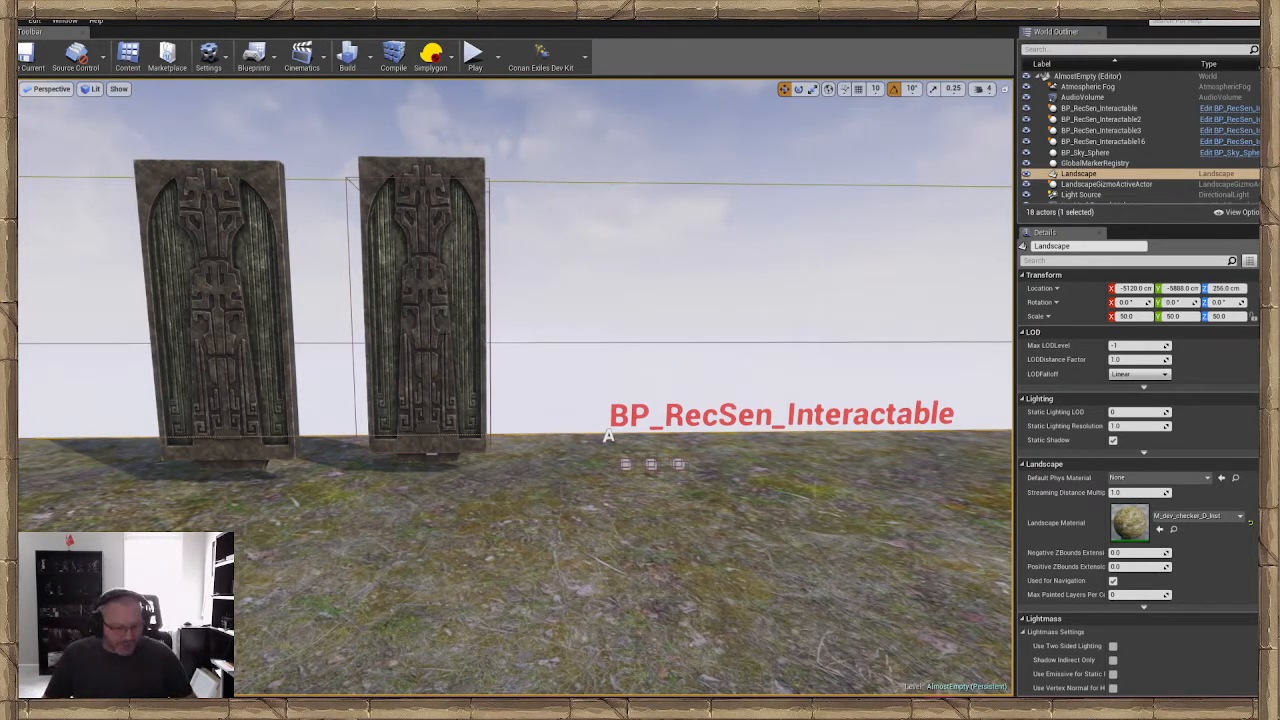
{"action": "right_click_drag", "start_coordinate": [458, 358], "coordinate": [465, 363]}
{"action": "mouse_move", "coordinate": [623, 312]}
{"action": "right_mouse_down"}
{"action": "mouse_move", "coordinate": [612, 315]}
{"action": "mouse_move", "coordinate": [638, 312]}
{"action": "mouse_move", "coordinate": [630, 304]}
{"action": "mouse_move", "coordinate": [630, 322]}
{"action": "right_mouse_up"}
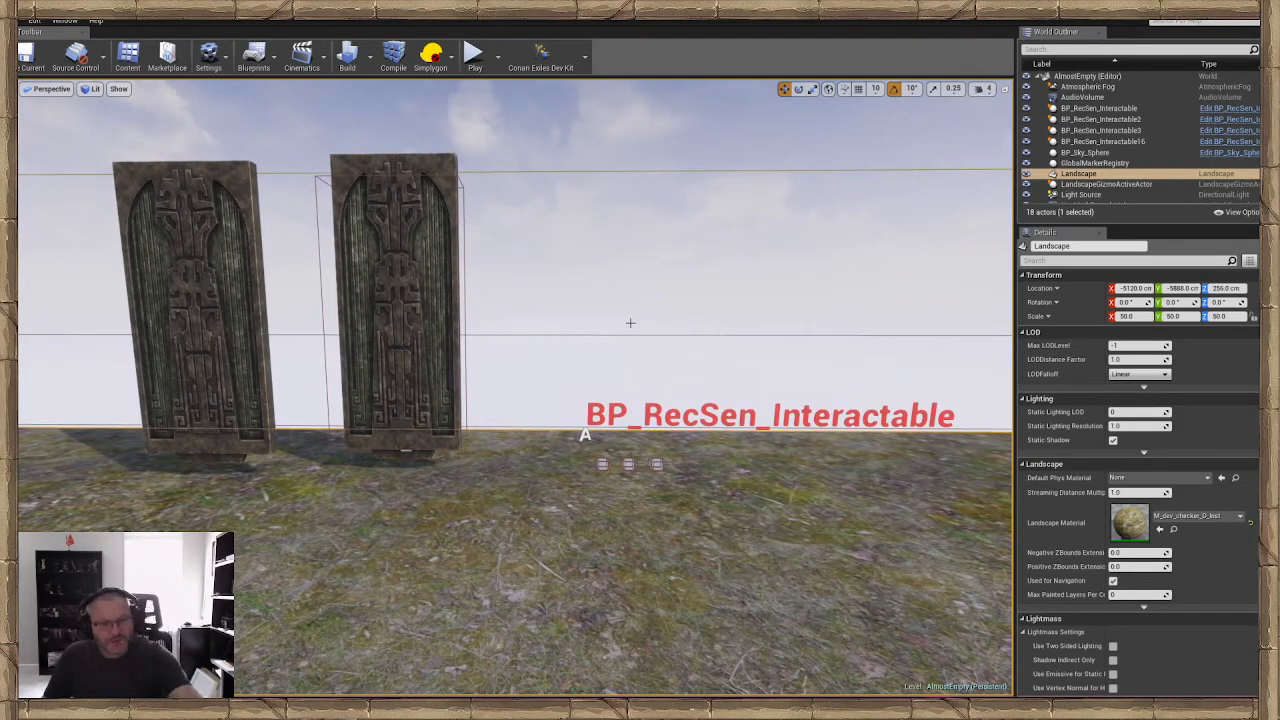
{"action": "right_click_drag", "start_coordinate": [621, 328], "coordinate": [634, 378]}
{"action": "right_click", "coordinate": [634, 378]}
{"action": "left_click", "coordinate": [561, 370]}
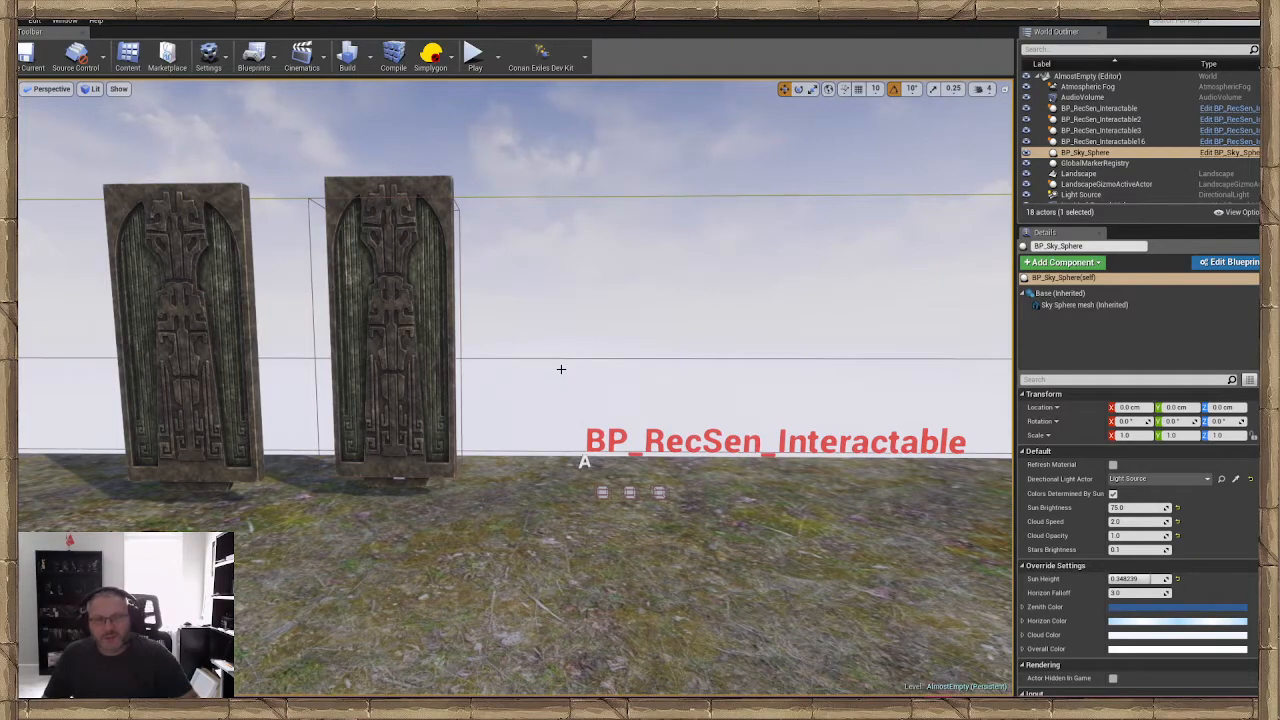
{"action": "right_click_drag", "start_coordinate": [594, 367], "coordinate": [592, 378]}
{"action": "key", "text": "w"}
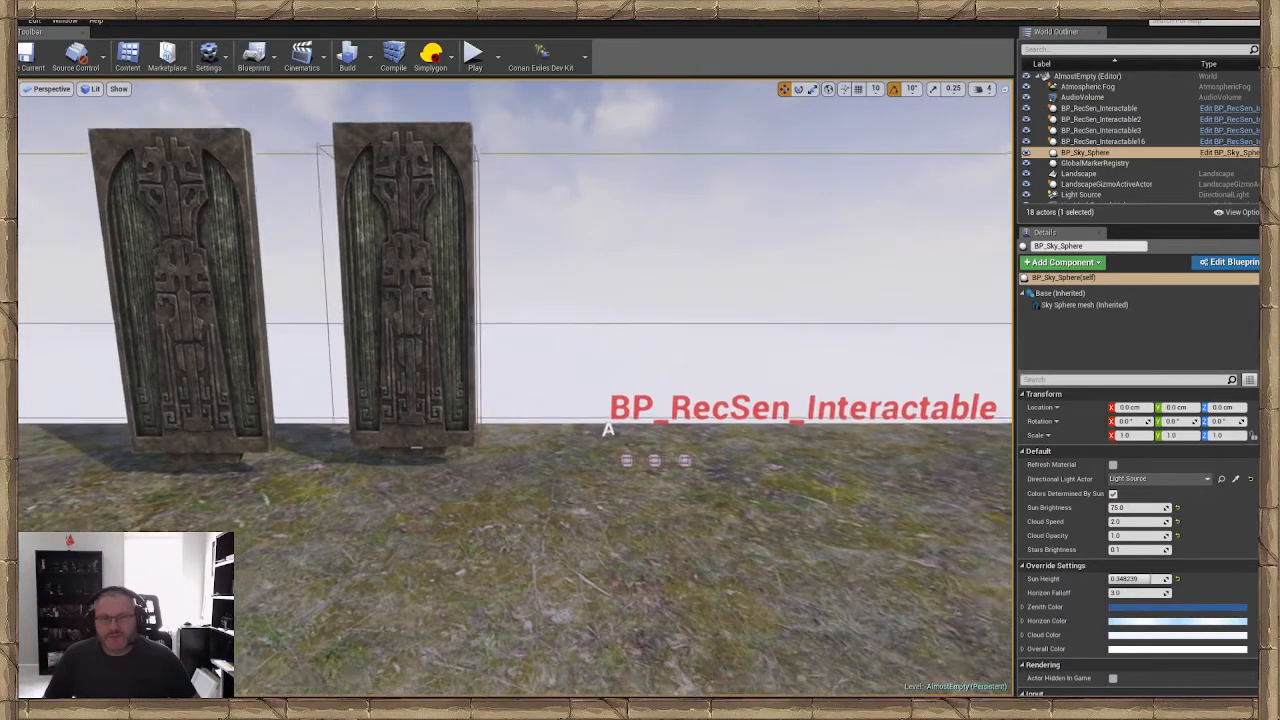
{"action": "key", "text": "s"}
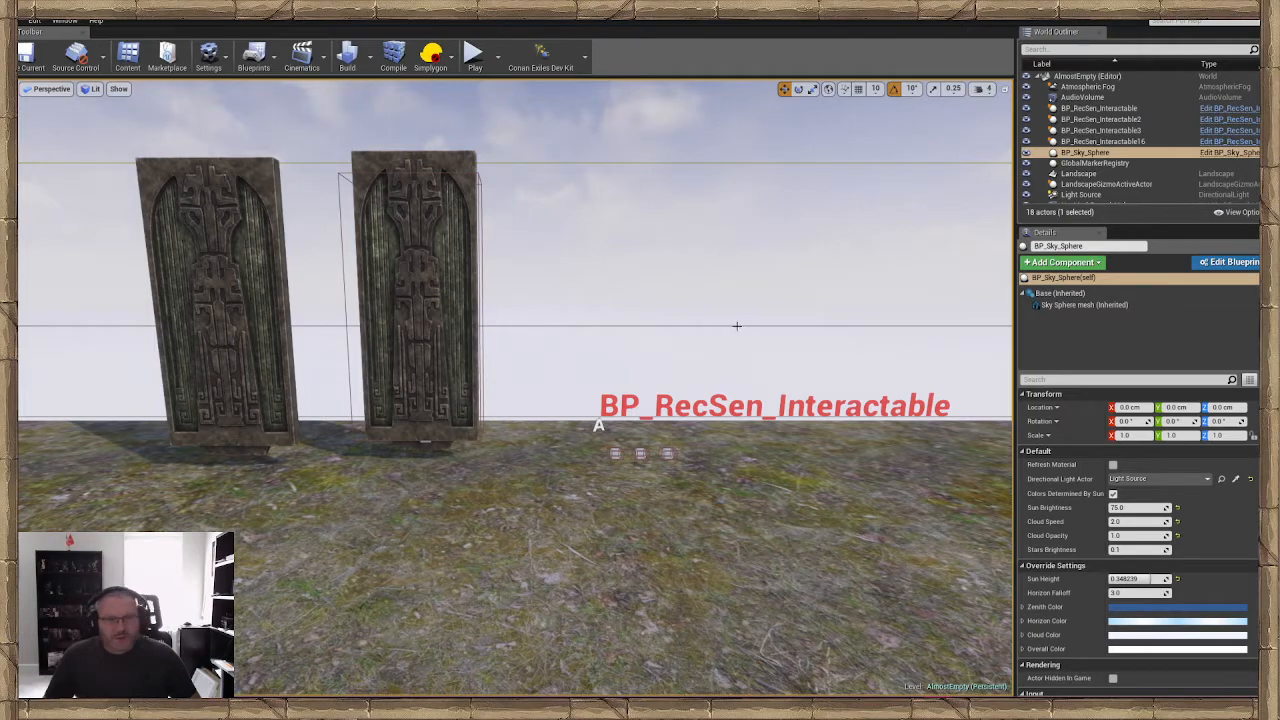
Move the SM_giantwarmakerdoor2 mesh along the X axis, away from the other door, to about X 2361 cm
{"action": "right_click_drag", "start_coordinate": [737, 325], "coordinate": [668, 336]}
{"action": "key", "text": "w"}
{"action": "left_click", "coordinate": [365, 290]}
{"action": "key", "text": "w"}
{"action": "right_click_drag", "start_coordinate": [365, 290], "coordinate": [330, 287]}
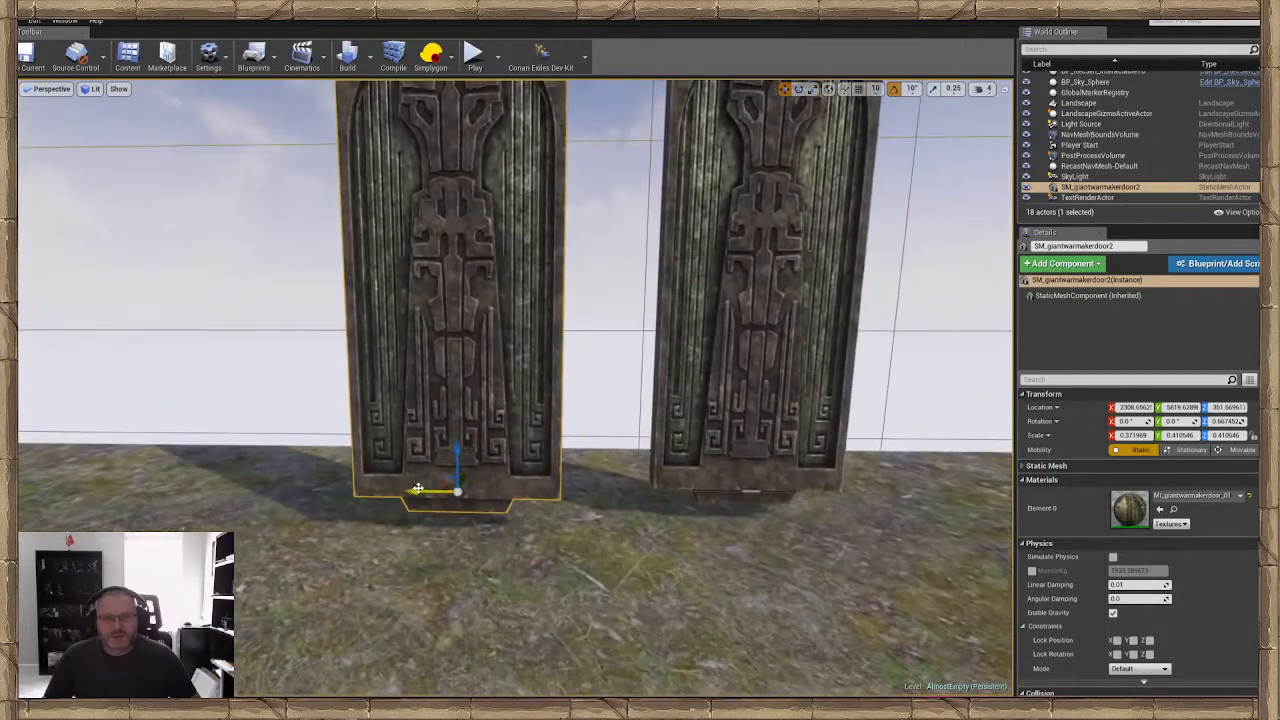
{"action": "left_click_drag", "start_coordinate": [417, 489], "coordinate": [392, 491]}
{"action": "key", "text": "s"}
{"action": "right_click_drag", "start_coordinate": [466, 489], "coordinate": [490, 488]}
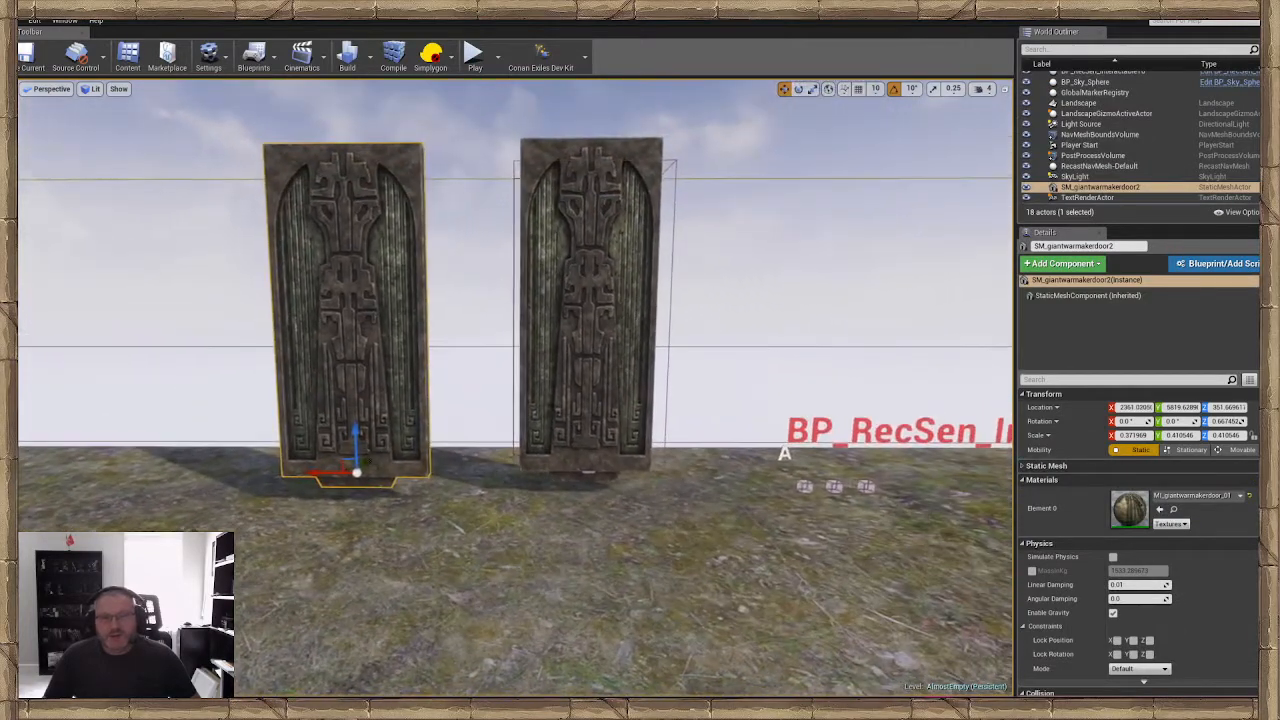
Move the BP_RecSen_Interactable16 door along the Y axis to about Y 5868 cm
{"action": "left_click", "coordinate": [588, 380]}
{"action": "key", "text": "w"}
{"action": "right_click_drag", "start_coordinate": [588, 380], "coordinate": [665, 376]}
{"action": "key", "text": "s"}
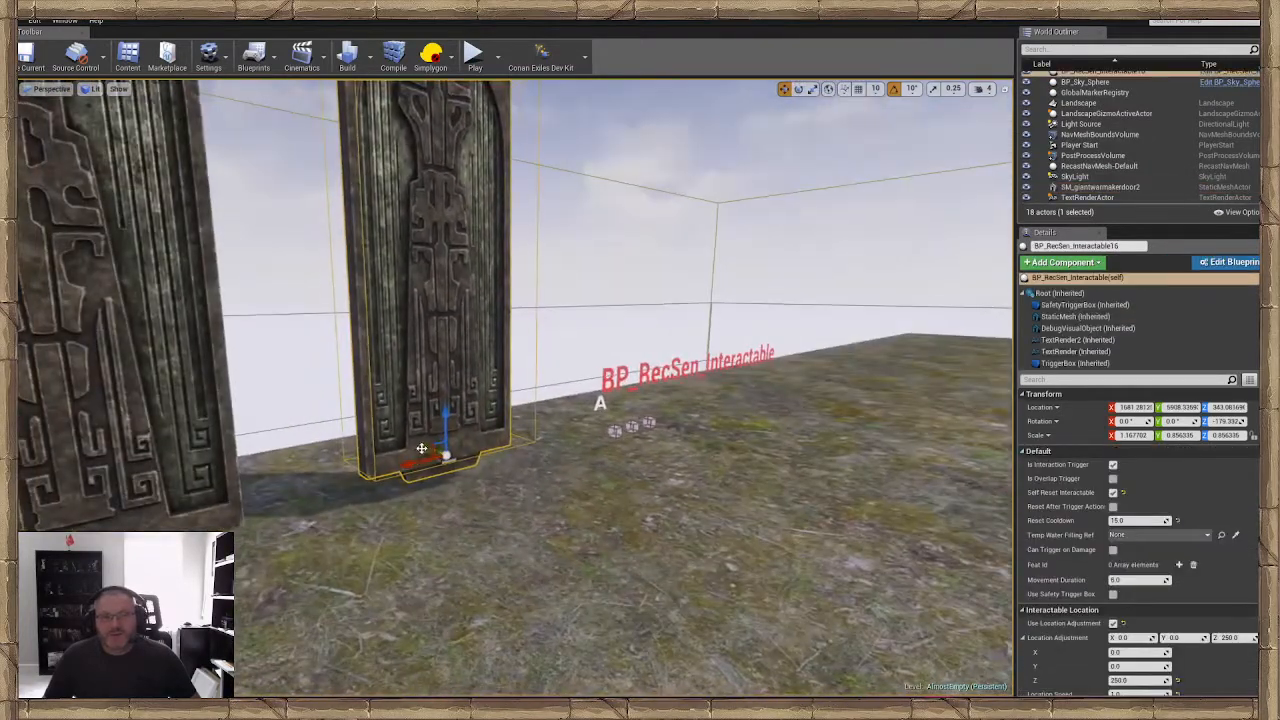
{"action": "left_click_drag", "start_coordinate": [424, 449], "coordinate": [442, 457]}
{"action": "key", "text": "w"}
{"action": "mouse_move", "coordinate": [442, 457]}
{"action": "right_mouse_down"}
{"action": "mouse_move", "coordinate": [395, 442]}
{"action": "mouse_move", "coordinate": [416, 484]}
{"action": "mouse_move", "coordinate": [413, 455]}
{"action": "mouse_move", "coordinate": [440, 460]}
{"action": "right_mouse_up"}
{"action": "key", "text": "d"}
{"action": "key", "text": "w"}
{"action": "key", "text": "s"}
{"action": "key", "text": "w"}
{"action": "mouse_move", "coordinate": [568, 459]}
{"action": "right_mouse_down"}
{"action": "mouse_move", "coordinate": [537, 459]}
{"action": "mouse_move", "coordinate": [577, 466]}
{"action": "mouse_move", "coordinate": [560, 466]}
{"action": "right_mouse_up"}
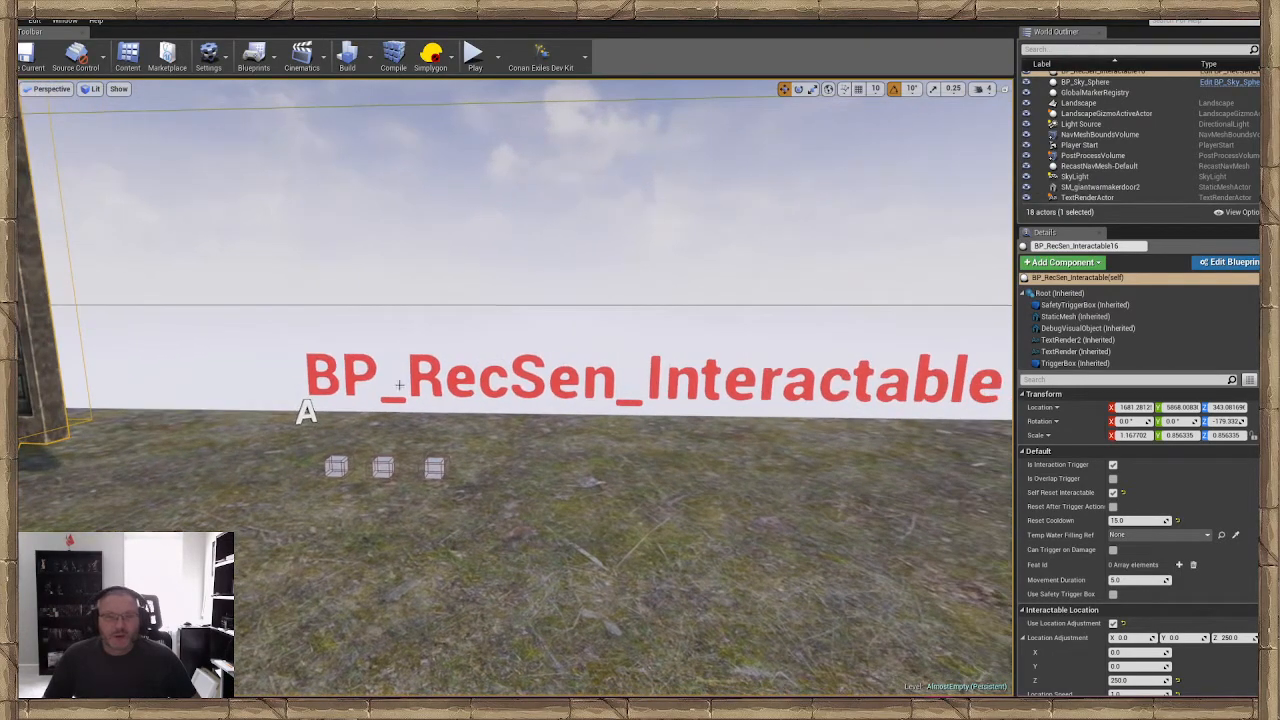
{"action": "mouse_move", "coordinate": [511, 388]}
{"action": "right_mouse_down"}
{"action": "mouse_move", "coordinate": [483, 388]}
{"action": "mouse_move", "coordinate": [495, 389]}
{"action": "right_mouse_up"}
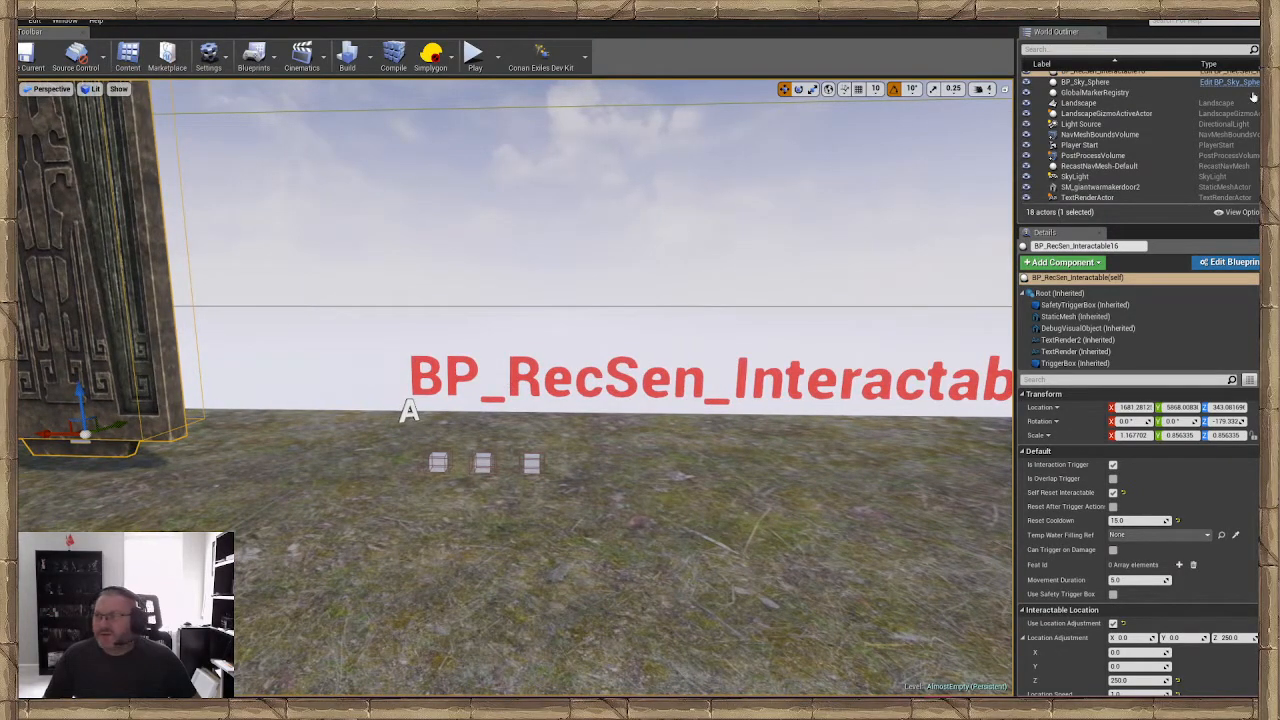
Search the Content Browser for "Recs" with the Data Table filter off, and look over the matching assets
{"action": "left_click_drag", "start_coordinate": [1279, 160], "coordinate": [420, 155]}
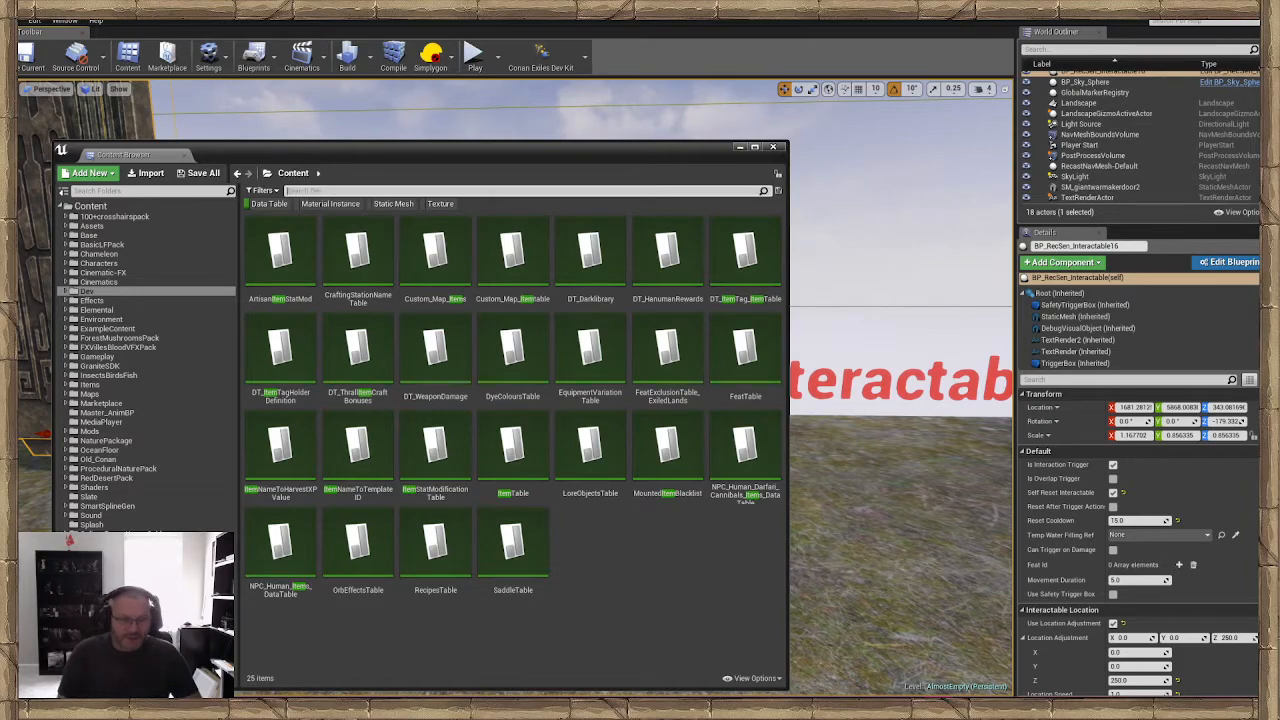
{"action": "type", "text": "C"}
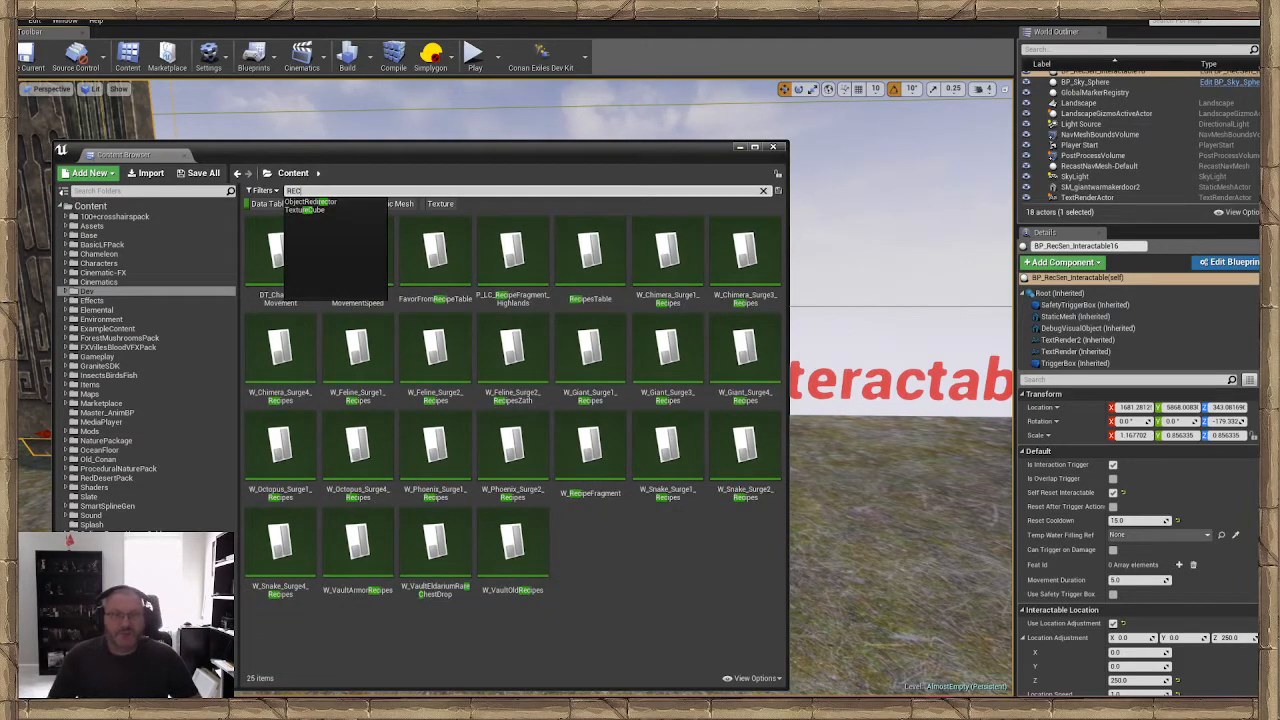
{"action": "key", "text": "BackSpace"}
{"action": "key", "text": "BackSpace"}
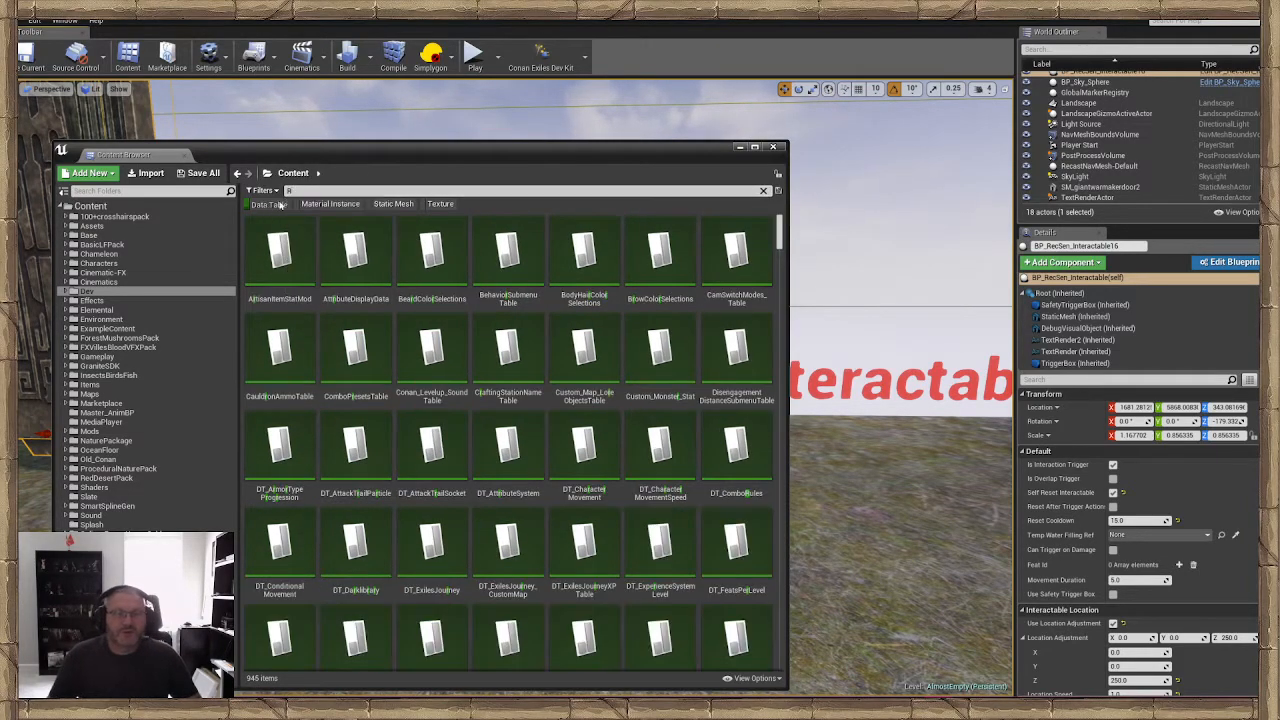
{"action": "left_click", "coordinate": [266, 203]}
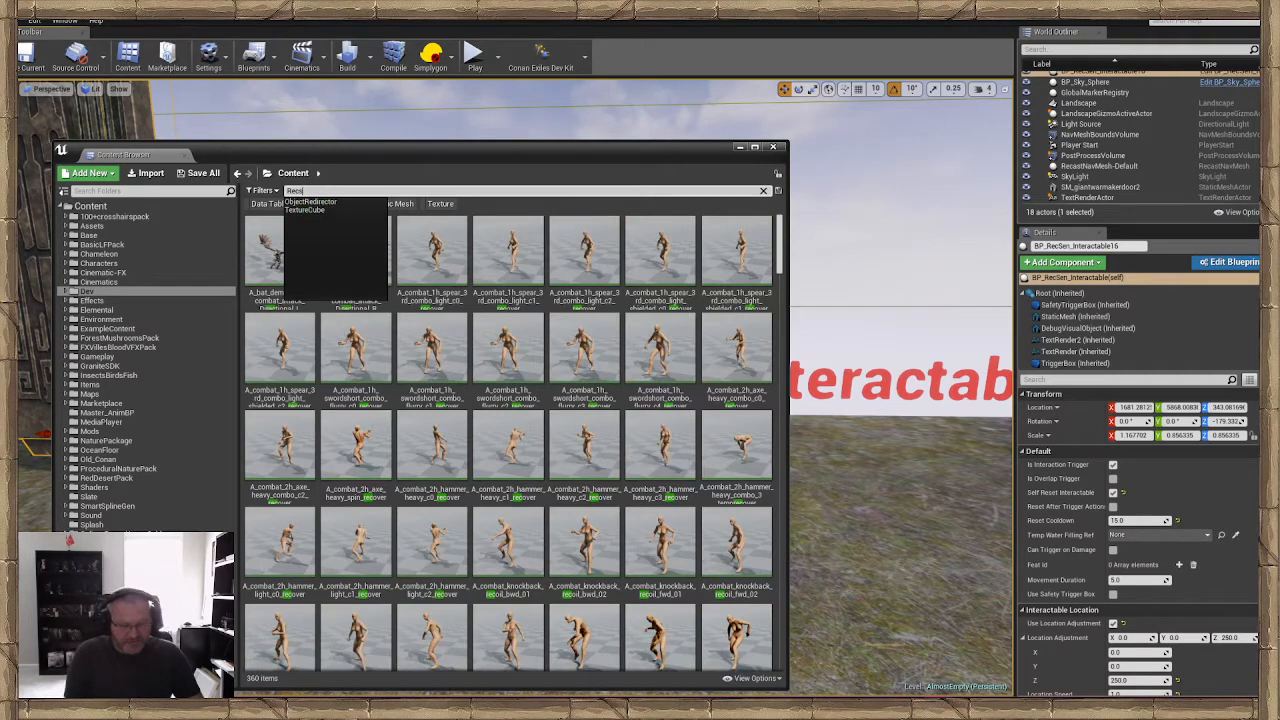
{"action": "type", "text": "s"}
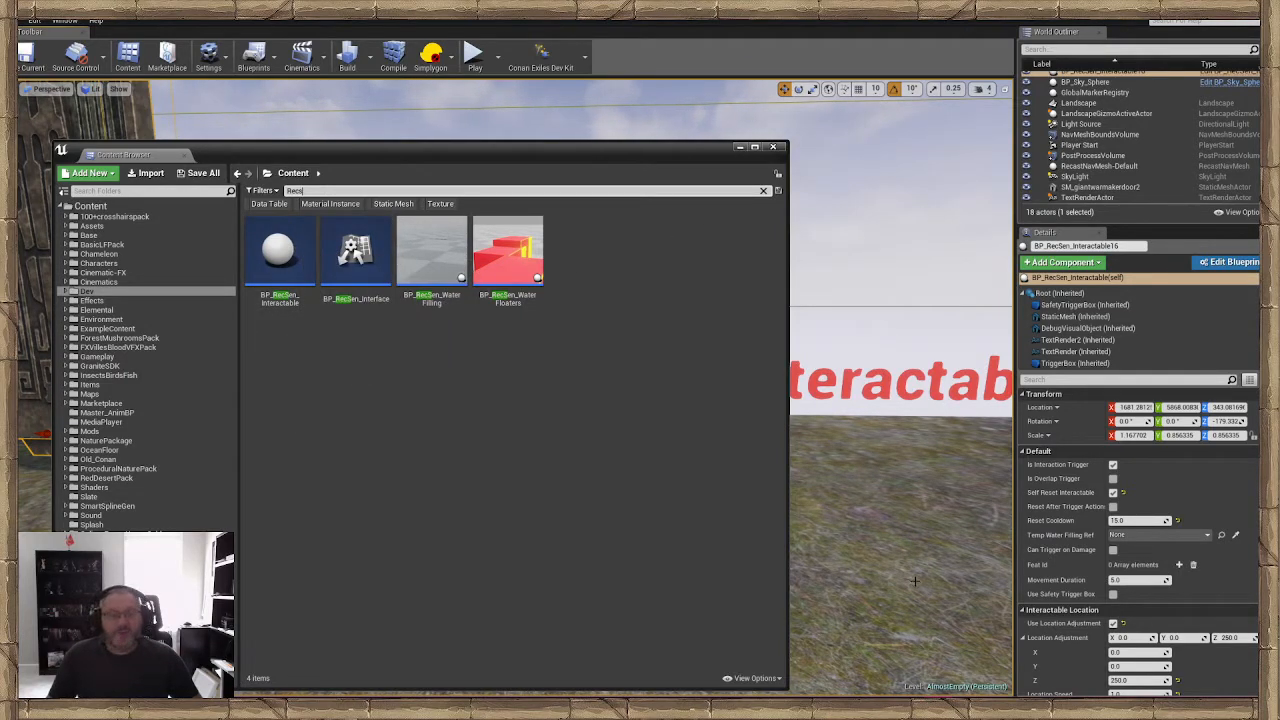
{"action": "right_click_drag", "start_coordinate": [861, 513], "coordinate": [885, 503]}
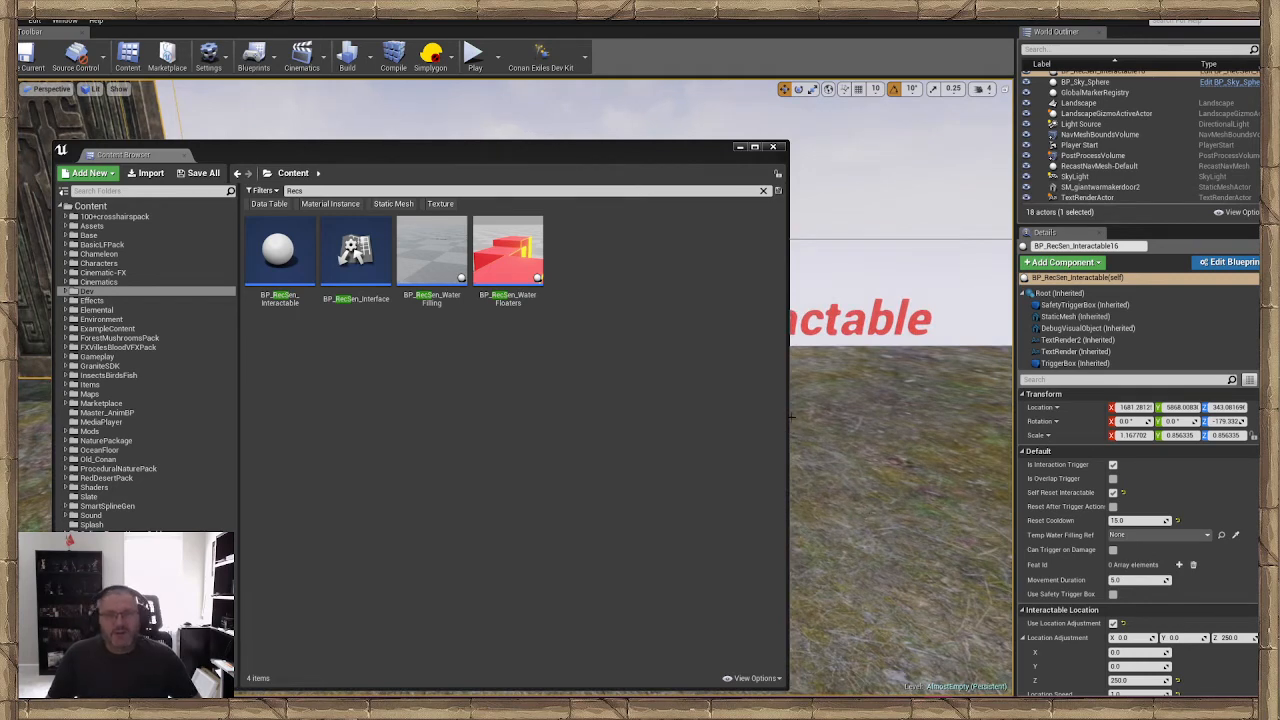
{"action": "right_click_drag", "start_coordinate": [817, 436], "coordinate": [842, 443]}
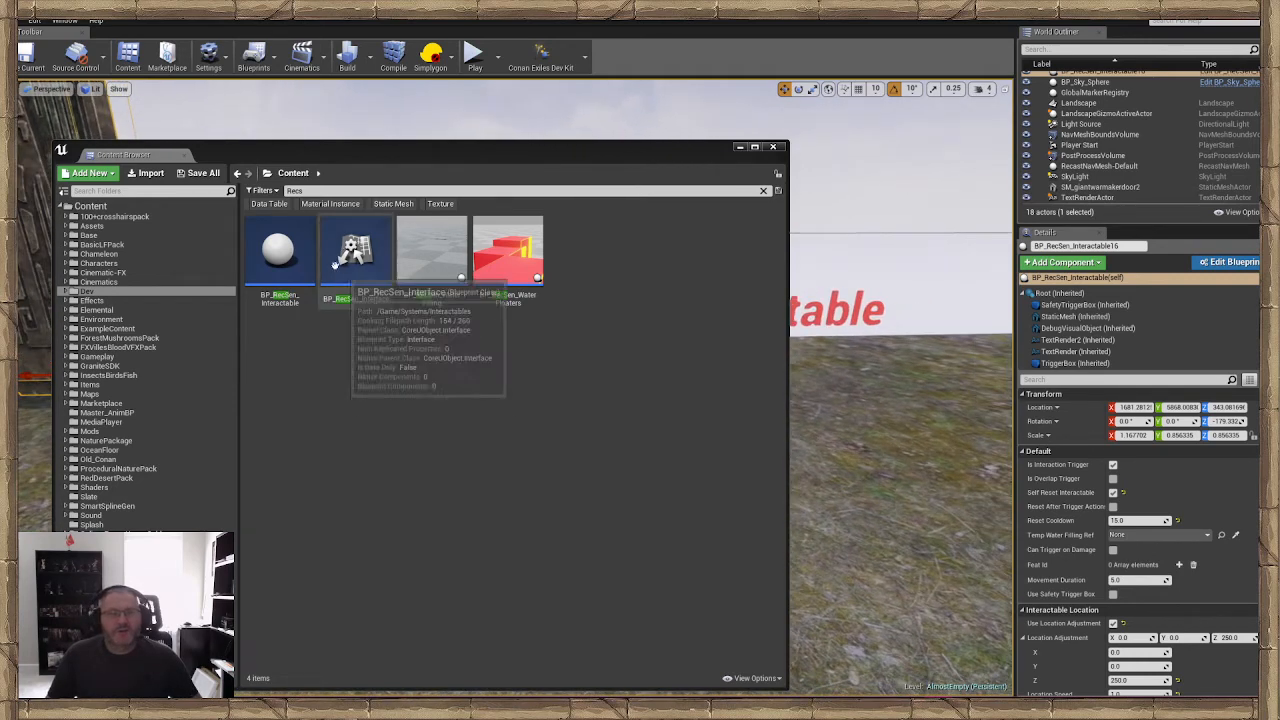
{"action": "left_click_drag", "start_coordinate": [650, 150], "coordinate": [1279, 162]}
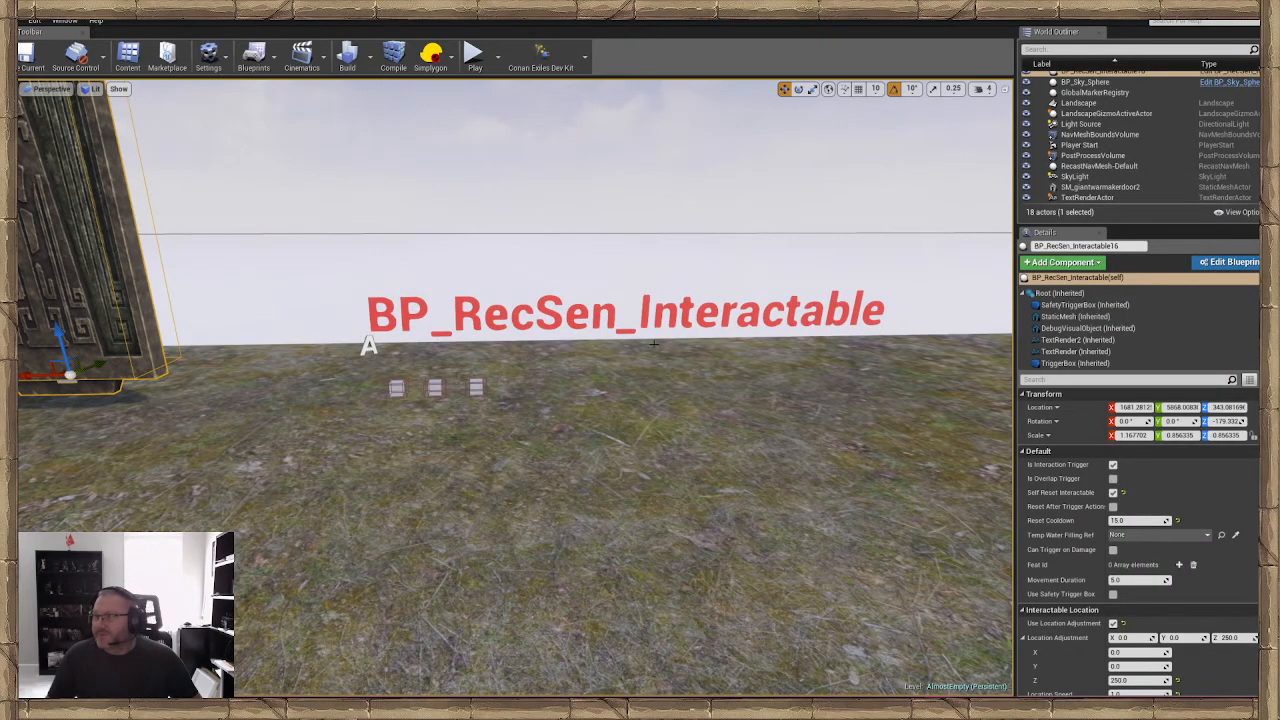
Inspect the StaticMesh, DebugVisualObject and text render components of the BP_RecSen_Interactable16 door
{"action": "key", "text": "w"}
{"action": "right_click_drag", "start_coordinate": [654, 344], "coordinate": [140, 220]}
{"action": "key", "text": "s"}
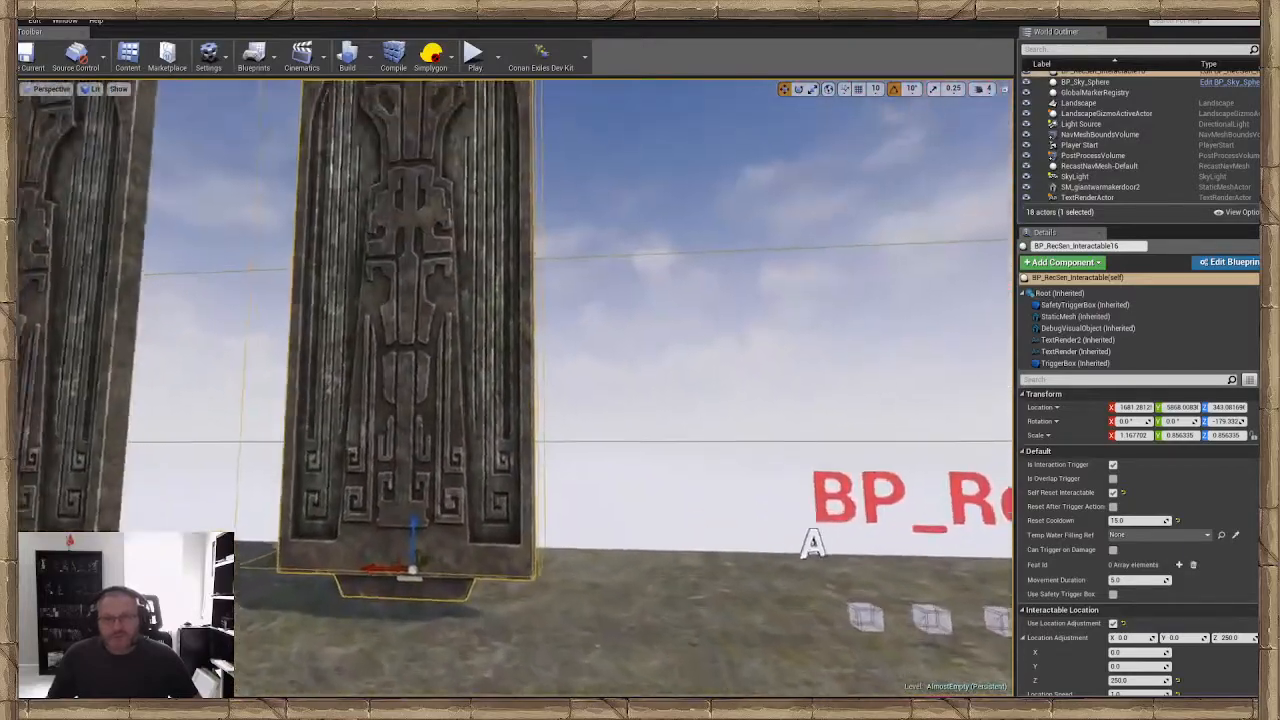
{"action": "key", "text": "w"}
{"action": "right_click_drag", "start_coordinate": [632, 384], "coordinate": [585, 390]}
{"action": "key", "text": "s"}
{"action": "key", "text": "s"}
{"action": "key", "text": "w"}
{"action": "key", "text": "w"}
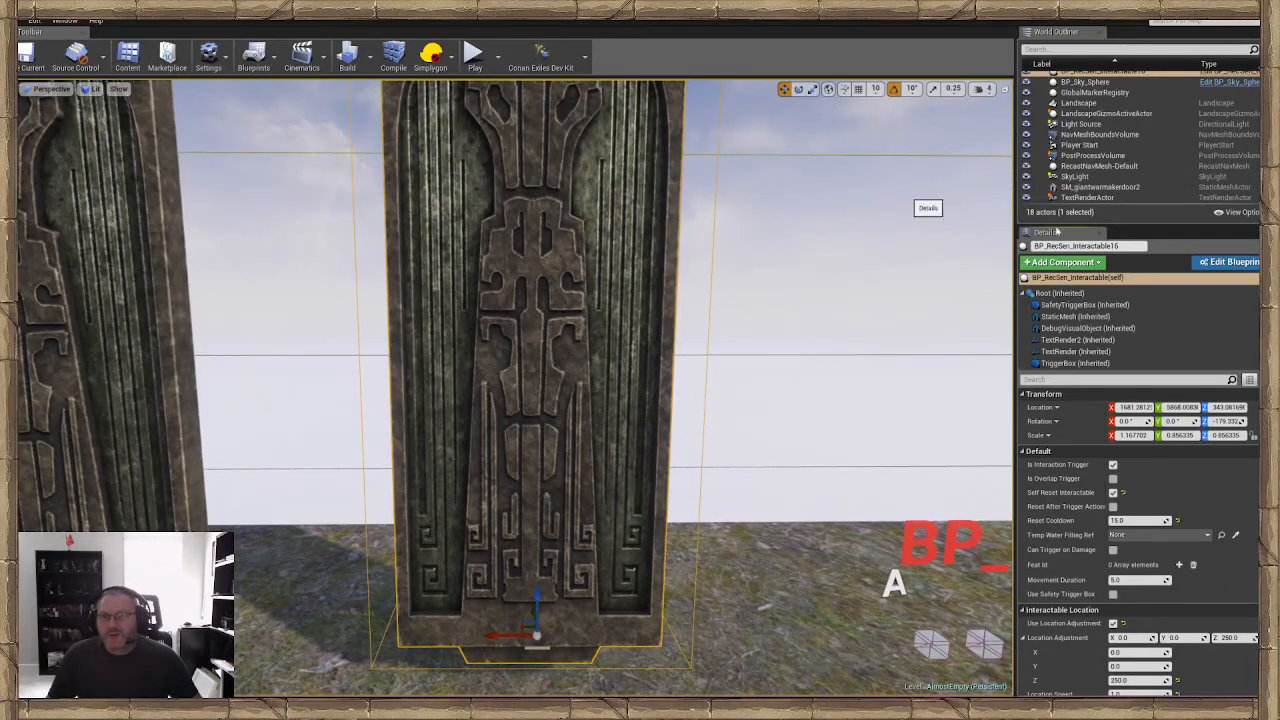
{"action": "left_click", "coordinate": [1066, 317]}
{"action": "left_click", "coordinate": [1062, 327]}
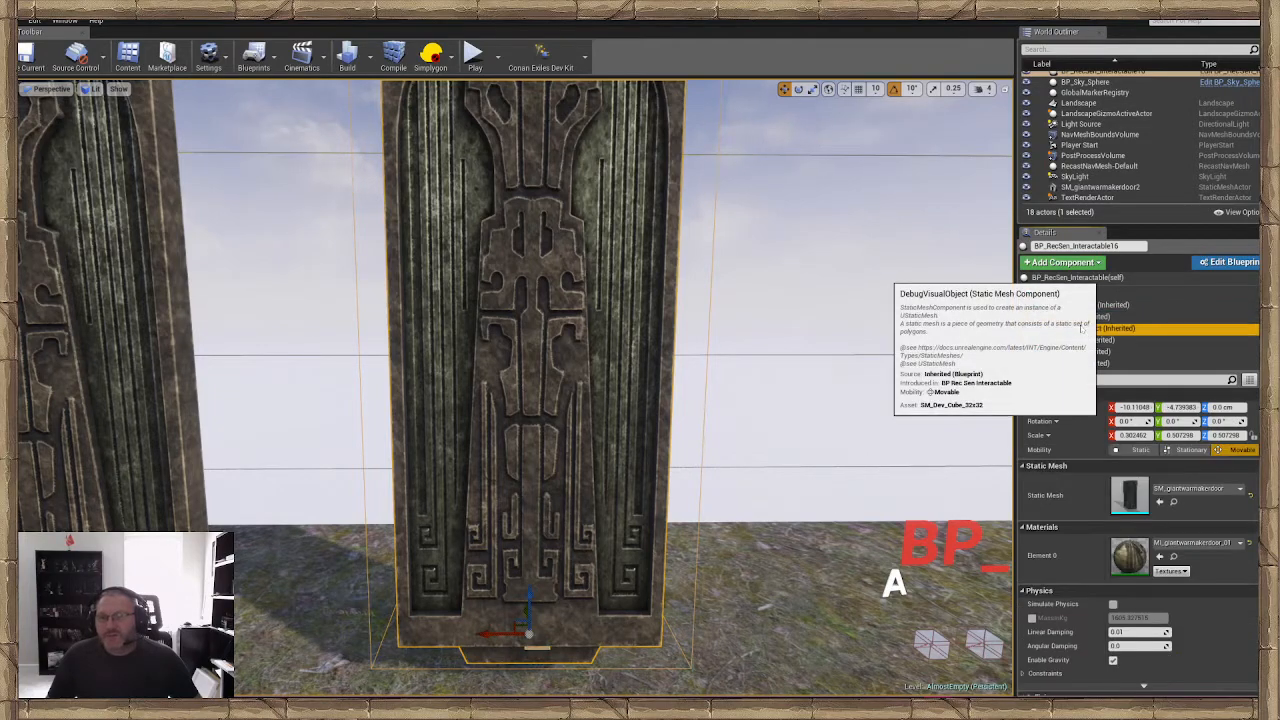
{"action": "left_click", "coordinate": [1045, 350]}
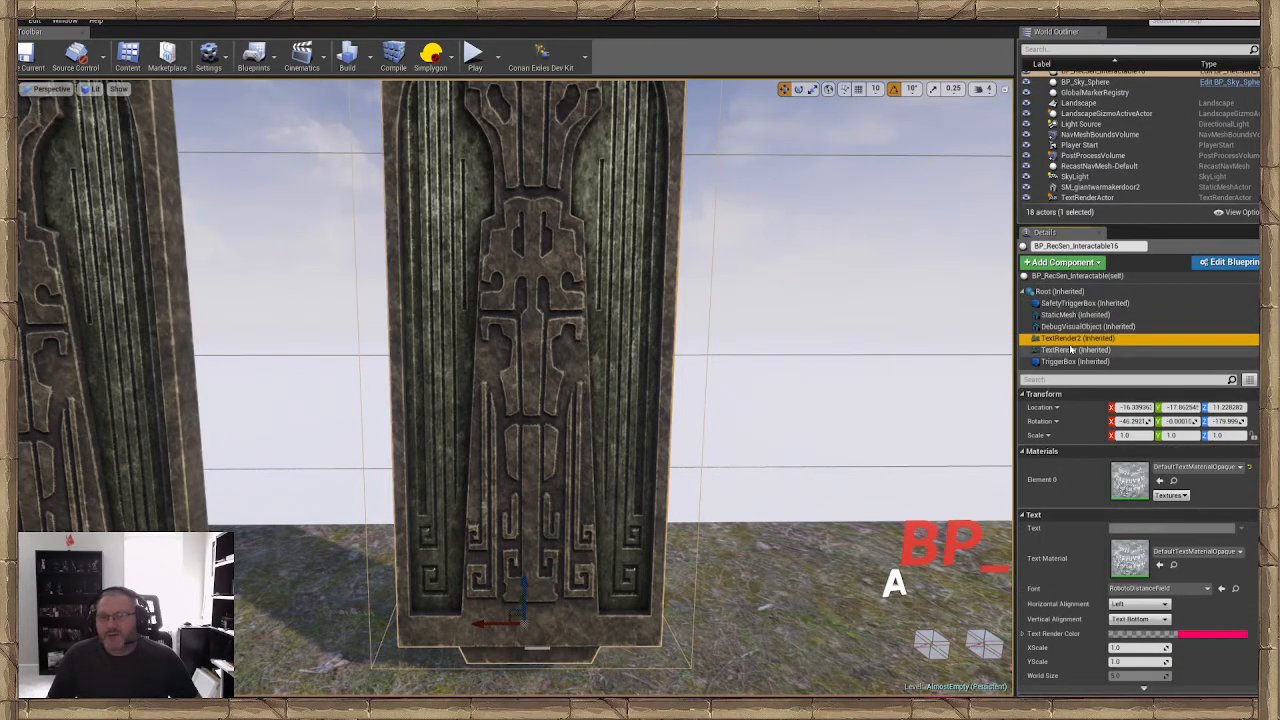
Examine the InteractionTrigger labels on the cubes beside the door, and select the door's StaticMesh component
{"action": "right_click_drag", "start_coordinate": [515, 390], "coordinate": [750, 535]}
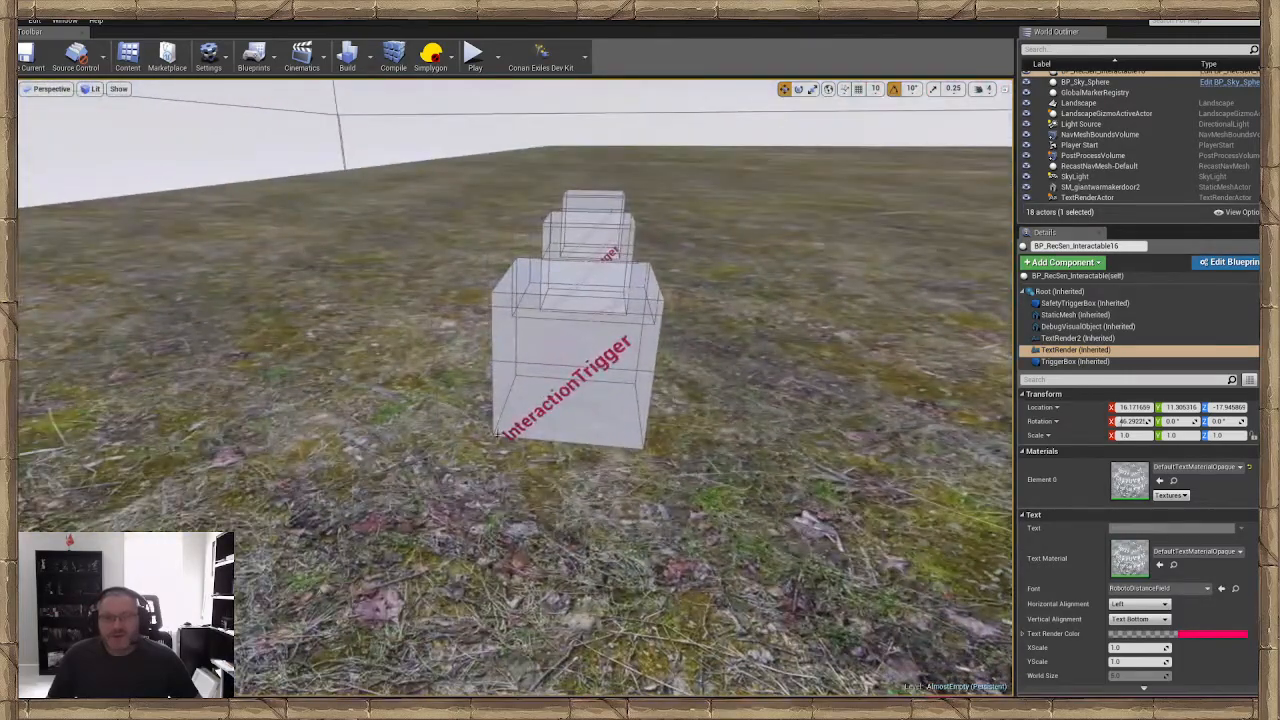
{"action": "right_click_drag", "start_coordinate": [617, 340], "coordinate": [235, 215]}
{"action": "right_click_drag", "start_coordinate": [814, 326], "coordinate": [787, 348]}
{"action": "left_click", "coordinate": [1064, 317]}
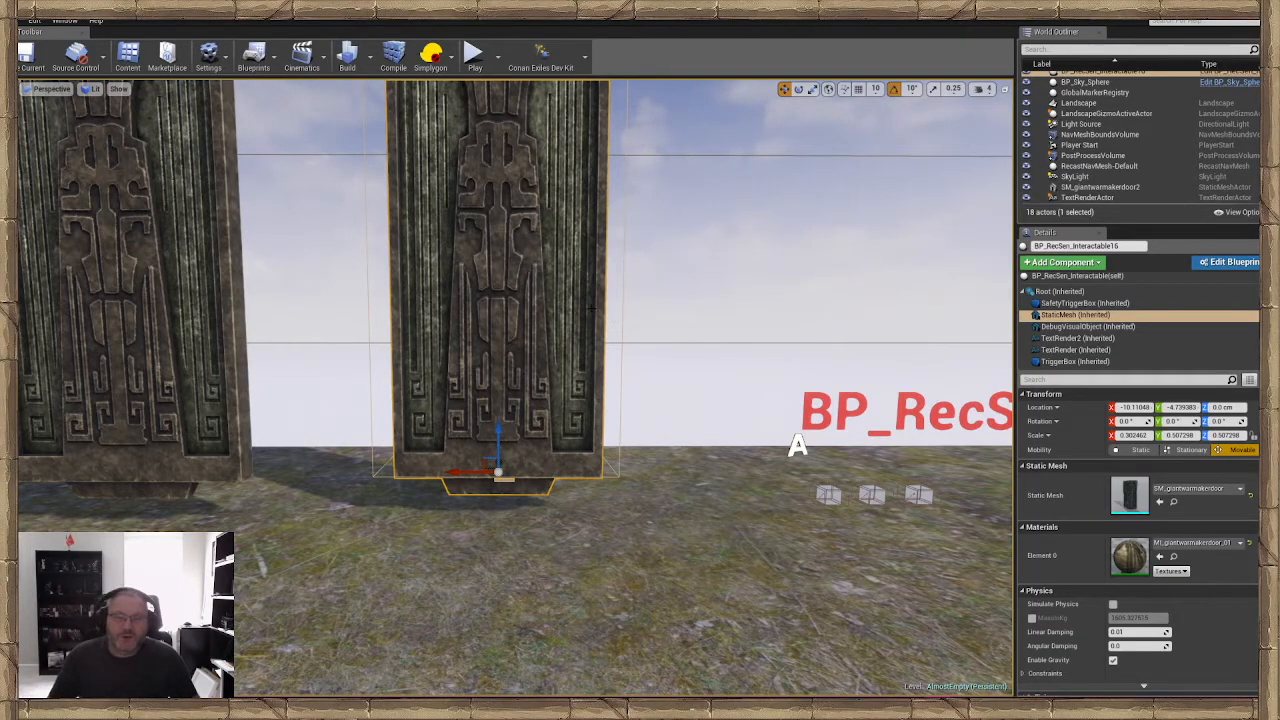
Select the whole BP_RecSen_Interactable16 door actor and examine the boxes surrounding it from the side
{"action": "right_click_drag", "start_coordinate": [591, 308], "coordinate": [575, 307]}
{"action": "key", "text": "w"}
{"action": "right_click_drag", "start_coordinate": [703, 363], "coordinate": [802, 338]}
{"action": "key", "text": "s"}
{"action": "key", "text": "w"}
{"action": "key", "text": "s"}
{"action": "key", "text": "w"}
{"action": "key", "text": "s"}
{"action": "key", "text": "a"}
{"action": "key", "text": "d"}
{"action": "key", "text": "a"}
{"action": "left_click", "coordinate": [507, 523]}
{"action": "key", "text": "a"}
{"action": "right_click_drag", "start_coordinate": [507, 520], "coordinate": [507, 523]}
{"action": "left_click", "coordinate": [518, 524]}
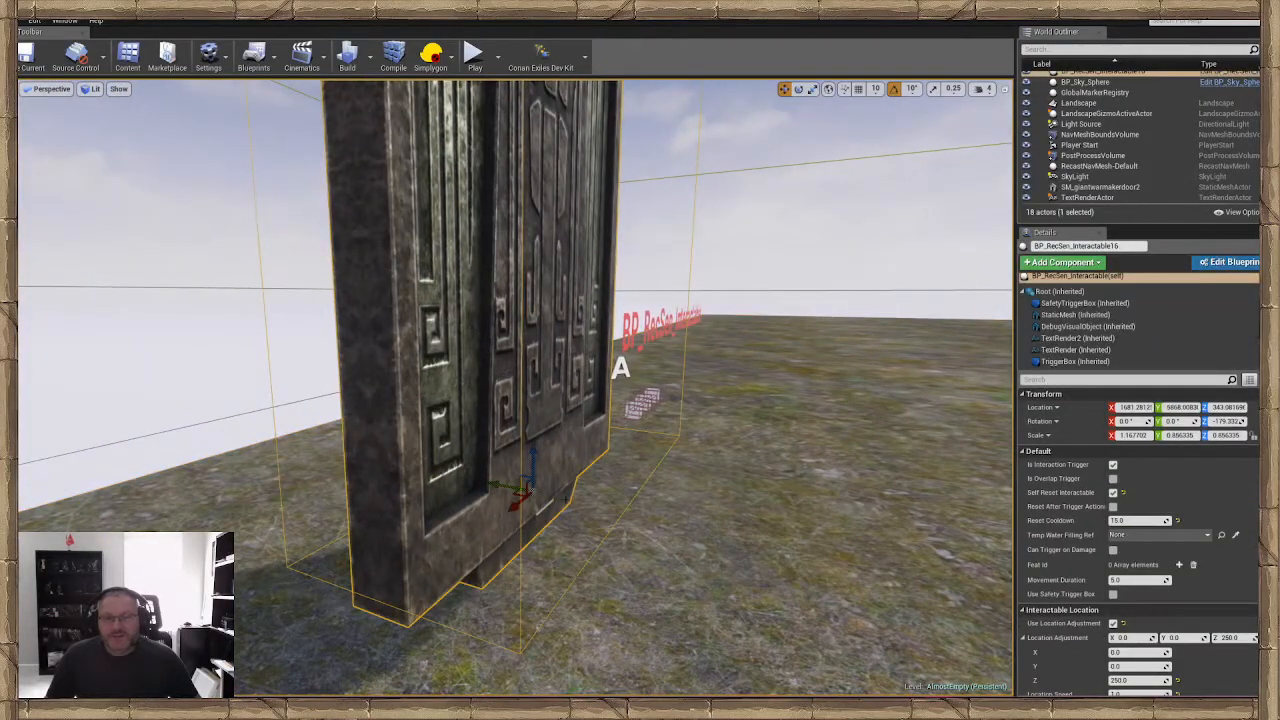
Select the door's TriggerBox component and examine how far it extends around the door
{"action": "left_click", "coordinate": [1066, 362]}
{"action": "key", "text": "d"}
{"action": "right_click_drag", "start_coordinate": [790, 345], "coordinate": [660, 400]}
{"action": "key", "text": "a"}
{"action": "key", "text": "d"}
{"action": "key", "text": "w"}
{"action": "key", "text": "d"}
Start a game preview from the ground directly in front of the BP_RecSen_Interactable16 door
{"action": "left_click", "coordinate": [745, 440]}
{"action": "mouse_move", "coordinate": [745, 440]}
{"action": "right_mouse_down"}
{"action": "mouse_move", "coordinate": [790, 412]}
{"action": "mouse_move", "coordinate": [755, 443]}
{"action": "right_mouse_up"}
{"action": "key", "text": "s"}
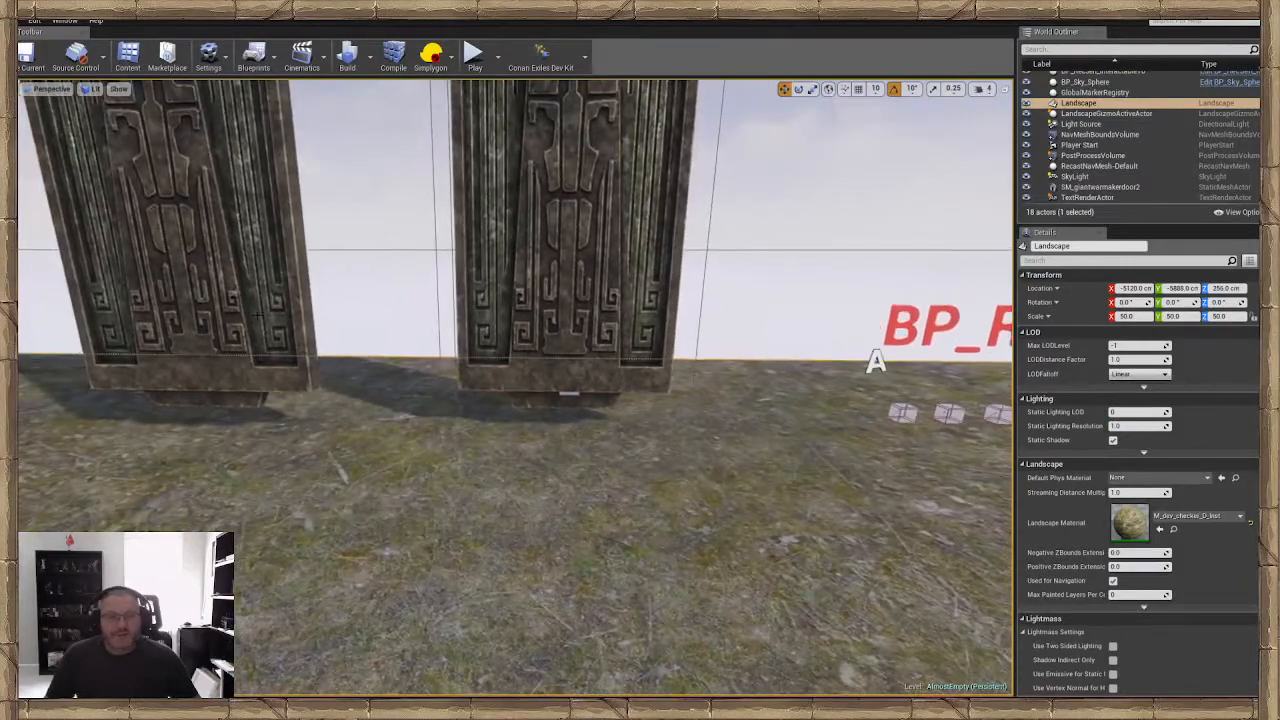
{"action": "right_click", "coordinate": [497, 198]}
{"action": "mouse_move", "coordinate": [560, 457]}
{"action": "left_click", "coordinate": [554, 432]}
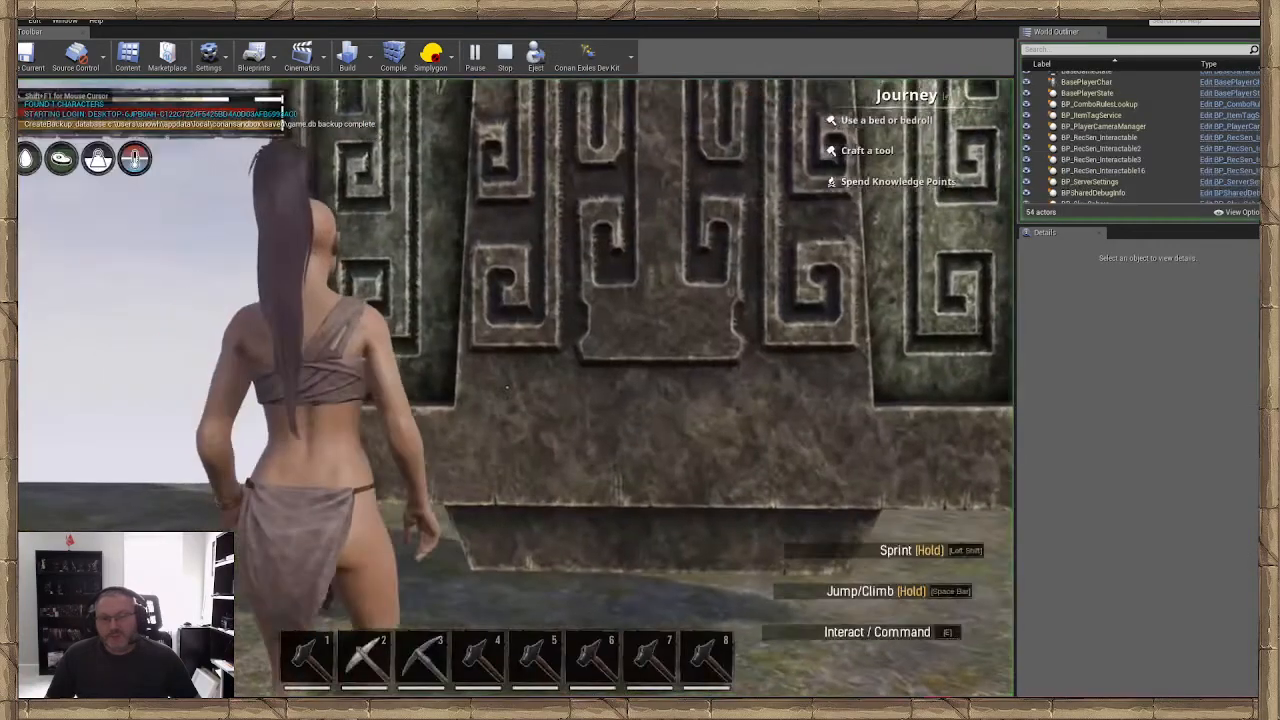
{"action": "left_click", "coordinate": [506, 386]}
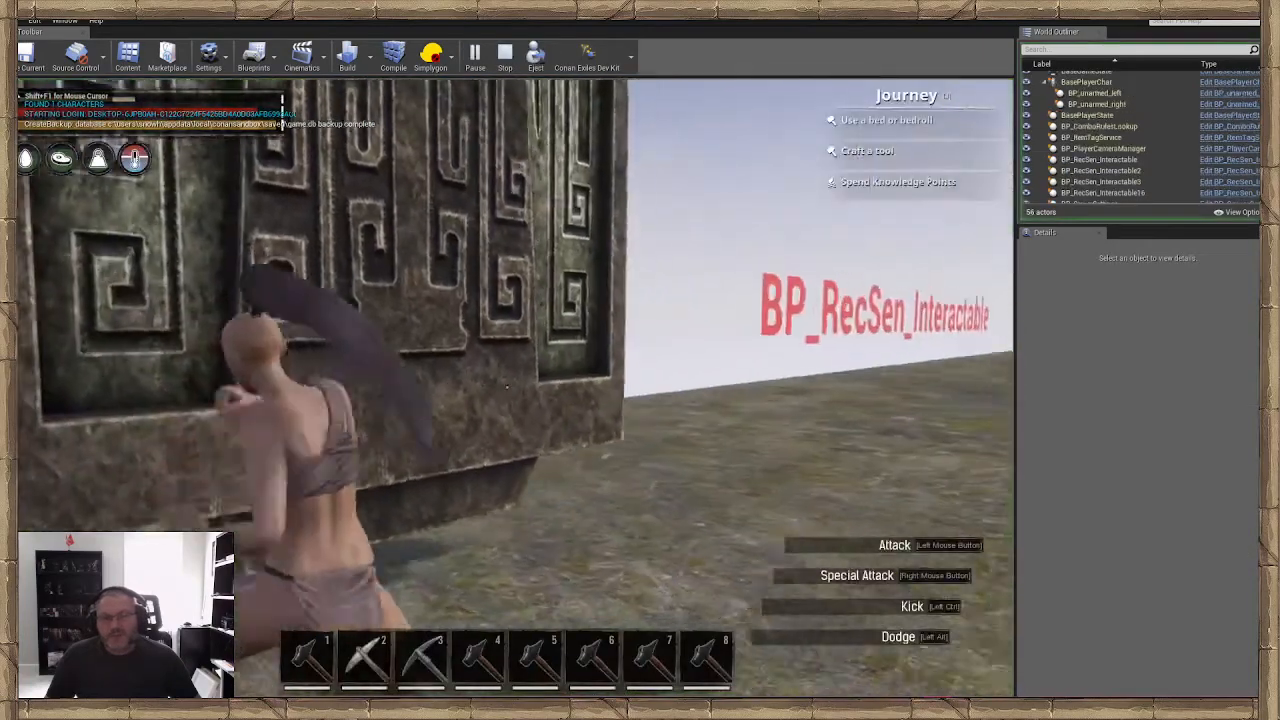
Walk the character up to the interactable door and try to open it by interacting
{"action": "key", "text": "a"}
{"action": "key", "text": "w"}
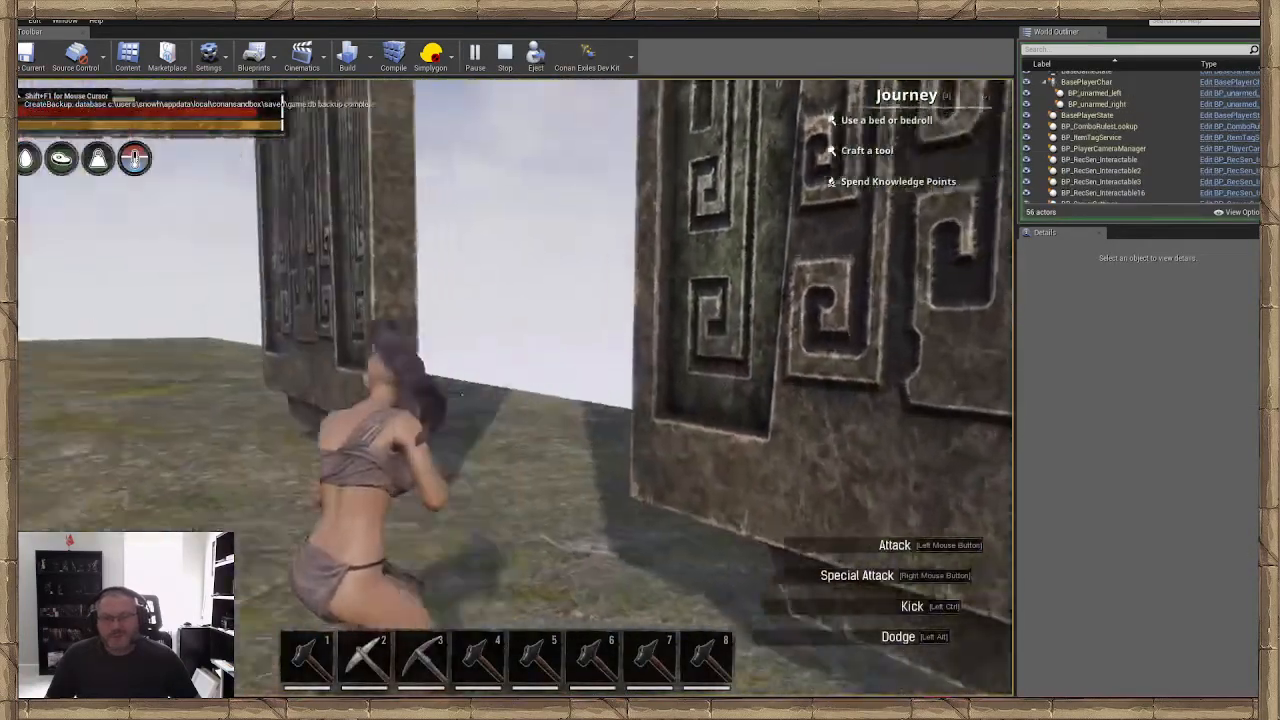
{"action": "key", "text": "w"}
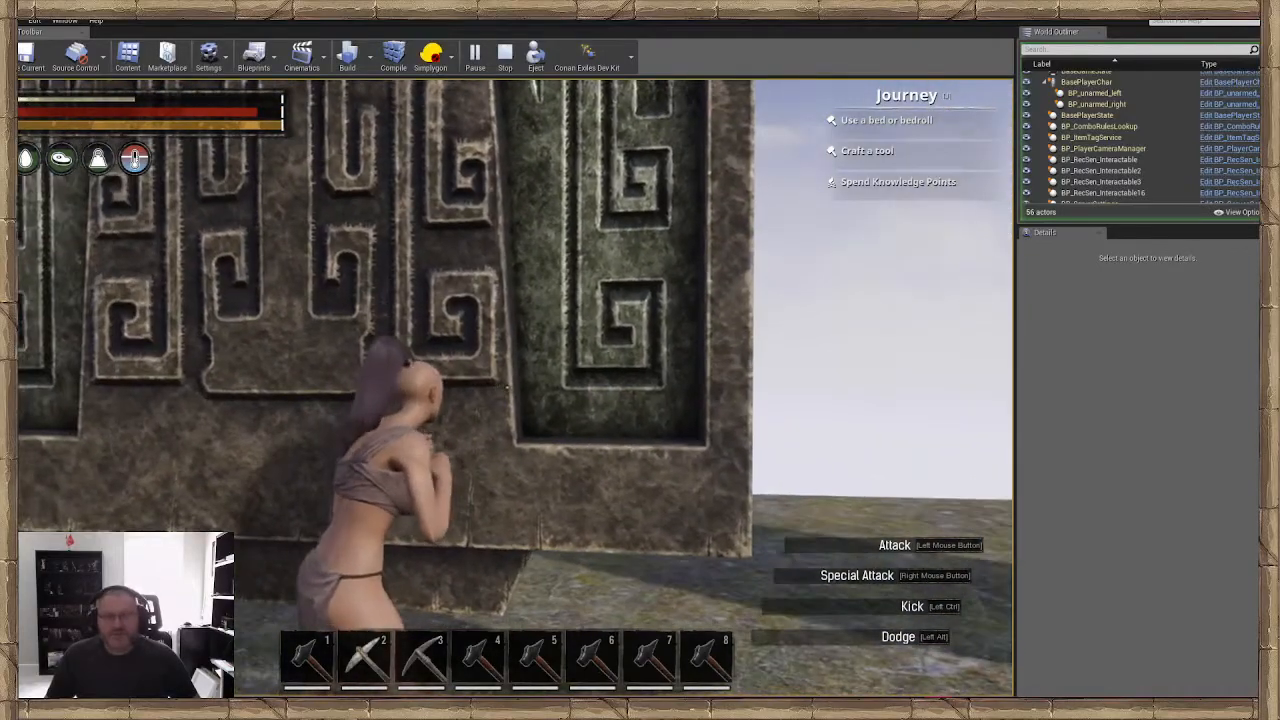
{"action": "key", "text": "w"}
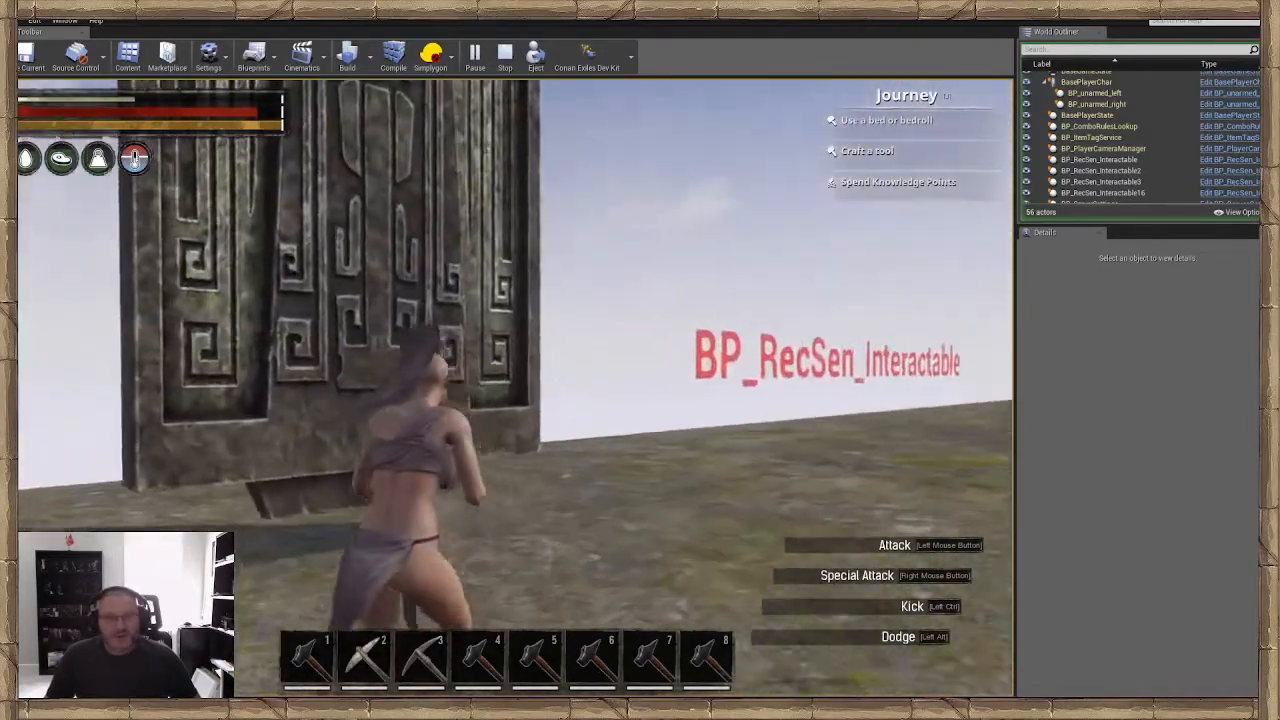
{"action": "key", "text": "e"}
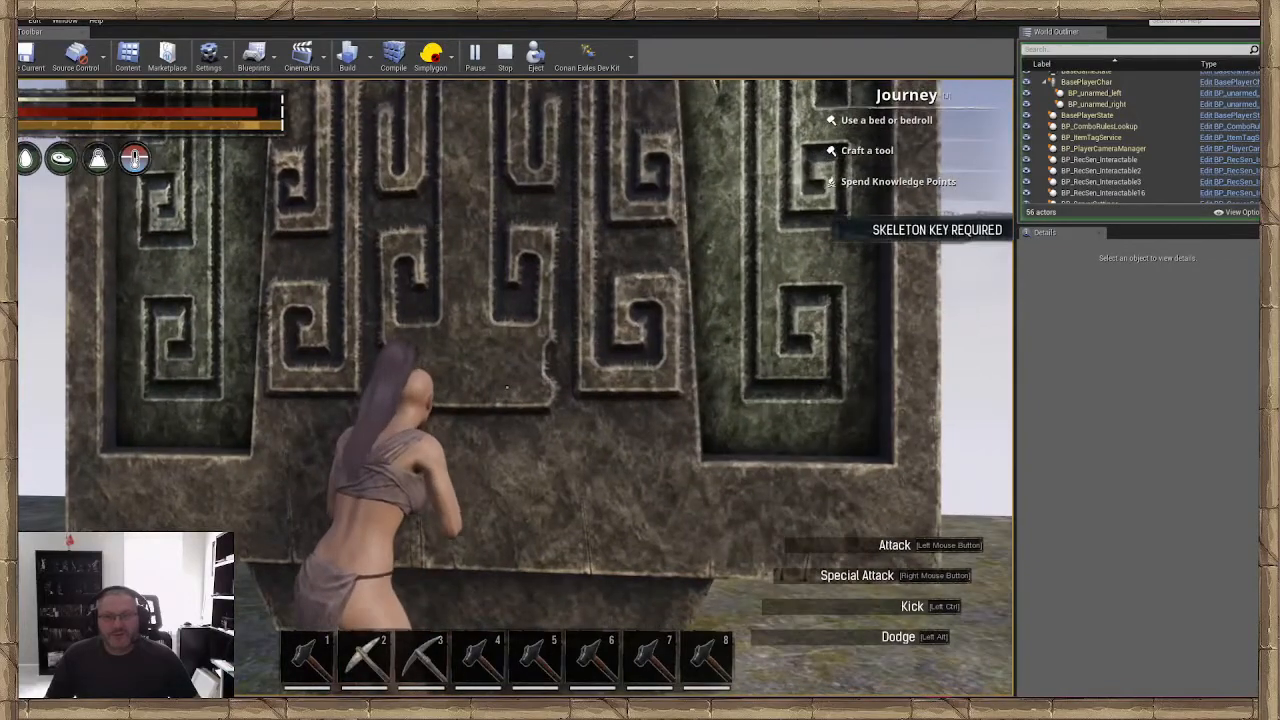
{"action": "key", "text": "s"}
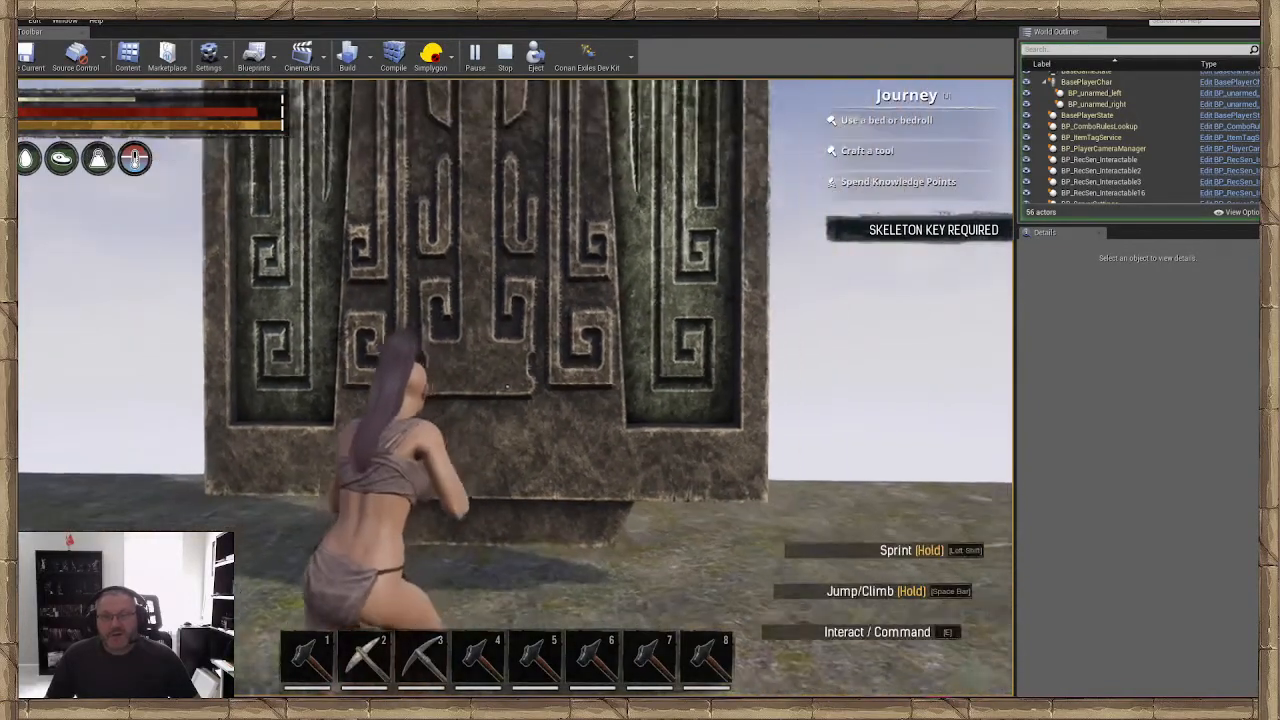
{"action": "key", "text": "w"}
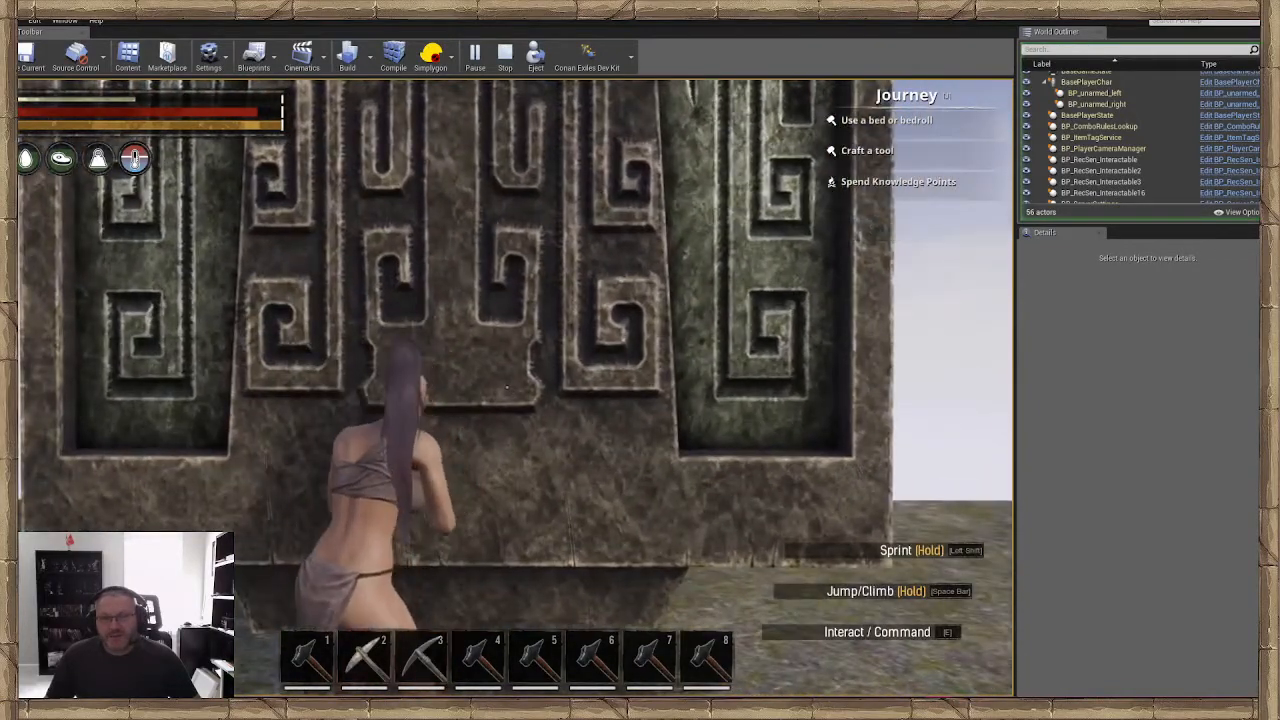
{"action": "key", "text": "s"}
{"action": "key", "text": "s"}
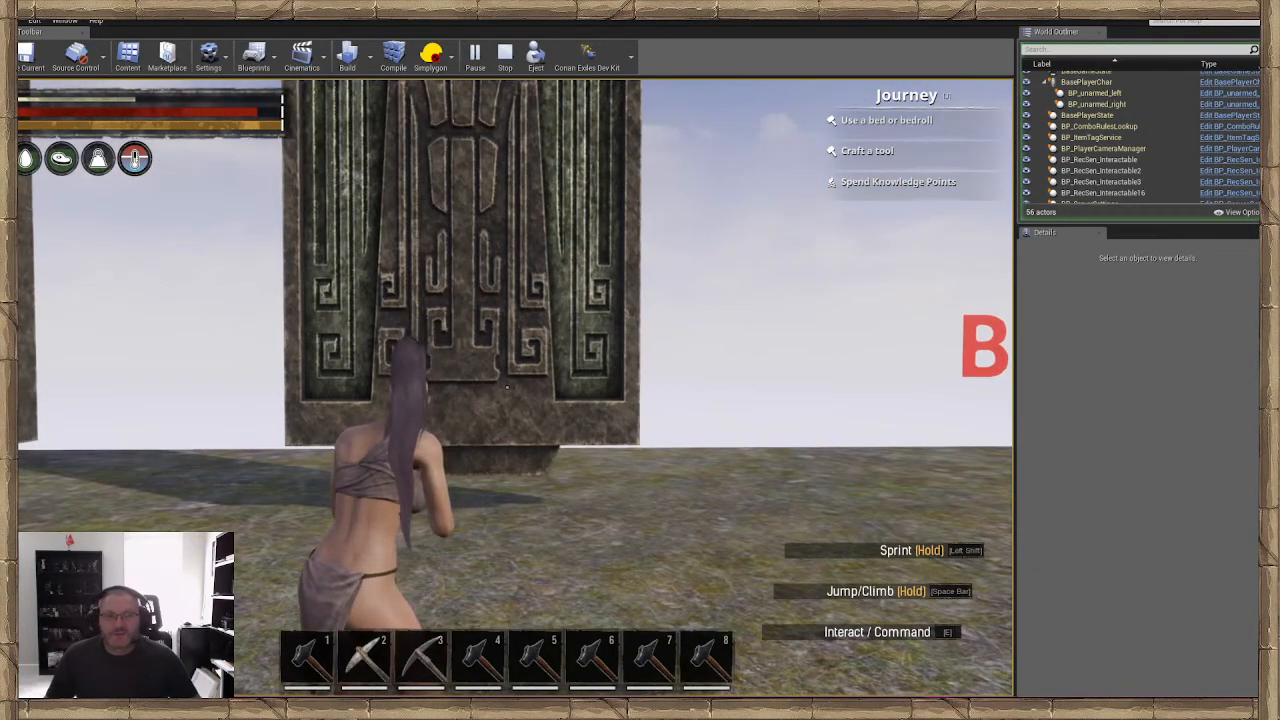
End the game preview and return to editing the level in front of the two doors
{"action": "key", "text": "Escape"}
{"action": "key", "text": "w"}
{"action": "right_click_drag", "start_coordinate": [632, 341], "coordinate": [632, 292]}
{"action": "key", "text": "s"}
{"action": "key", "text": "w"}
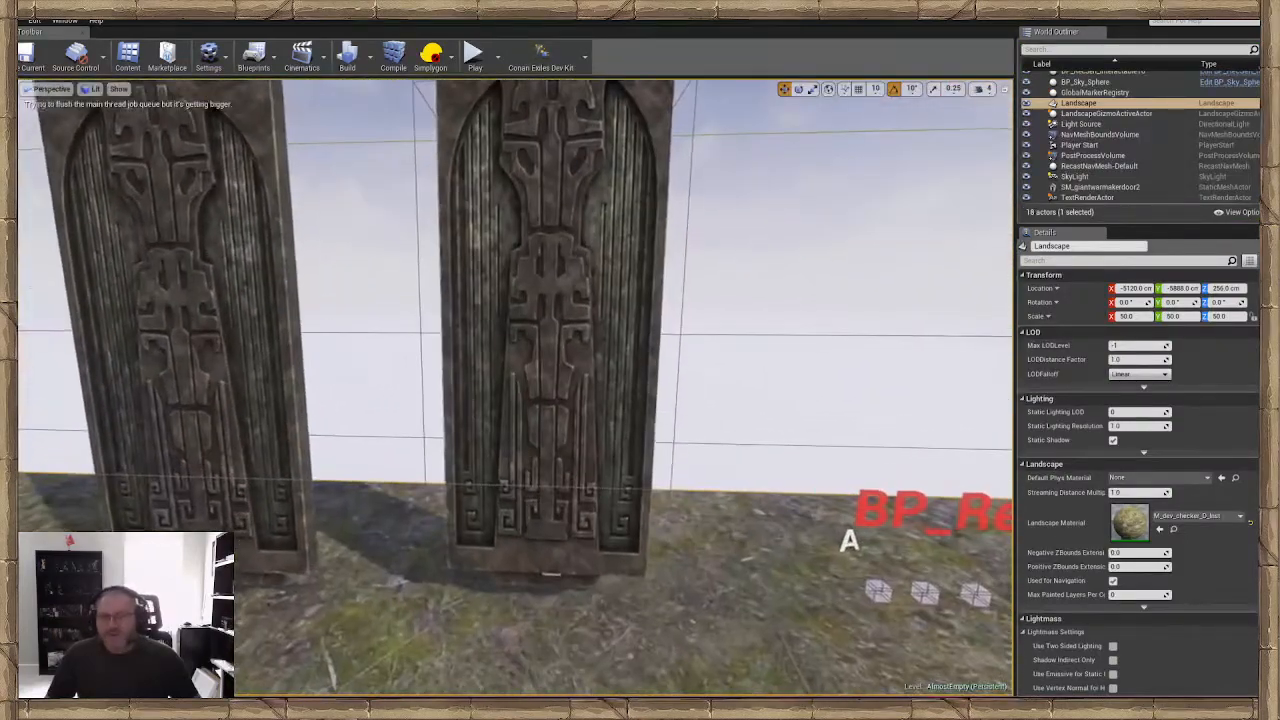
Select the interactable door's root actor and rename it from BP_RecSen_Interactable16 to BP_RecSen_Interactable
{"action": "left_click", "coordinate": [497, 282]}
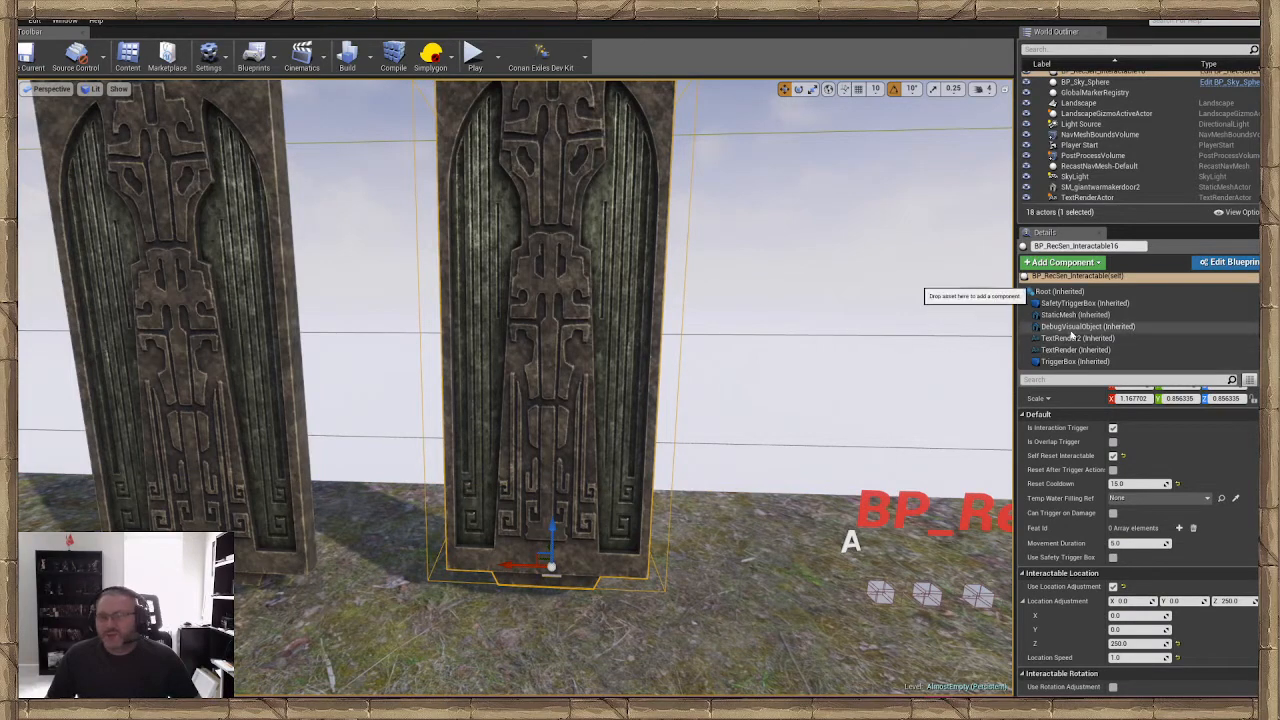
{"action": "left_click", "coordinate": [1075, 277]}
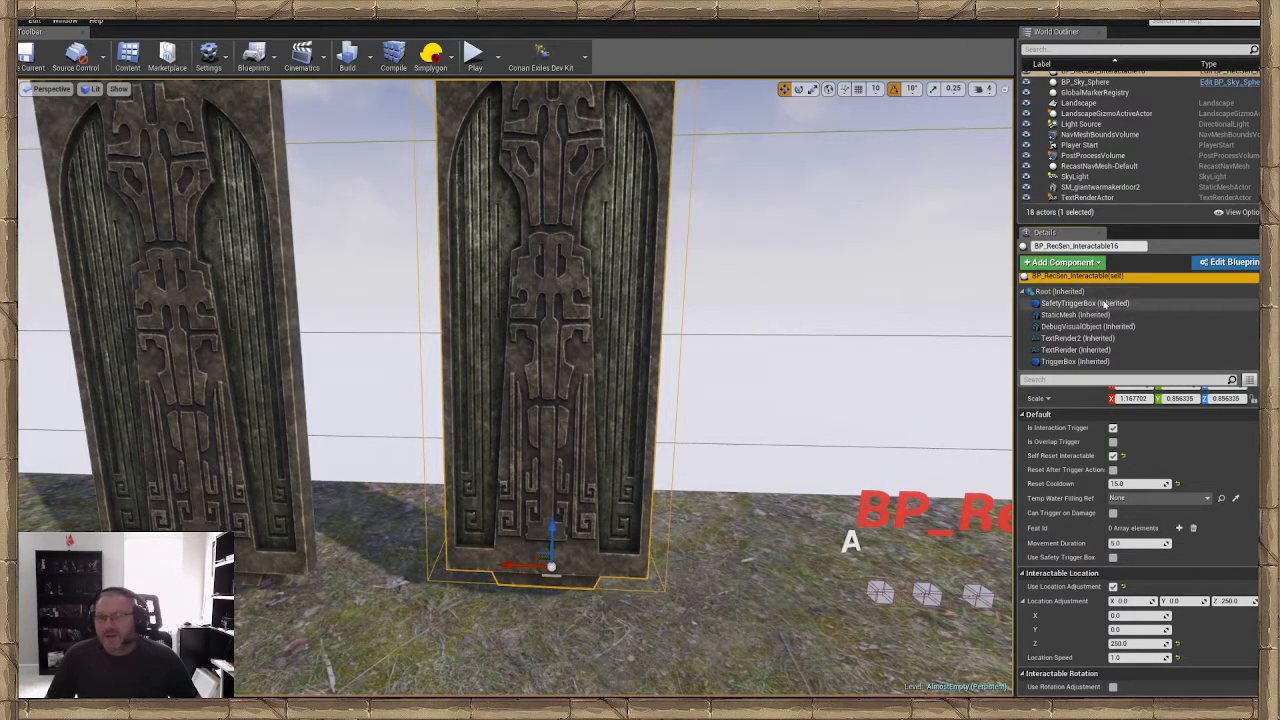
{"action": "scroll", "coordinate": [1118, 493], "scroll_direction": "down", "scroll_amount": 5}
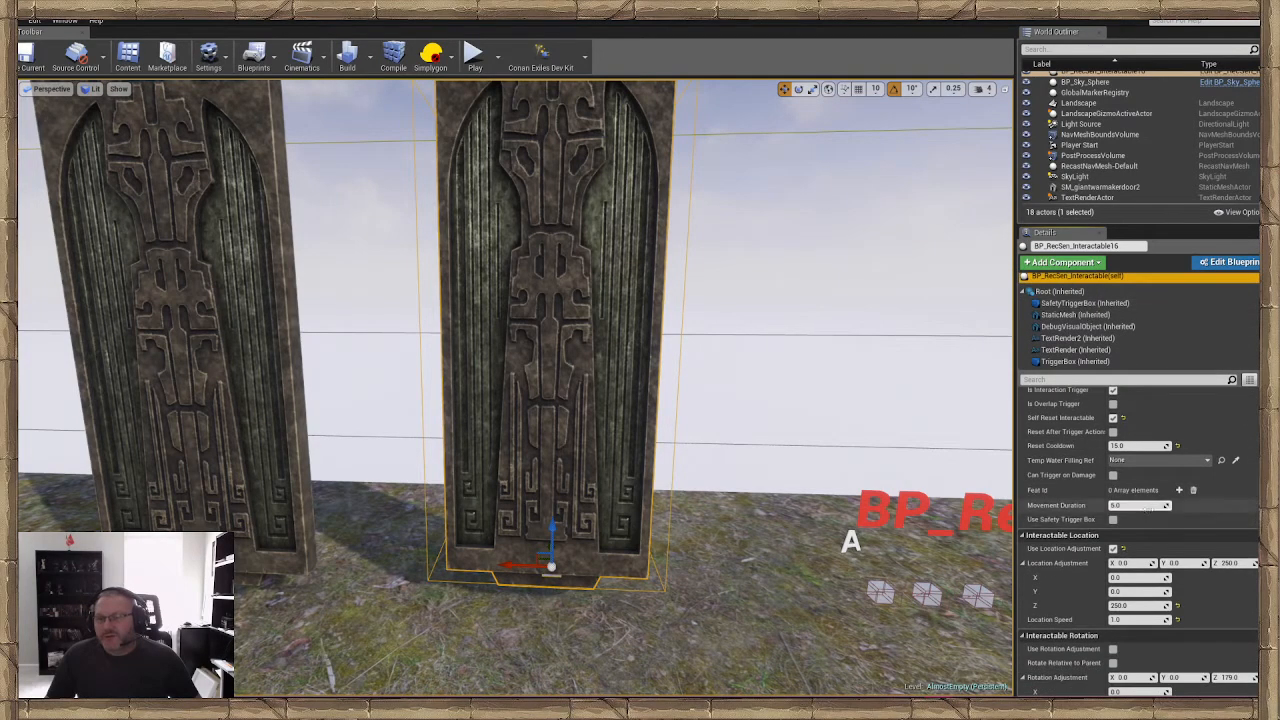
{"action": "scroll", "coordinate": [1118, 493], "scroll_direction": "down", "scroll_amount": 7}
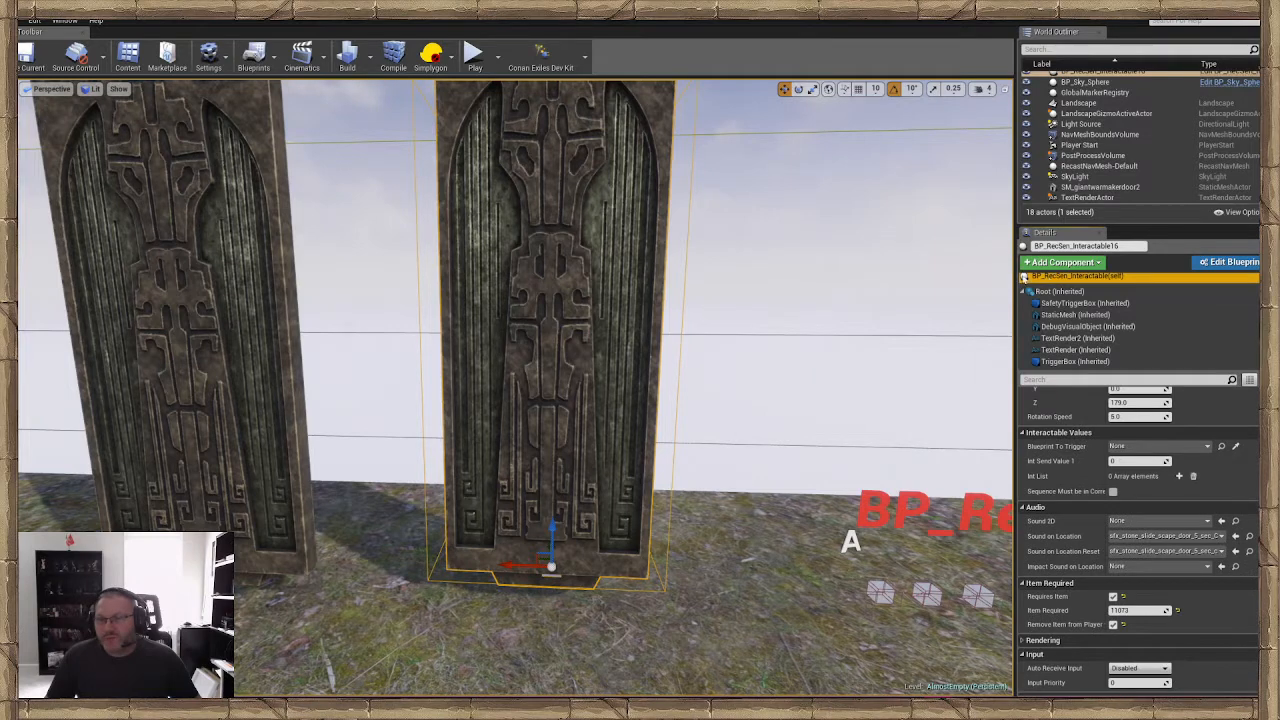
{"action": "left_click", "coordinate": [1118, 281]}
{"action": "left_click", "coordinate": [1127, 272]}
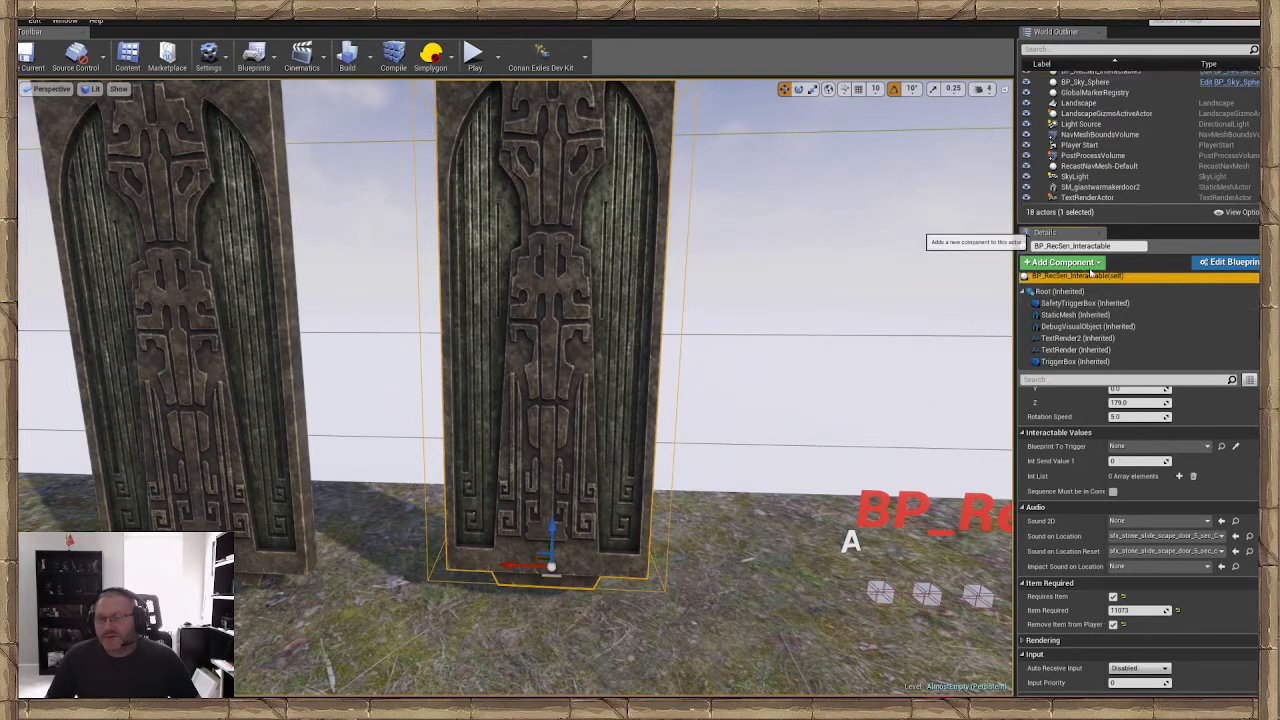
Review the Requires Item option among the door's Item Required settings
{"action": "scroll", "coordinate": [1133, 440], "scroll_direction": "down", "scroll_amount": 2}
{"action": "scroll", "coordinate": [1133, 440], "scroll_direction": "down", "scroll_amount": 2}
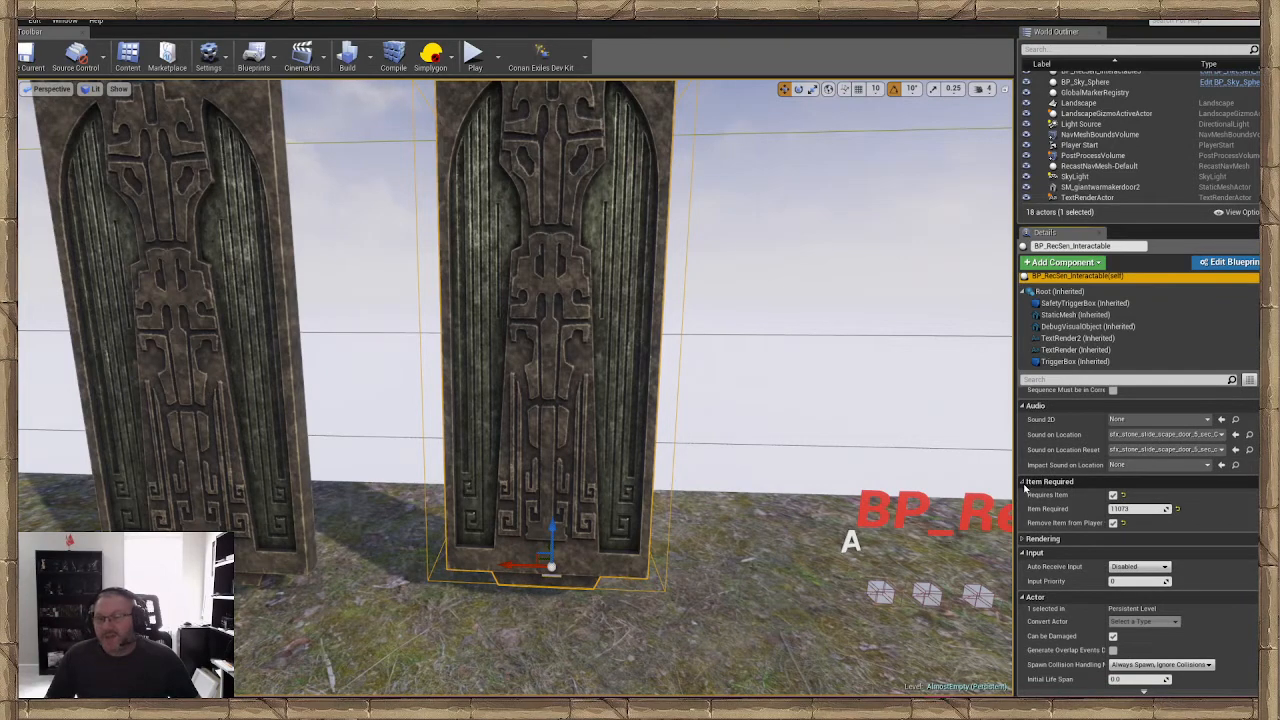
{"action": "left_click", "coordinate": [1114, 495]}
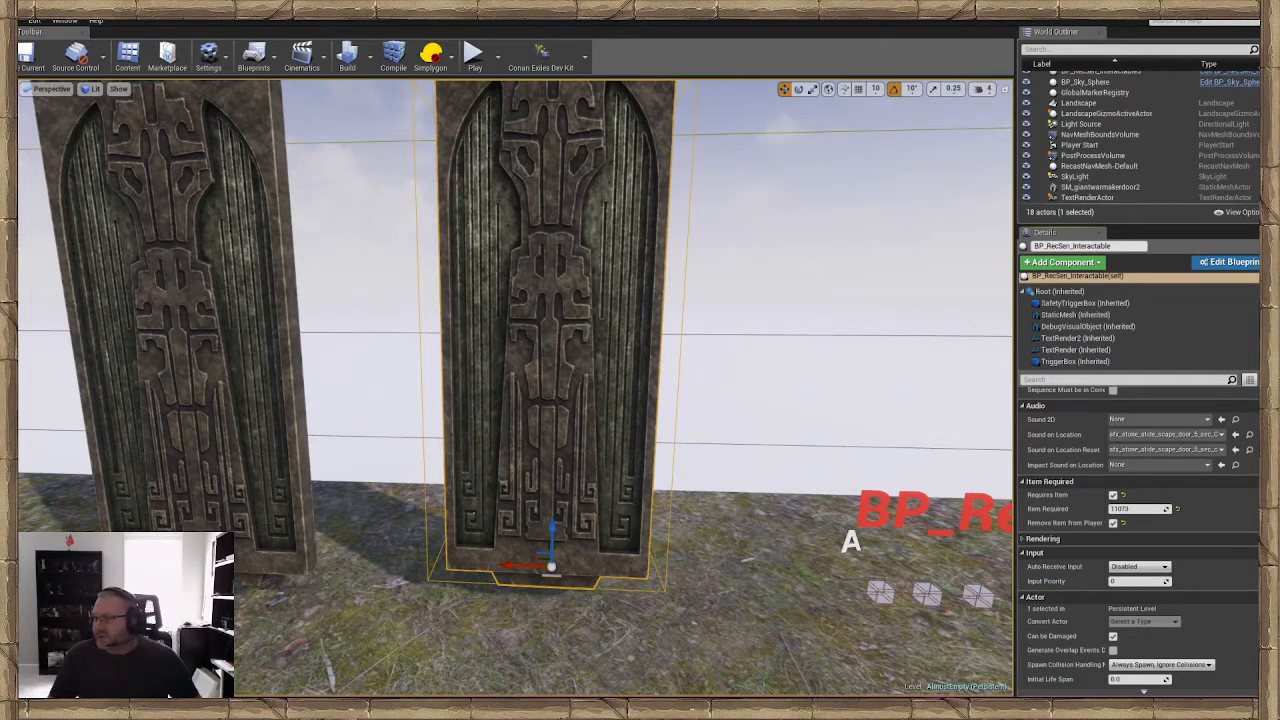
{"action": "scroll", "coordinate": [1138, 137], "scroll_direction": "up", "scroll_amount": 3}
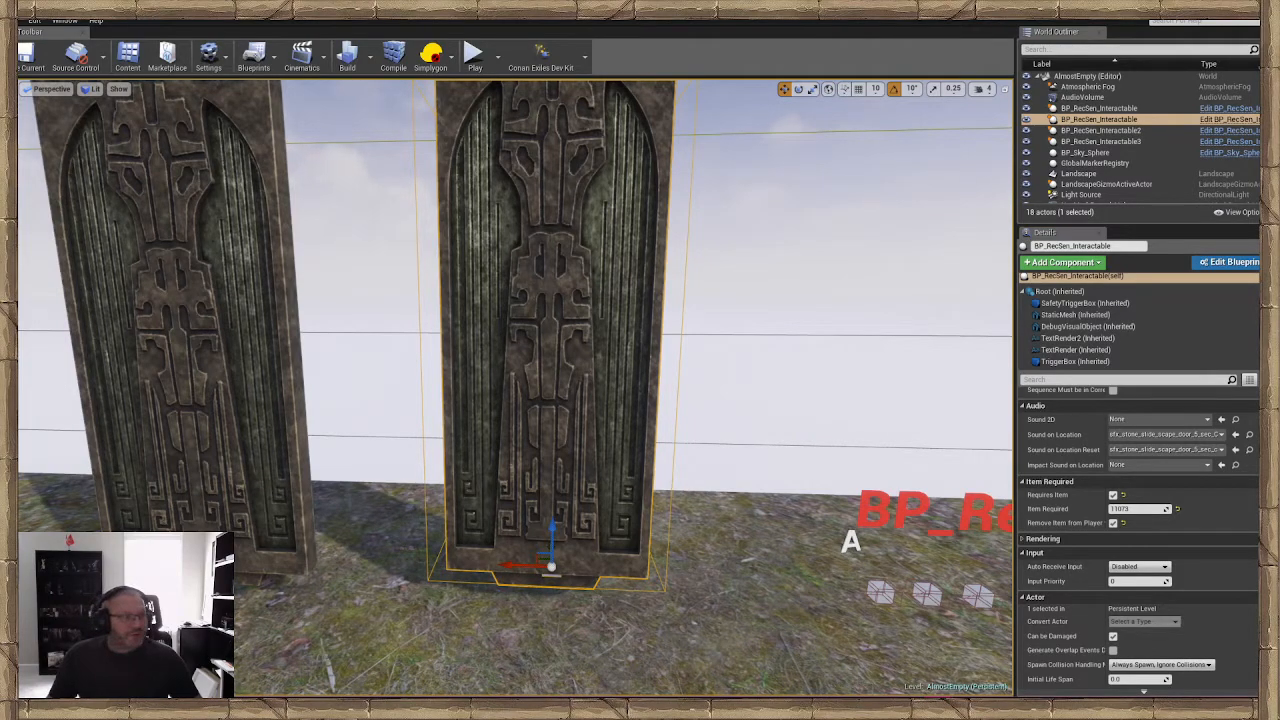
Search the ItemTable for "skel" and select the Skeleton Key row to compare its ID with the door's Item Required value
{"action": "left_click_drag", "start_coordinate": [20, 212], "coordinate": [733, 198]}
{"action": "left_click", "coordinate": [488, 238]}
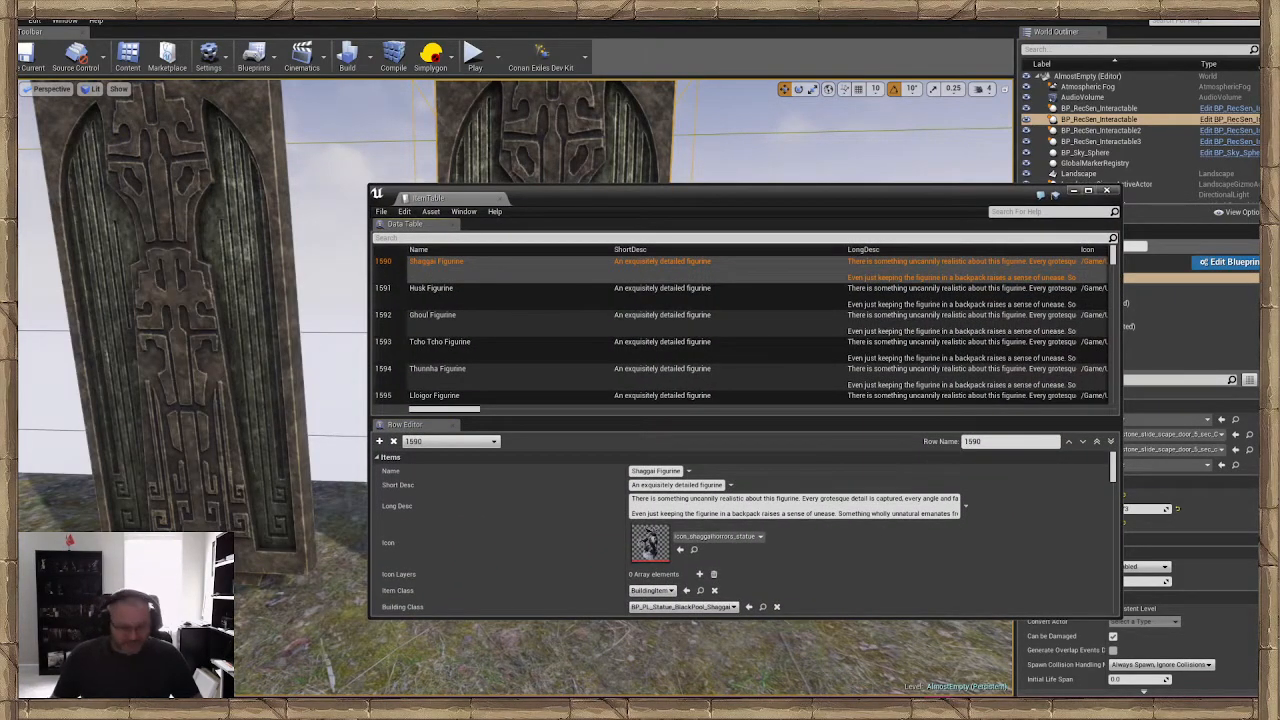
{"action": "type", "text": "skel"}
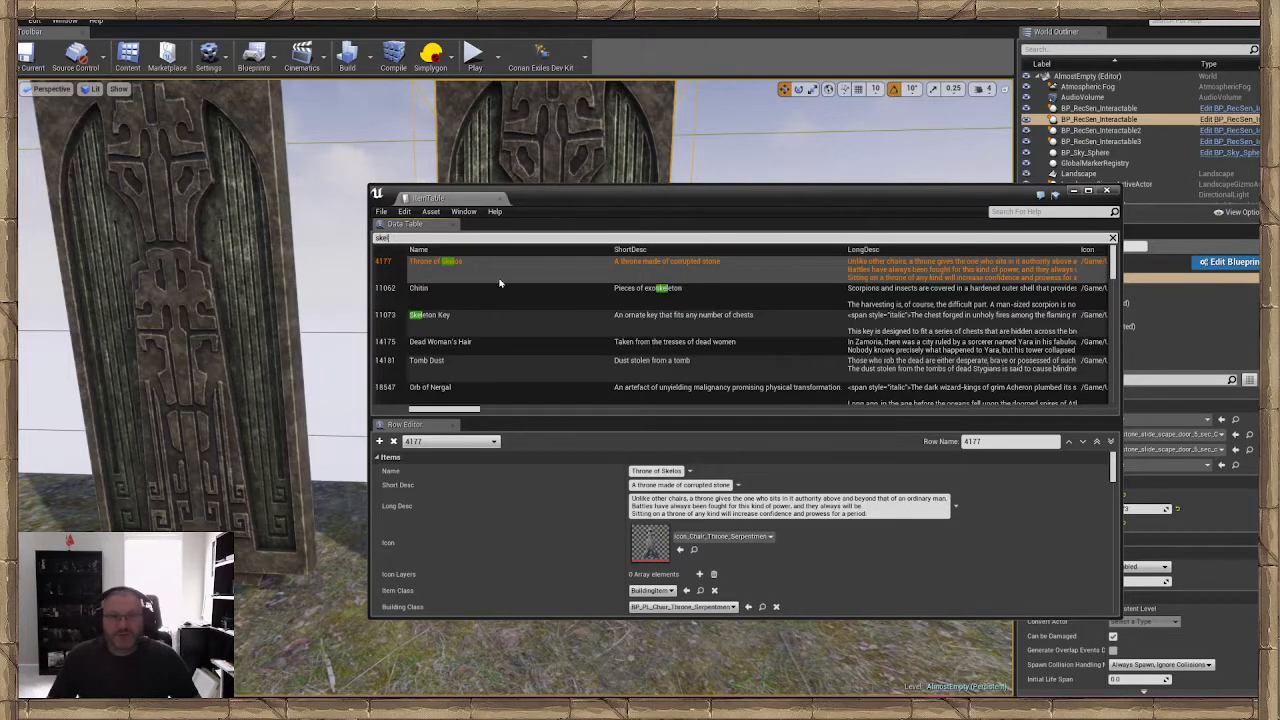
{"action": "left_click", "coordinate": [500, 318]}
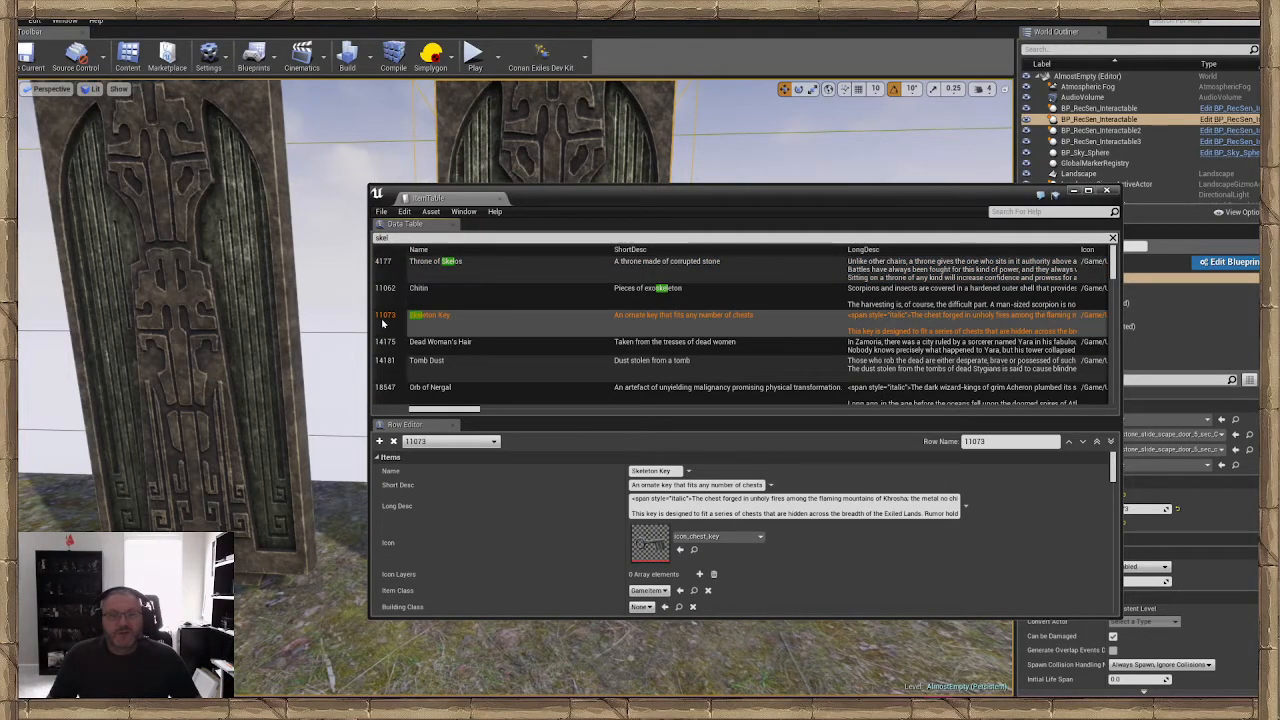
{"action": "left_click_drag", "start_coordinate": [637, 191], "coordinate": [351, 164]}
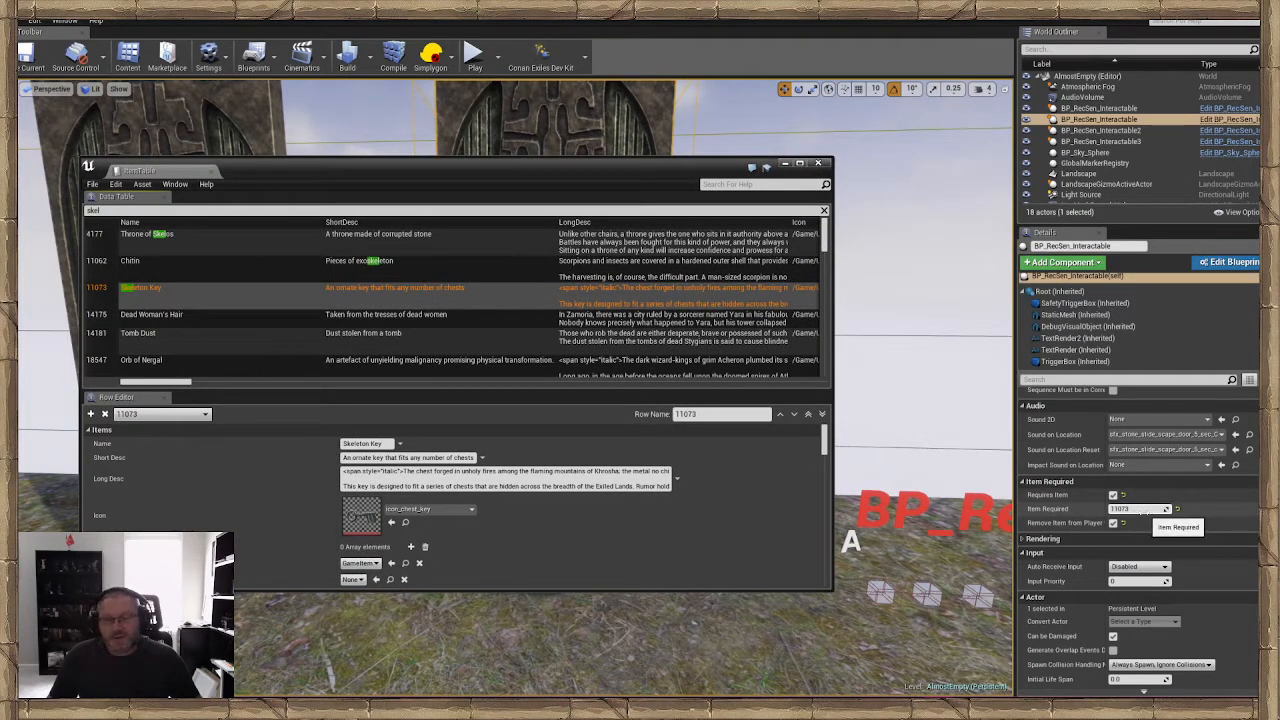
{"action": "left_click_drag", "start_coordinate": [644, 168], "coordinate": [0, 184]}
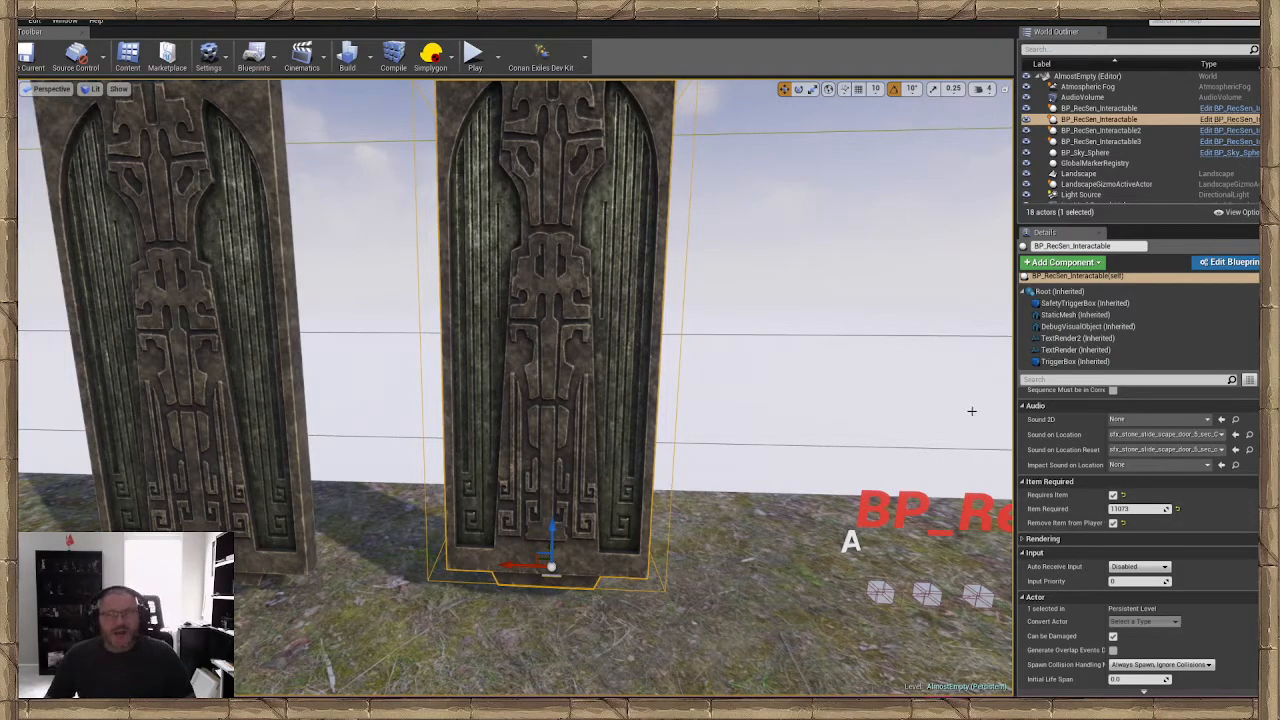
{"action": "right_click_drag", "start_coordinate": [758, 386], "coordinate": [771, 390]}
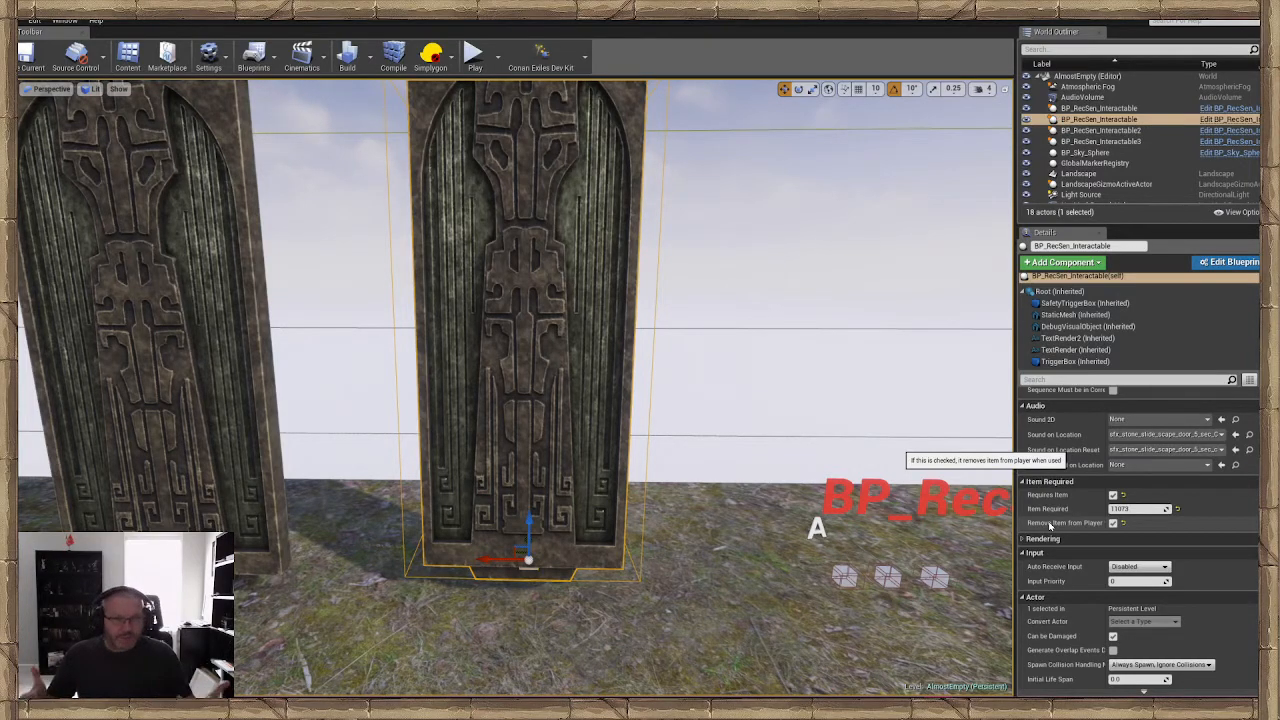
{"action": "mouse_move", "coordinate": [826, 460]}
{"action": "right_mouse_down"}
{"action": "mouse_move", "coordinate": [808, 474]}
{"action": "mouse_move", "coordinate": [816, 456]}
{"action": "mouse_move", "coordinate": [790, 438]}
{"action": "mouse_move", "coordinate": [824, 461]}
{"action": "mouse_move", "coordinate": [830, 452]}
{"action": "mouse_move", "coordinate": [823, 460]}
{"action": "right_mouse_up"}
{"action": "key", "text": "w"}
{"action": "key", "text": "s"}
{"action": "key", "text": "w"}
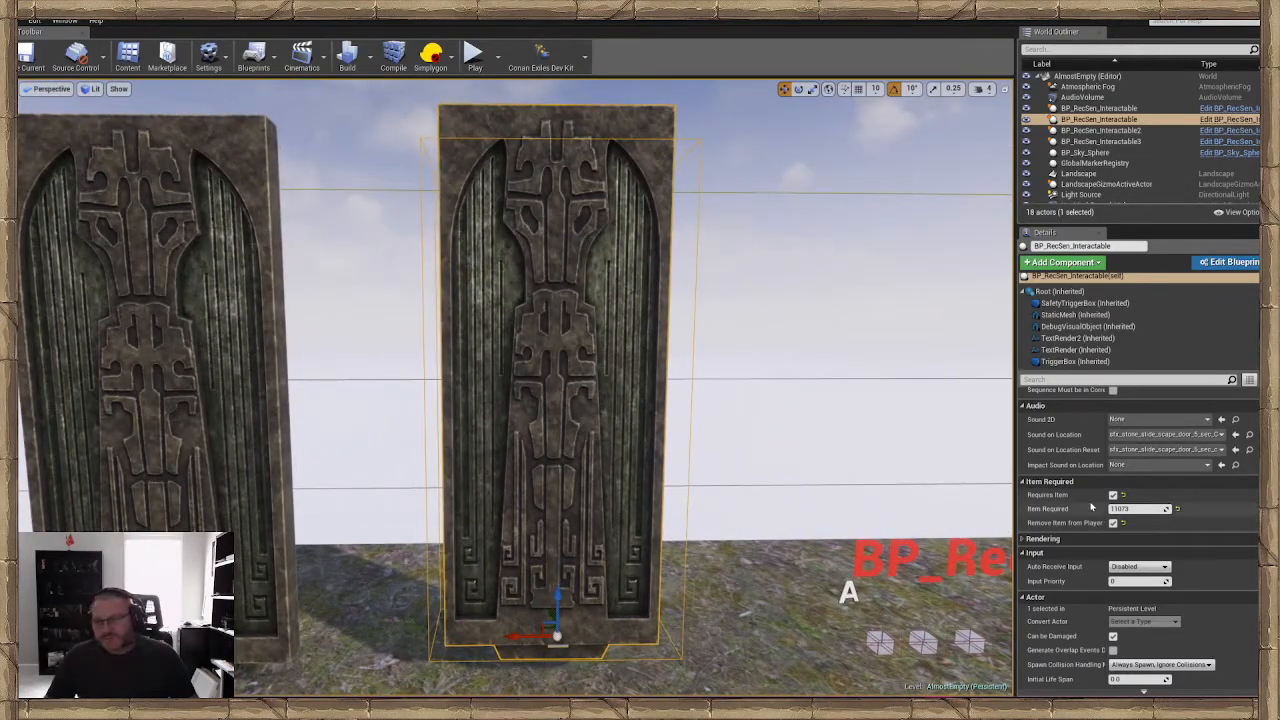
{"action": "key", "text": "w"}
{"action": "right_click_drag", "start_coordinate": [839, 450], "coordinate": [766, 470]}
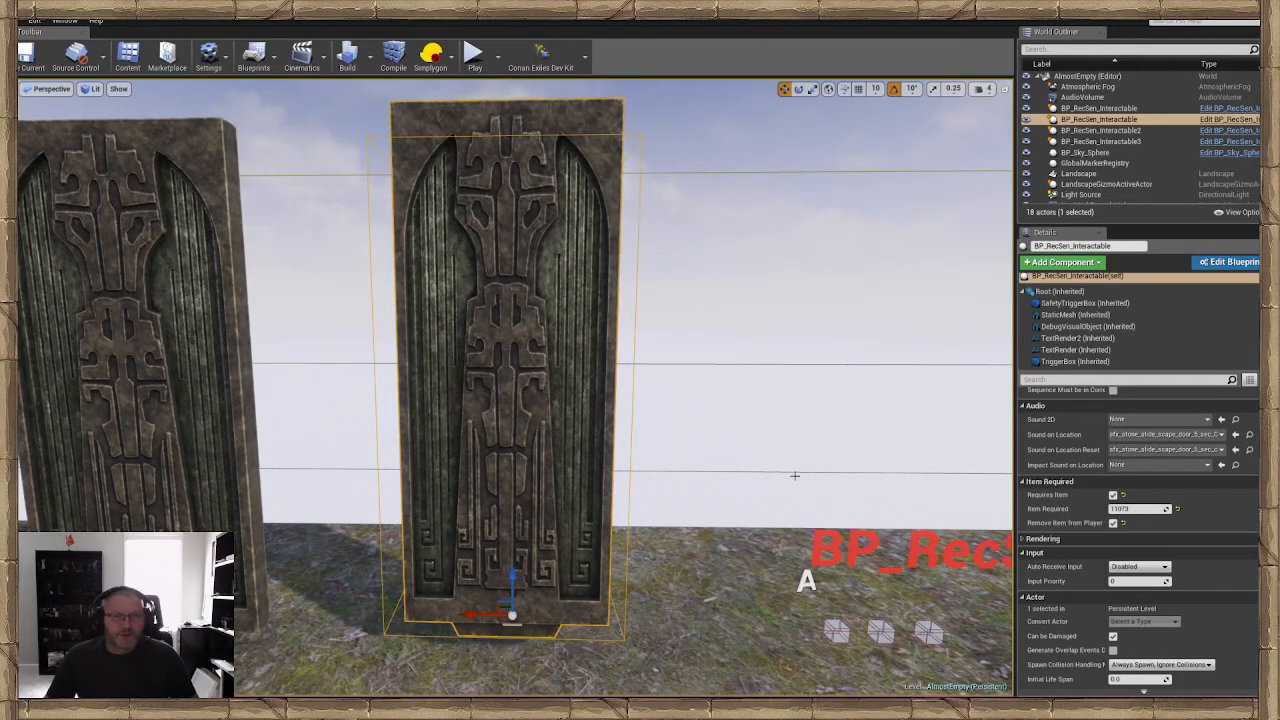
{"action": "mouse_move", "coordinate": [799, 473]}
{"action": "right_mouse_down"}
{"action": "mouse_move", "coordinate": [801, 515]}
{"action": "mouse_move", "coordinate": [825, 472]}
{"action": "mouse_move", "coordinate": [790, 432]}
{"action": "mouse_move", "coordinate": [812, 477]}
{"action": "right_mouse_up"}
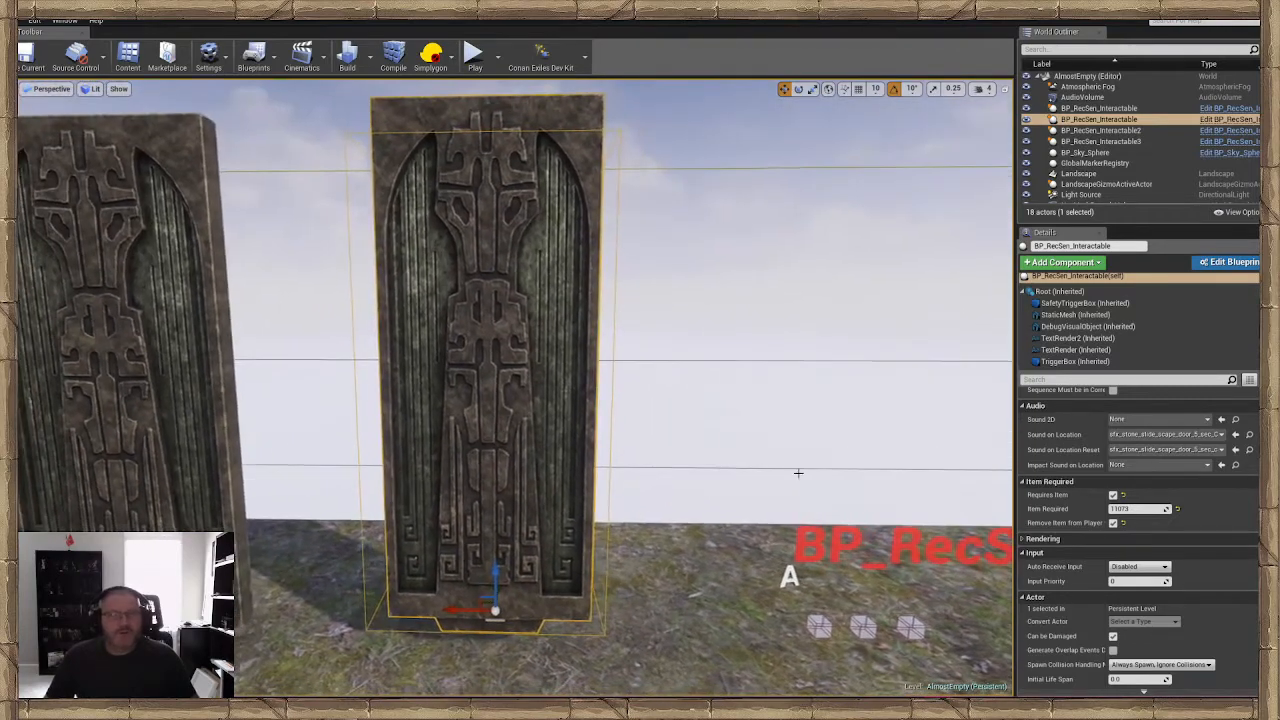
{"action": "right_click_drag", "start_coordinate": [526, 426], "coordinate": [484, 391]}
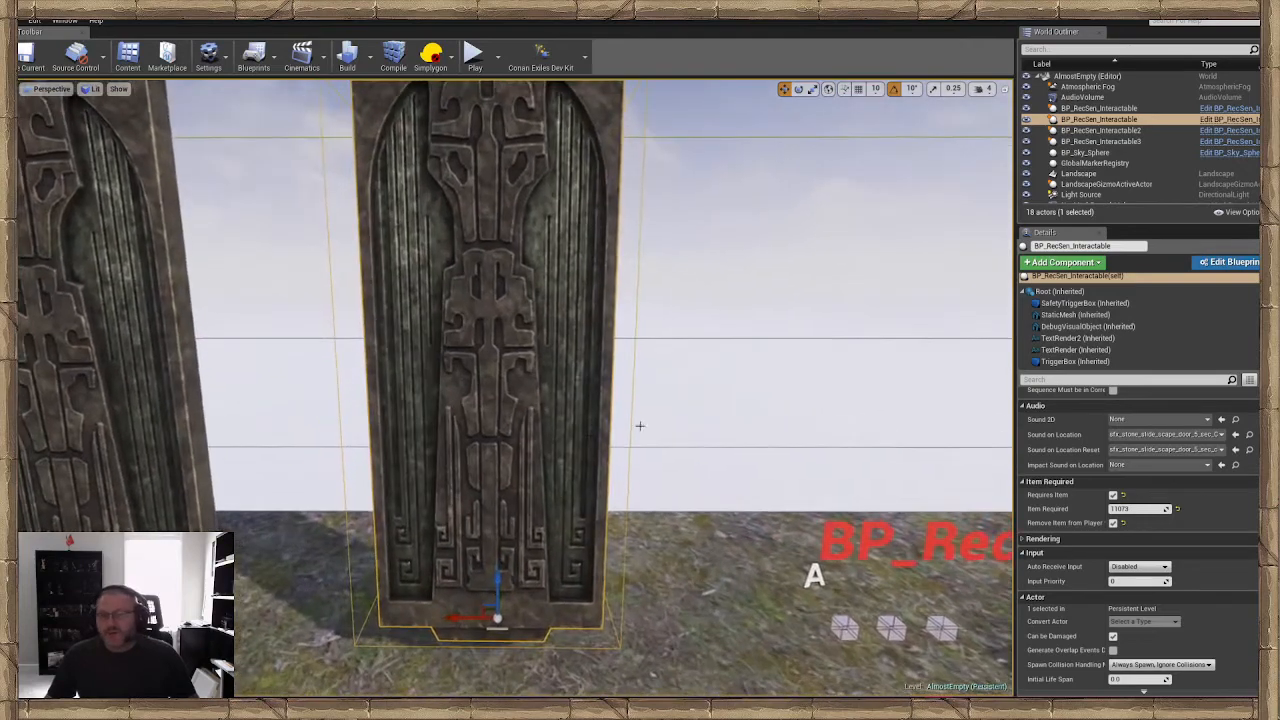
Locate the door's Sound on Location and Sound on Location Reset cues in the Content Browser and preview both sounds
{"action": "scroll", "coordinate": [1090, 449], "scroll_direction": "up", "scroll_amount": 2}
{"action": "scroll", "coordinate": [1056, 486], "scroll_direction": "down", "scroll_amount": 1}
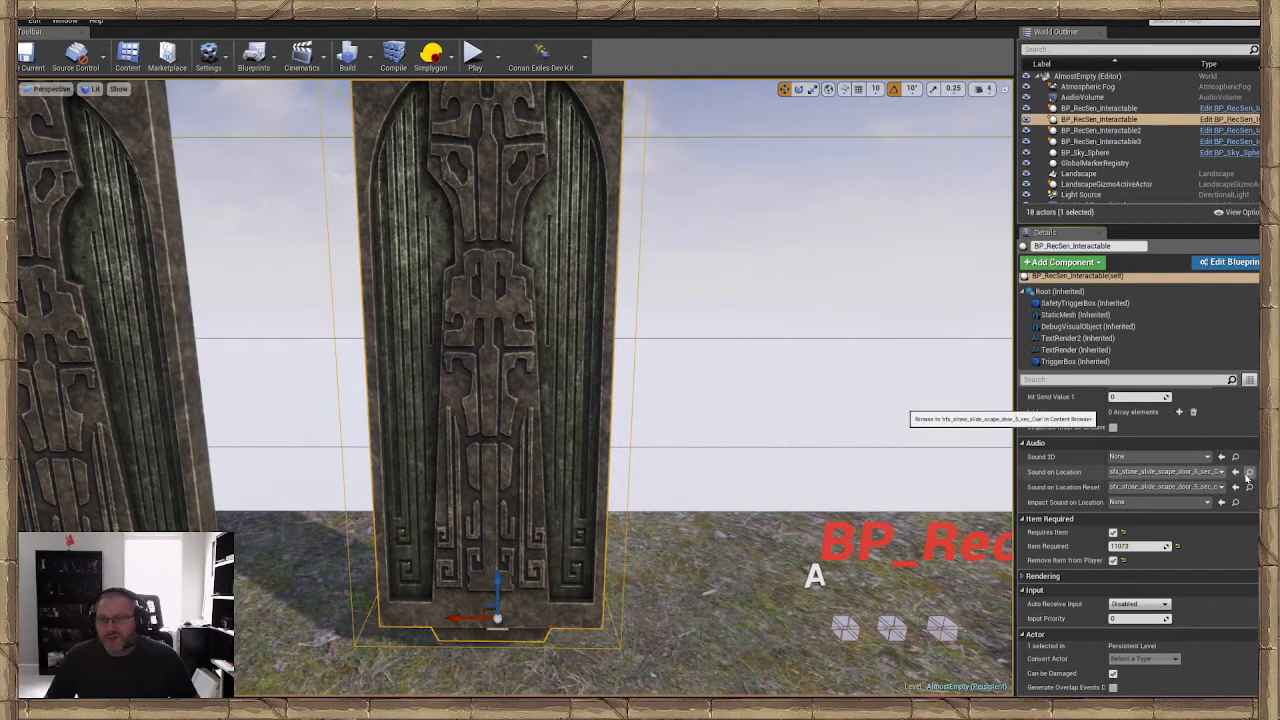
{"action": "left_click_drag", "start_coordinate": [1279, 135], "coordinate": [433, 134]}
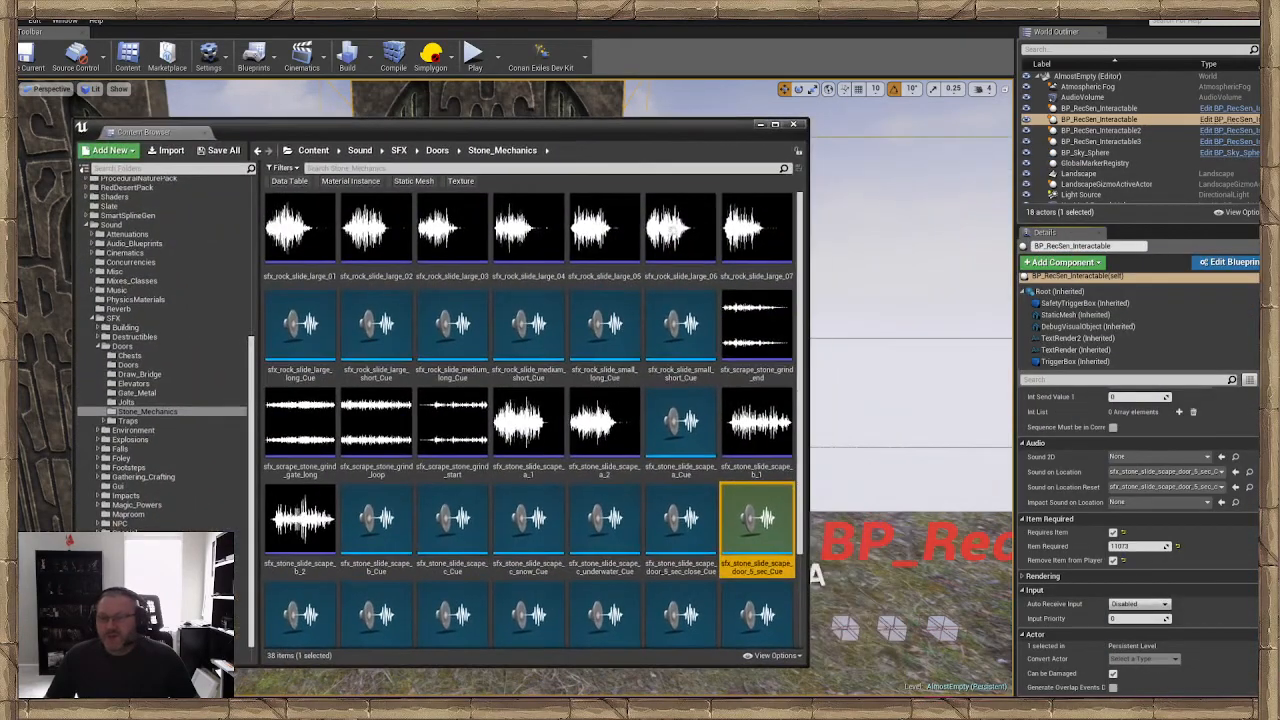
{"action": "left_click", "coordinate": [753, 519]}
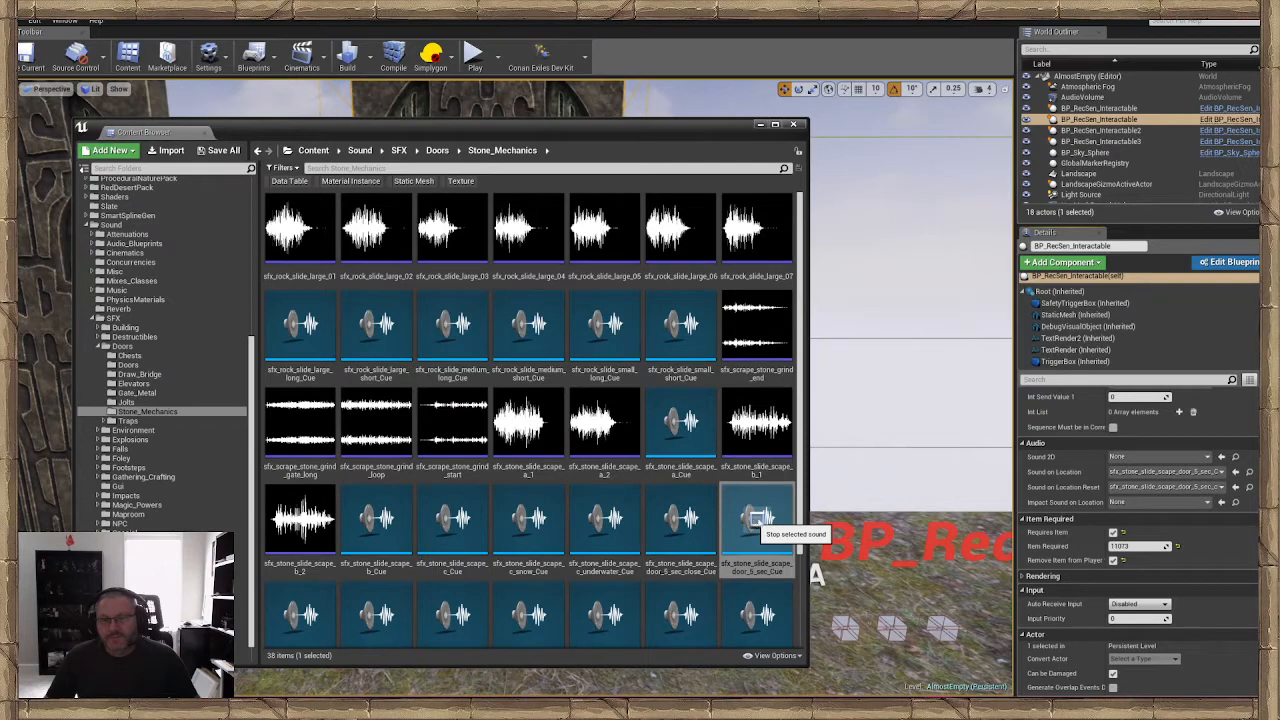
{"action": "left_click", "coordinate": [1249, 487]}
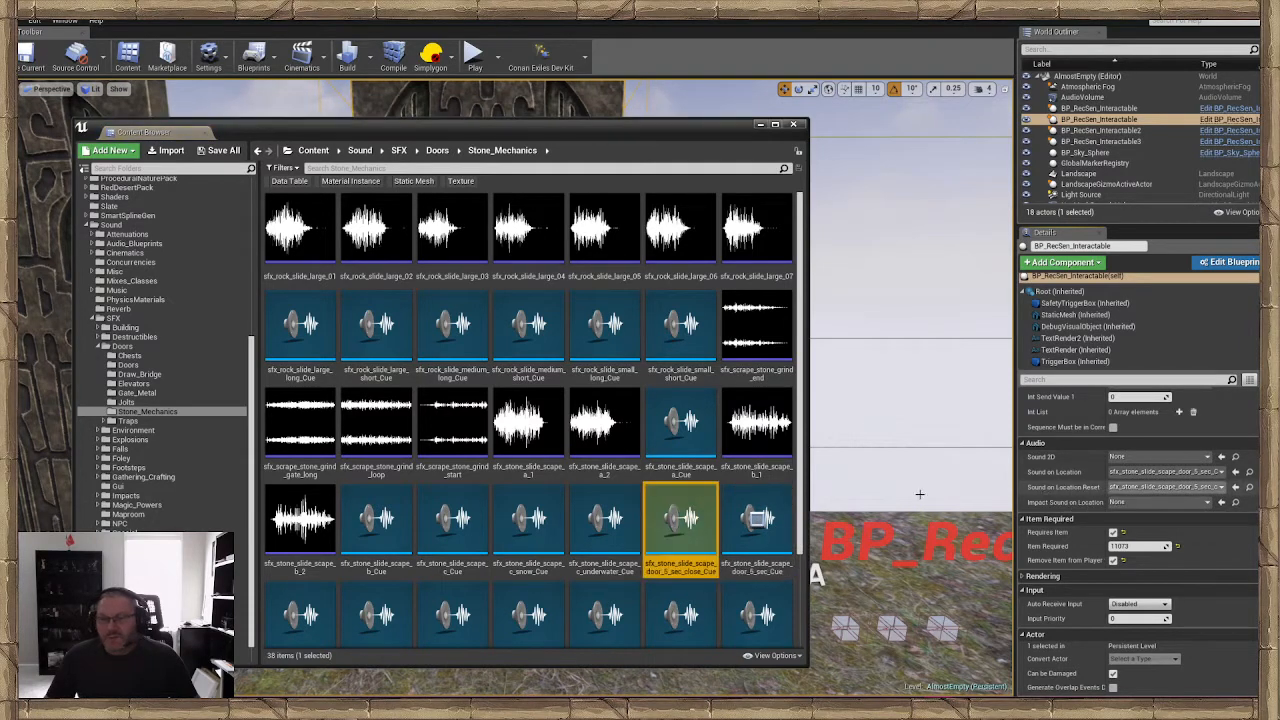
{"action": "left_click", "coordinate": [680, 518]}
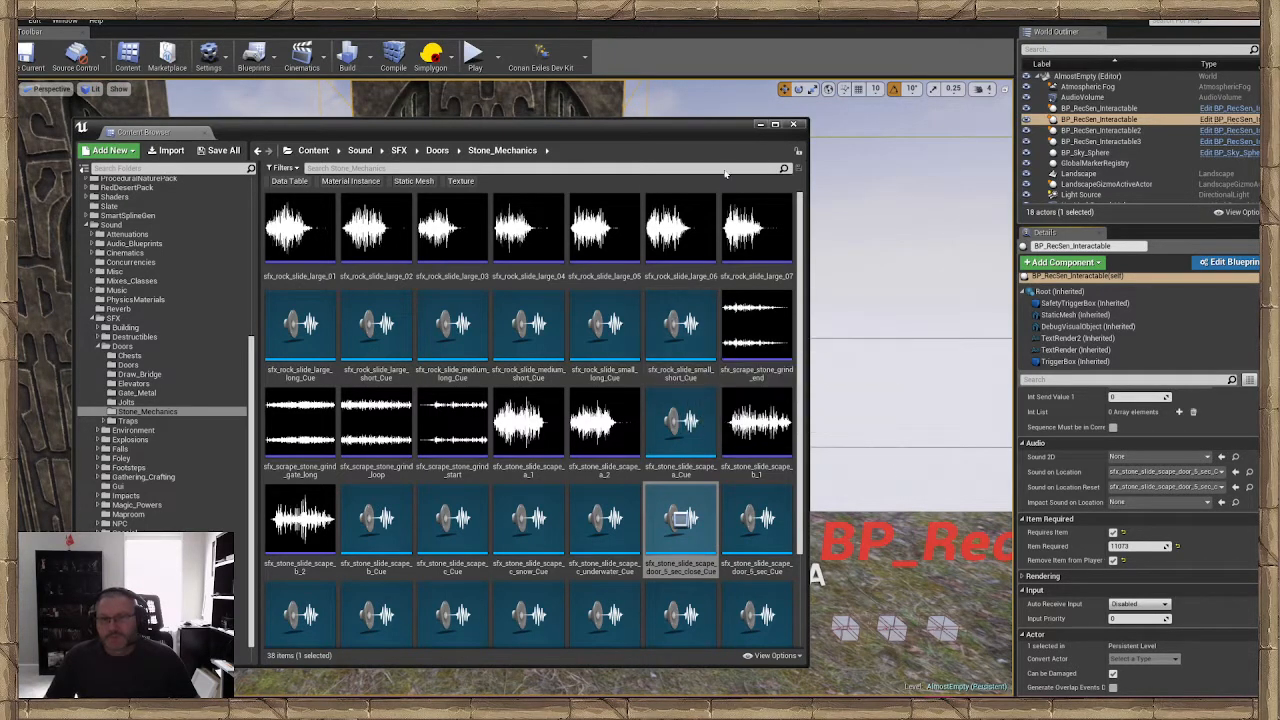
{"action": "left_click_drag", "start_coordinate": [627, 135], "coordinate": [1279, 148]}
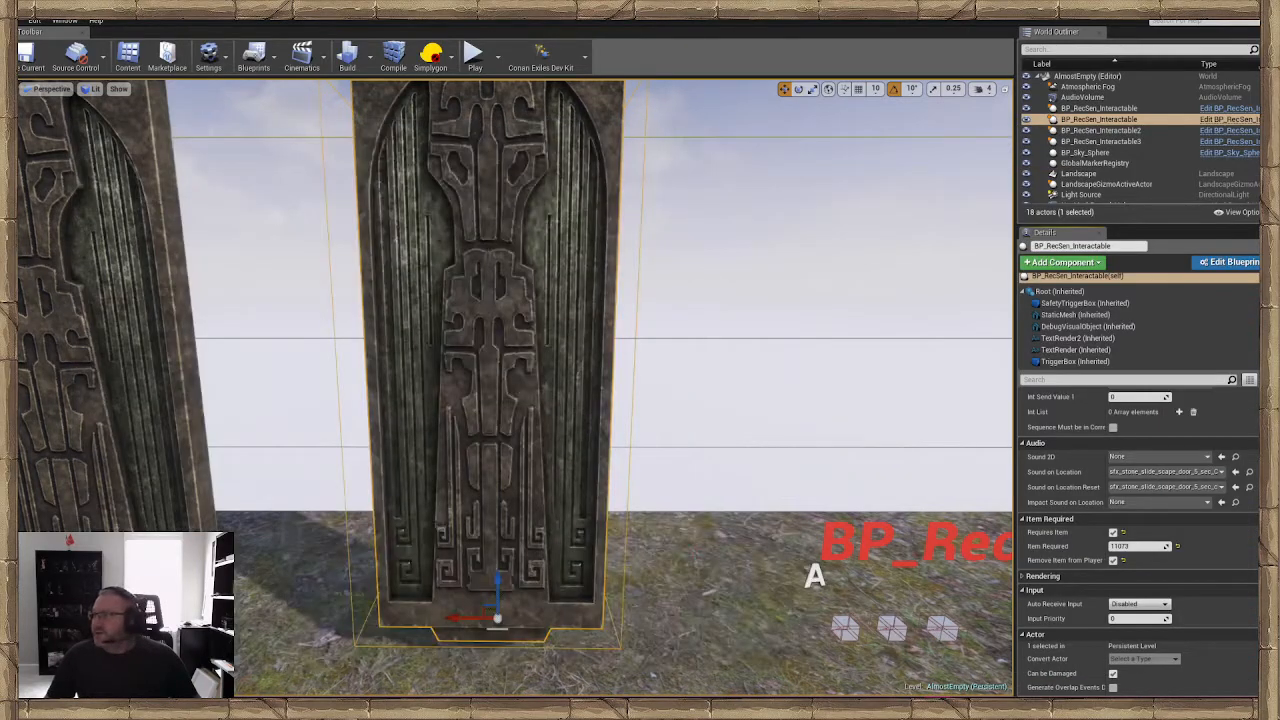
Review the door's Is Interaction Trigger option among its Default settings
{"action": "key", "text": "s"}
{"action": "right_click_drag", "start_coordinate": [823, 363], "coordinate": [766, 382]}
{"action": "key", "text": "w"}
{"action": "key", "text": "s"}
{"action": "key", "text": "w"}
{"action": "scroll", "coordinate": [1076, 457], "scroll_direction": "up", "scroll_amount": 3}
{"action": "scroll", "coordinate": [1168, 459], "scroll_direction": "up", "scroll_amount": 5}
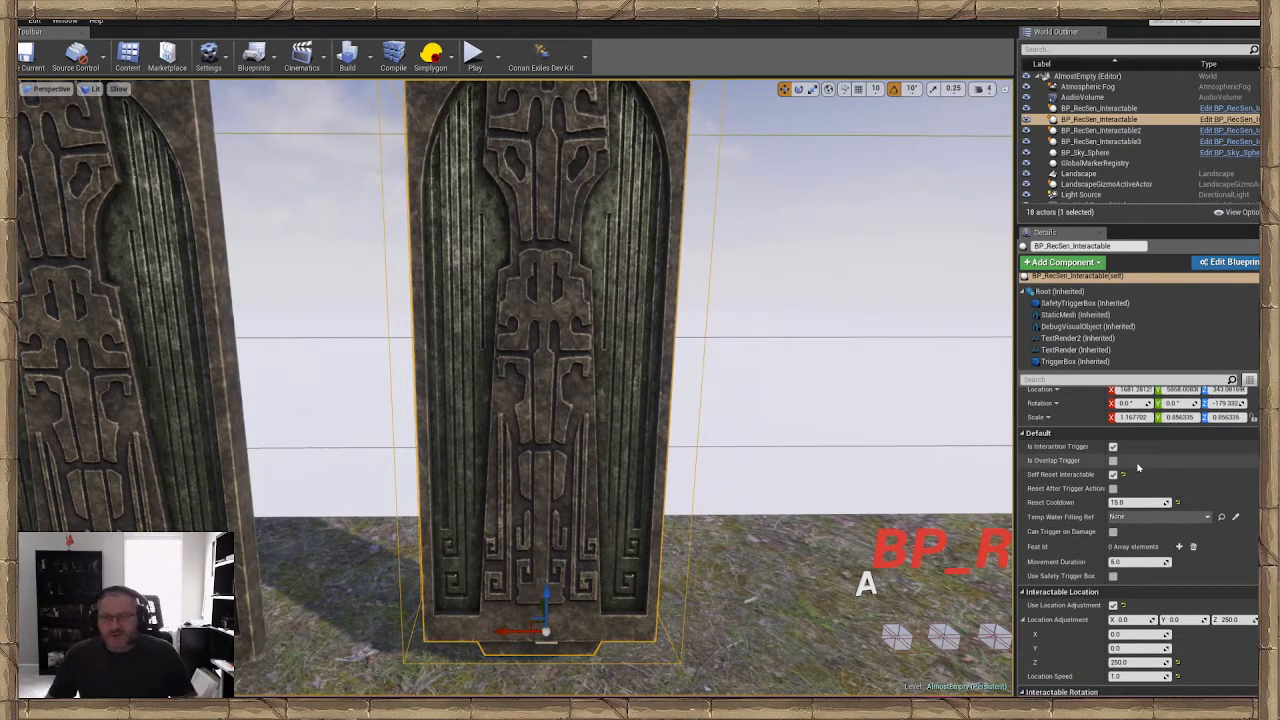
{"action": "scroll", "coordinate": [1140, 465], "scroll_direction": "down", "scroll_amount": 2}
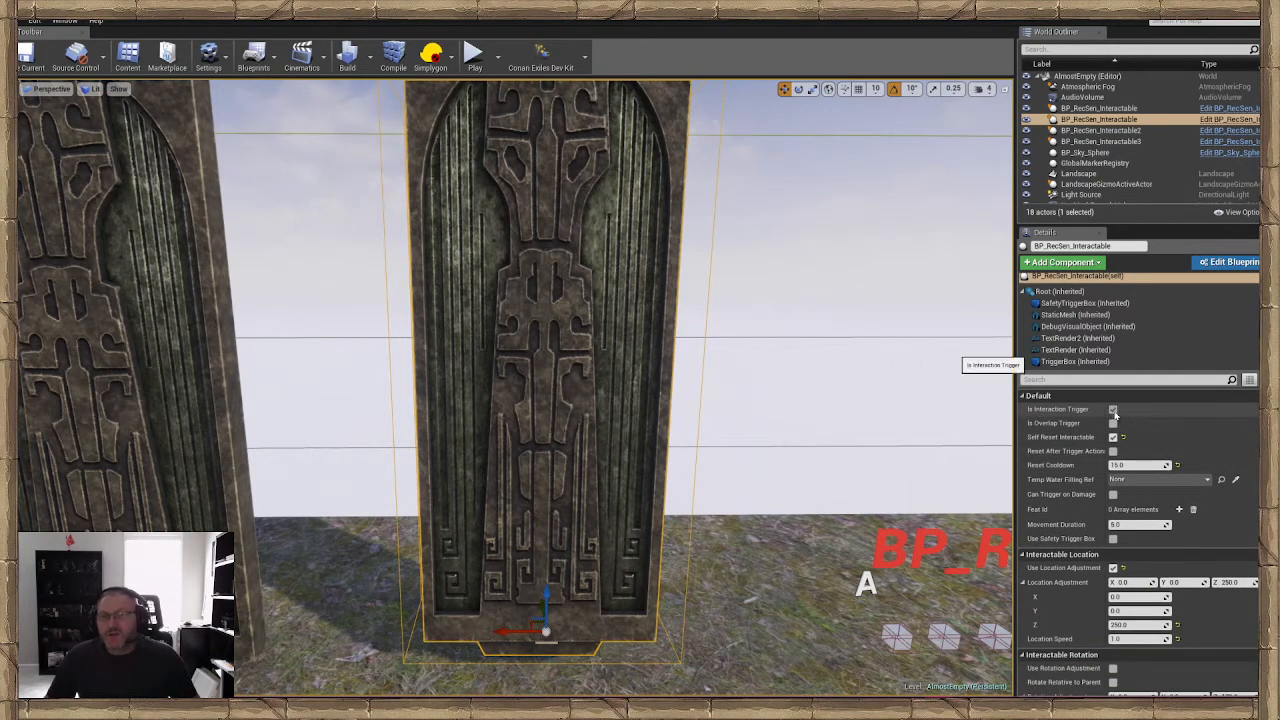
{"action": "left_click", "coordinate": [1113, 410]}
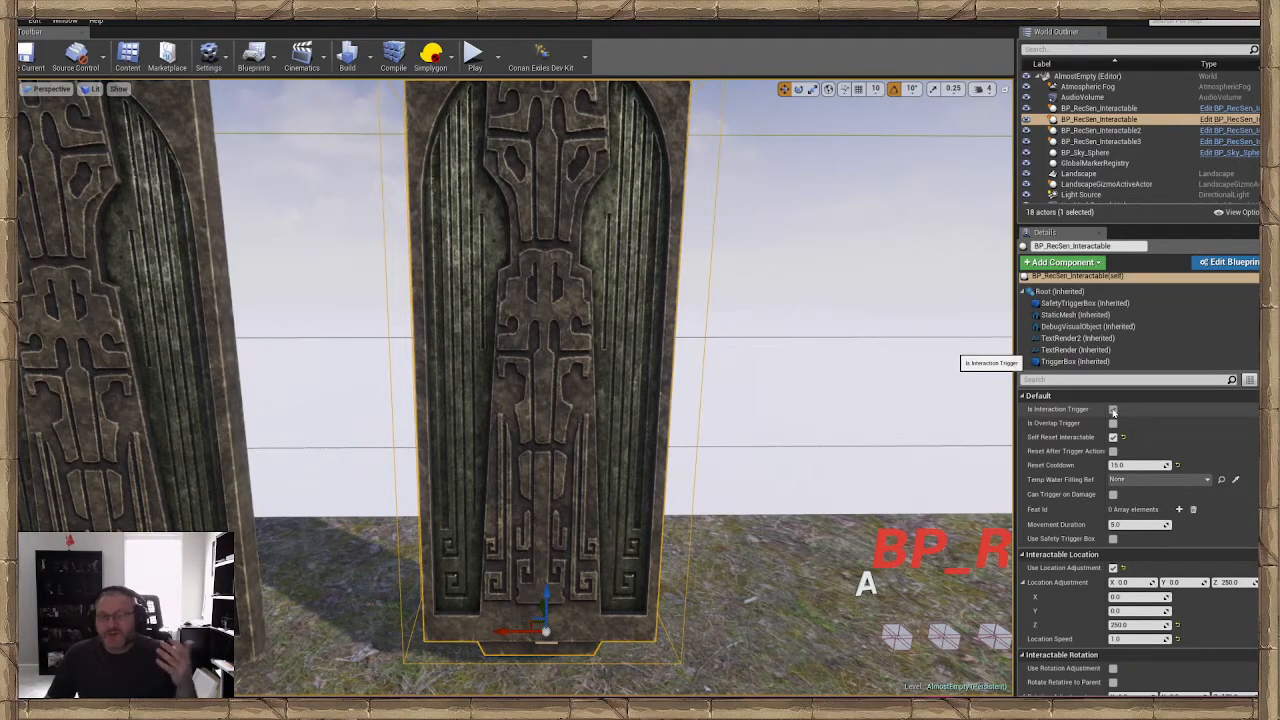
Review the door's Self Reset Interactable and Reset Cooldown settings
{"action": "right_click_drag", "start_coordinate": [700, 400], "coordinate": [620, 430]}
{"action": "mouse_move", "coordinate": [675, 511]}
{"action": "right_mouse_down"}
{"action": "mouse_move", "coordinate": [620, 470]}
{"action": "mouse_move", "coordinate": [675, 511]}
{"action": "right_mouse_up"}
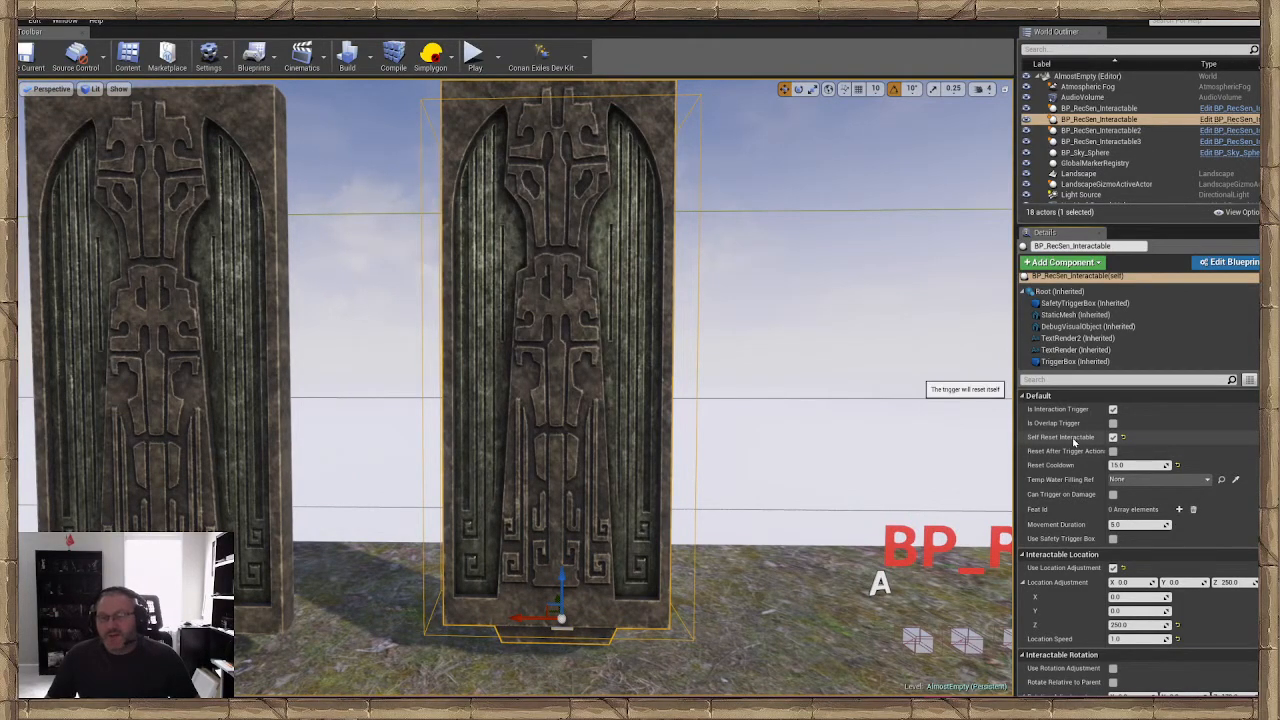
{"action": "right_click_drag", "start_coordinate": [589, 530], "coordinate": [560, 575]}
{"action": "mouse_move", "coordinate": [589, 530]}
{"action": "left_mouse_down"}
{"action": "mouse_move", "coordinate": [588, 392]}
{"action": "mouse_move", "coordinate": [571, 528]}
{"action": "left_mouse_up"}
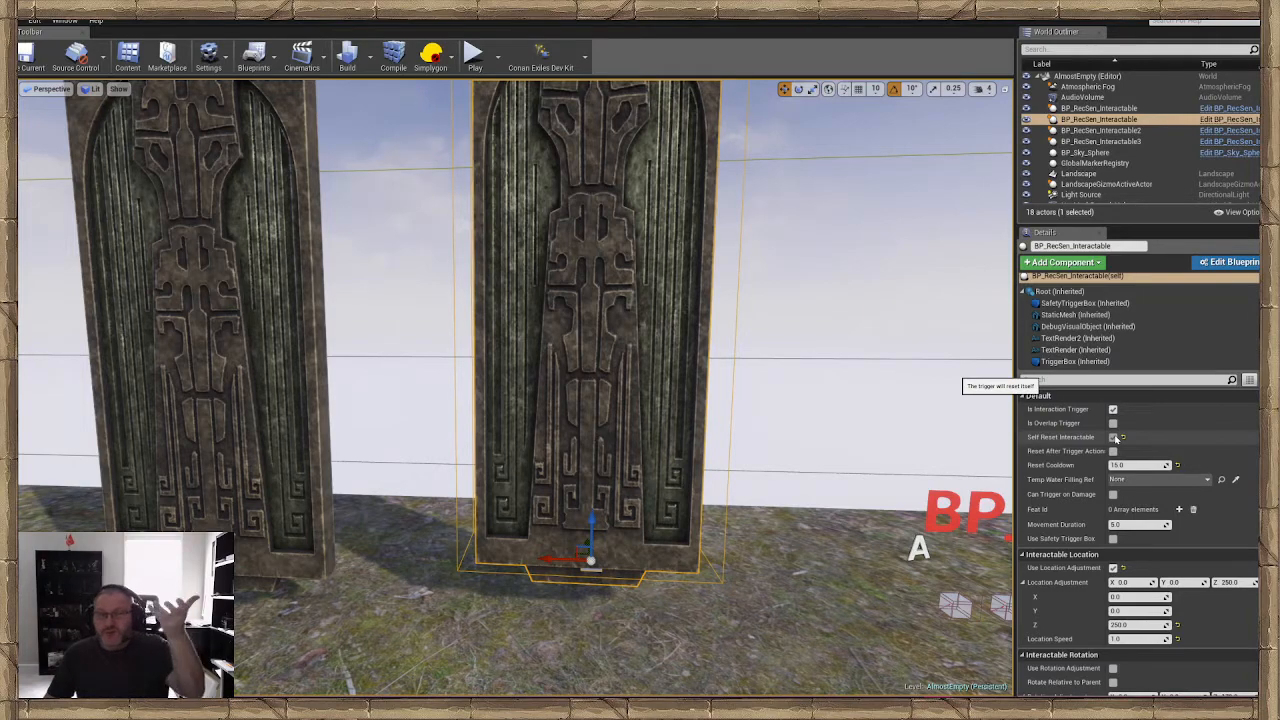
{"action": "left_click", "coordinate": [1113, 437]}
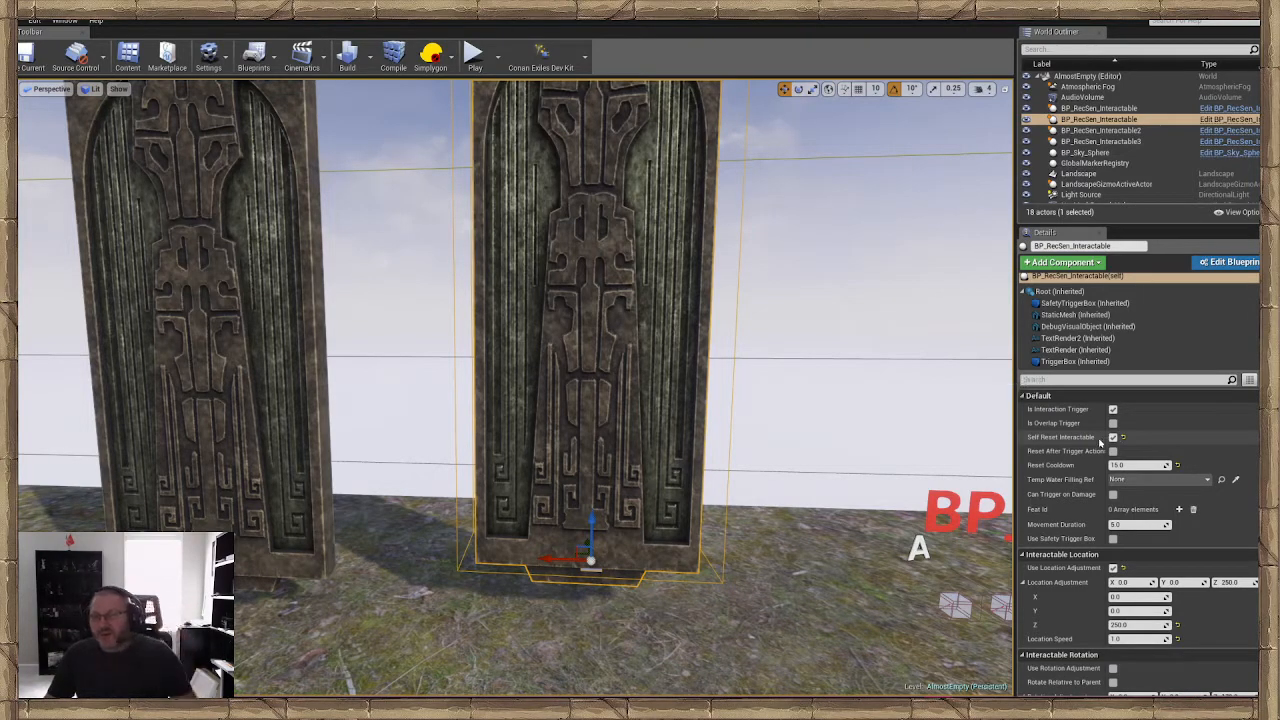
{"action": "mouse_move", "coordinate": [861, 441]}
{"action": "right_mouse_down"}
{"action": "mouse_move", "coordinate": [845, 480]}
{"action": "mouse_move", "coordinate": [825, 467]}
{"action": "mouse_move", "coordinate": [822, 441]}
{"action": "mouse_move", "coordinate": [854, 447]}
{"action": "right_mouse_up"}
{"action": "key", "text": "w"}
{"action": "key", "text": "s"}
{"action": "key", "text": "w"}
{"action": "right_click_drag", "start_coordinate": [935, 465], "coordinate": [934, 484]}
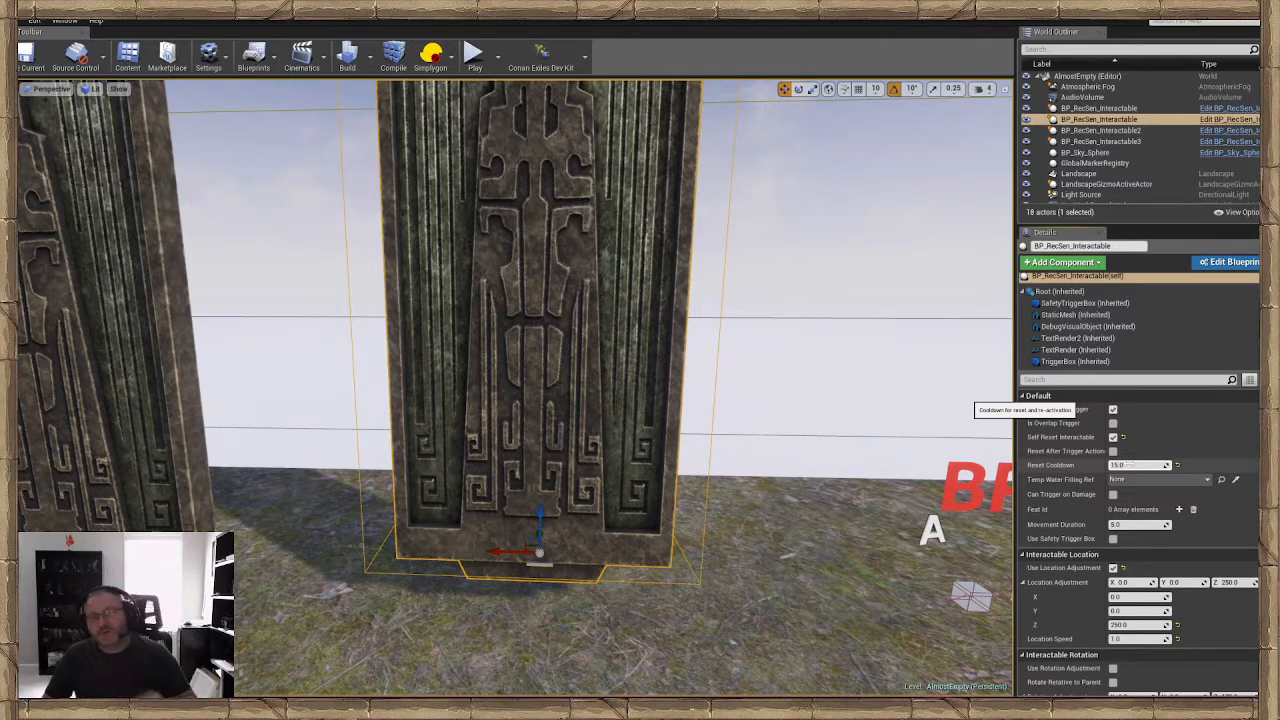
Raise the interactable door vertically until its base clears the ground, illustrating the movement governed by Movement Duration
{"action": "right_click_drag", "start_coordinate": [668, 428], "coordinate": [630, 411]}
{"action": "scroll", "coordinate": [1085, 487], "scroll_direction": "down", "scroll_amount": 1}
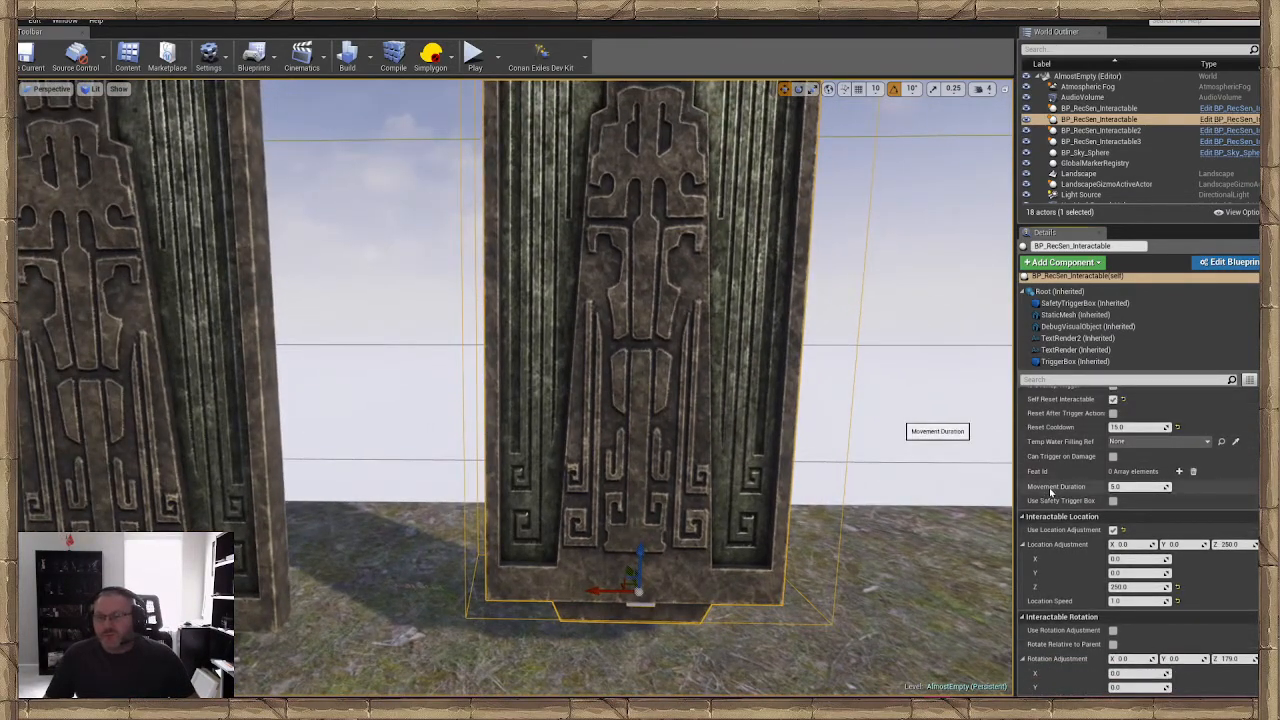
{"action": "right_click_drag", "start_coordinate": [800, 432], "coordinate": [796, 424]}
{"action": "left_click_drag", "start_coordinate": [617, 548], "coordinate": [621, 412]}
{"action": "mouse_move", "coordinate": [621, 412]}
{"action": "right_mouse_down"}
{"action": "mouse_move", "coordinate": [630, 404]}
{"action": "mouse_move", "coordinate": [615, 400]}
{"action": "right_mouse_up"}
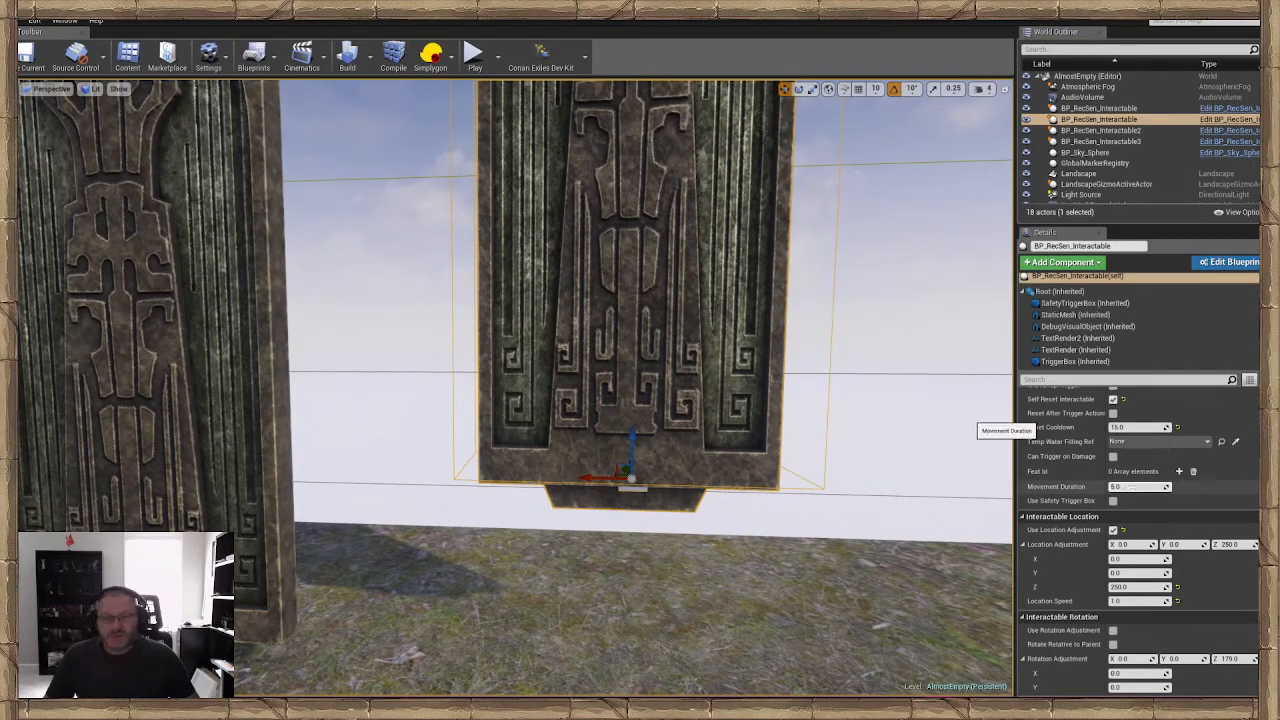
Review the door's Audio settings and the matching stone door cues in the Stone_Mechanics sound folder
{"action": "scroll", "coordinate": [1135, 530], "scroll_direction": "down", "scroll_amount": 10}
{"action": "scroll", "coordinate": [1141, 547], "scroll_direction": "down", "scroll_amount": 1}
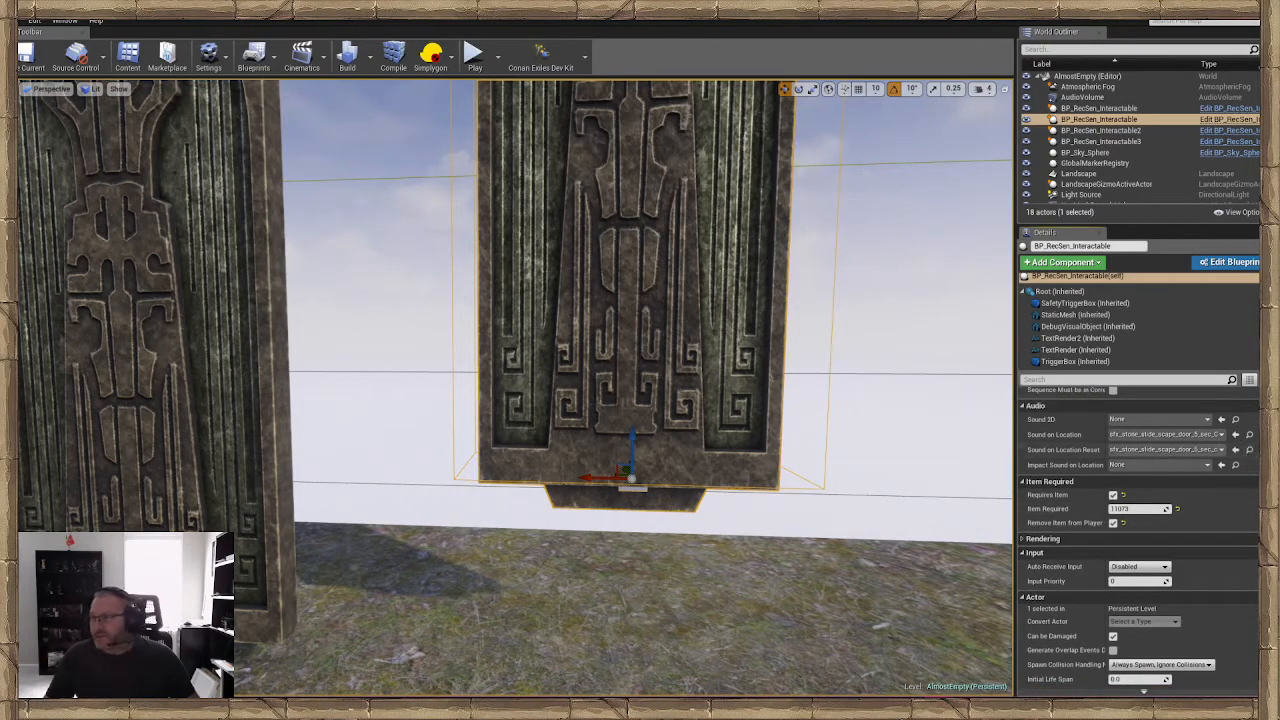
{"action": "left_click_drag", "start_coordinate": [1279, 190], "coordinate": [486, 118]}
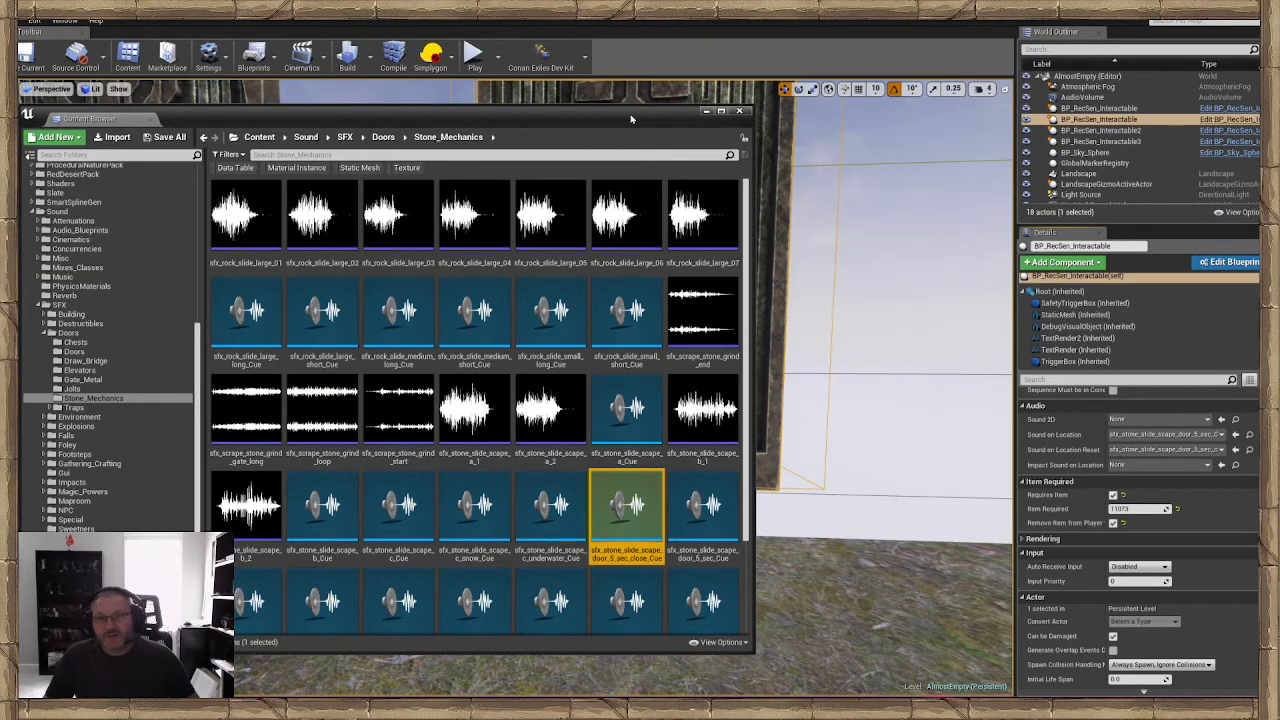
{"action": "left_click_drag", "start_coordinate": [631, 119], "coordinate": [1279, 105]}
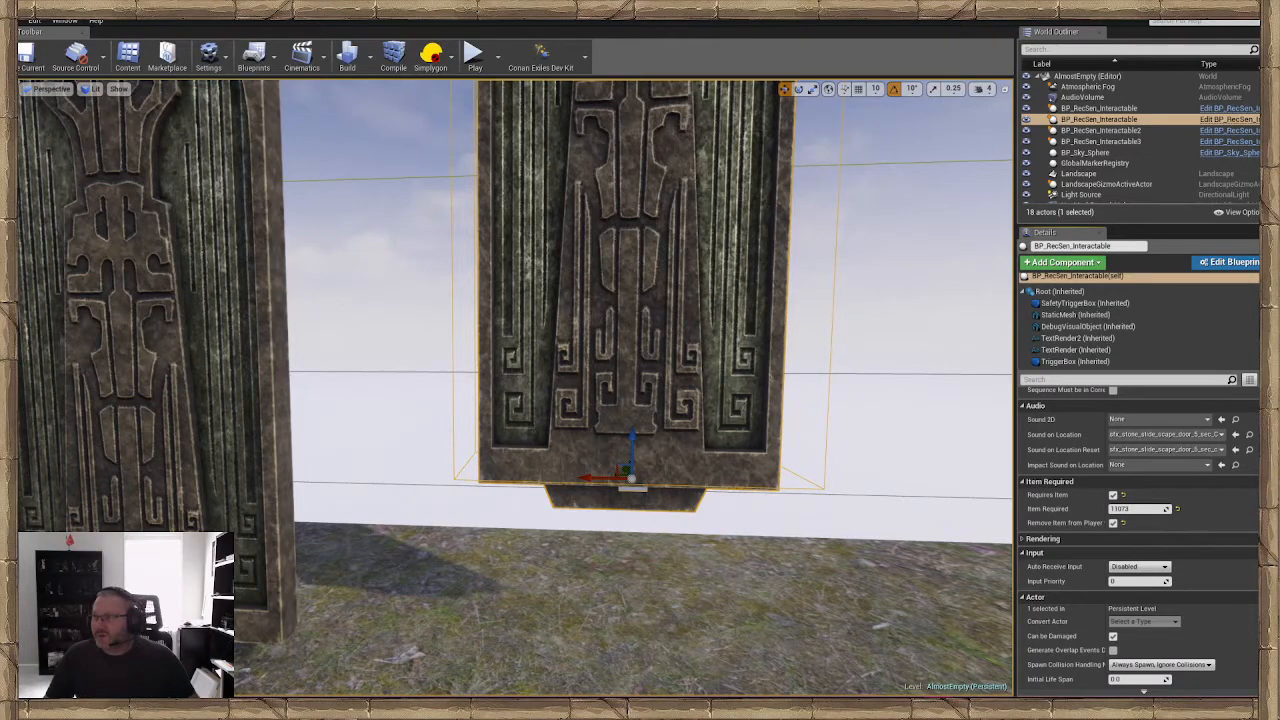
Lower the raised interactable door vertically until its base rests on the ground again, level with the neighbouring door
{"action": "key", "text": "s"}
{"action": "mouse_move", "coordinate": [601, 440]}
{"action": "right_mouse_down"}
{"action": "mouse_move", "coordinate": [628, 454]}
{"action": "mouse_move", "coordinate": [601, 440]}
{"action": "right_mouse_up"}
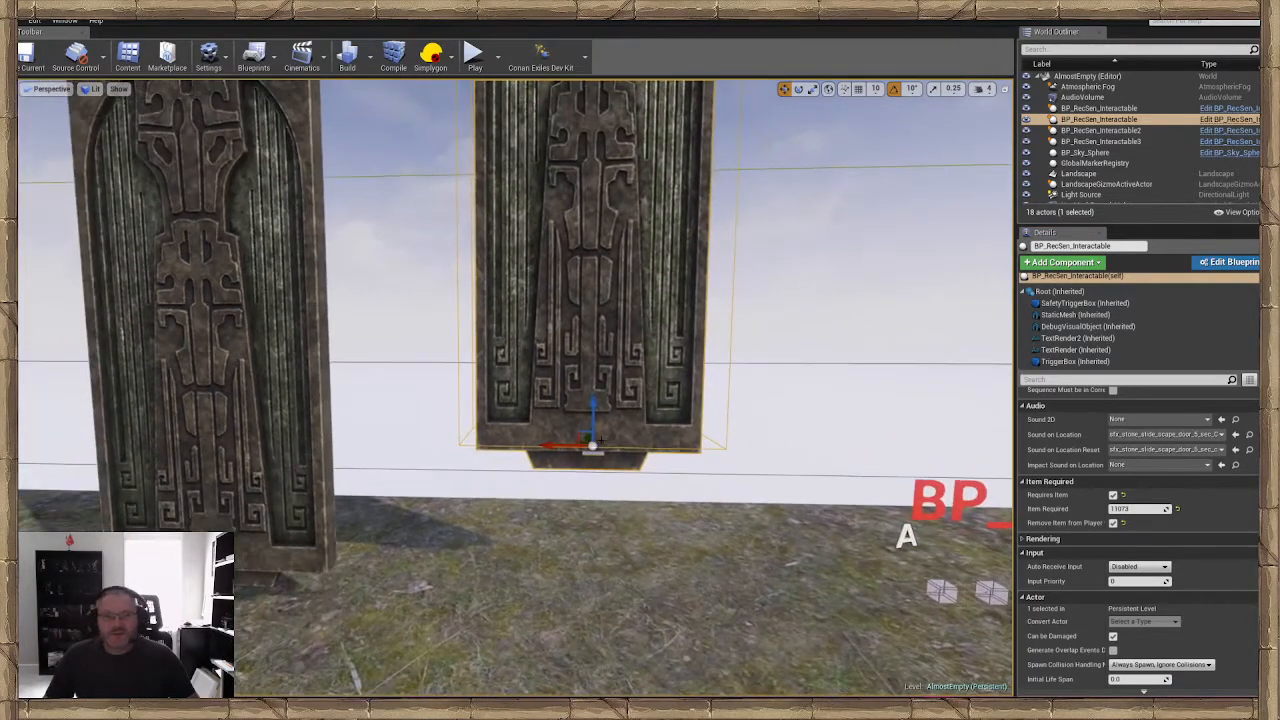
{"action": "left_click_drag", "start_coordinate": [594, 403], "coordinate": [590, 528]}
{"action": "right_click_drag", "start_coordinate": [590, 528], "coordinate": [609, 522]}
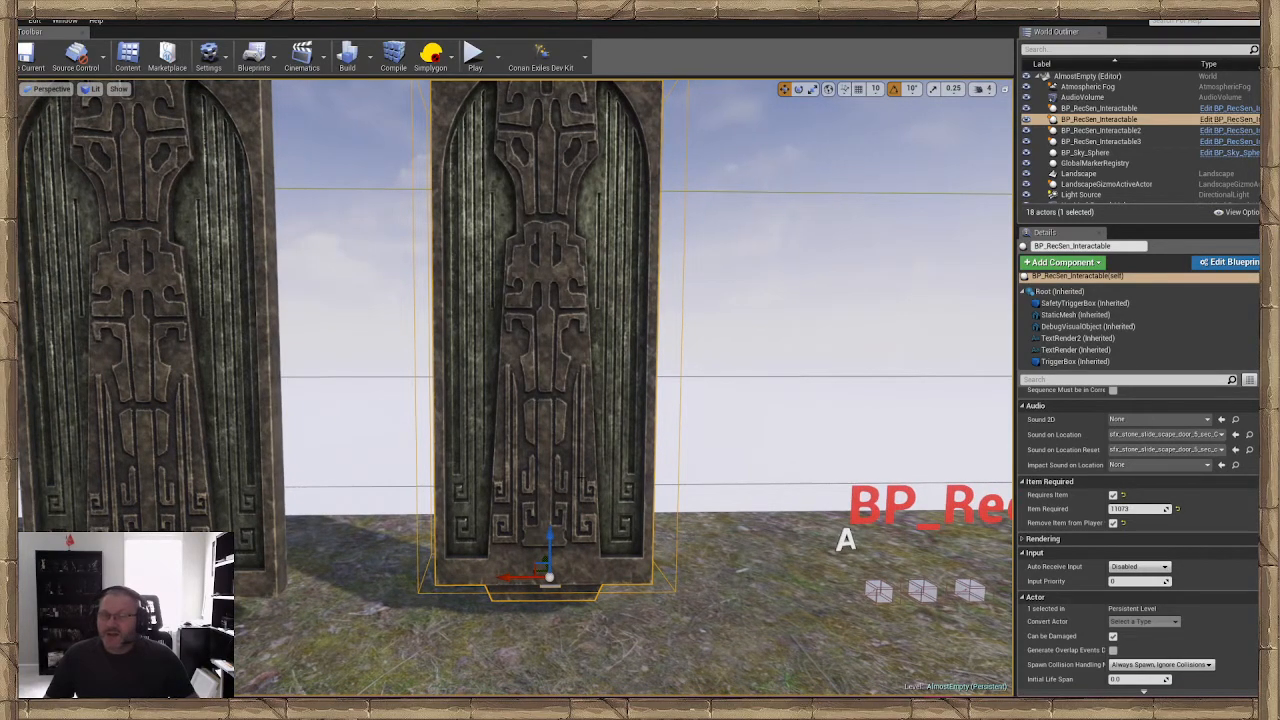
{"action": "right_click_drag", "start_coordinate": [580, 480], "coordinate": [648, 484]}
{"action": "key", "text": "w"}
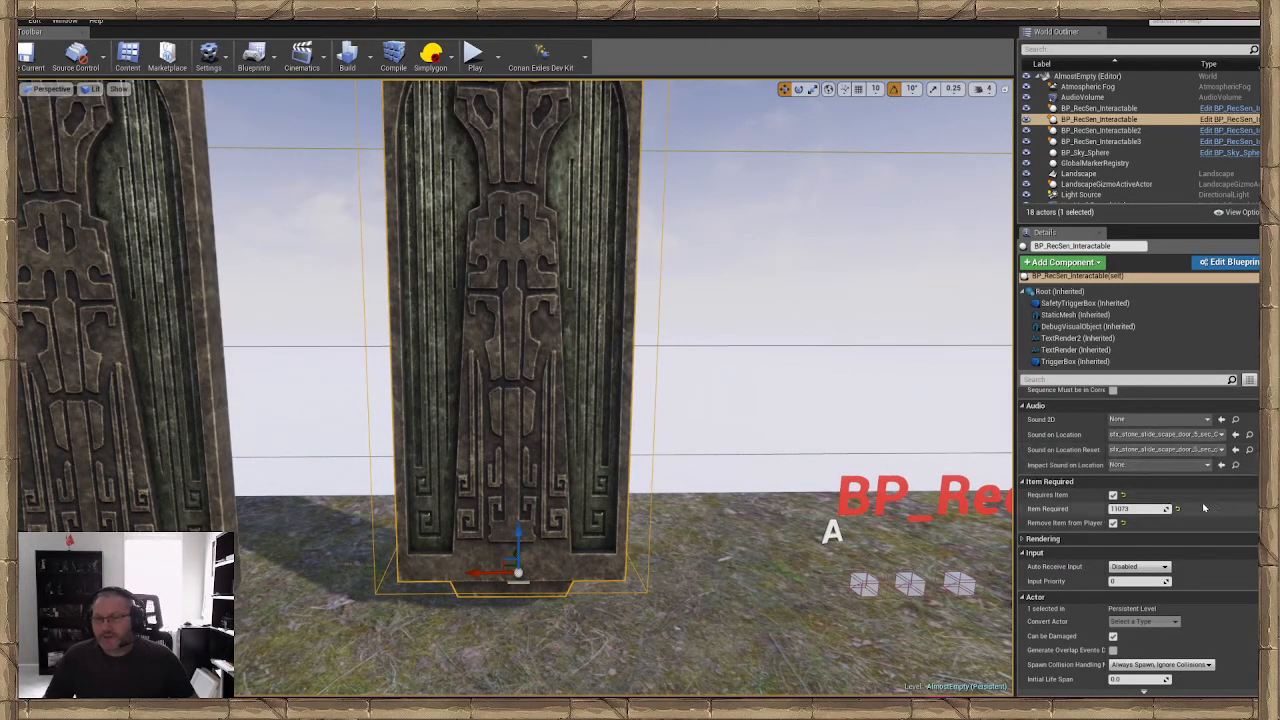
{"action": "right_click_drag", "start_coordinate": [775, 470], "coordinate": [771, 490]}
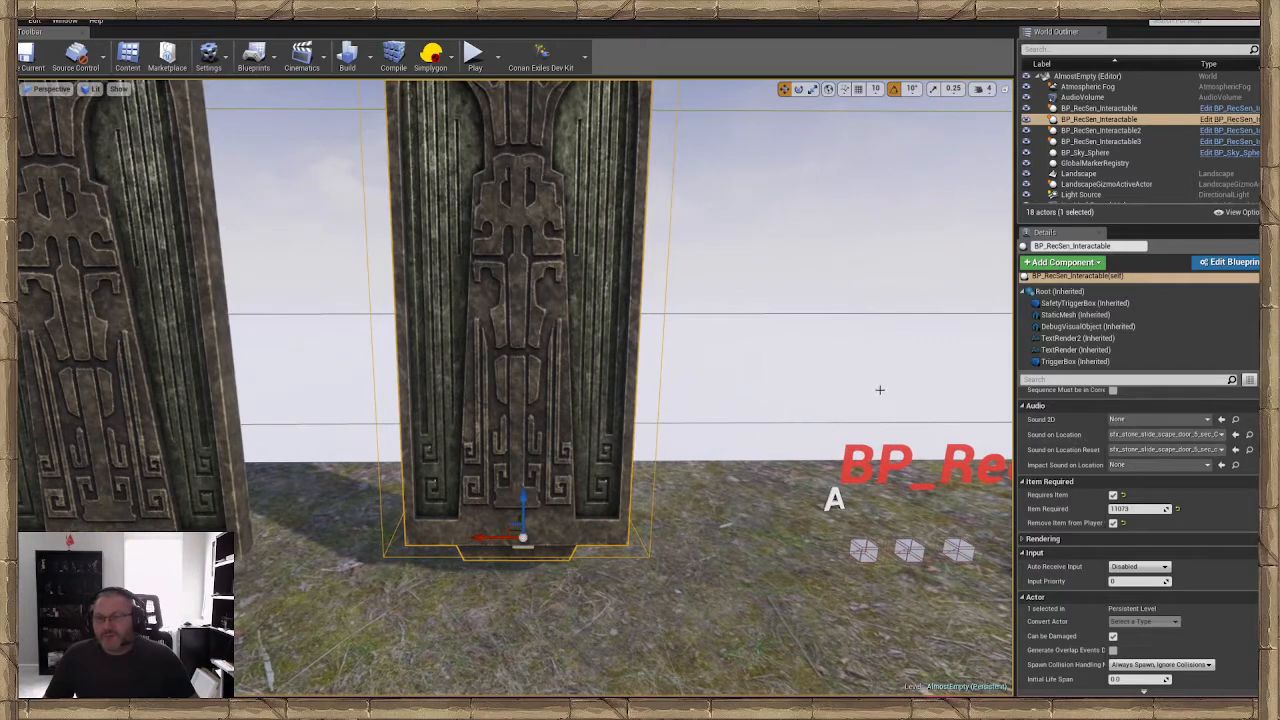
{"action": "right_click_drag", "start_coordinate": [880, 390], "coordinate": [872, 385]}
Examine the door's Interactable Location settings, including Z adjustment and Location Speed, followed by its Interactable Rotation and Interactable Values
{"action": "scroll", "coordinate": [1204, 431], "scroll_direction": "up", "scroll_amount": 2}
{"action": "scroll", "coordinate": [1205, 430], "scroll_direction": "up", "scroll_amount": 3}
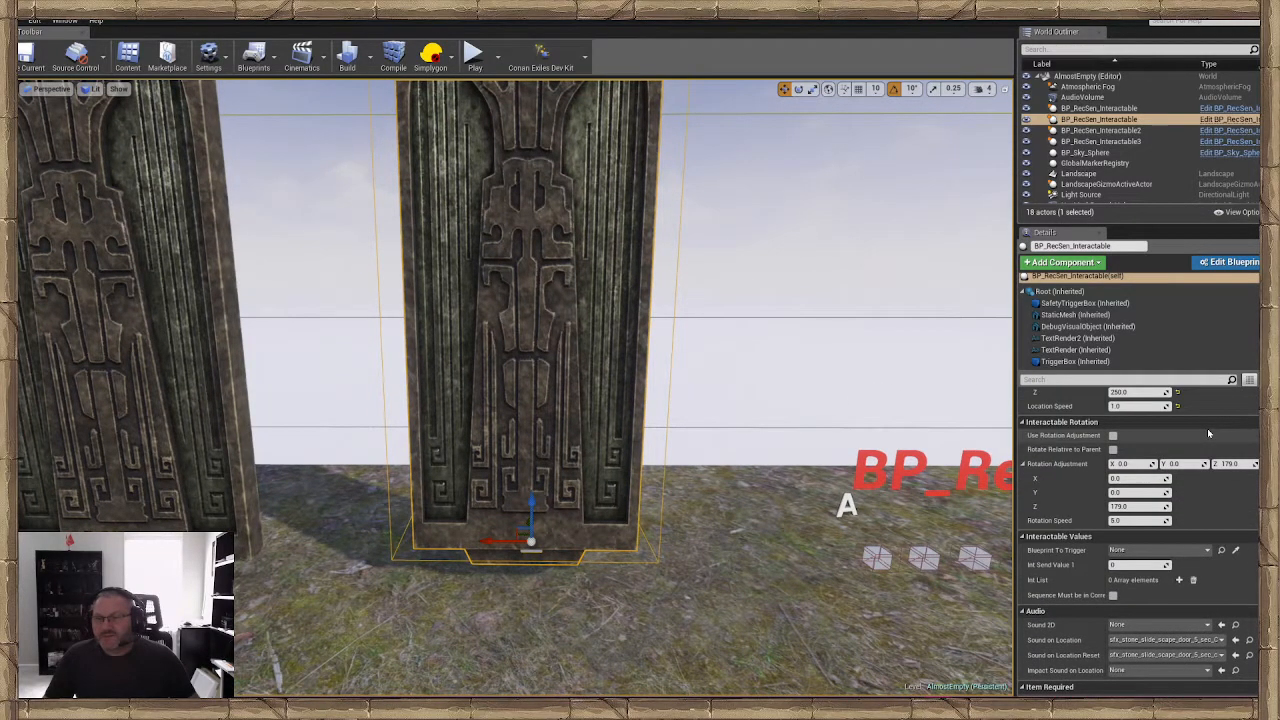
{"action": "scroll", "coordinate": [1204, 432], "scroll_direction": "up", "scroll_amount": 1}
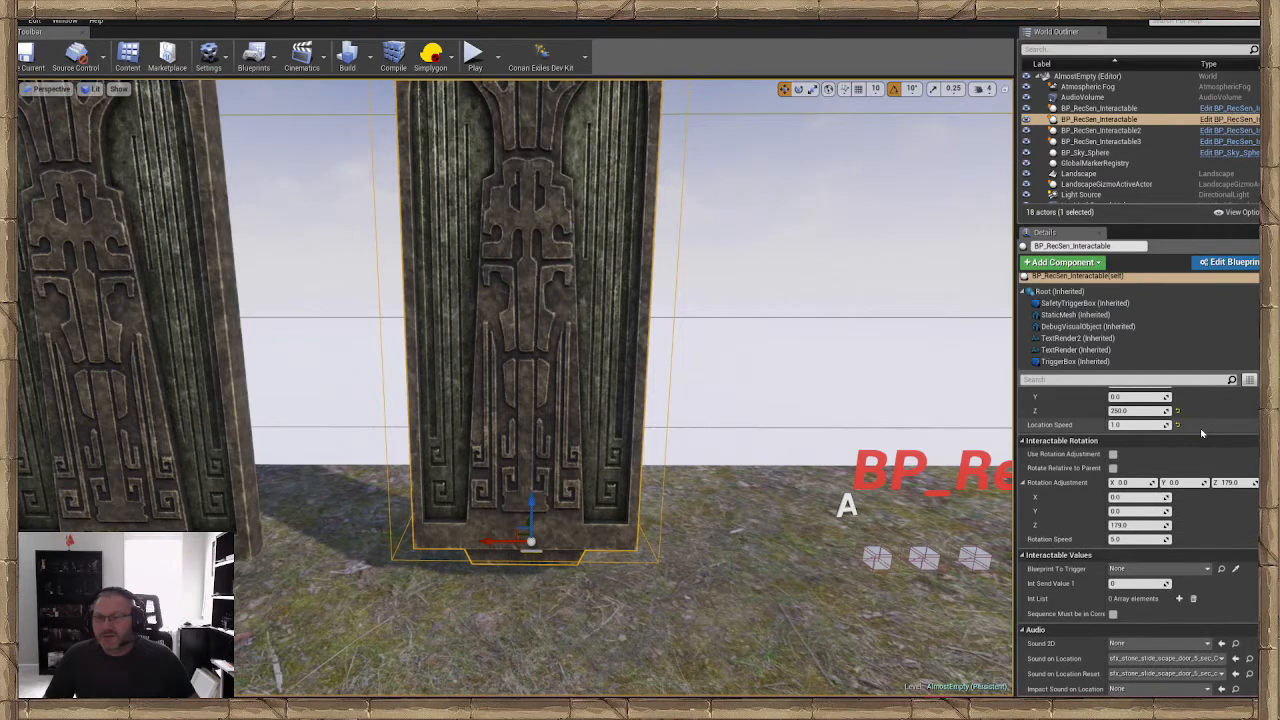
{"action": "scroll", "coordinate": [1202, 433], "scroll_direction": "up", "scroll_amount": 5}
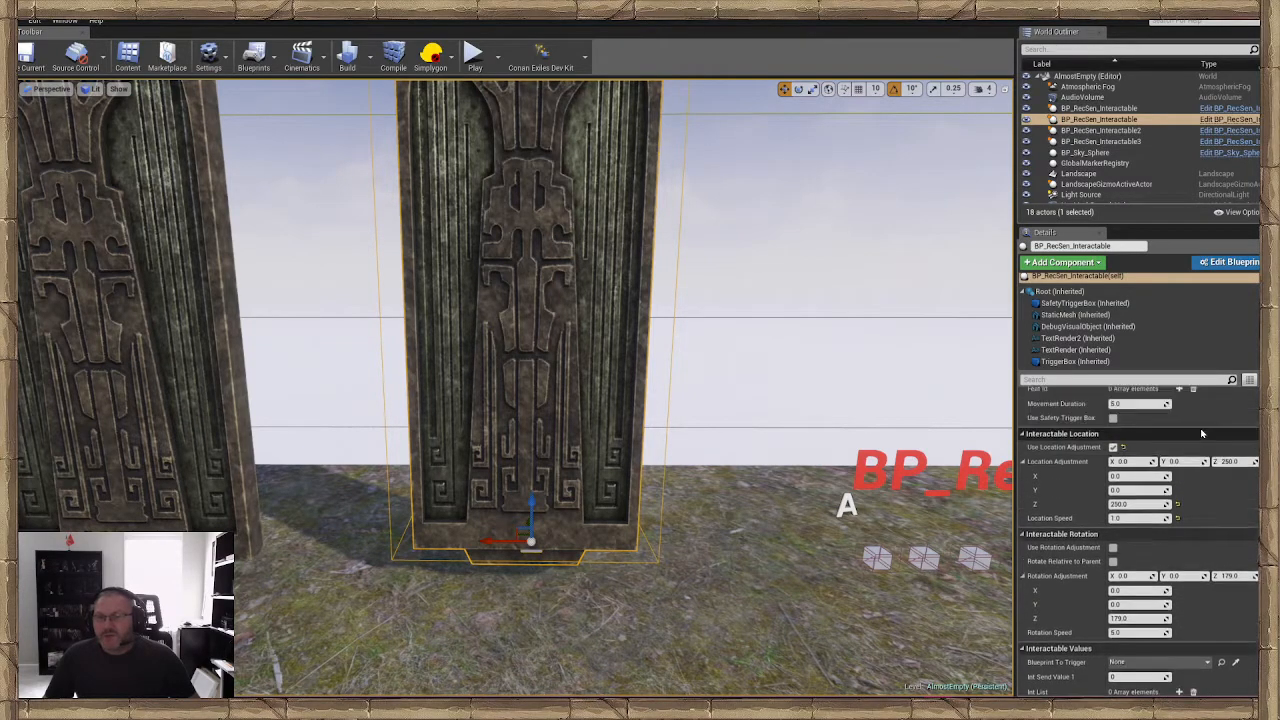
{"action": "scroll", "coordinate": [1202, 433], "scroll_direction": "down", "scroll_amount": 2}
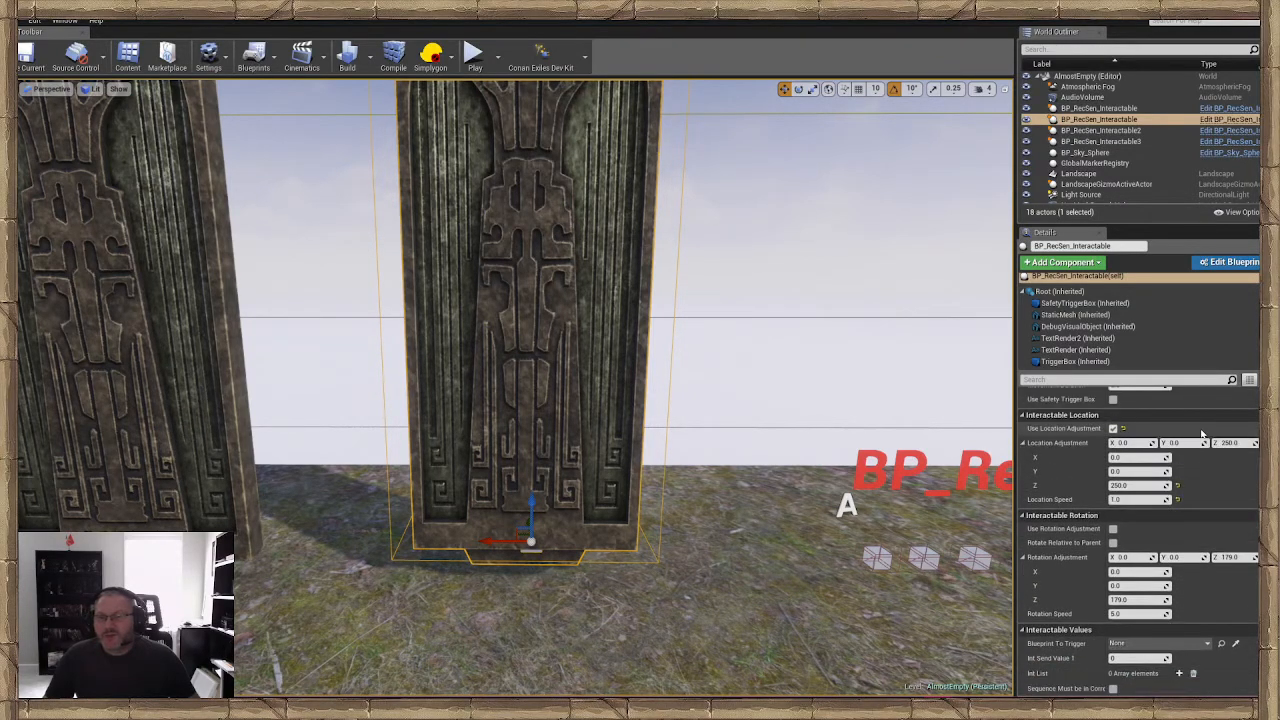
{"action": "scroll", "coordinate": [1202, 433], "scroll_direction": "down", "scroll_amount": 1}
{"action": "right_click_drag", "start_coordinate": [780, 380], "coordinate": [750, 382]}
{"action": "key", "text": "w"}
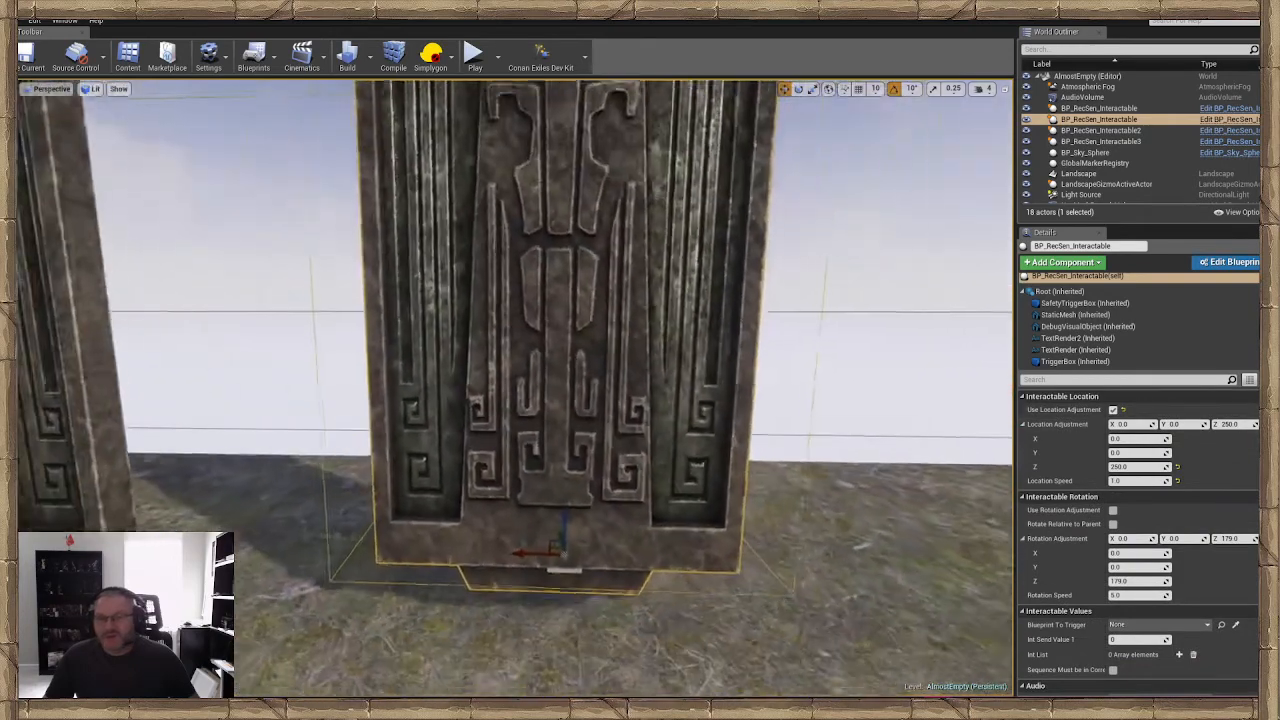
{"action": "key", "text": "s"}
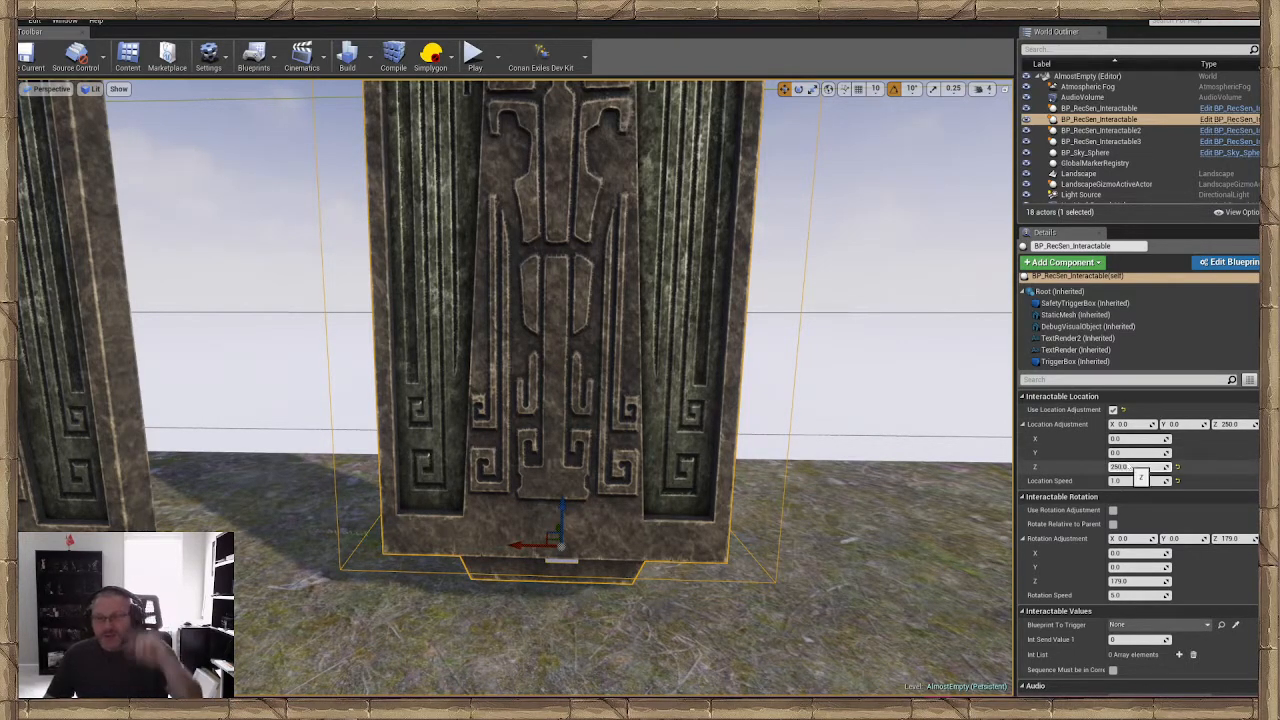
{"action": "scroll", "coordinate": [1140, 478], "scroll_direction": "down", "scroll_amount": 2}
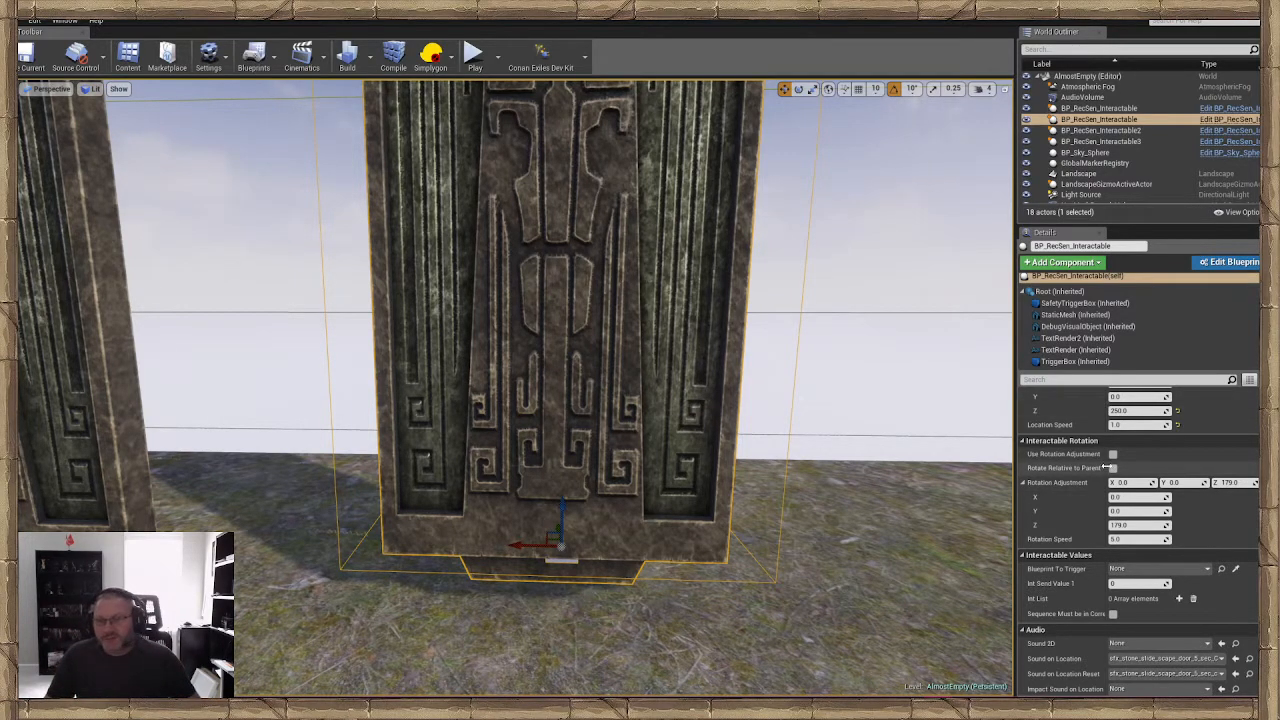
{"action": "scroll", "coordinate": [1107, 467], "scroll_direction": "down", "scroll_amount": 4}
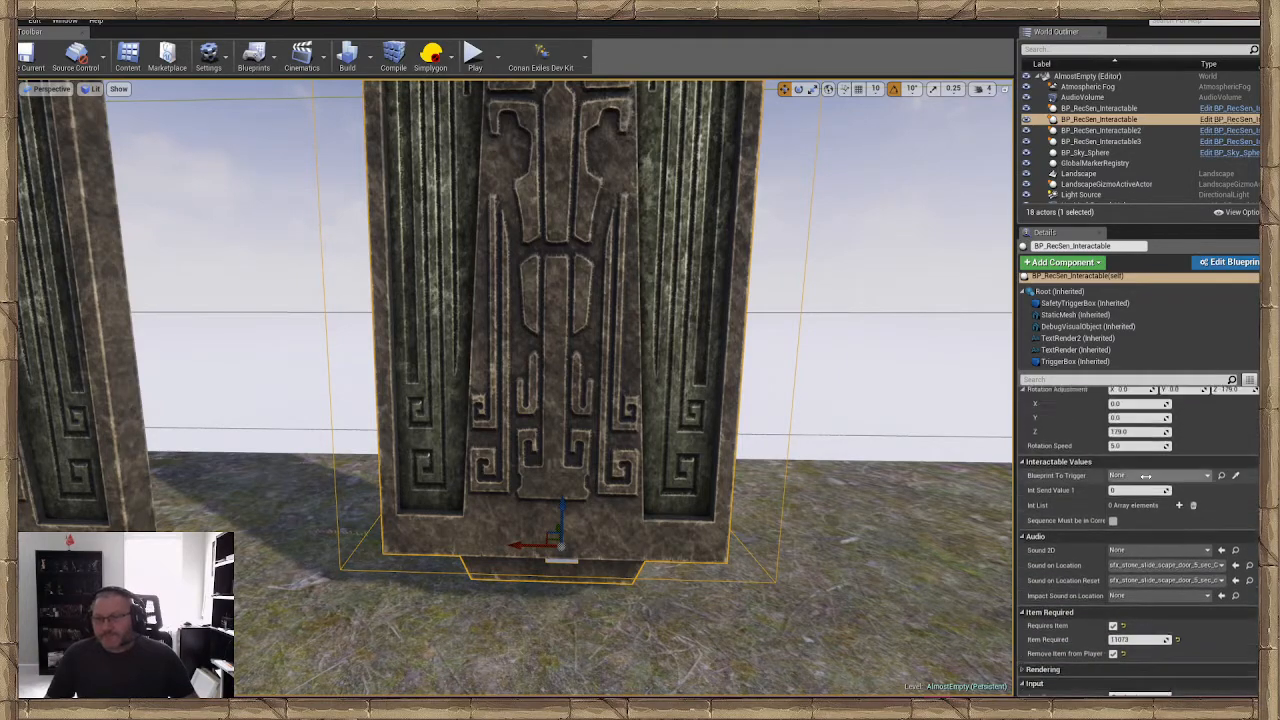
{"action": "scroll", "coordinate": [1144, 479], "scroll_direction": "up", "scroll_amount": 4}
{"action": "key", "text": "s"}
{"action": "right_click_drag", "start_coordinate": [780, 430], "coordinate": [798, 424]}
{"action": "key", "text": "w"}
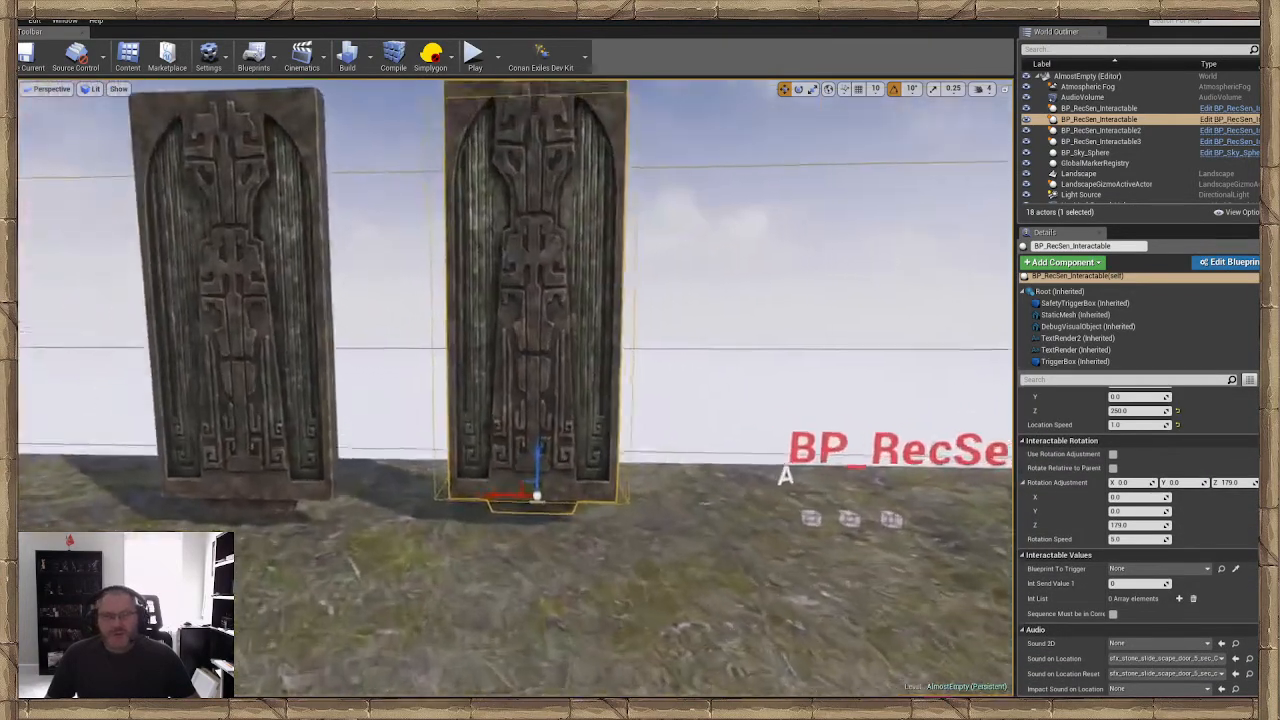
{"action": "mouse_move", "coordinate": [651, 524]}
{"action": "right_mouse_down"}
{"action": "mouse_move", "coordinate": [638, 537]}
{"action": "mouse_move", "coordinate": [657, 523]}
{"action": "right_mouse_up"}
{"action": "left_click", "coordinate": [651, 537]}
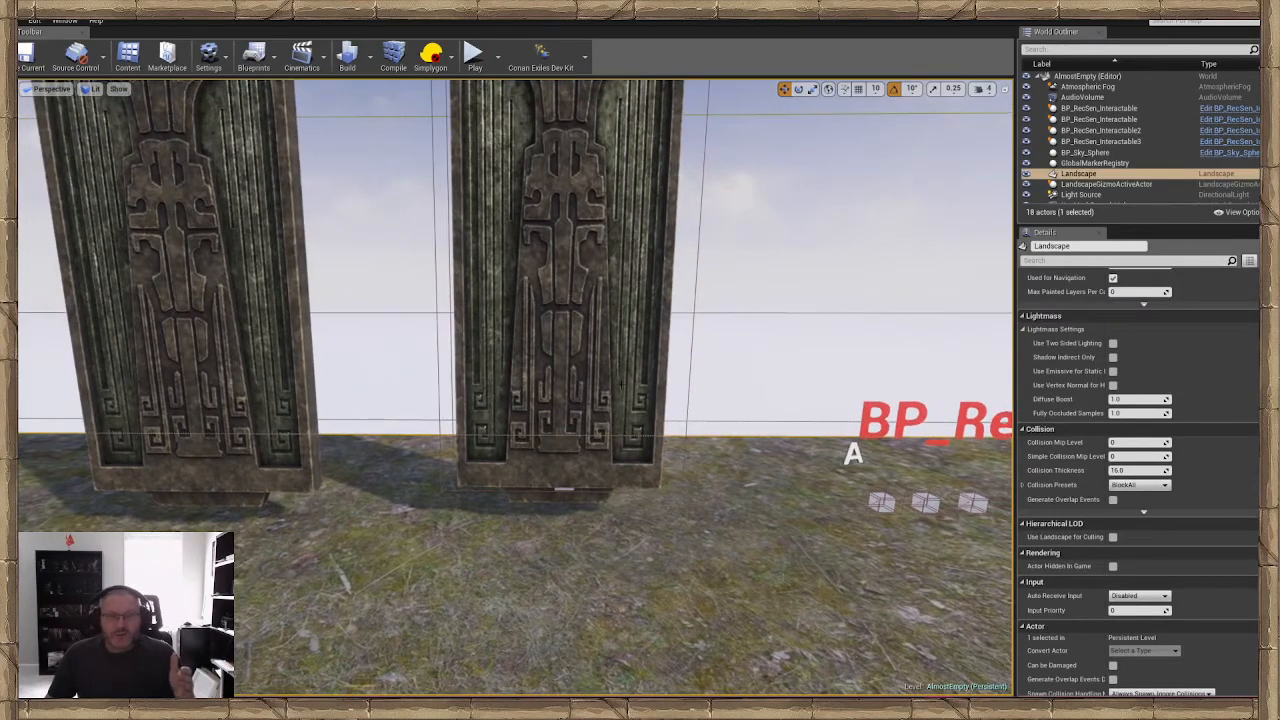
{"action": "left_click", "coordinate": [620, 385]}
{"action": "mouse_move", "coordinate": [724, 460]}
{"action": "right_mouse_down"}
{"action": "mouse_move", "coordinate": [698, 462]}
{"action": "mouse_move", "coordinate": [740, 457]}
{"action": "right_mouse_up"}
{"action": "right_click_drag", "start_coordinate": [606, 463], "coordinate": [541, 457]}
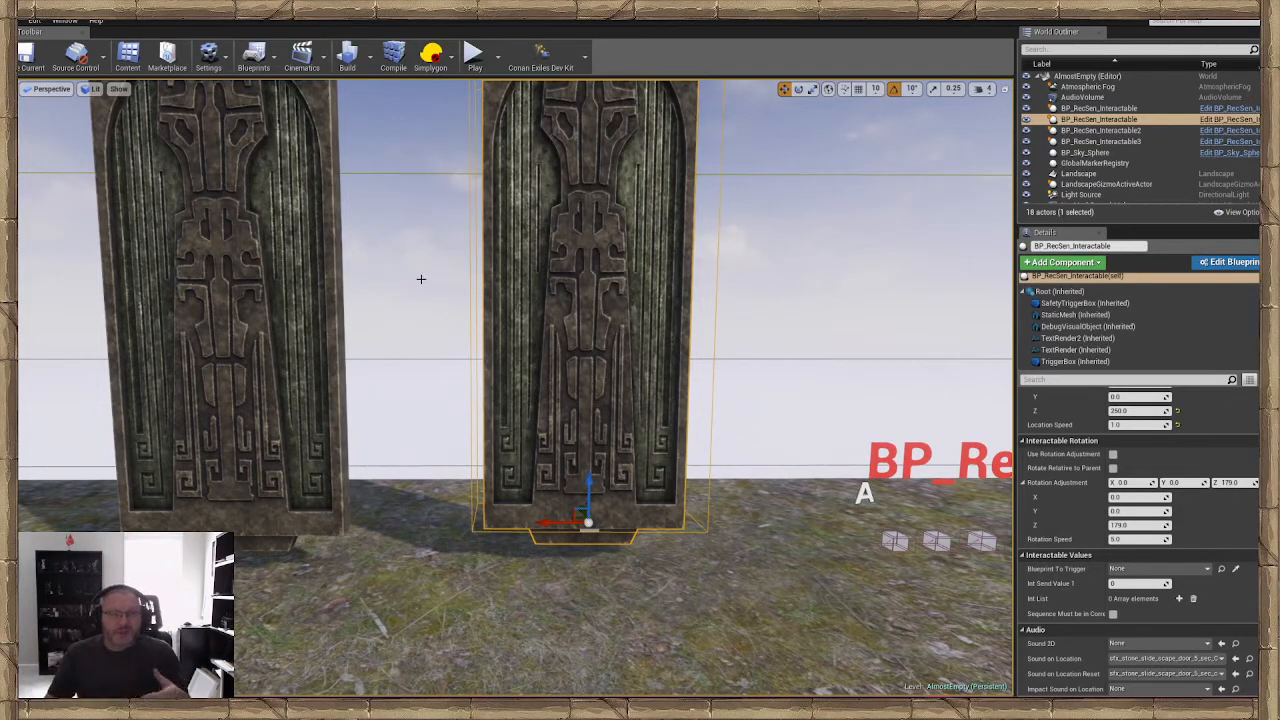
{"action": "mouse_move", "coordinate": [564, 220]}
{"action": "right_mouse_down"}
{"action": "mouse_move", "coordinate": [555, 235]}
{"action": "mouse_move", "coordinate": [576, 218]}
{"action": "right_mouse_up"}
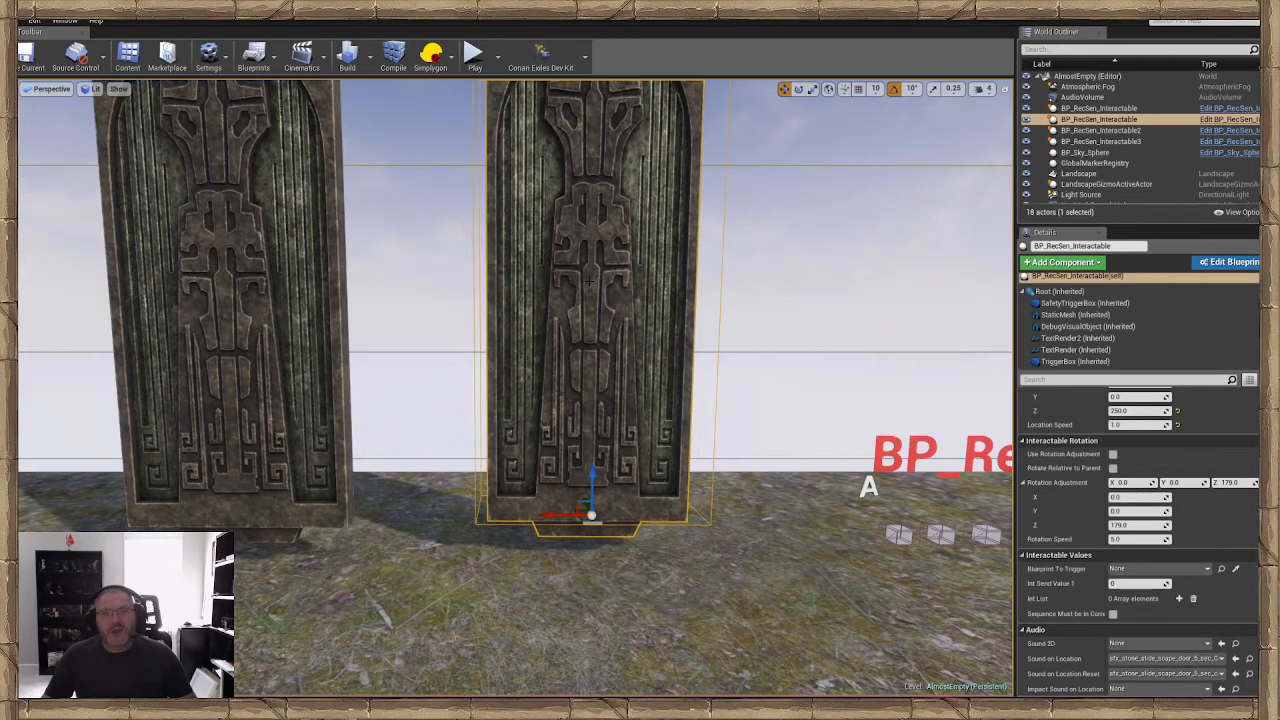
{"action": "right_click_drag", "start_coordinate": [589, 281], "coordinate": [589, 303]}
{"action": "left_click", "coordinate": [600, 565]}
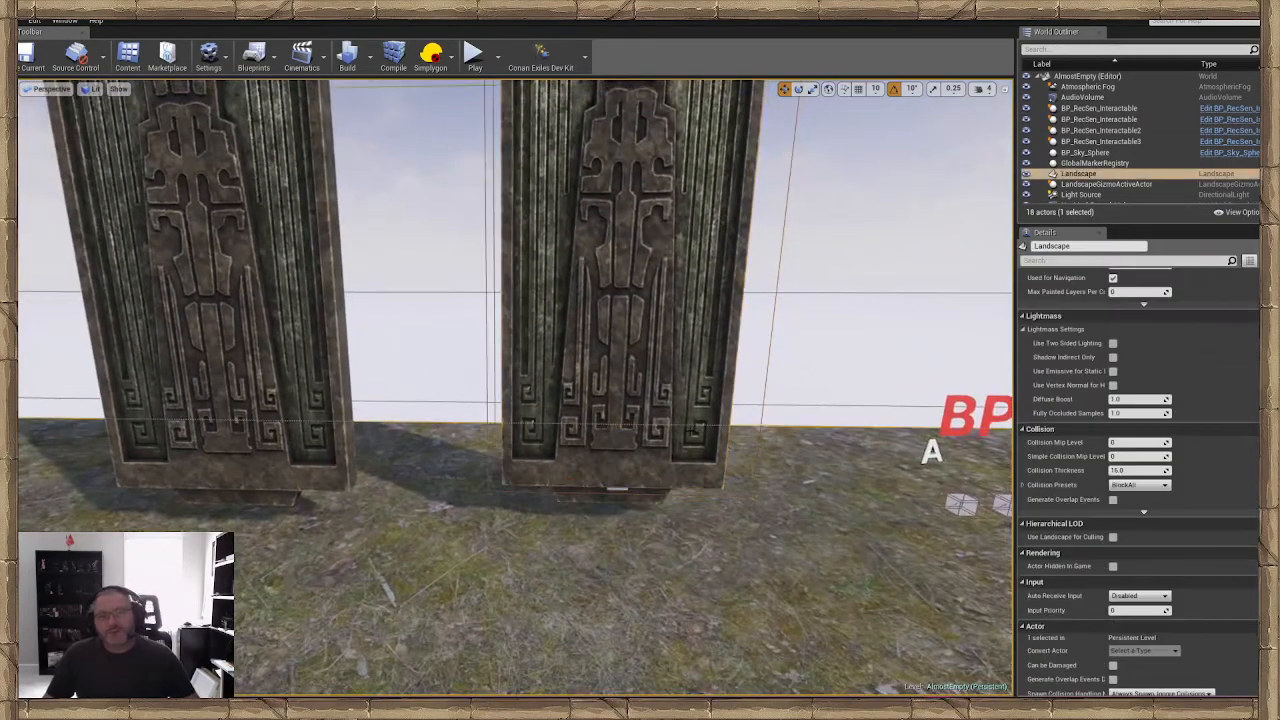
Move the BP_RecSen_Interactable cube nearest the letter A forward along the ground, away from the other two cubes
{"action": "right_click_drag", "start_coordinate": [600, 565], "coordinate": [670, 519]}
{"action": "left_click", "coordinate": [598, 507]}
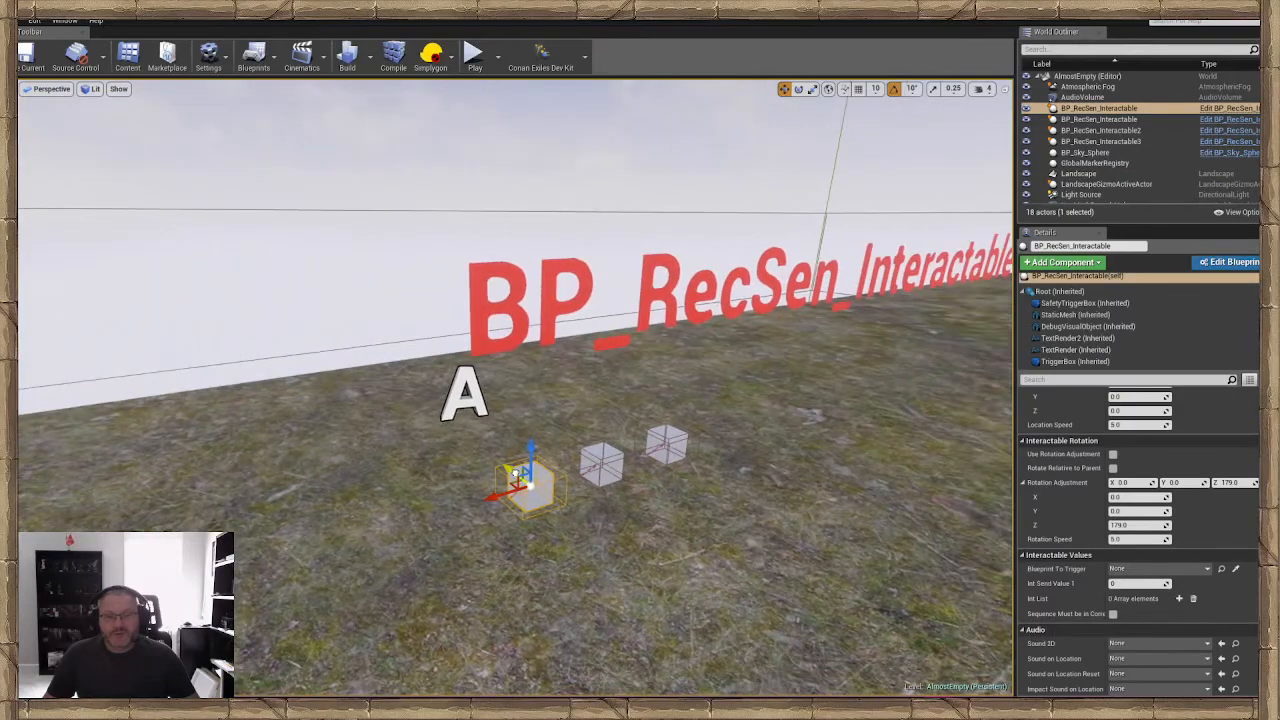
{"action": "left_click_drag", "start_coordinate": [515, 473], "coordinate": [740, 590]}
{"action": "right_click_drag", "start_coordinate": [740, 590], "coordinate": [695, 620]}
Enable Self Reset Interactable on the separated cube and set its Reset Cooldown to 10
{"action": "scroll", "coordinate": [1181, 451], "scroll_direction": "up", "scroll_amount": 8}
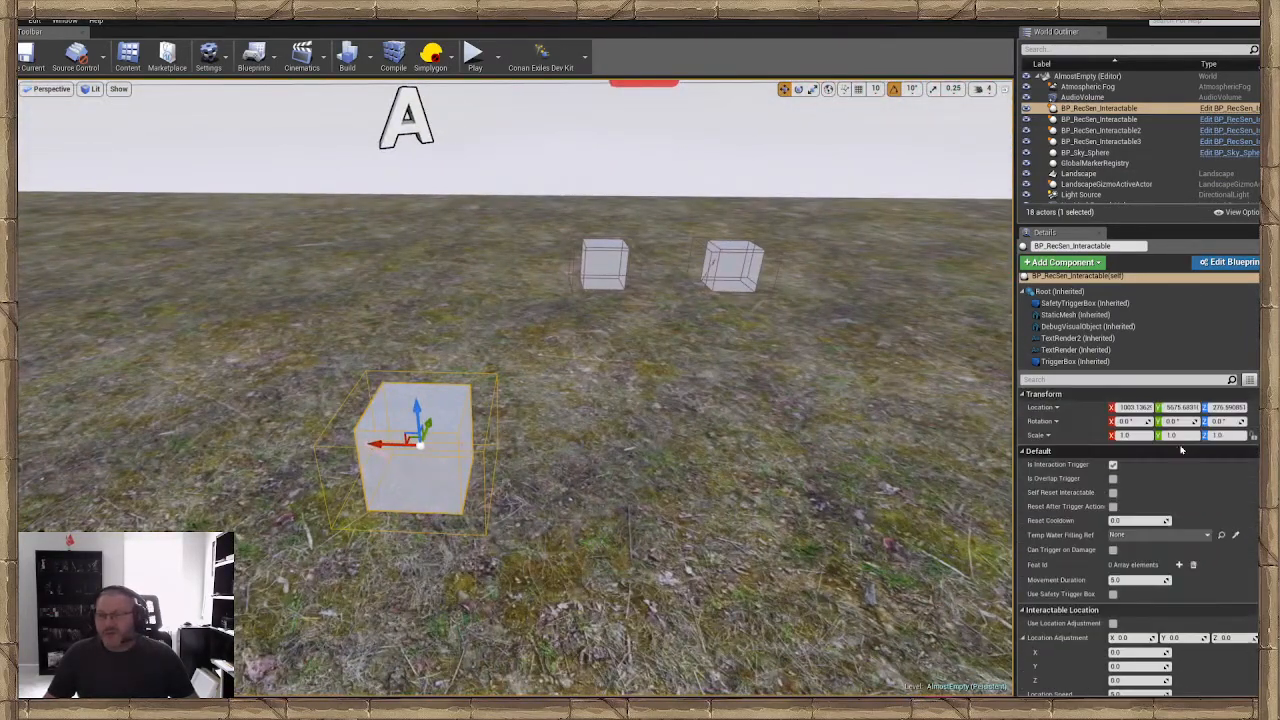
{"action": "scroll", "coordinate": [1181, 451], "scroll_direction": "down", "scroll_amount": 10}
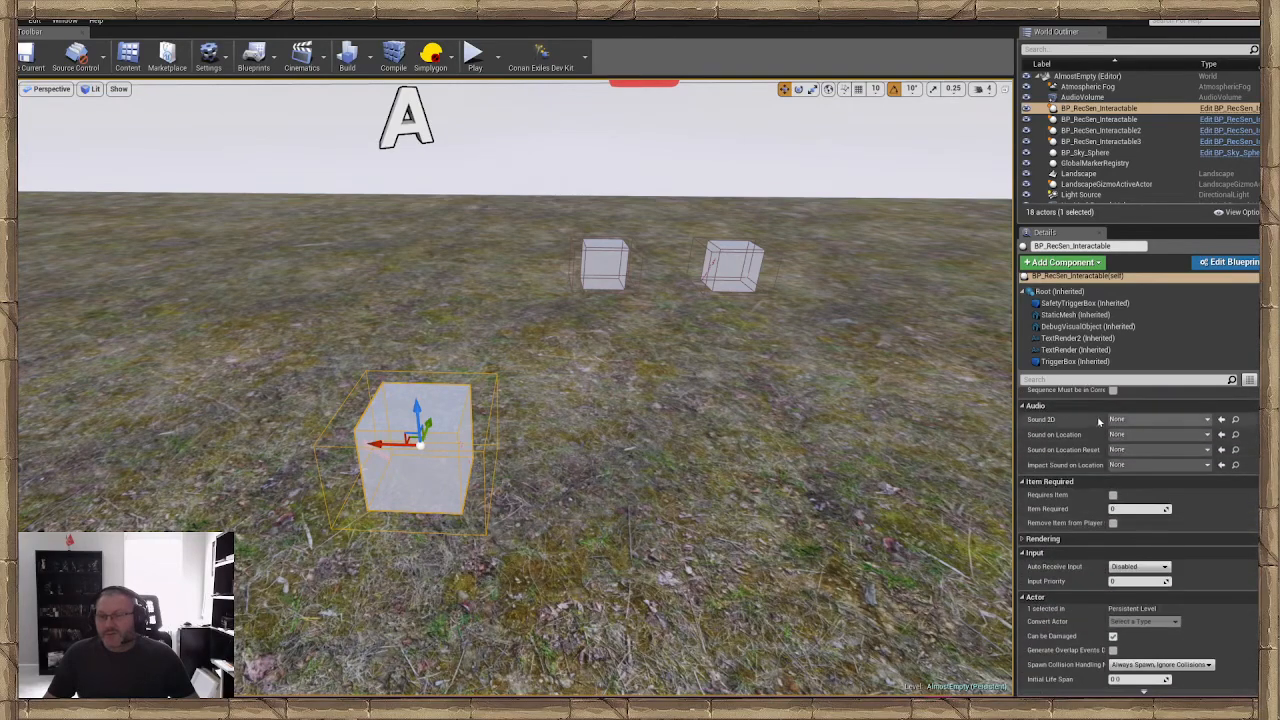
{"action": "scroll", "coordinate": [1112, 497], "scroll_direction": "up", "scroll_amount": 1}
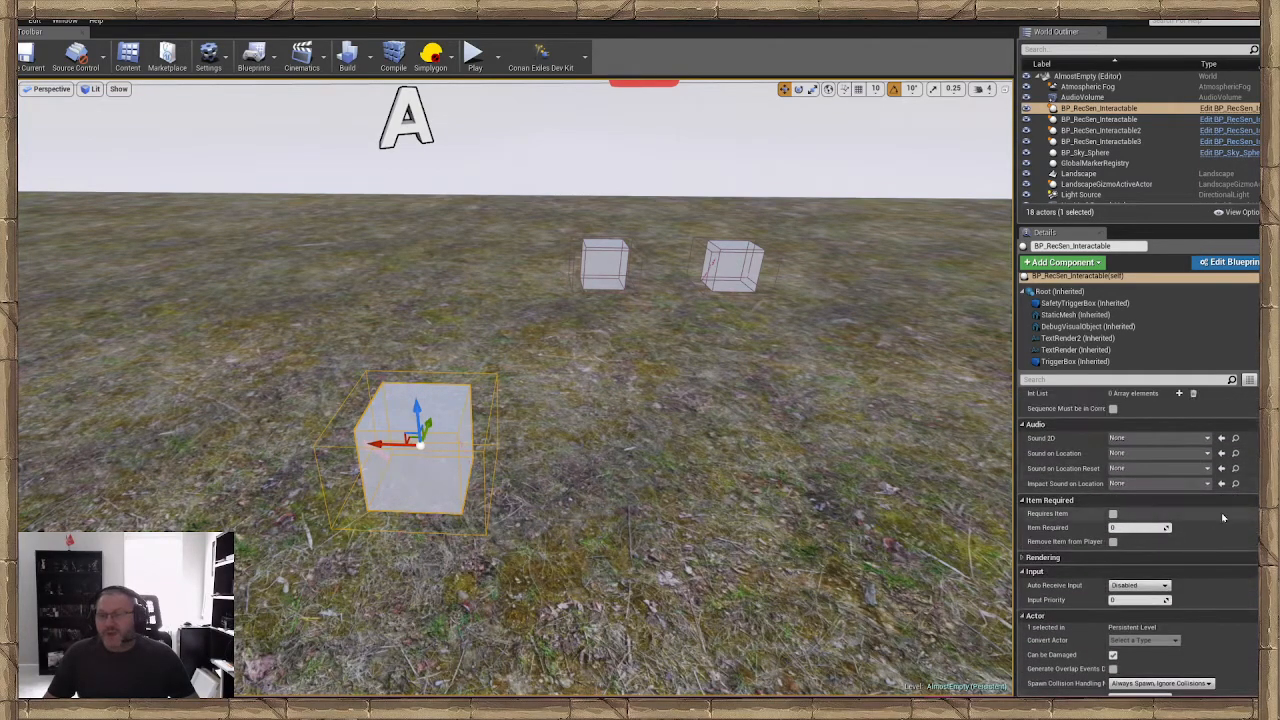
{"action": "scroll", "coordinate": [1200, 520], "scroll_direction": "up", "scroll_amount": 10}
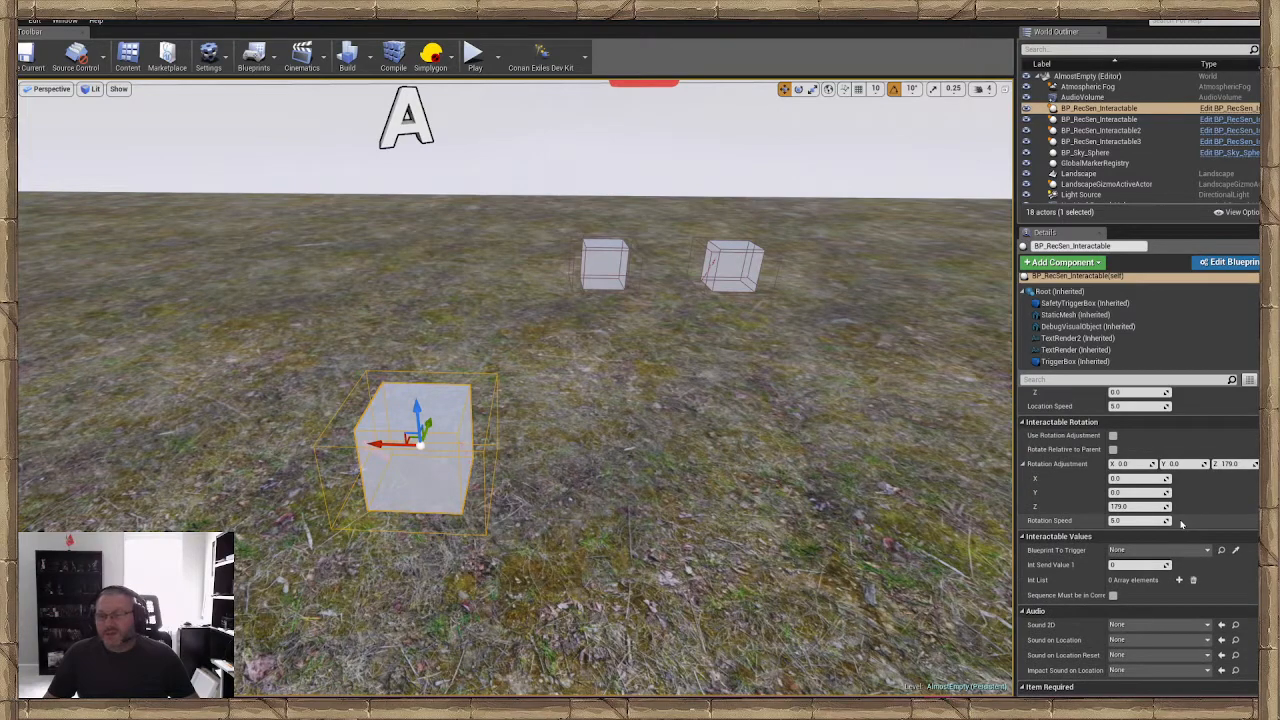
{"action": "scroll", "coordinate": [1181, 522], "scroll_direction": "up", "scroll_amount": 10}
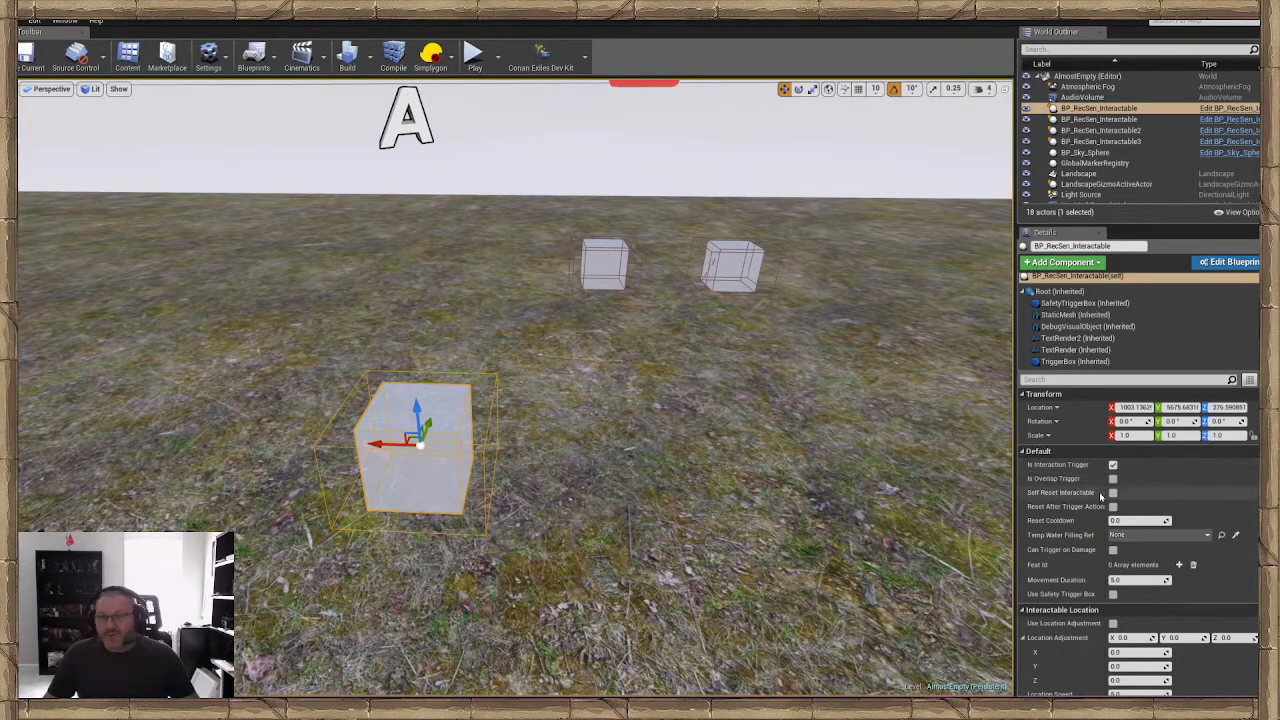
{"action": "left_click", "coordinate": [1113, 493]}
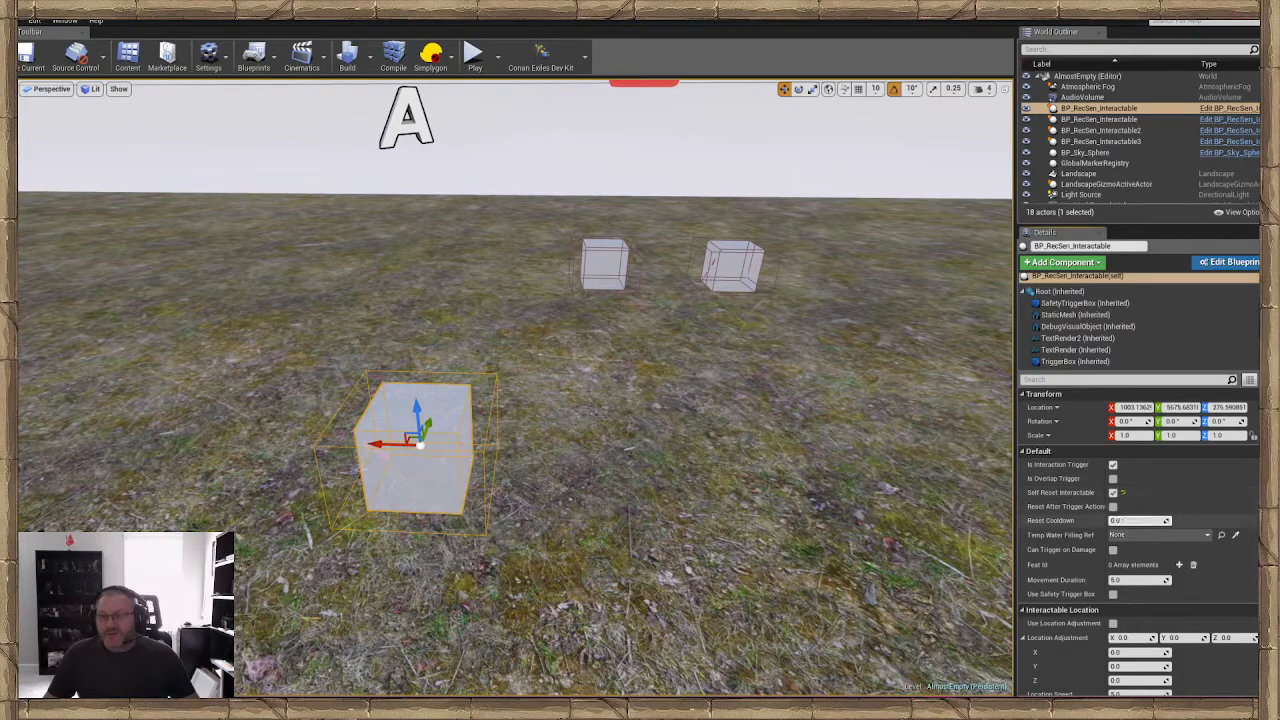
{"action": "key", "text": "BackSpace"}
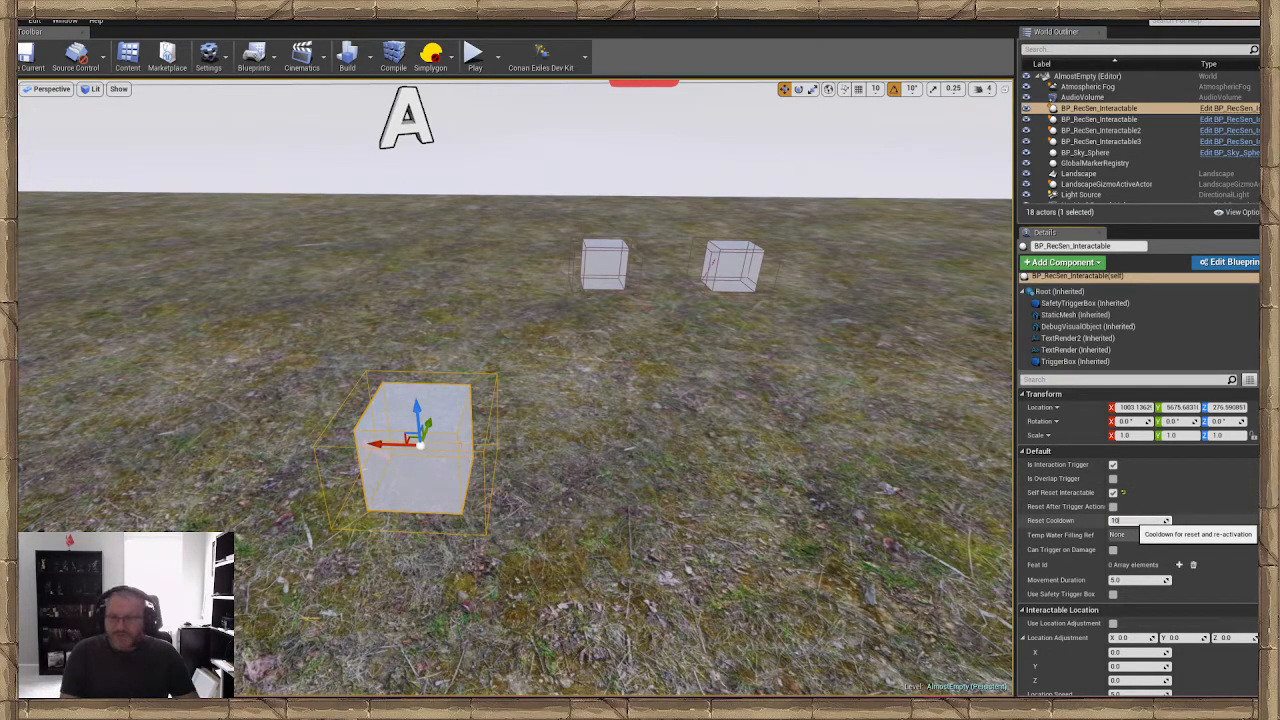
{"action": "type", "text": "10"}
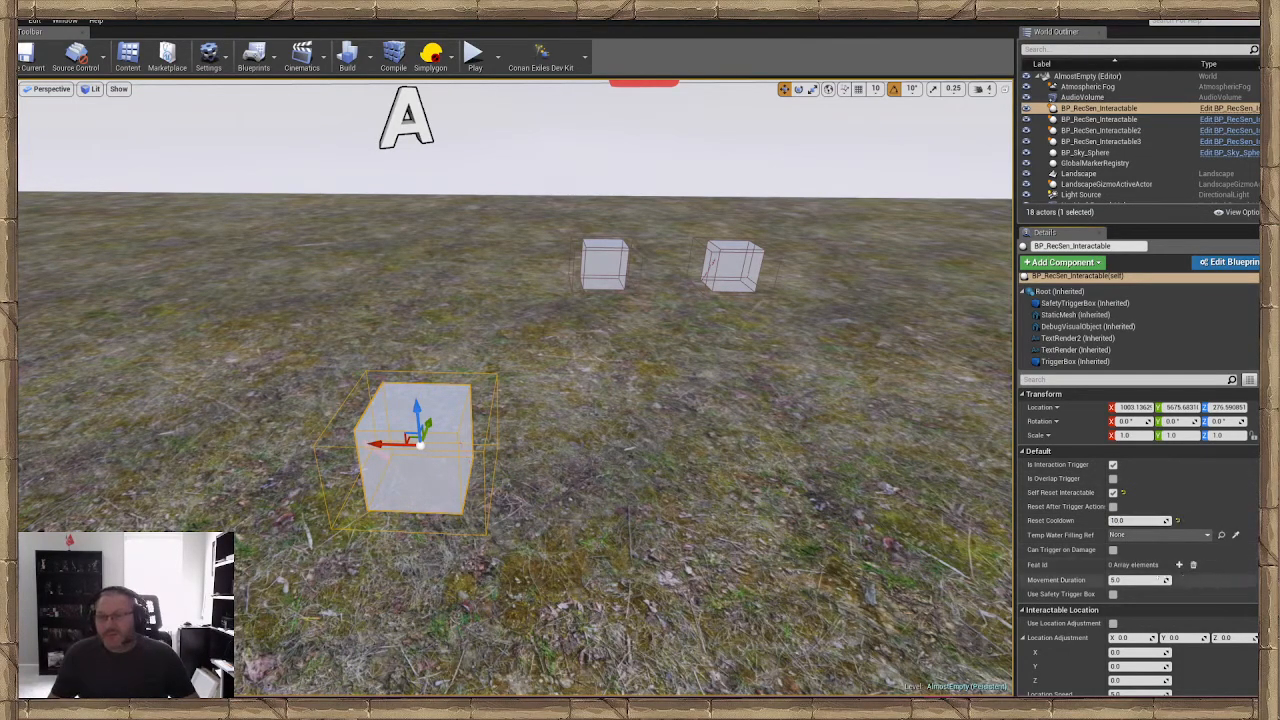
Set the cube's Location Adjustment Z value to 179 in its Interactable Location settings
{"action": "scroll", "coordinate": [1140, 530], "scroll_direction": "down", "scroll_amount": 2}
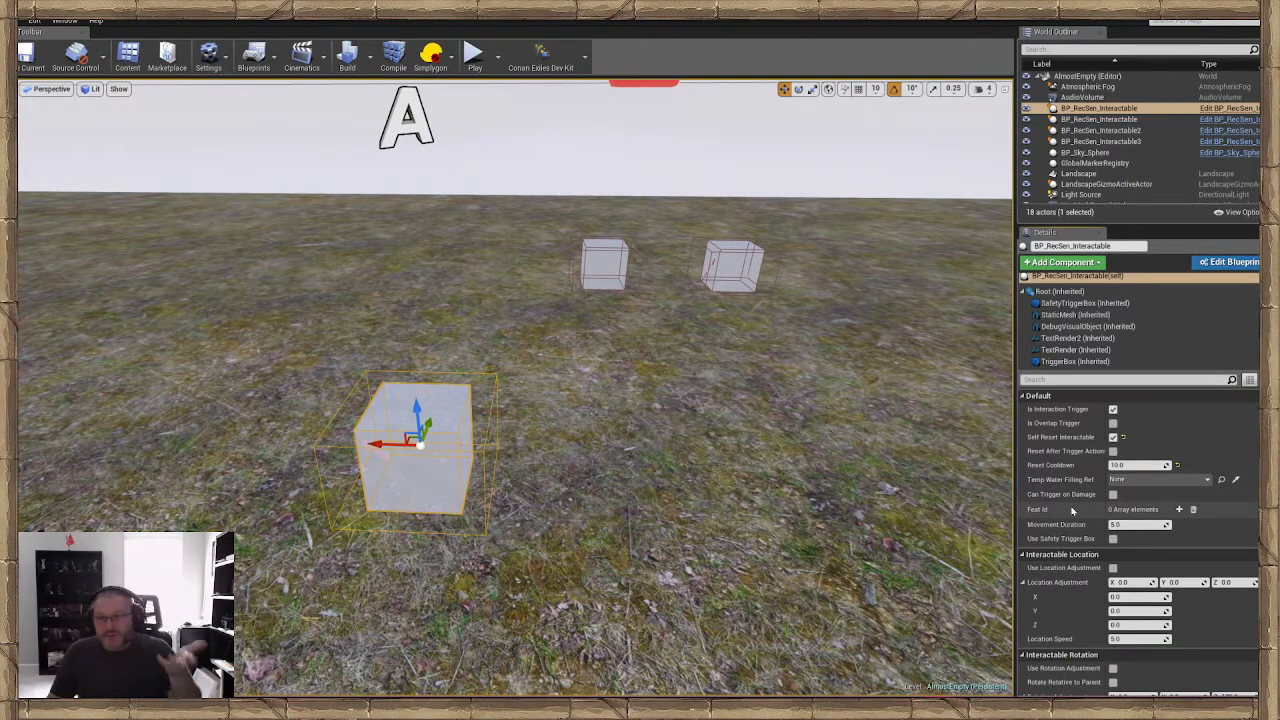
{"action": "scroll", "coordinate": [1080, 511], "scroll_direction": "down", "scroll_amount": 3}
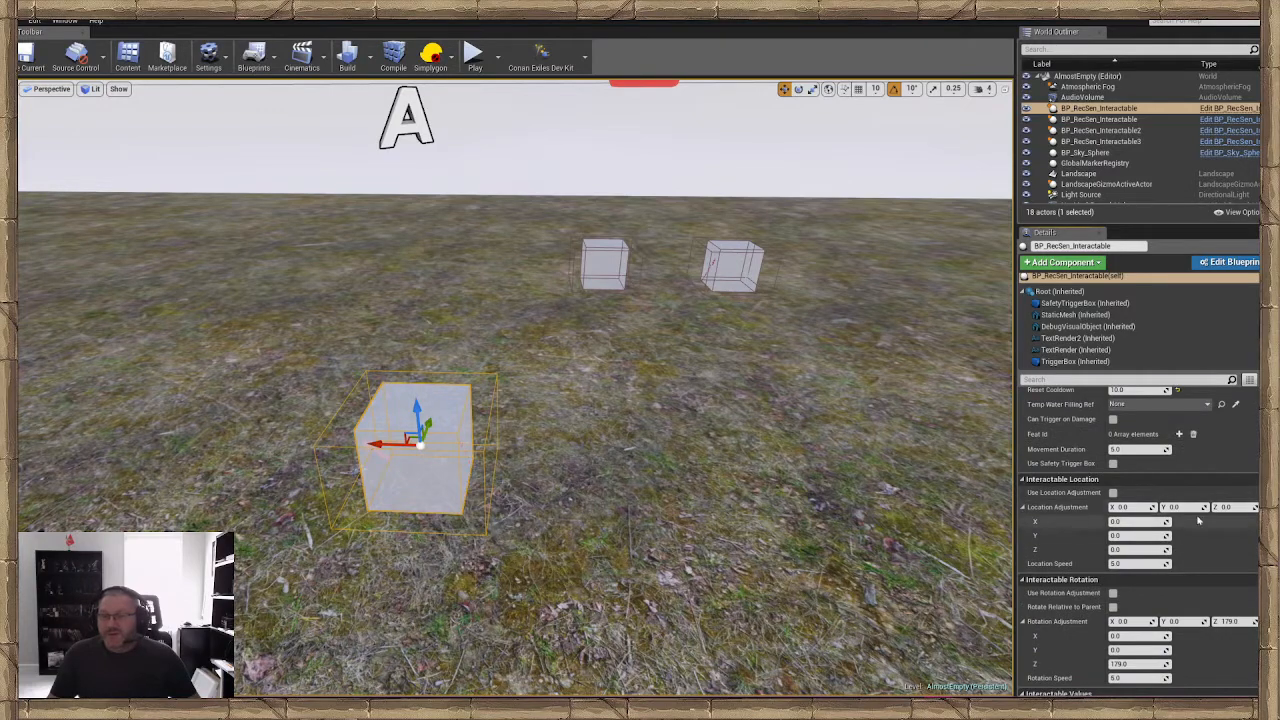
{"action": "key", "text": "BackSpace"}
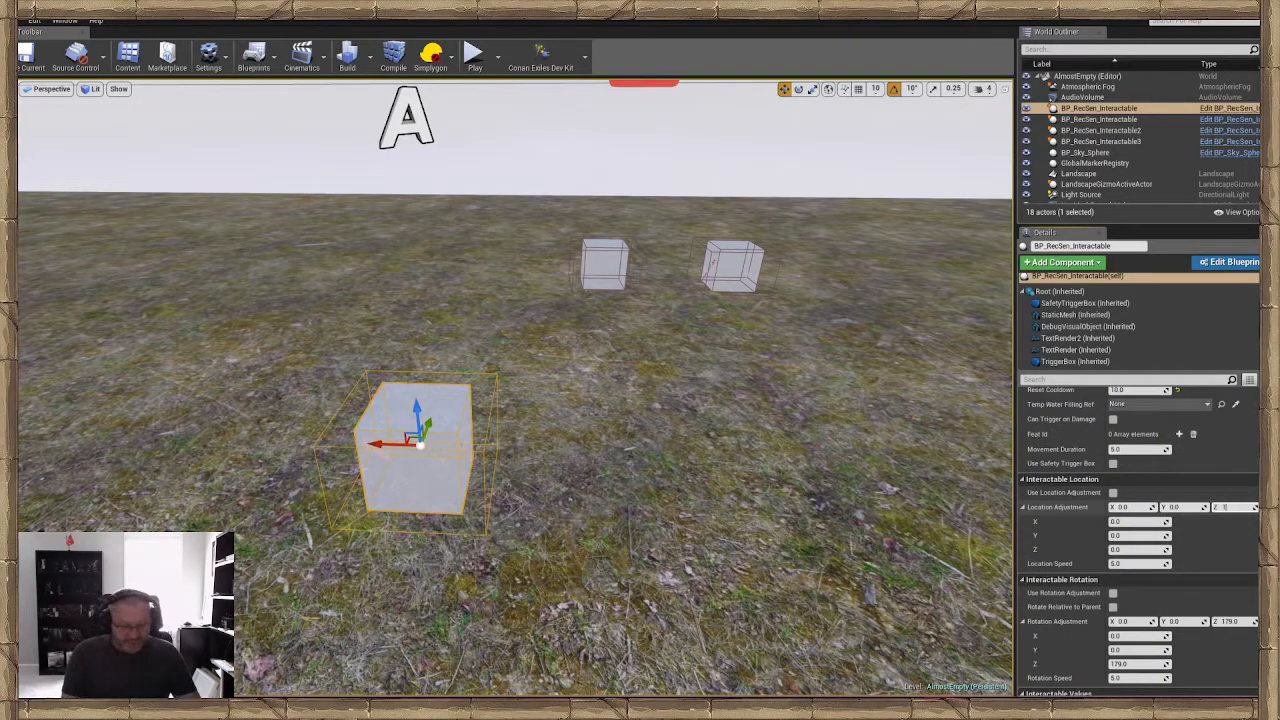
{"action": "type", "text": "179"}
{"action": "key", "text": "Return"}
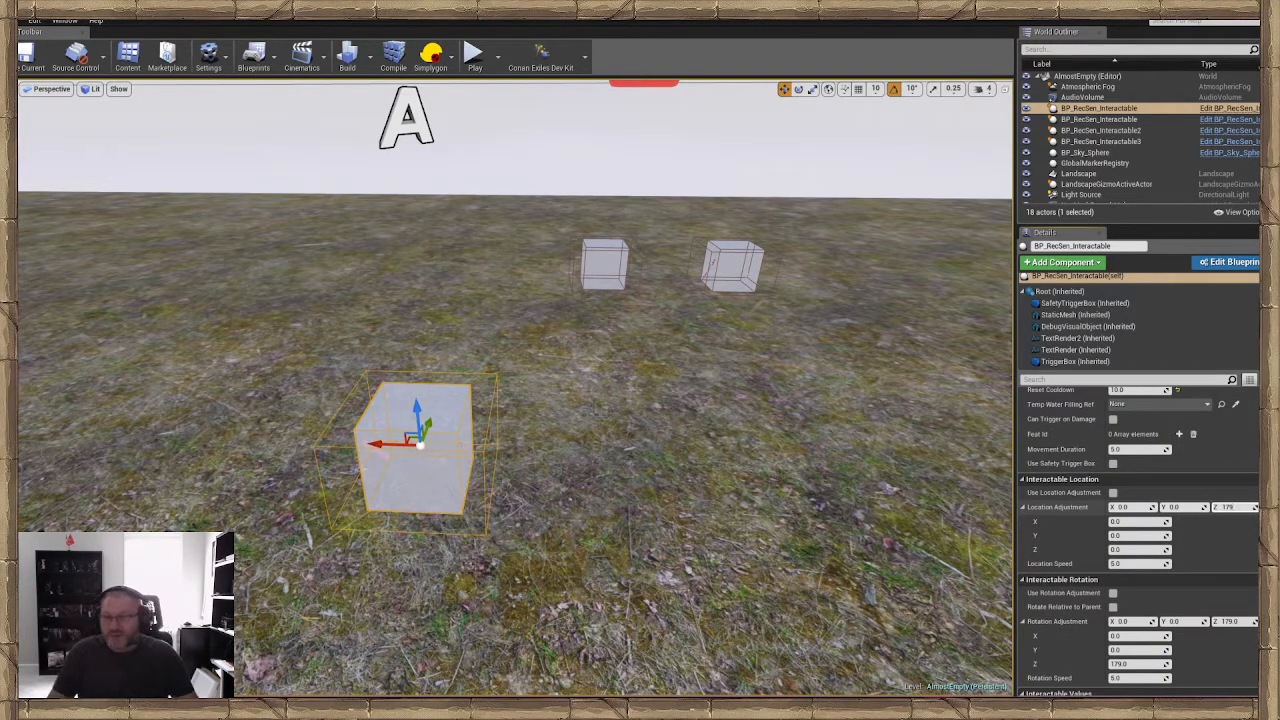
{"action": "scroll", "coordinate": [1202, 521], "scroll_direction": "down", "scroll_amount": 2}
{"action": "scroll", "coordinate": [1202, 521], "scroll_direction": "down", "scroll_amount": 3}
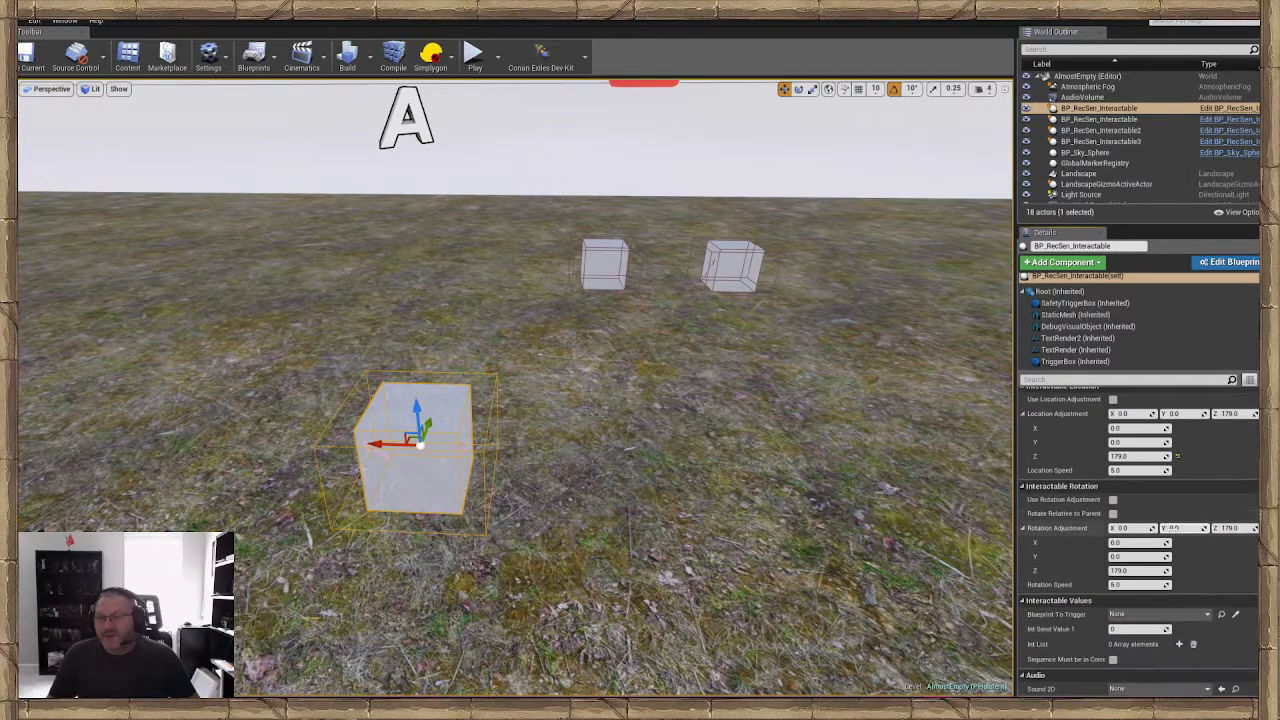
{"action": "scroll", "coordinate": [1090, 490], "scroll_direction": "down", "scroll_amount": 2}
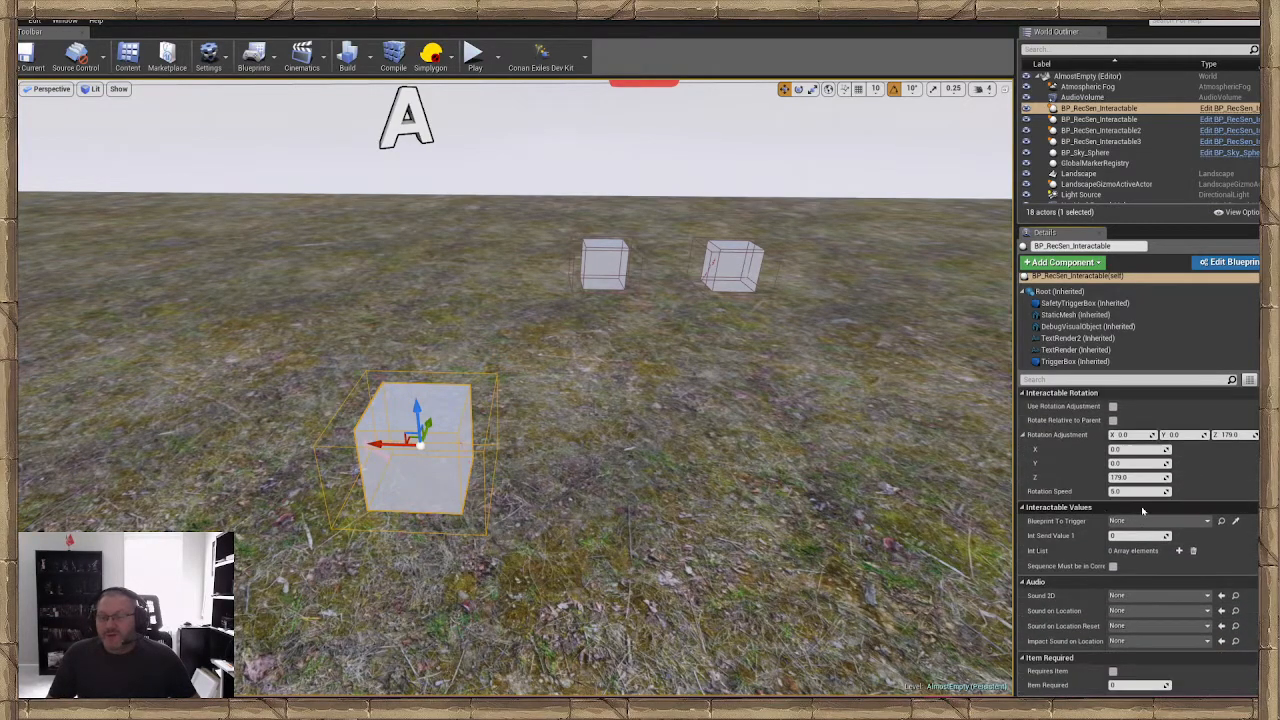
Find the sound cue used for the existing door's Sound on Location in the Content Browser
{"action": "scroll", "coordinate": [1096, 503], "scroll_direction": "down", "scroll_amount": 1}
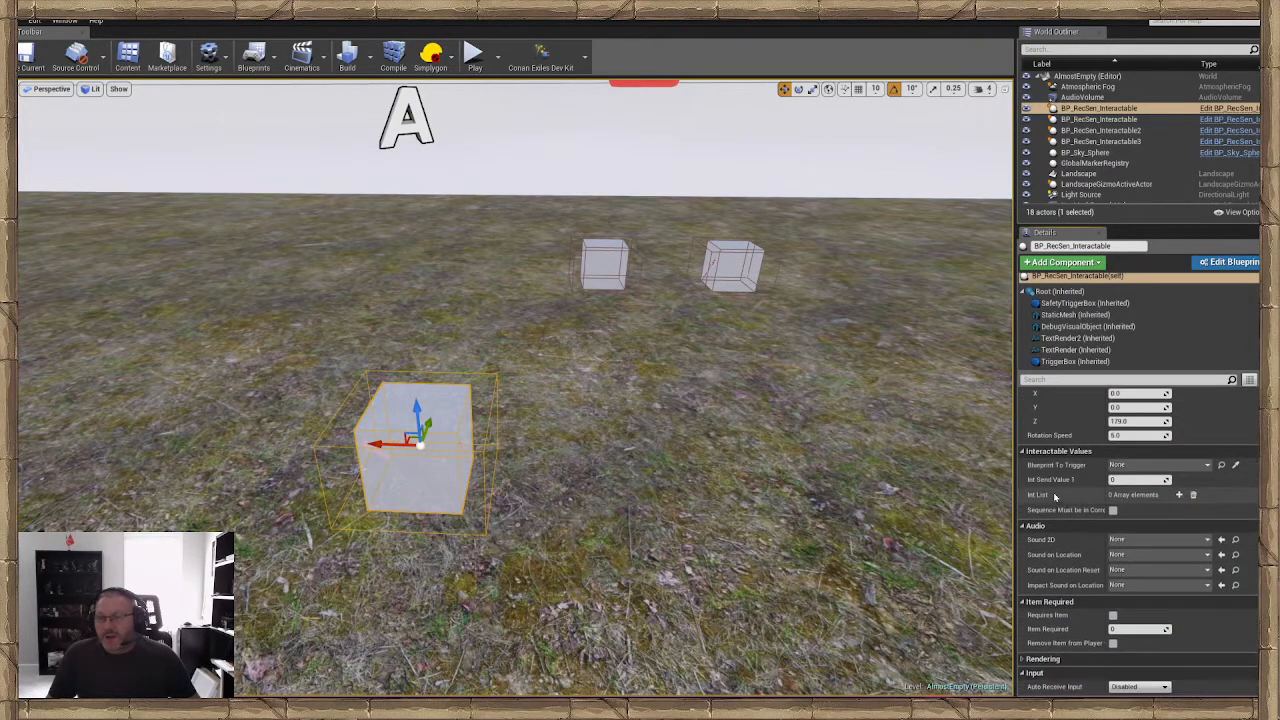
{"action": "scroll", "coordinate": [1150, 495], "scroll_direction": "down", "scroll_amount": 1}
{"action": "scroll", "coordinate": [1100, 500], "scroll_direction": "down", "scroll_amount": 1}
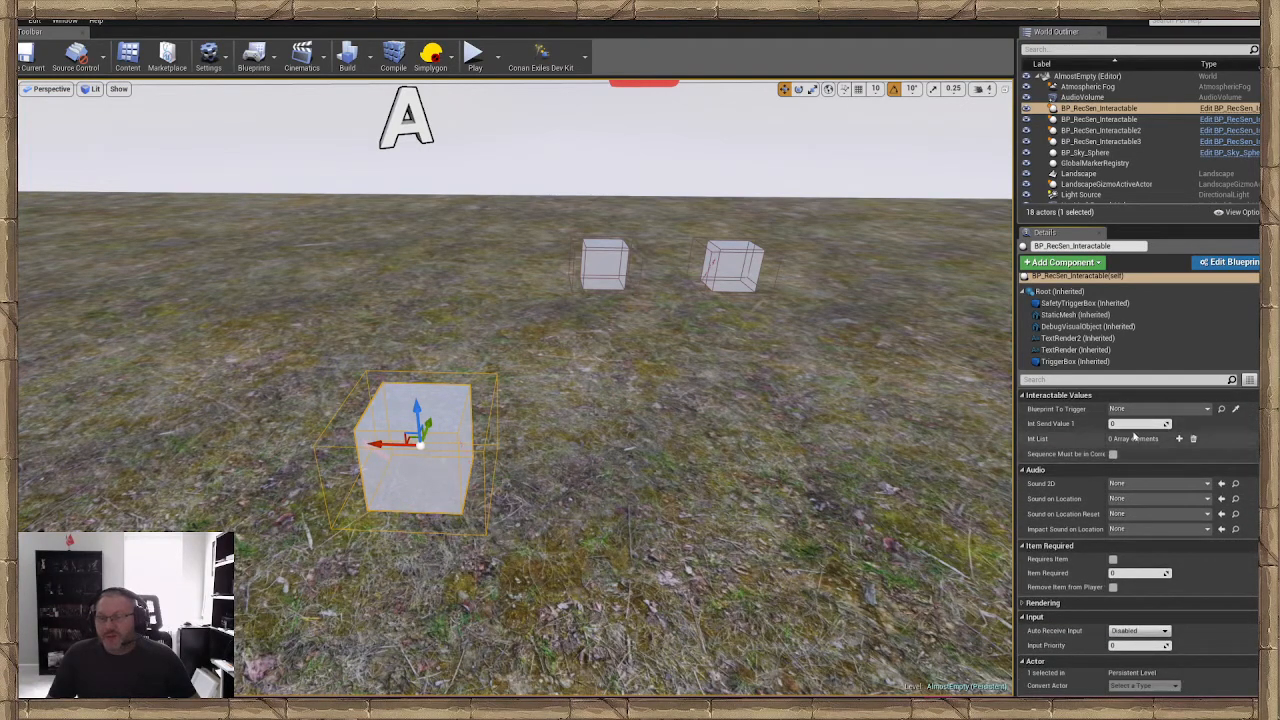
{"action": "scroll", "coordinate": [1125, 440], "scroll_direction": "down", "scroll_amount": 1}
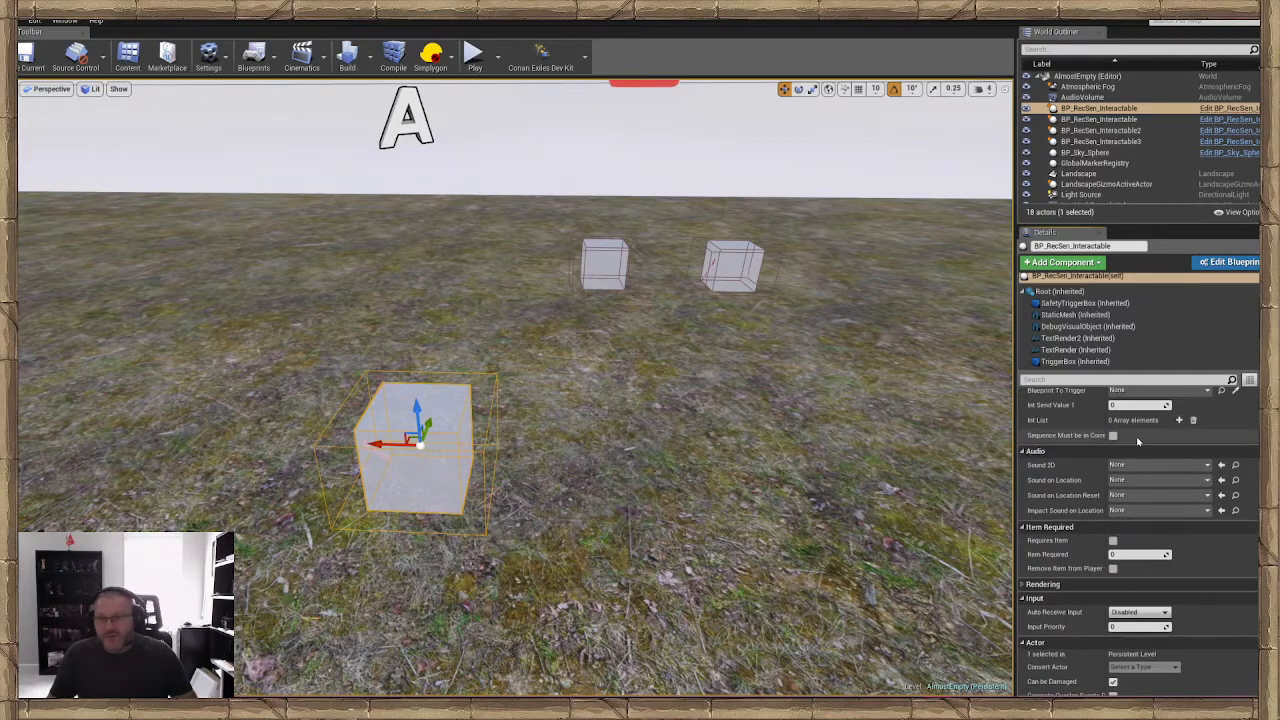
{"action": "right_click_drag", "start_coordinate": [800, 430], "coordinate": [620, 390]}
{"action": "key", "text": "s"}
{"action": "right_click_drag", "start_coordinate": [530, 345], "coordinate": [507, 336]}
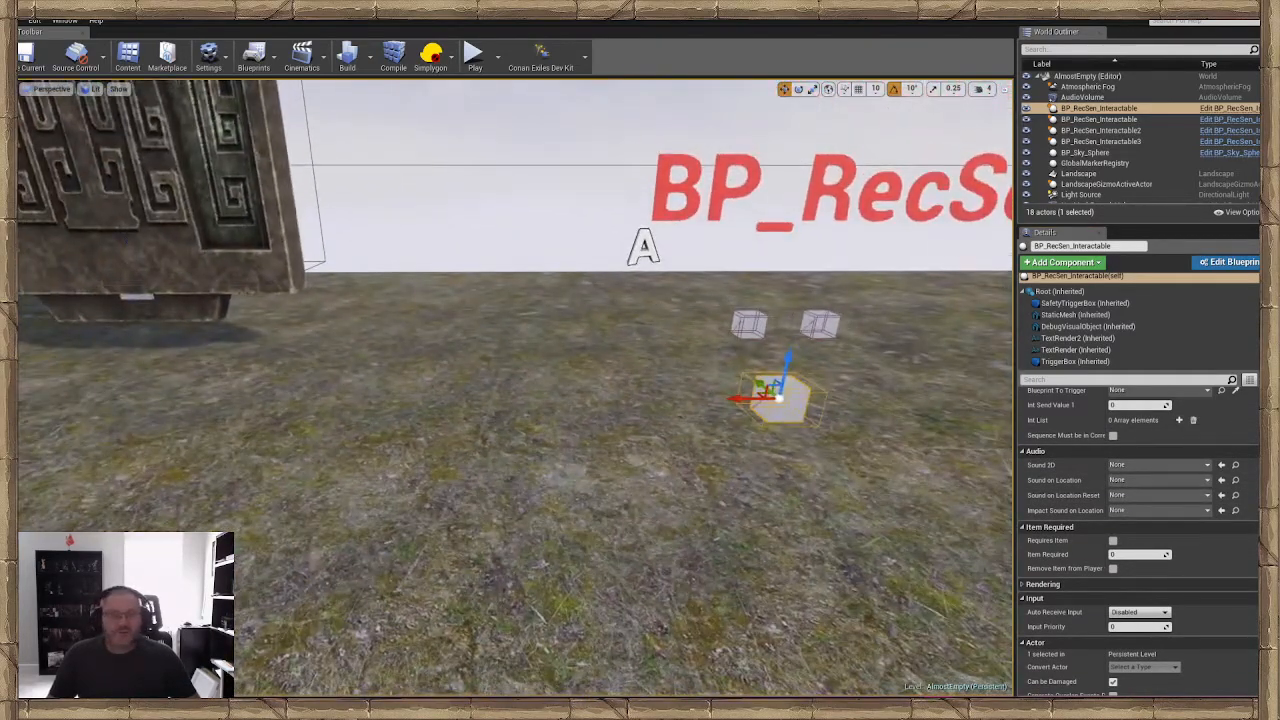
{"action": "left_click", "coordinate": [235, 235]}
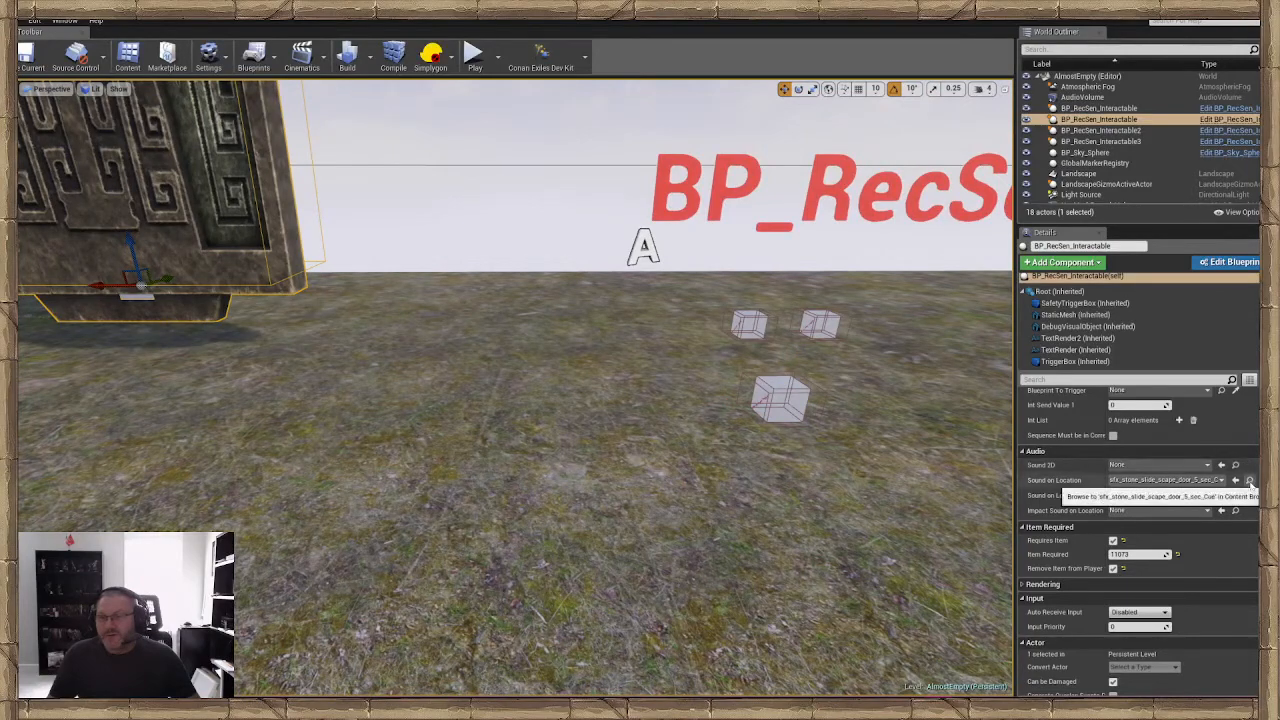
{"action": "right_click_drag", "start_coordinate": [855, 469], "coordinate": [905, 463]}
Set the cube's Sound on Location to sfx_stone_slide_scape_door_5_sec_Cue and its Sound on Location Reset to sfx_stone_slide_scape_door_5_sec_close_Cue
{"action": "left_click", "coordinate": [618, 434]}
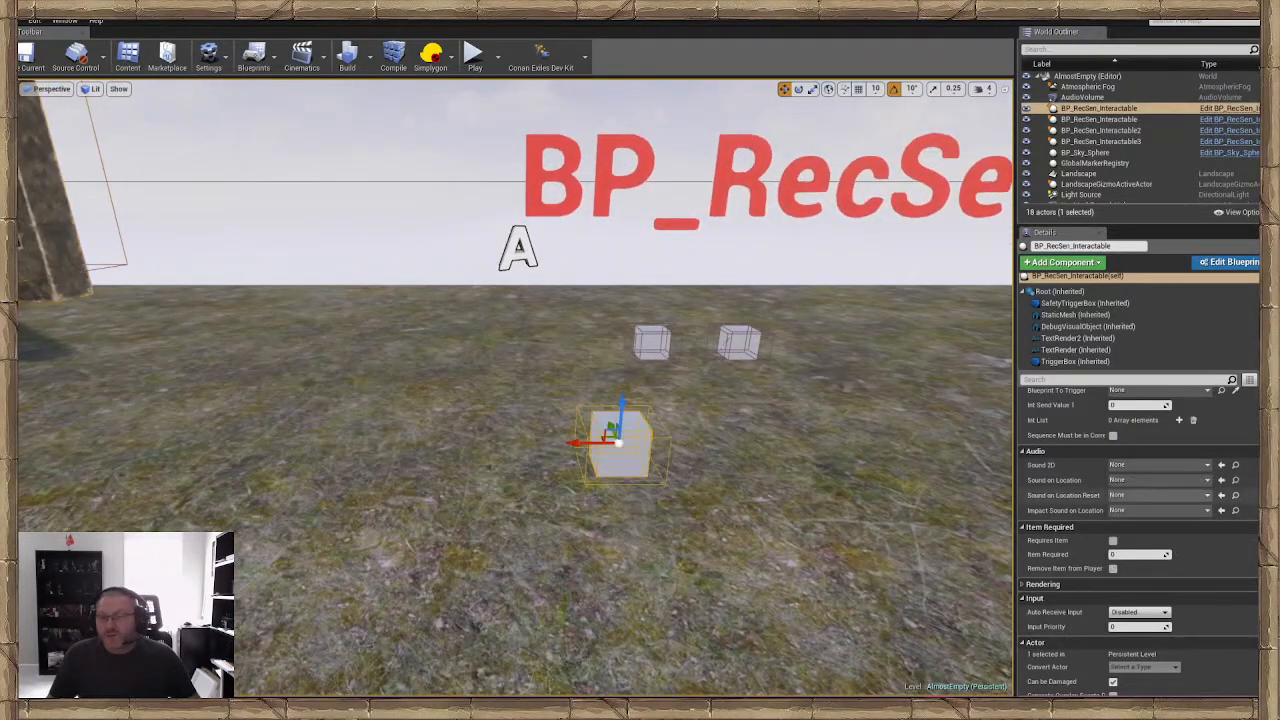
{"action": "left_click_drag", "start_coordinate": [1279, 150], "coordinate": [424, 102]}
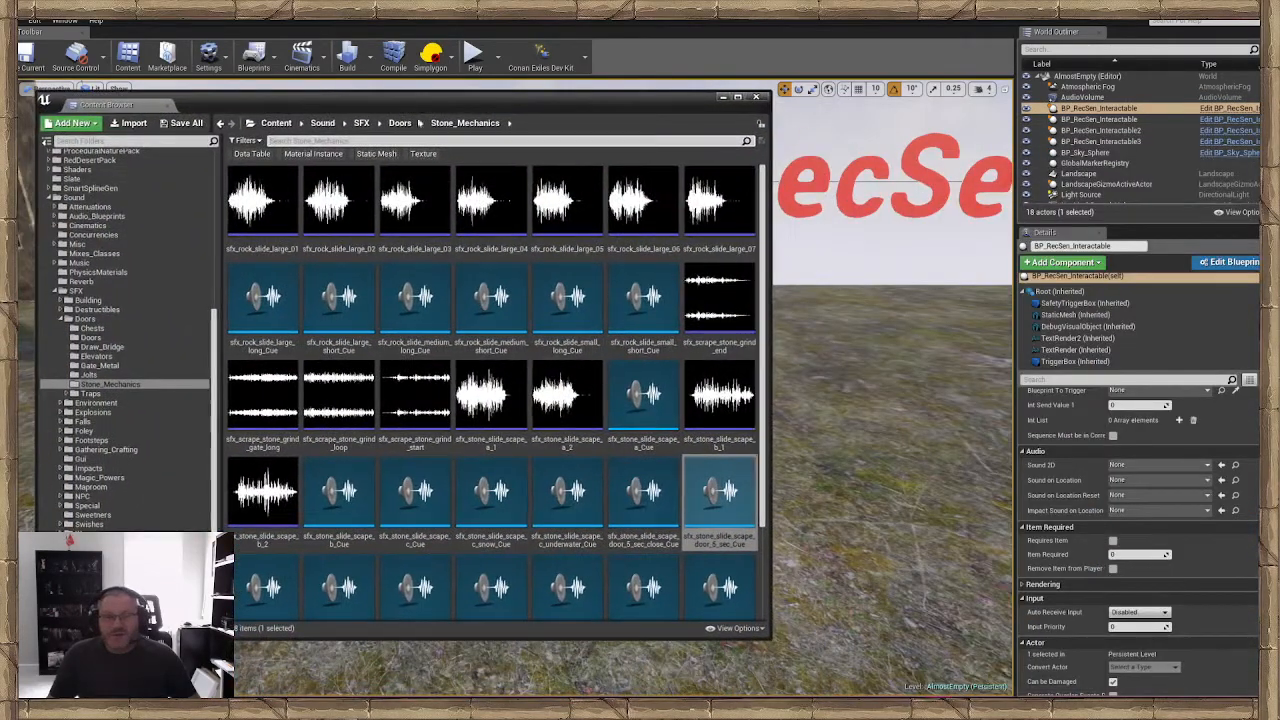
{"action": "left_click", "coordinate": [1222, 481]}
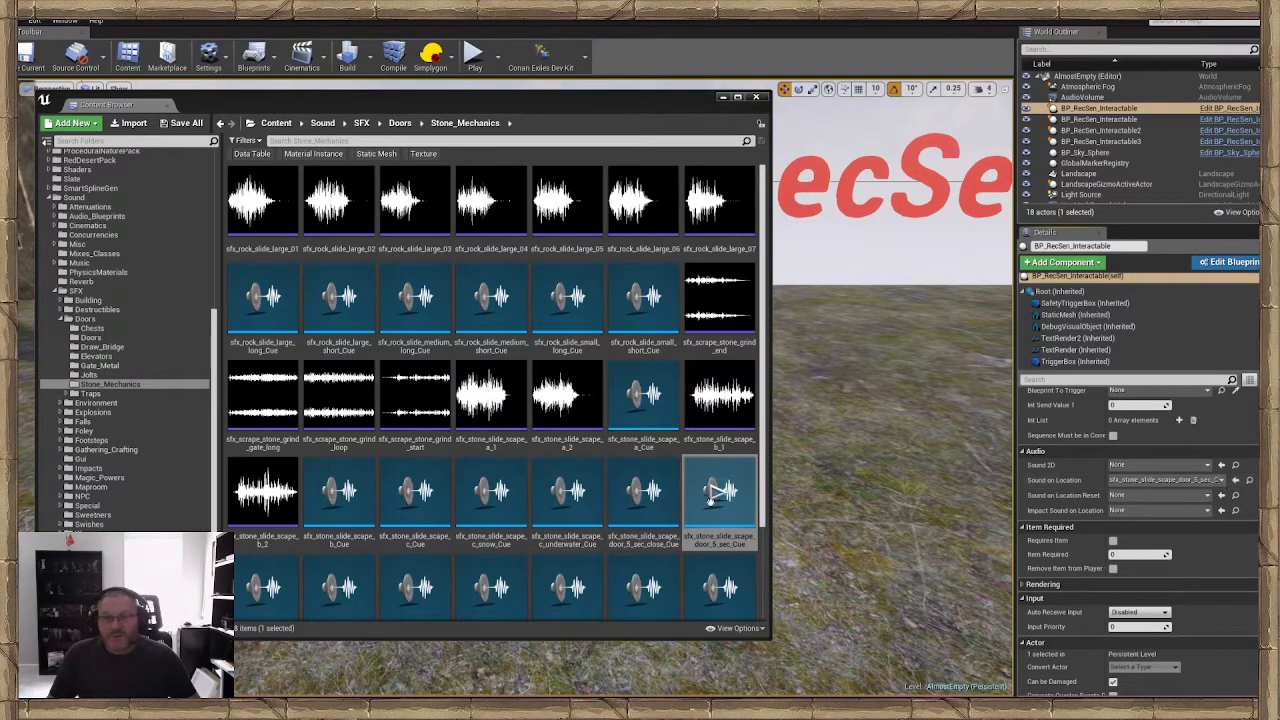
{"action": "left_click_drag", "start_coordinate": [643, 490], "coordinate": [1157, 497]}
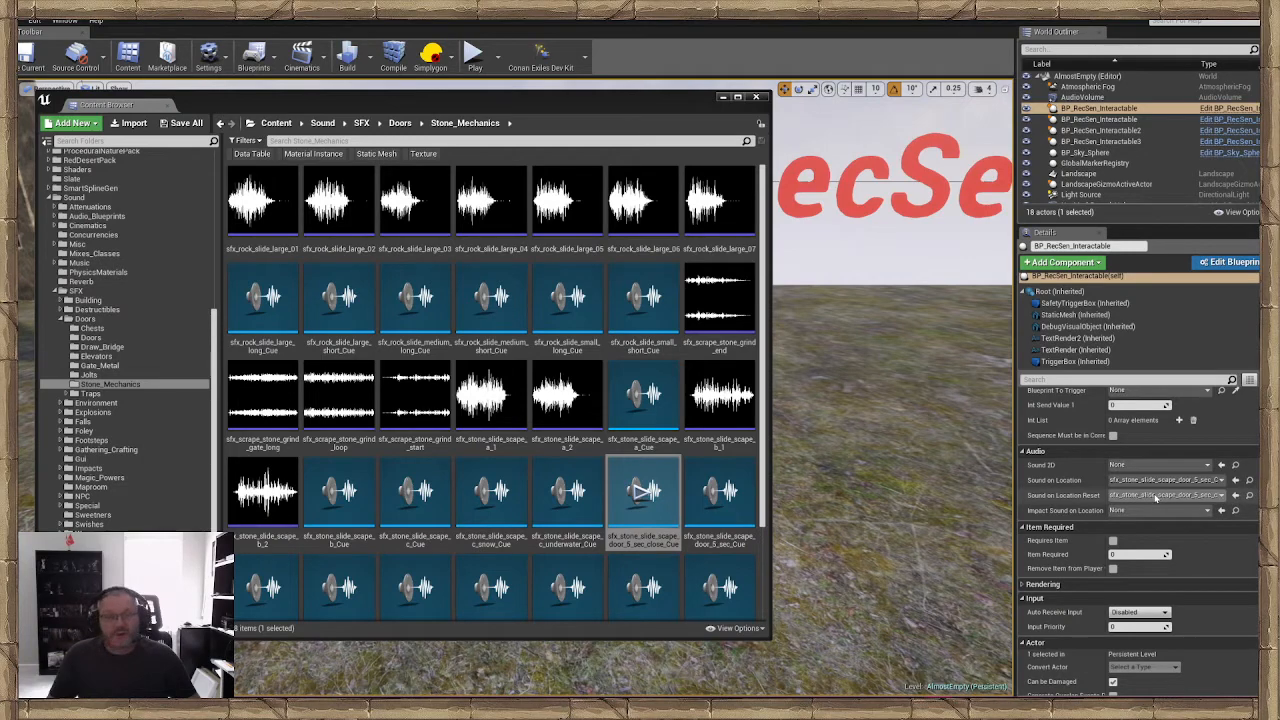
{"action": "left_click", "coordinate": [723, 97]}
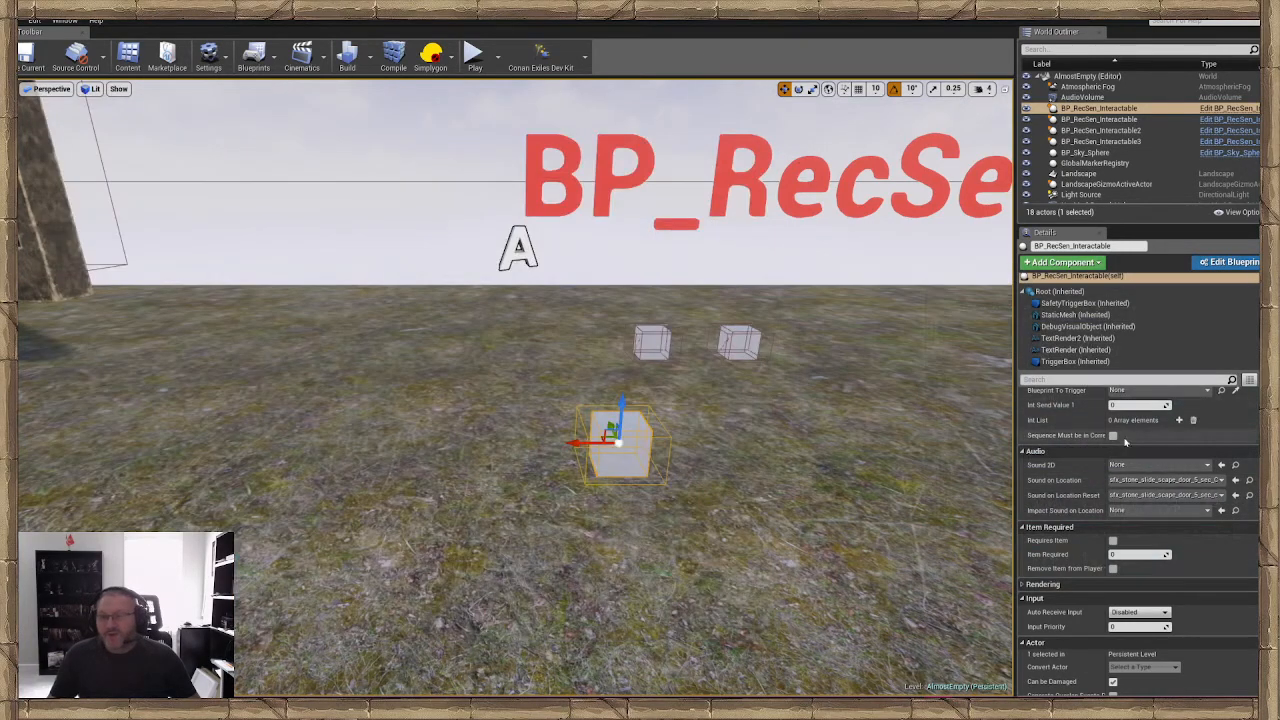
Enable Requires Item on the cube and set its Item Required to 11073
{"action": "scroll", "coordinate": [1115, 480], "scroll_direction": "down", "scroll_amount": 1}
{"action": "left_click", "coordinate": [1114, 522]}
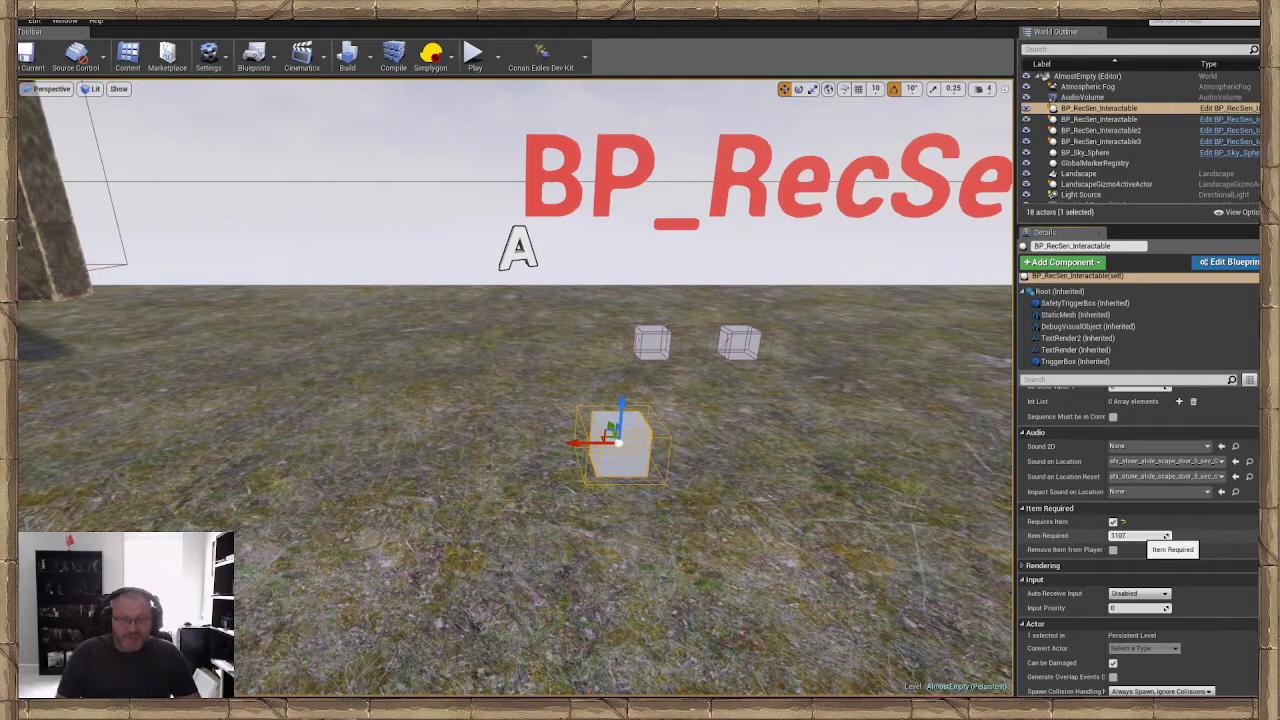
{"action": "left_click", "coordinate": [1239, 551]}
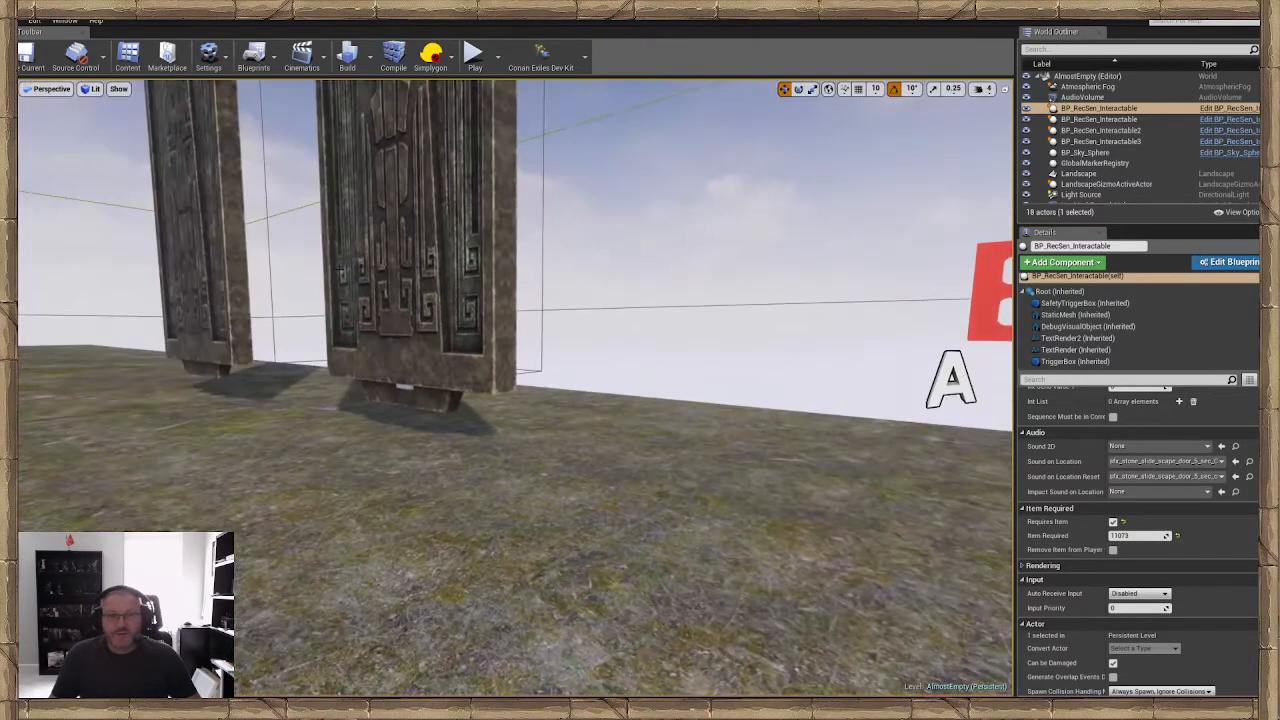
Check the existing door's Audio and Item Required settings, and reselect the separated cube
{"action": "left_click", "coordinate": [341, 268]}
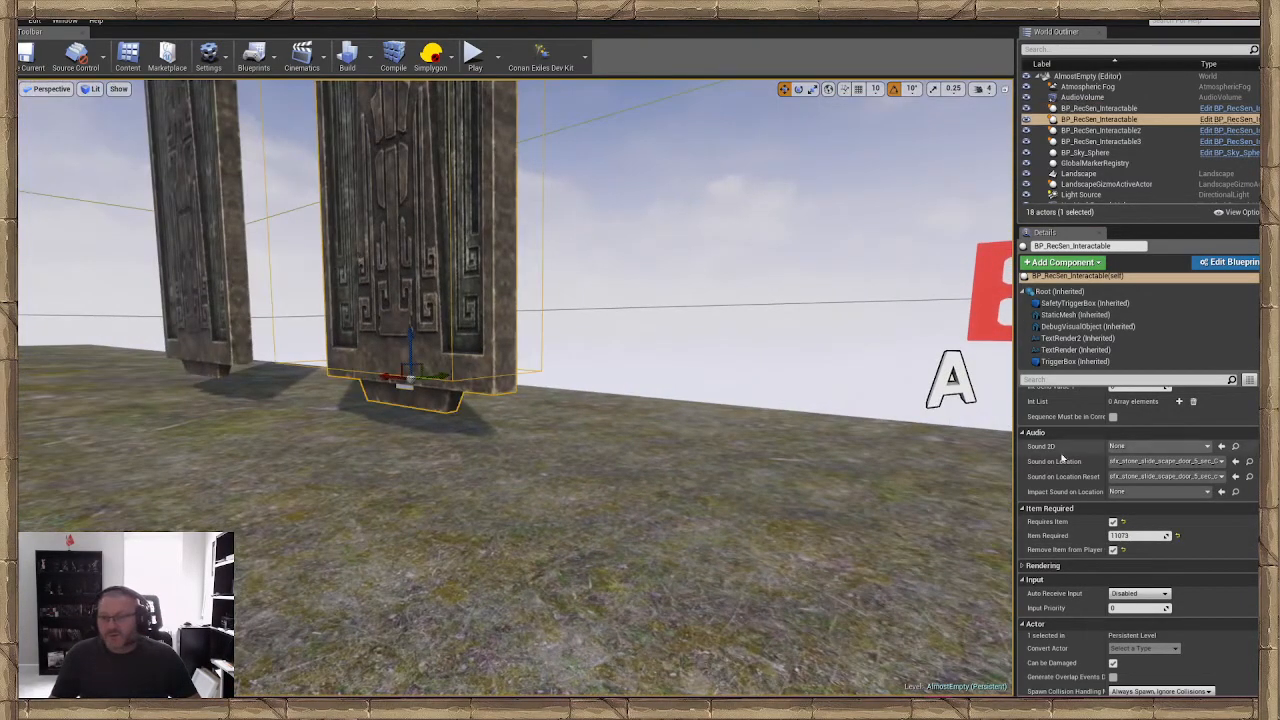
{"action": "right_click_drag", "start_coordinate": [802, 509], "coordinate": [900, 506]}
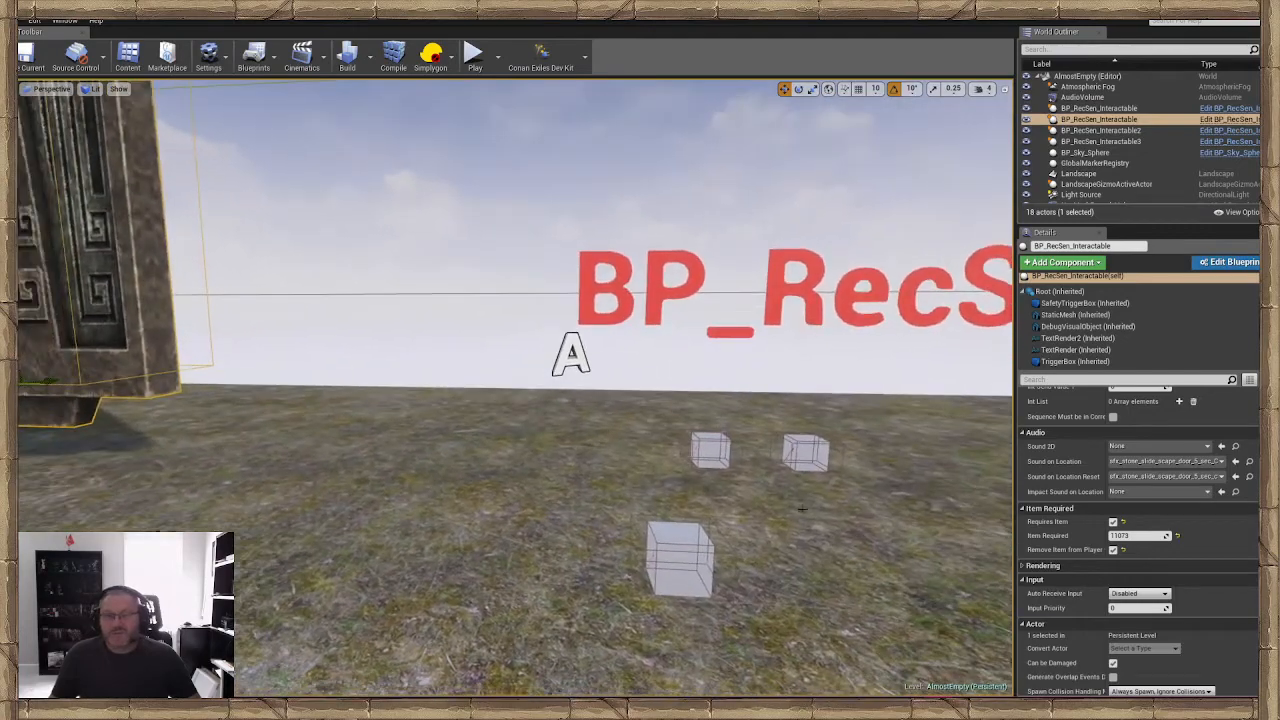
{"action": "left_click", "coordinate": [690, 546]}
{"action": "right_click_drag", "start_coordinate": [690, 546], "coordinate": [690, 586]}
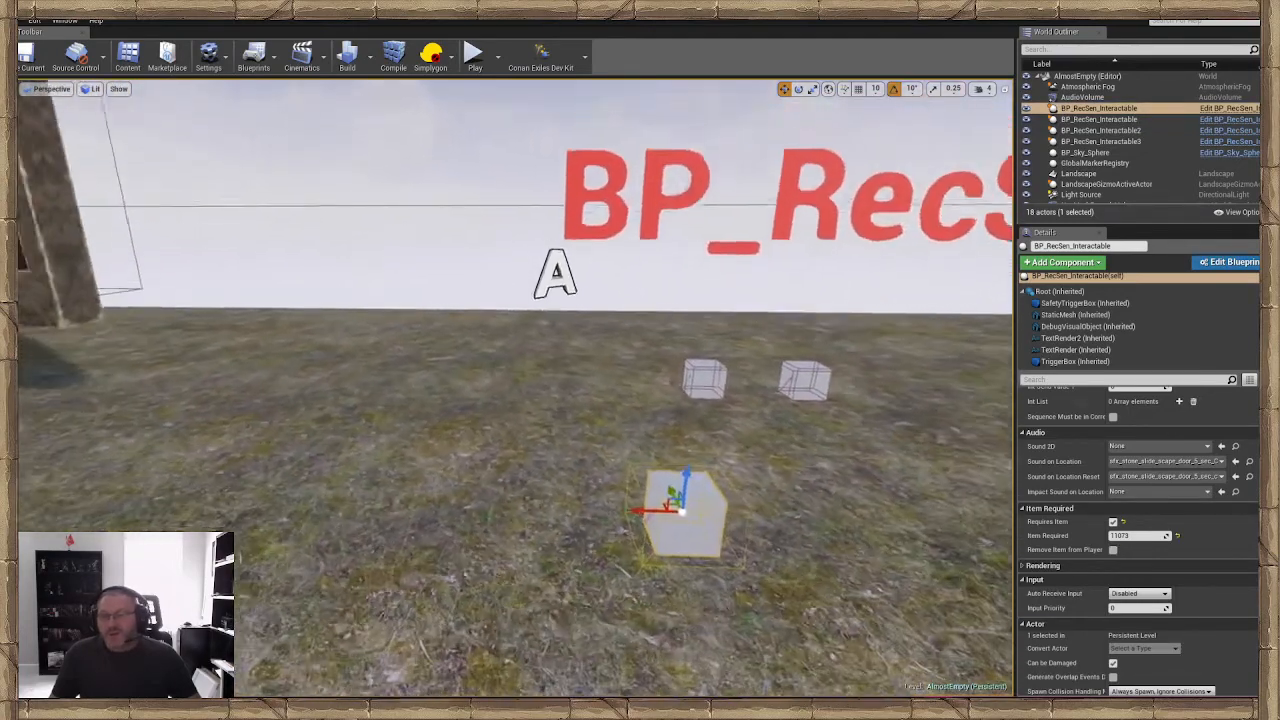
{"action": "key", "text": "s"}
{"action": "right_click_drag", "start_coordinate": [559, 485], "coordinate": [619, 455]}
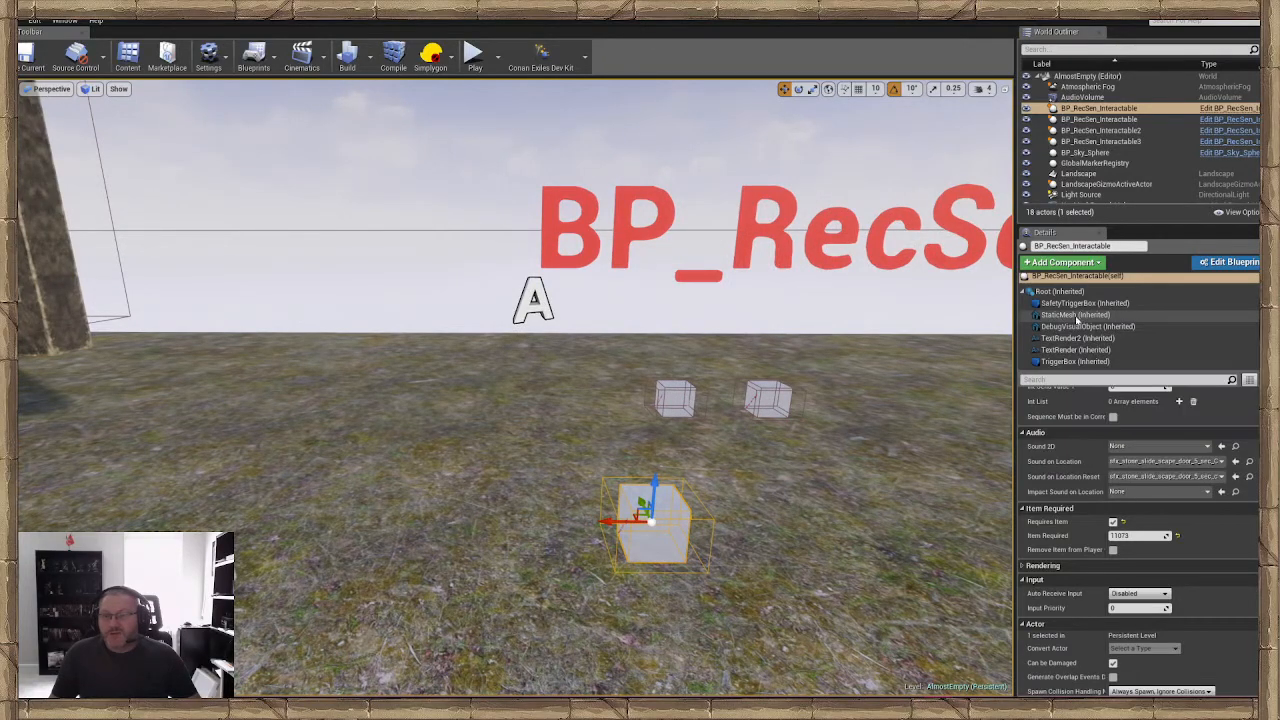
Find the mesh asset of the neighbouring giant stone door, SM_giantwarmakerdoor2, in the Content Browser
{"action": "left_click", "coordinate": [1075, 316]}
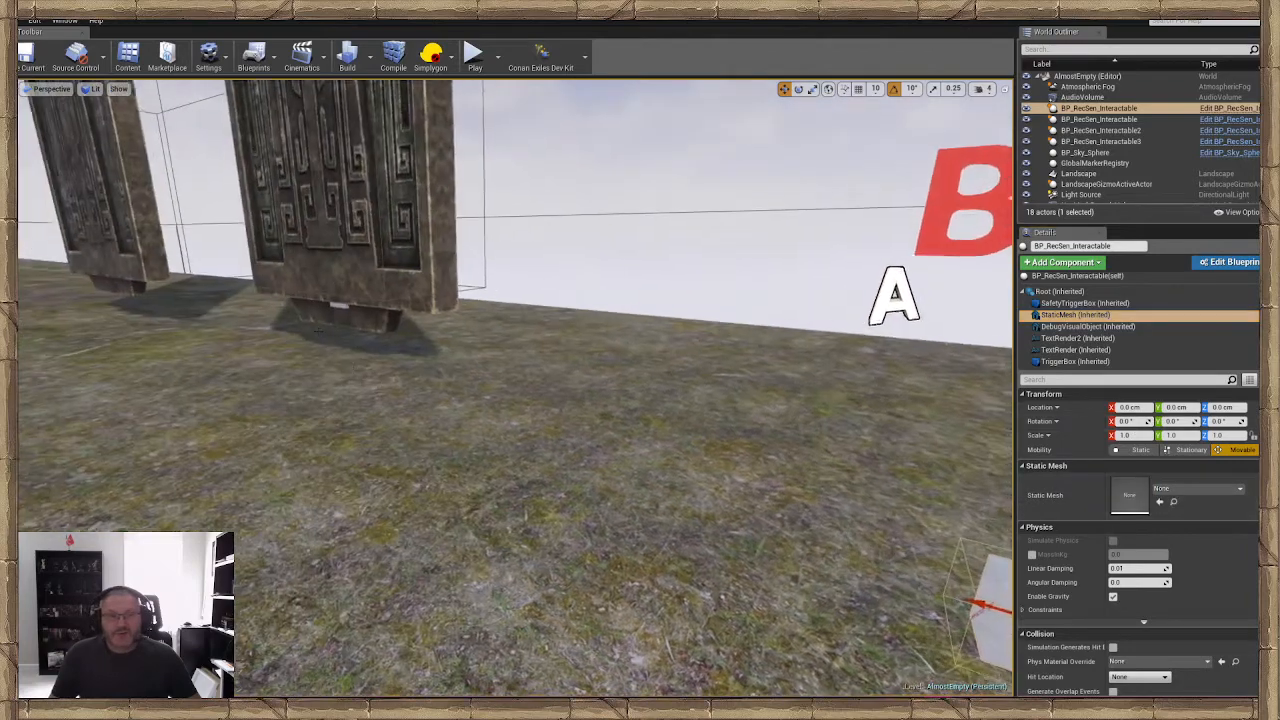
{"action": "left_click", "coordinate": [135, 203]}
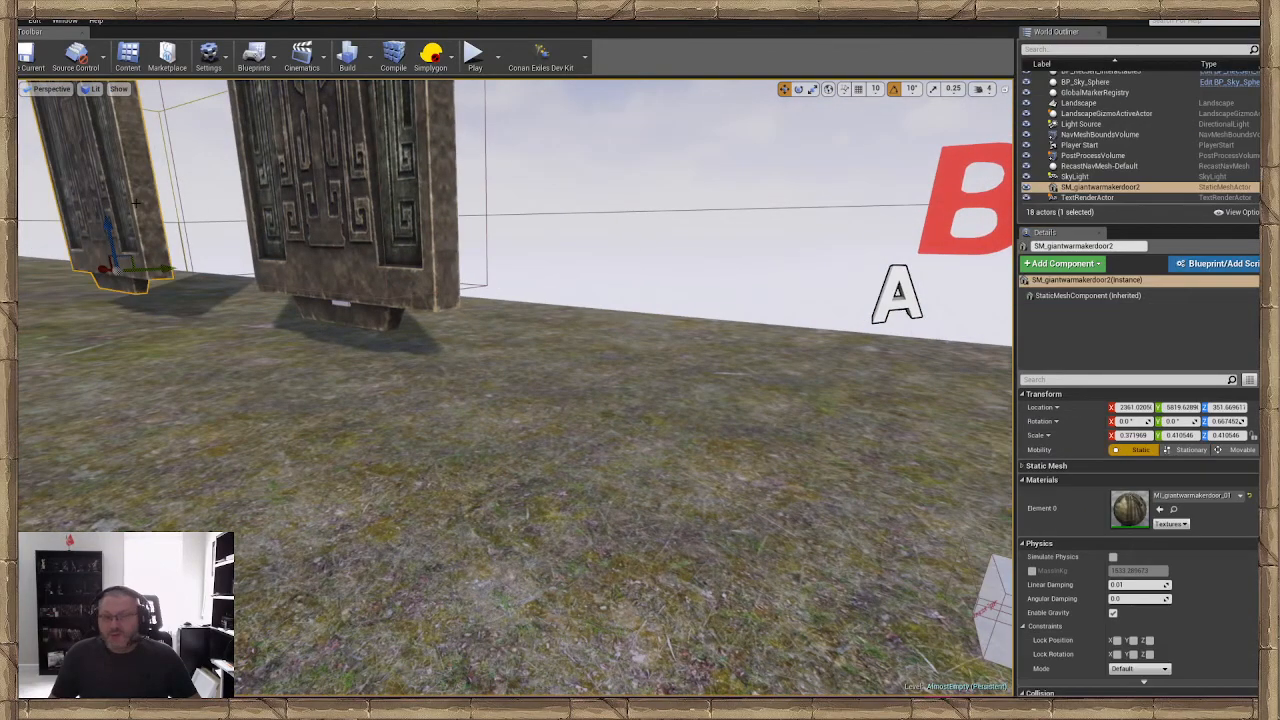
{"action": "right_click", "coordinate": [136, 203]}
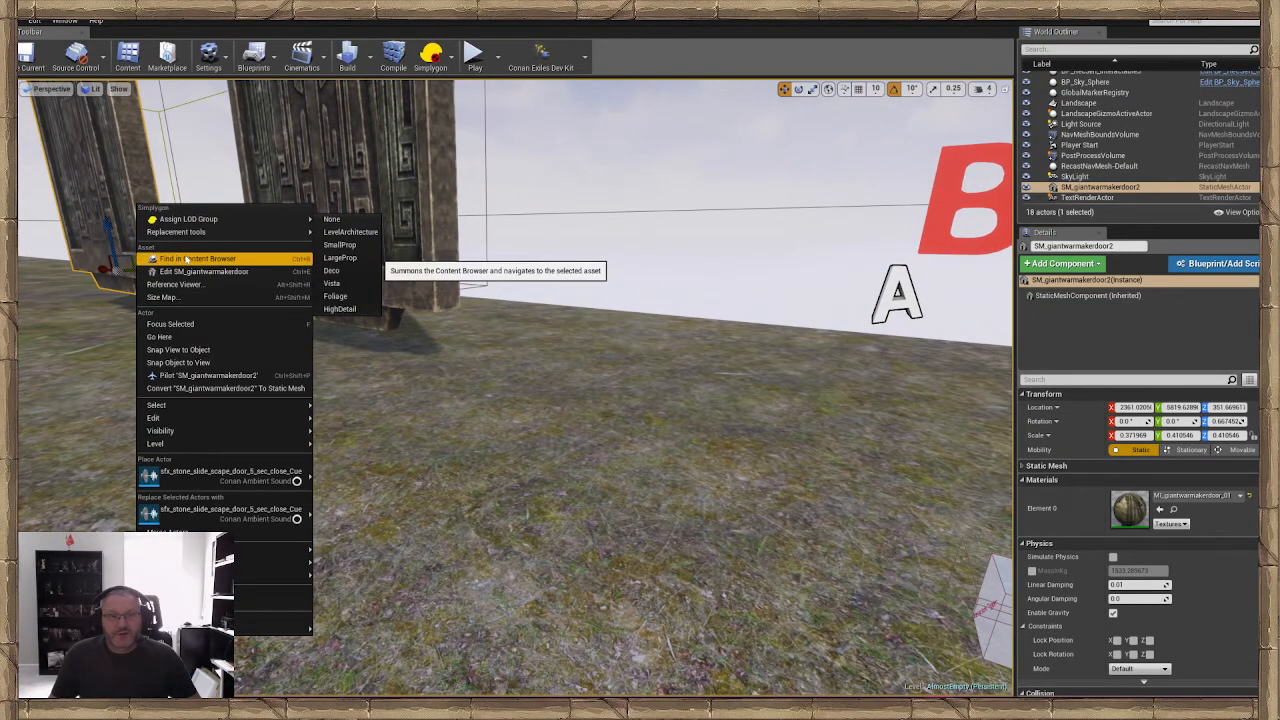
{"action": "left_click", "coordinate": [186, 259]}
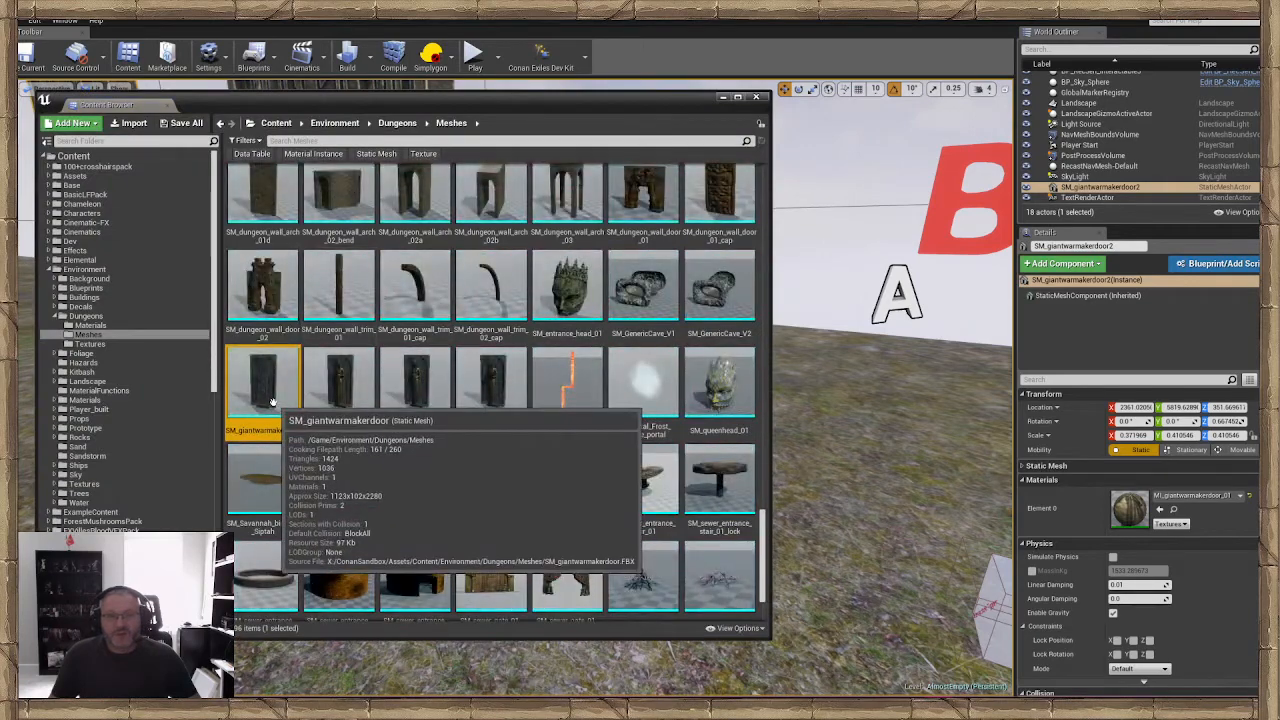
{"action": "right_click_drag", "start_coordinate": [824, 440], "coordinate": [924, 500]}
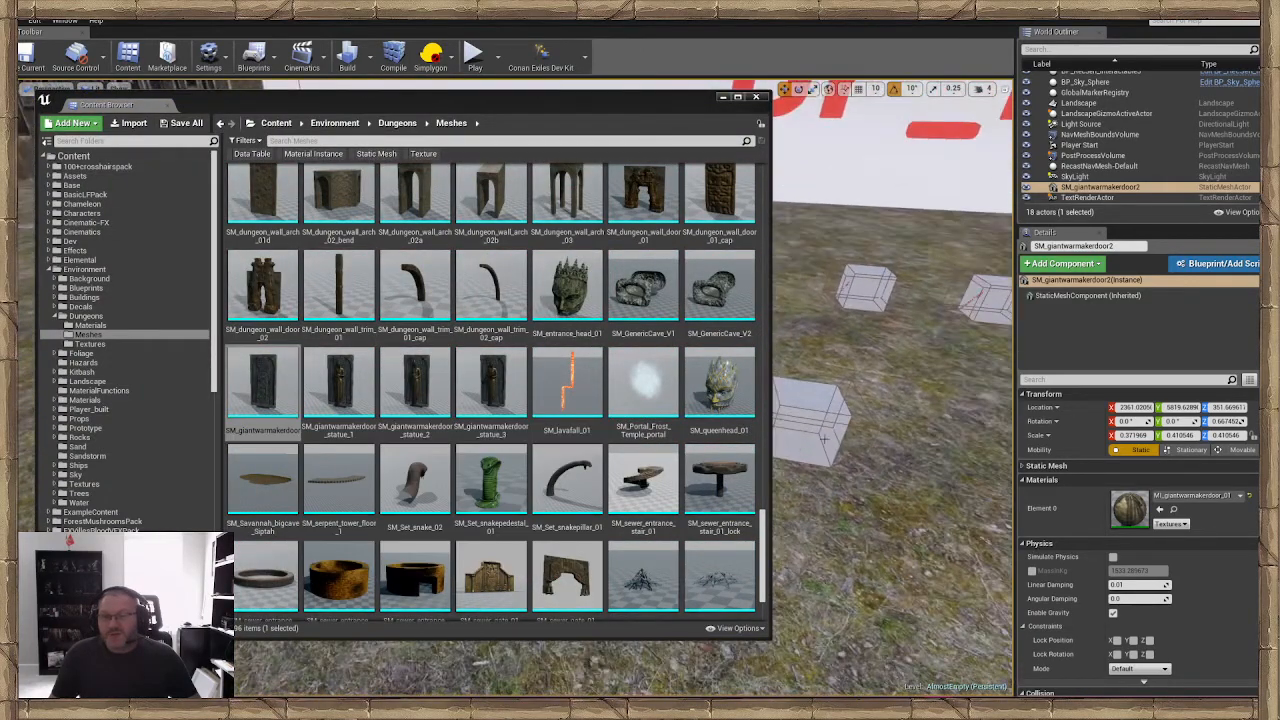
Assign SM_giantwarmakerdoor as the mesh of the separated cube's StaticMesh component and put the Content Browser away
{"action": "left_click", "coordinate": [824, 438]}
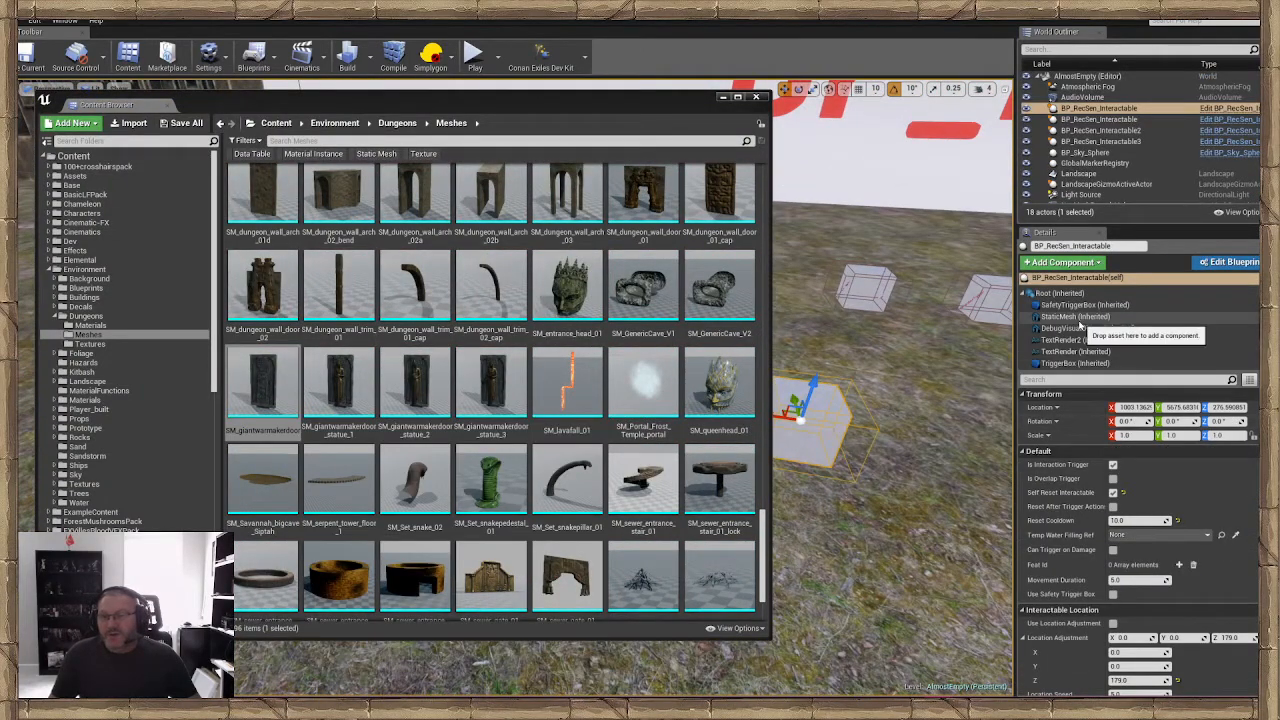
{"action": "left_click", "coordinate": [1075, 316]}
{"action": "left_click_drag", "start_coordinate": [262, 385], "coordinate": [1135, 486]}
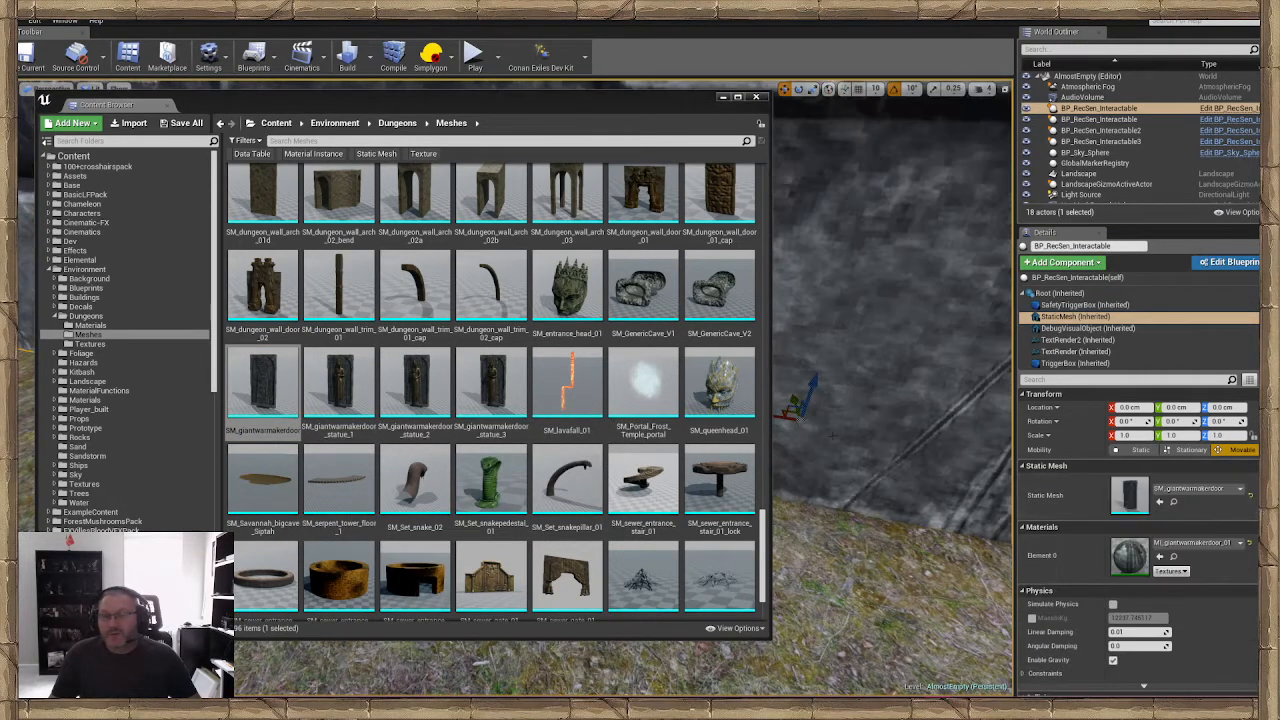
{"action": "right_click_drag", "start_coordinate": [890, 300], "coordinate": [845, 300]}
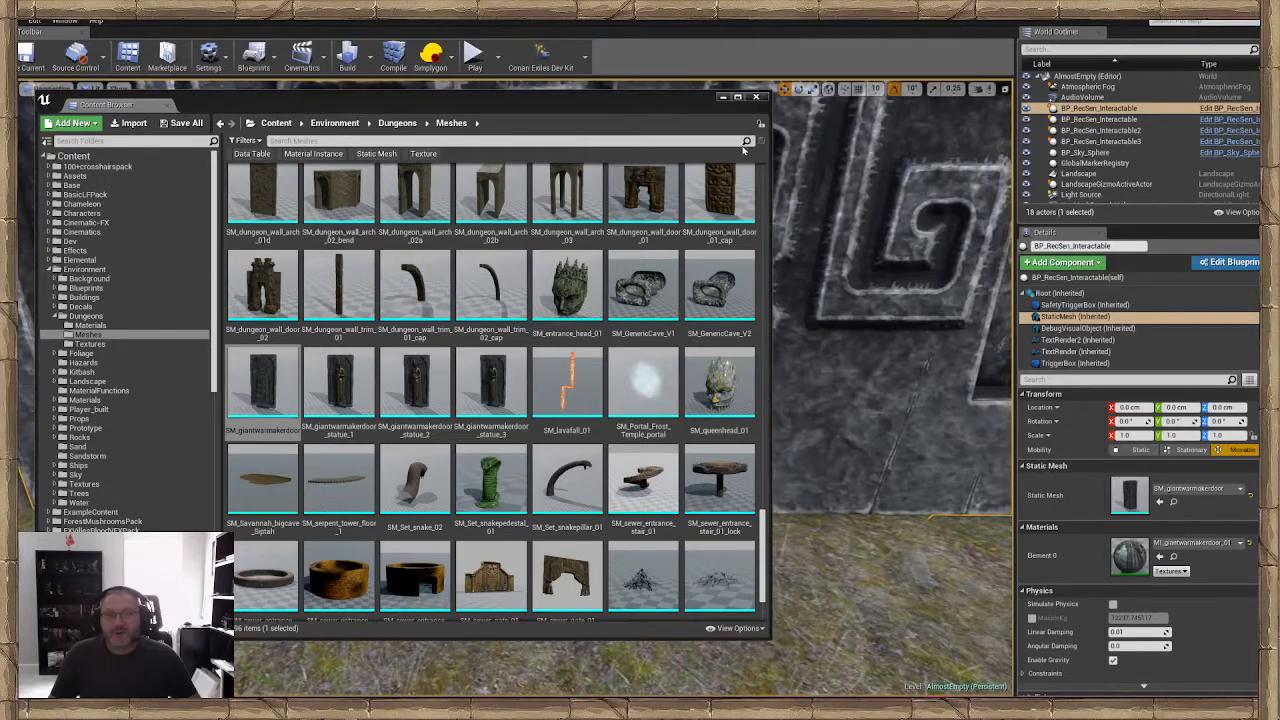
{"action": "left_click", "coordinate": [723, 98]}
Scale the cube's door mesh component down uniformly to about 0.215
{"action": "right_click_drag", "start_coordinate": [720, 300], "coordinate": [697, 285]}
{"action": "left_click", "coordinate": [699, 475]}
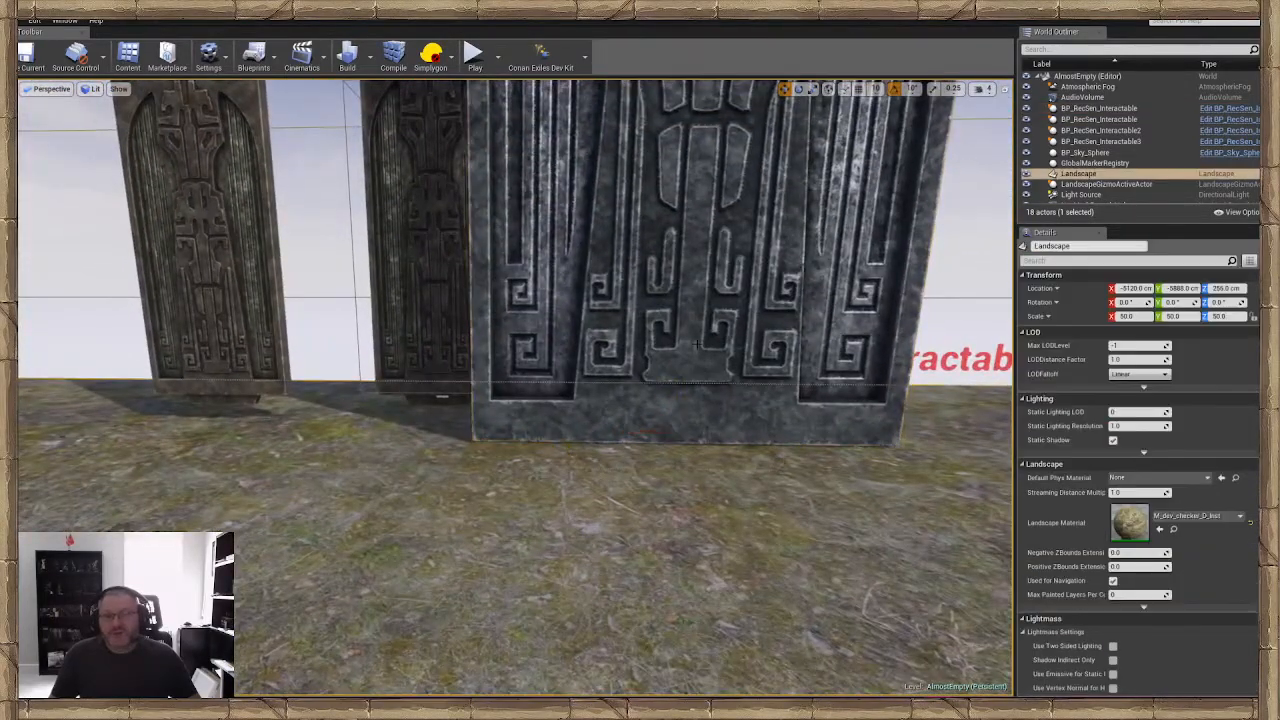
{"action": "key", "text": "ctrl+z"}
{"action": "right_click_drag", "start_coordinate": [697, 345], "coordinate": [725, 330]}
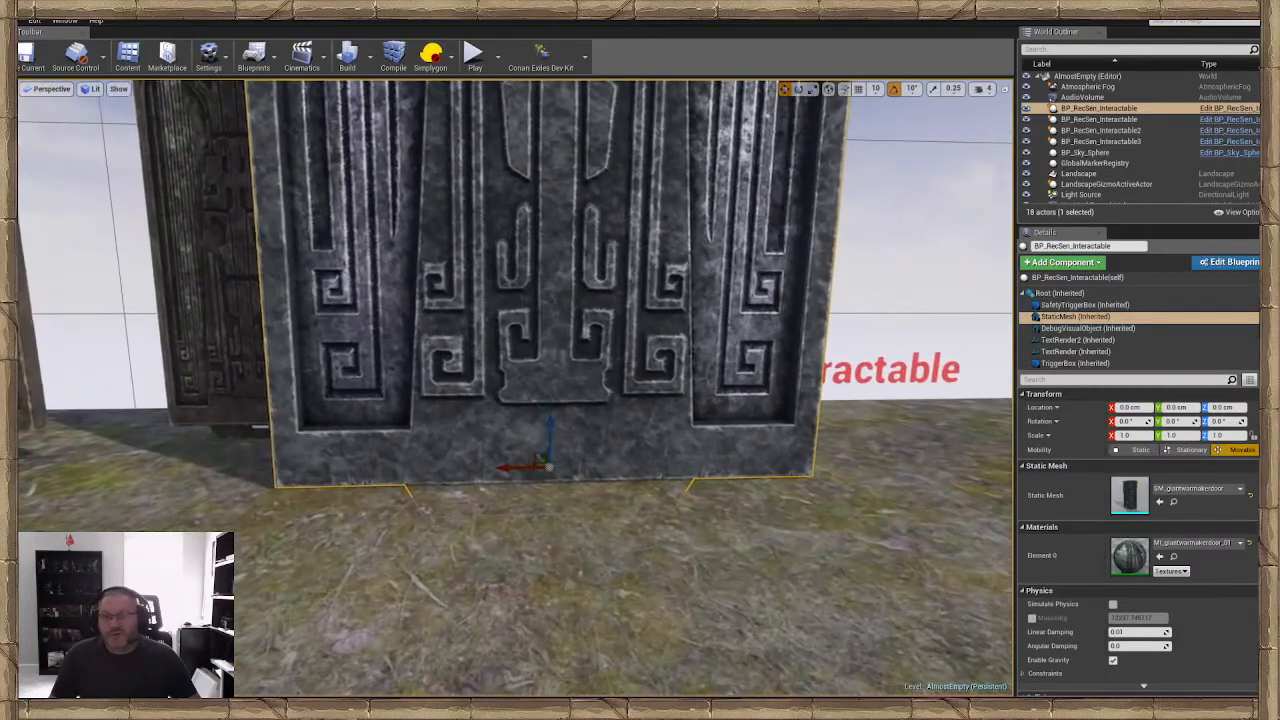
{"action": "key", "text": "r"}
{"action": "left_click_drag", "start_coordinate": [550, 469], "coordinate": [548, 471]}
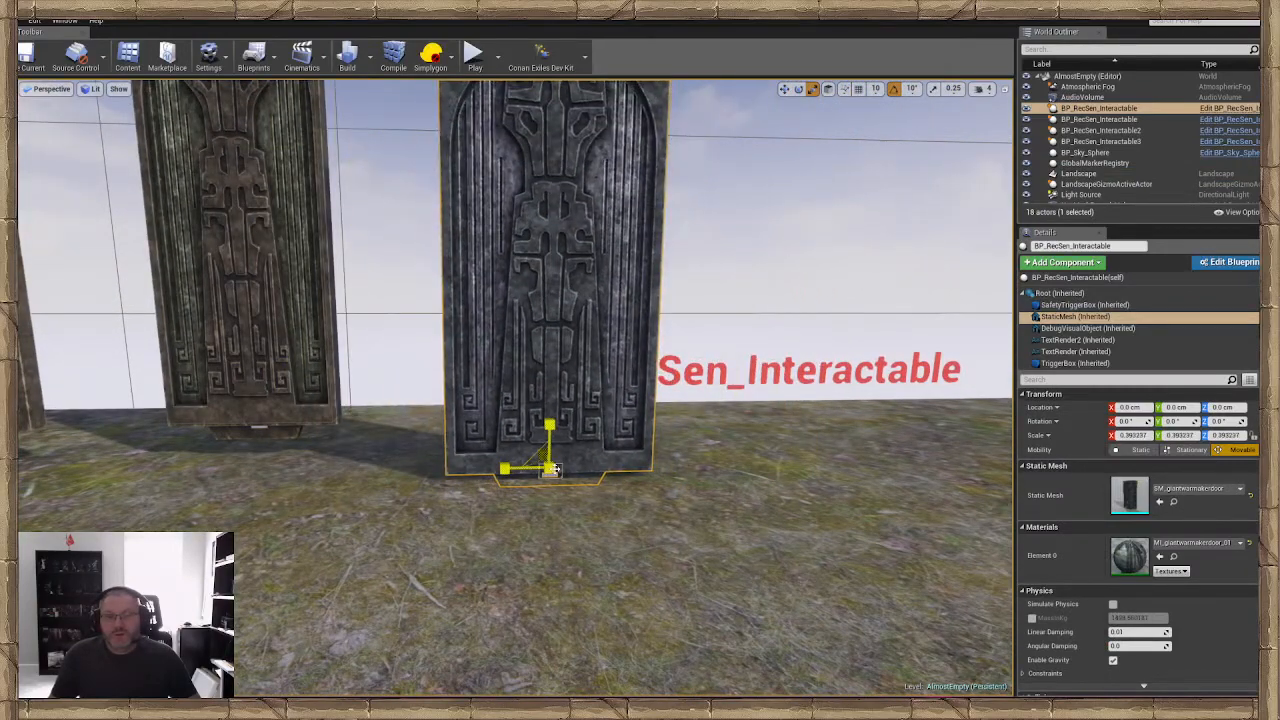
{"action": "right_click_drag", "start_coordinate": [554, 470], "coordinate": [622, 488]}
{"action": "left_click_drag", "start_coordinate": [515, 488], "coordinate": [509, 494]}
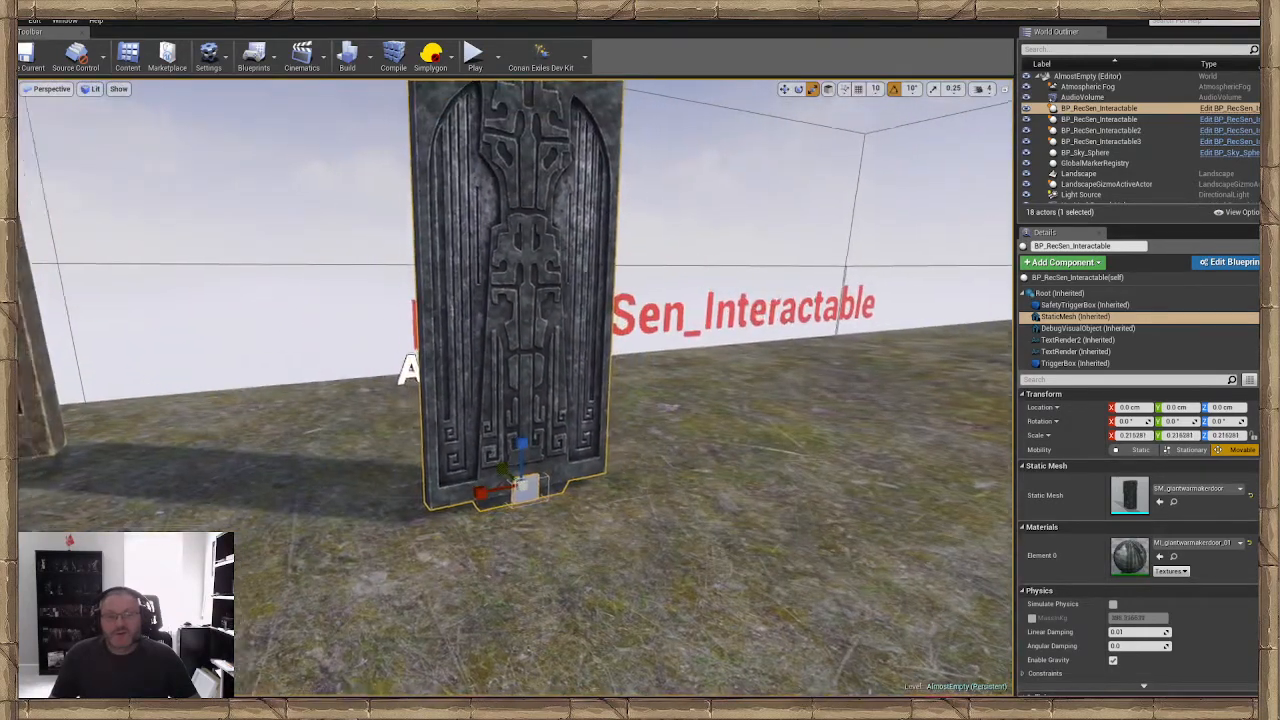
Select the whole interactable actor and raise it to a Z location of about 298
{"action": "right_click_drag", "start_coordinate": [672, 555], "coordinate": [700, 556]}
{"action": "left_click", "coordinate": [672, 555]}
{"action": "left_click", "coordinate": [497, 420]}
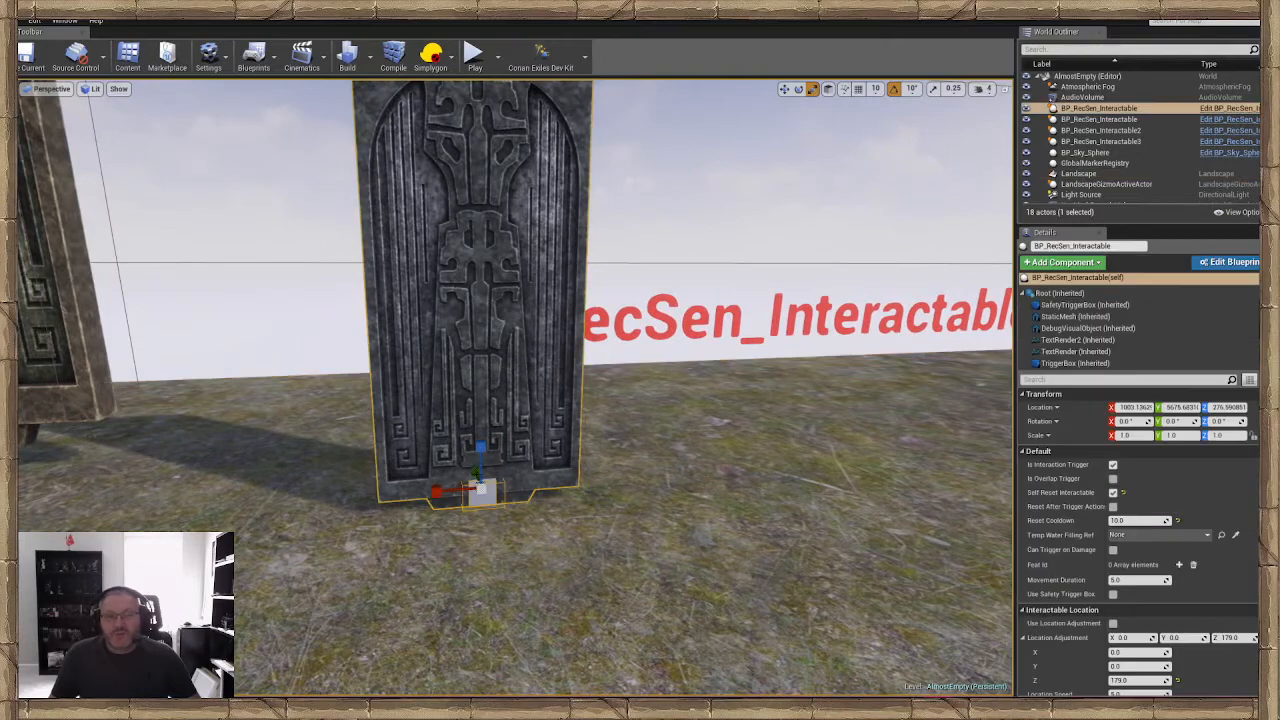
{"action": "left_click_drag", "start_coordinate": [481, 450], "coordinate": [481, 428]}
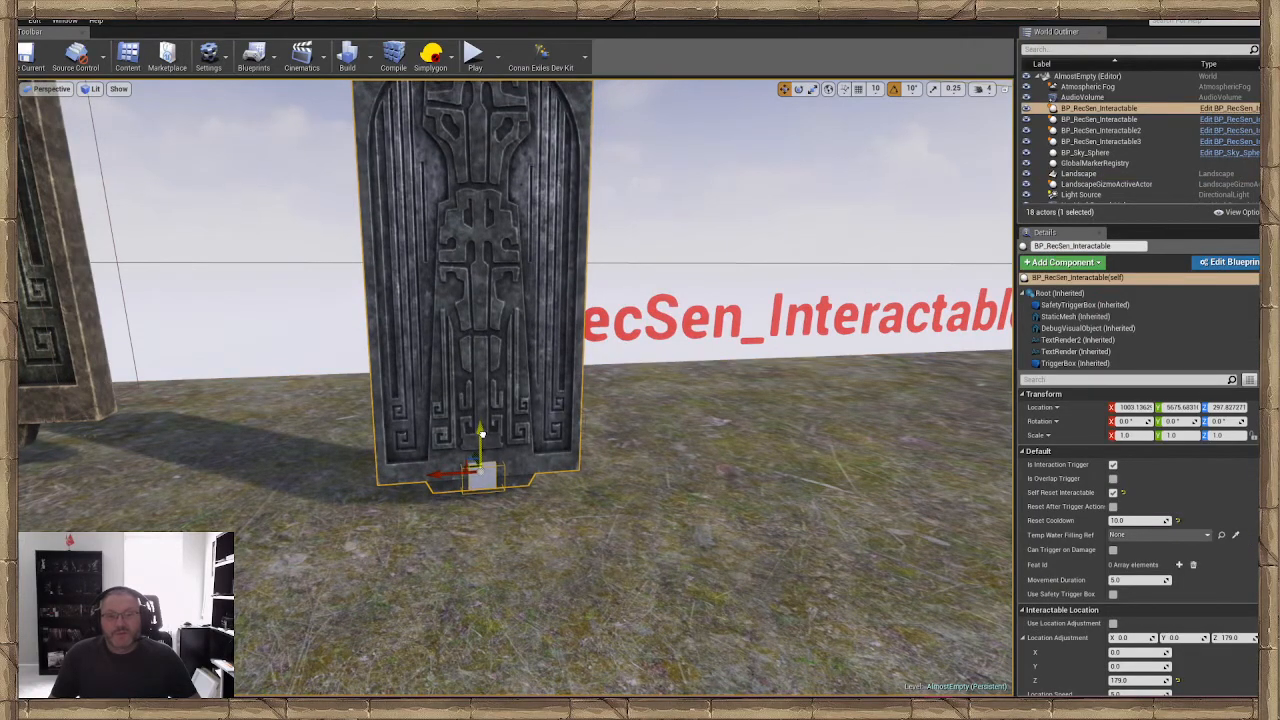
Try moving only the door mesh component about 189 cm along X away from its cube, and undo the move
{"action": "mouse_move", "coordinate": [482, 434]}
{"action": "right_mouse_down"}
{"action": "mouse_move", "coordinate": [458, 414]}
{"action": "mouse_move", "coordinate": [520, 434]}
{"action": "mouse_move", "coordinate": [505, 434]}
{"action": "right_mouse_up"}
{"action": "double_click", "coordinate": [484, 434]}
{"action": "left_click_drag", "start_coordinate": [500, 548], "coordinate": [321, 533]}
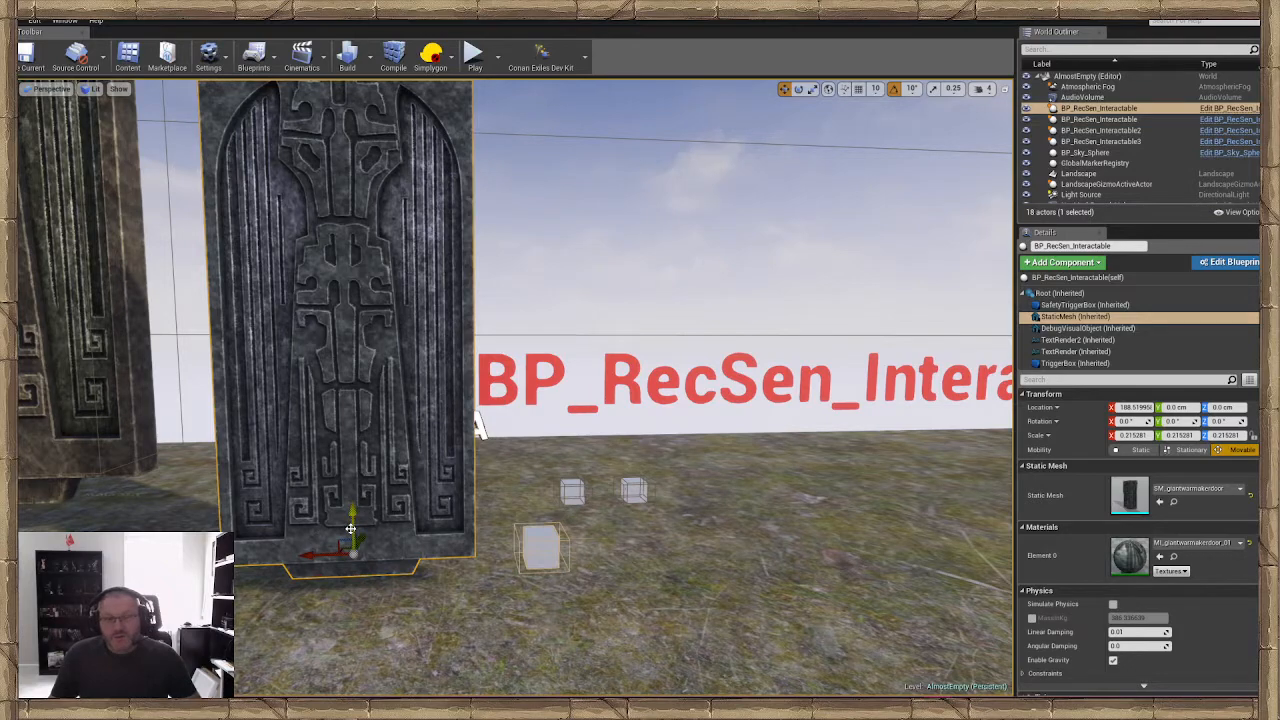
{"action": "key", "text": "ctrl+z"}
{"action": "key", "text": "ctrl+z"}
Try scaling the whole interactable actor uniformly to about 2.05, and undo the scaling
{"action": "left_click", "coordinate": [616, 524]}
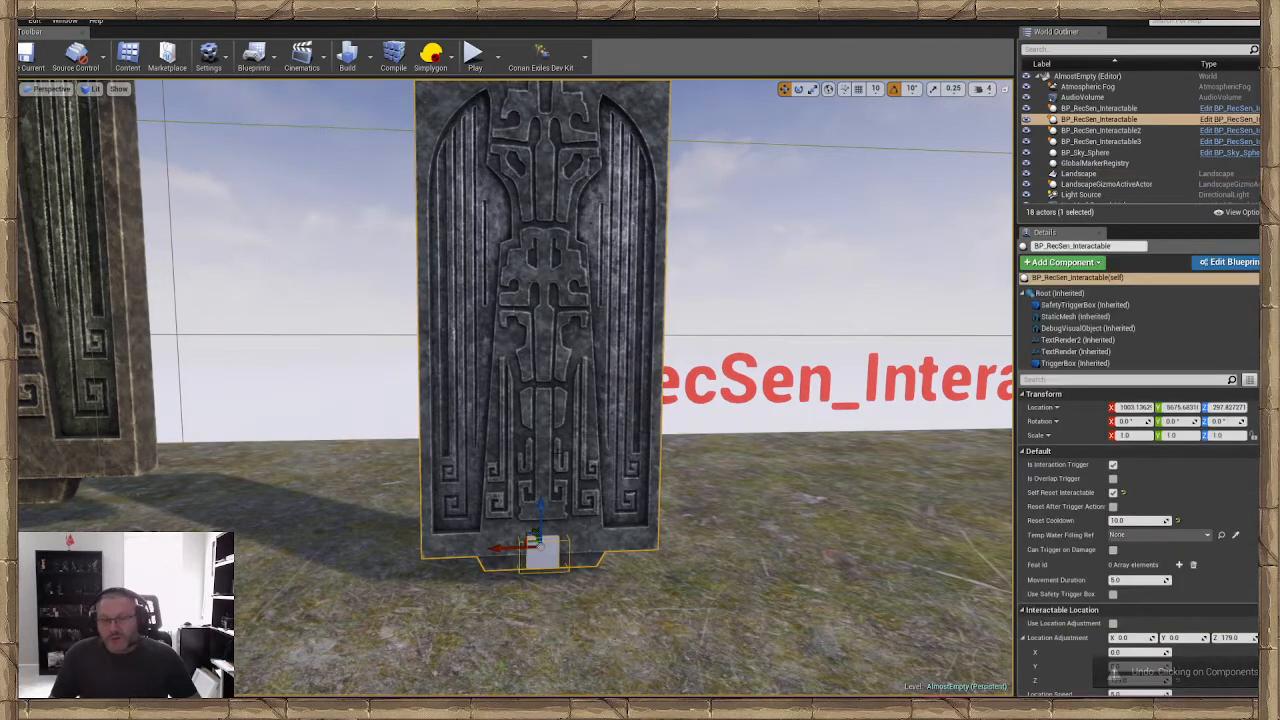
{"action": "right_click_drag", "start_coordinate": [616, 524], "coordinate": [586, 560]}
{"action": "key", "text": "w"}
{"action": "key", "text": "e"}
{"action": "key", "text": "r"}
{"action": "left_click_drag", "start_coordinate": [620, 508], "coordinate": [670, 455]}
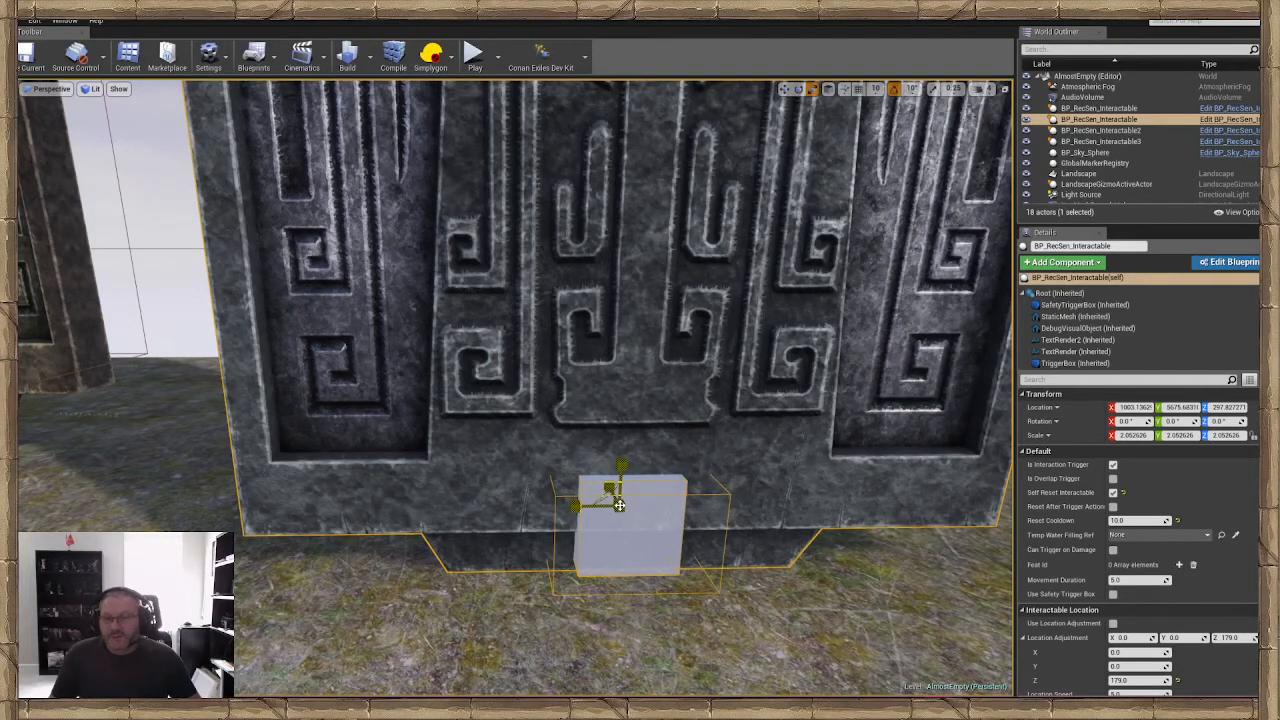
{"action": "key", "text": "ctrl+z"}
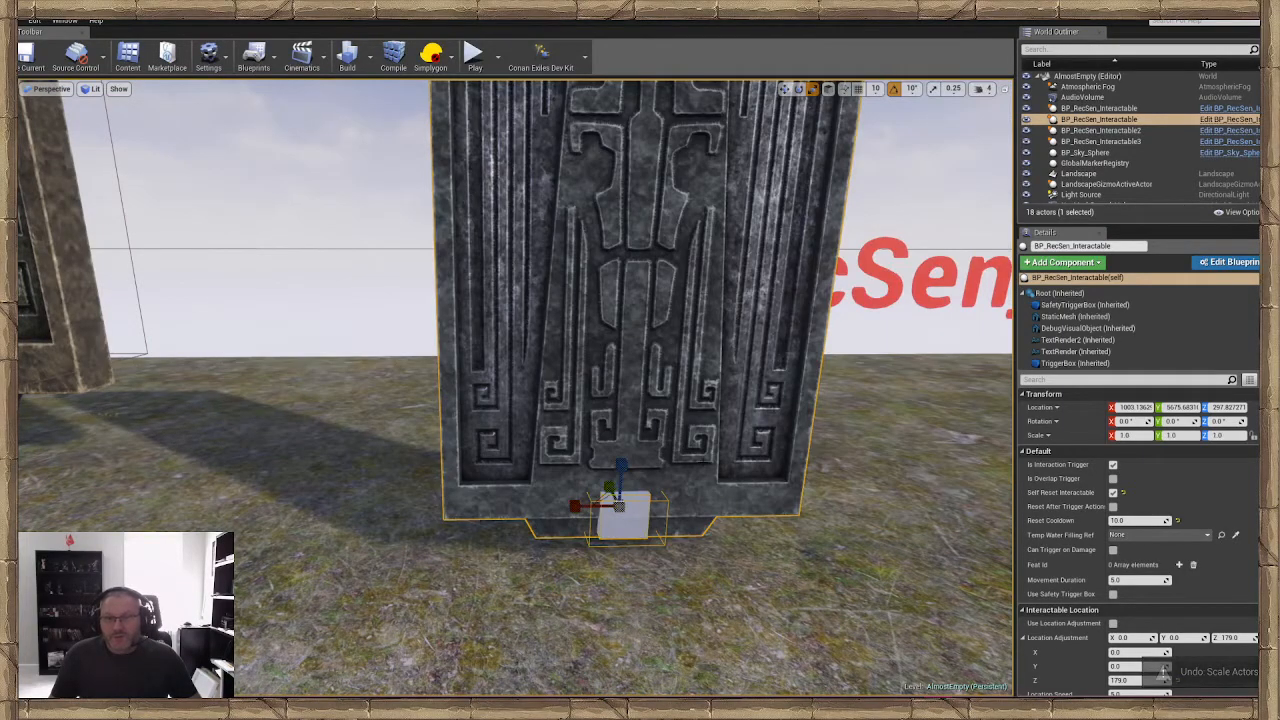
{"action": "double_click", "coordinate": [670, 455]}
{"action": "key", "text": "s"}
{"action": "right_click_drag", "start_coordinate": [670, 455], "coordinate": [669, 414]}
{"action": "left_click", "coordinate": [670, 455]}
{"action": "left_click", "coordinate": [591, 412]}
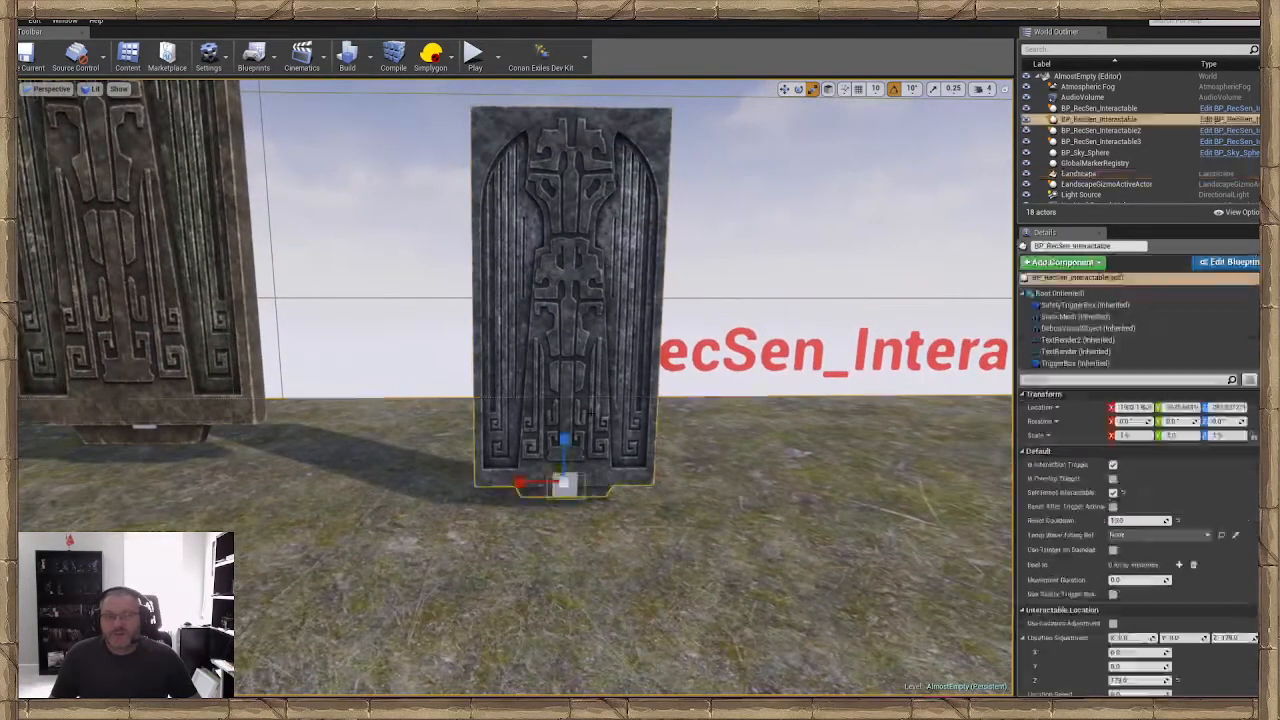
Select the interactable's door mesh component, turn on scale snapping, and scale the mesh down uniformly to about 0.144
{"action": "double_click", "coordinate": [591, 412]}
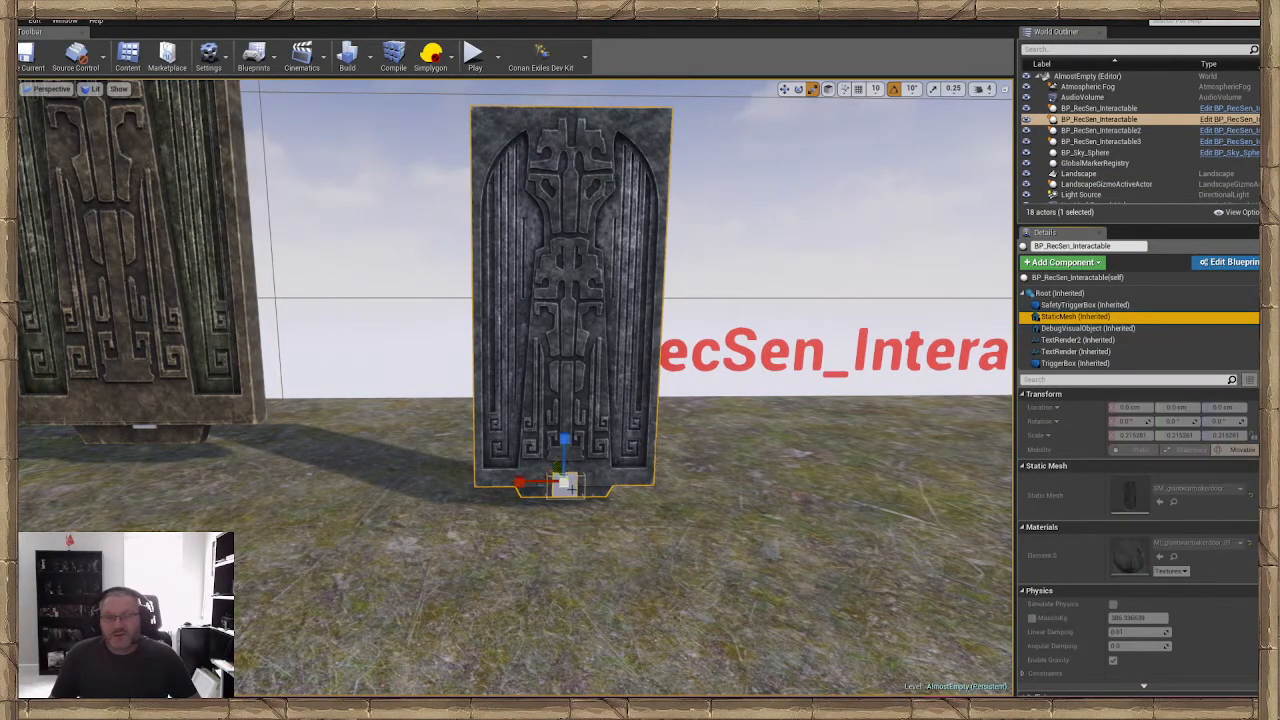
{"action": "key", "text": "space"}
{"action": "key", "text": "space"}
{"action": "key", "text": "space"}
{"action": "left_click_drag", "start_coordinate": [566, 483], "coordinate": [648, 431]}
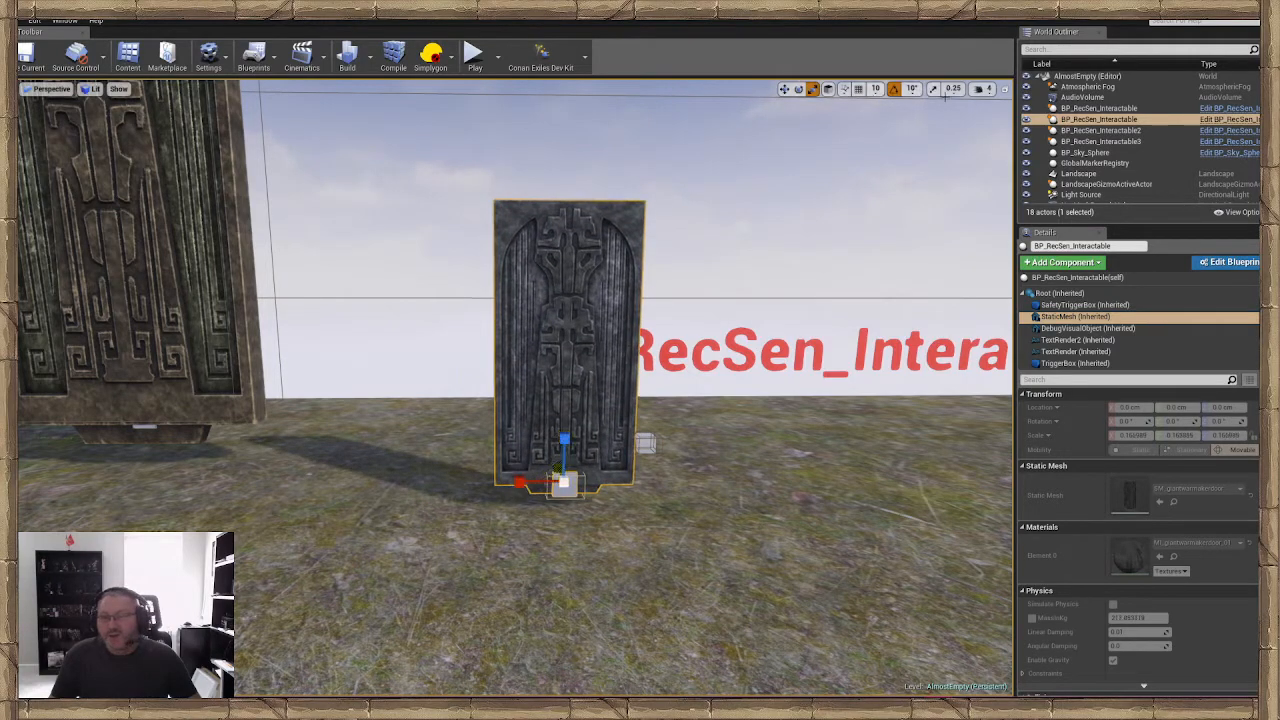
{"action": "left_click", "coordinate": [933, 88]}
{"action": "scroll", "coordinate": [519, 399], "scroll_direction": "up", "scroll_amount": 6}
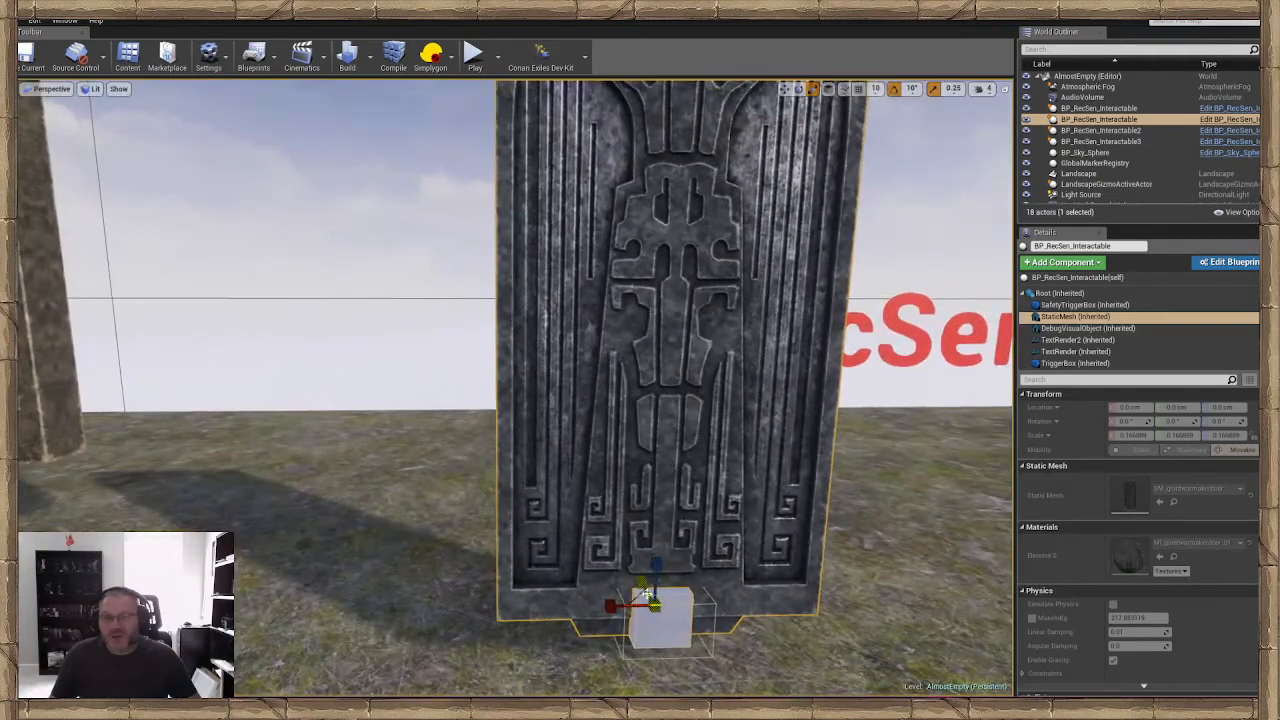
{"action": "mouse_move", "coordinate": [655, 605]}
{"action": "left_mouse_down"}
{"action": "mouse_move", "coordinate": [694, 570]}
{"action": "mouse_move", "coordinate": [638, 620]}
{"action": "left_mouse_up"}
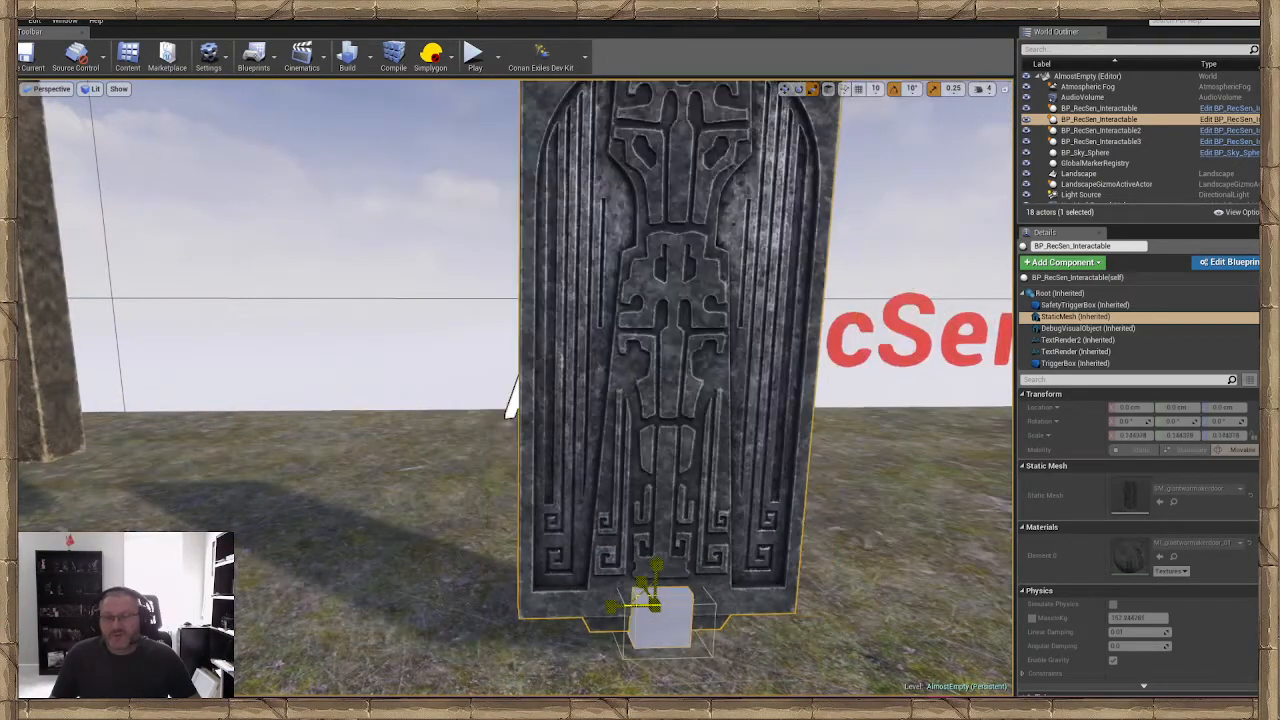
{"action": "scroll", "coordinate": [510, 400], "scroll_direction": "down", "scroll_amount": 6}
{"action": "scroll", "coordinate": [499, 517], "scroll_direction": "up", "scroll_amount": 2}
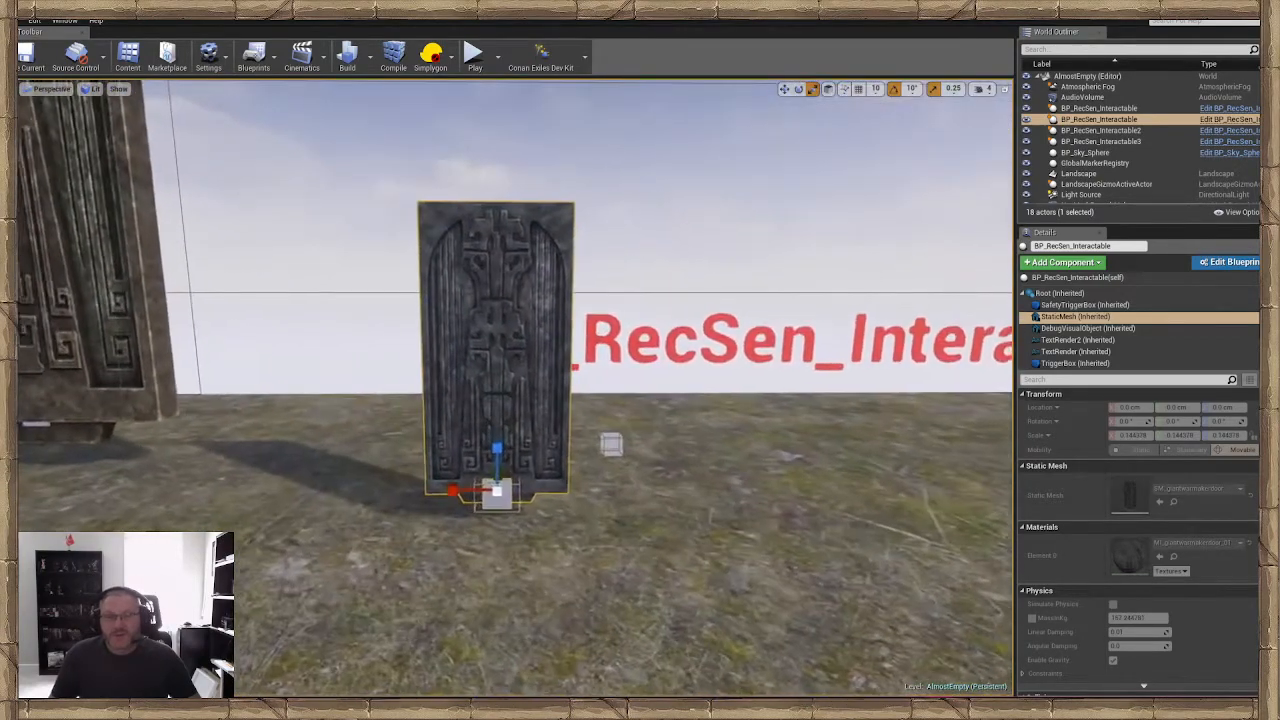
Enlarge the door mesh component slightly relative to its cube, select the landscape instead, and save the level
{"action": "left_click_drag", "start_coordinate": [506, 492], "coordinate": [546, 456]}
{"action": "left_click", "coordinate": [610, 570]}
{"action": "key", "text": "w"}
{"action": "right_click_drag", "start_coordinate": [610, 570], "coordinate": [515, 540]}
{"action": "key", "text": "a"}
{"action": "left_click", "coordinate": [583, 535]}
{"action": "key", "text": "d"}
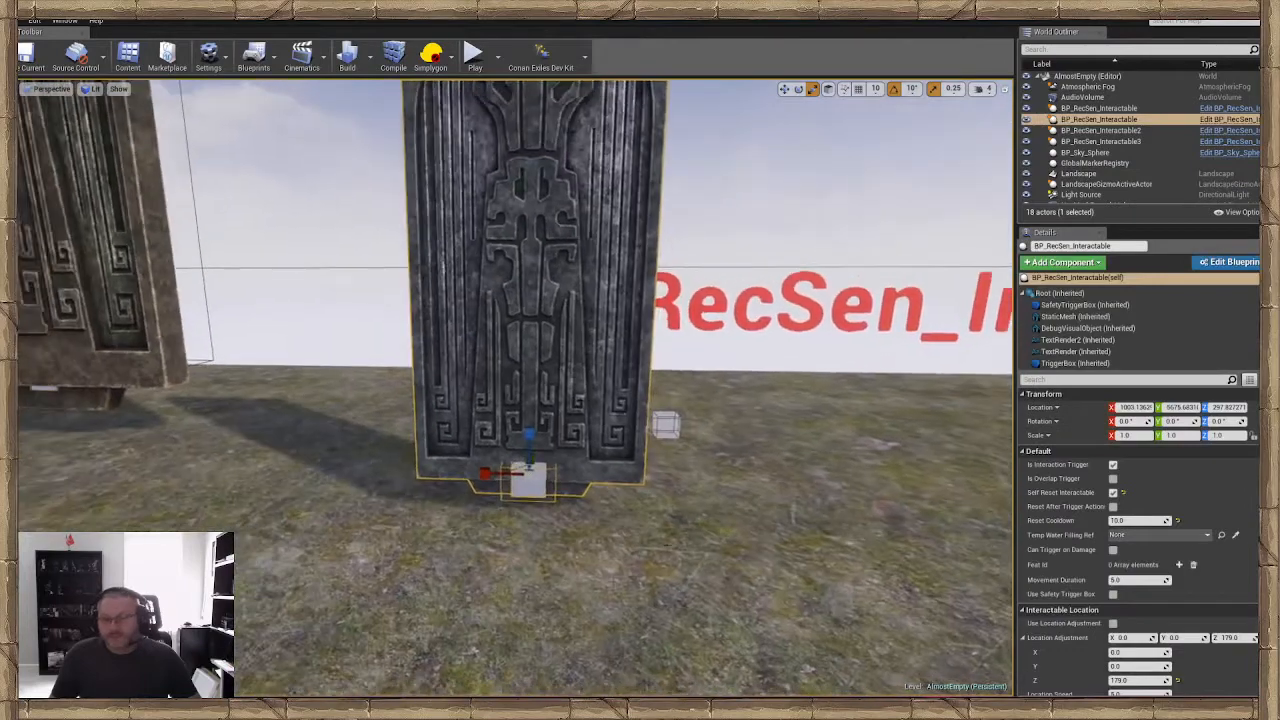
{"action": "left_click", "coordinate": [611, 578]}
{"action": "key", "text": "a"}
{"action": "right_click_drag", "start_coordinate": [611, 578], "coordinate": [632, 566]}
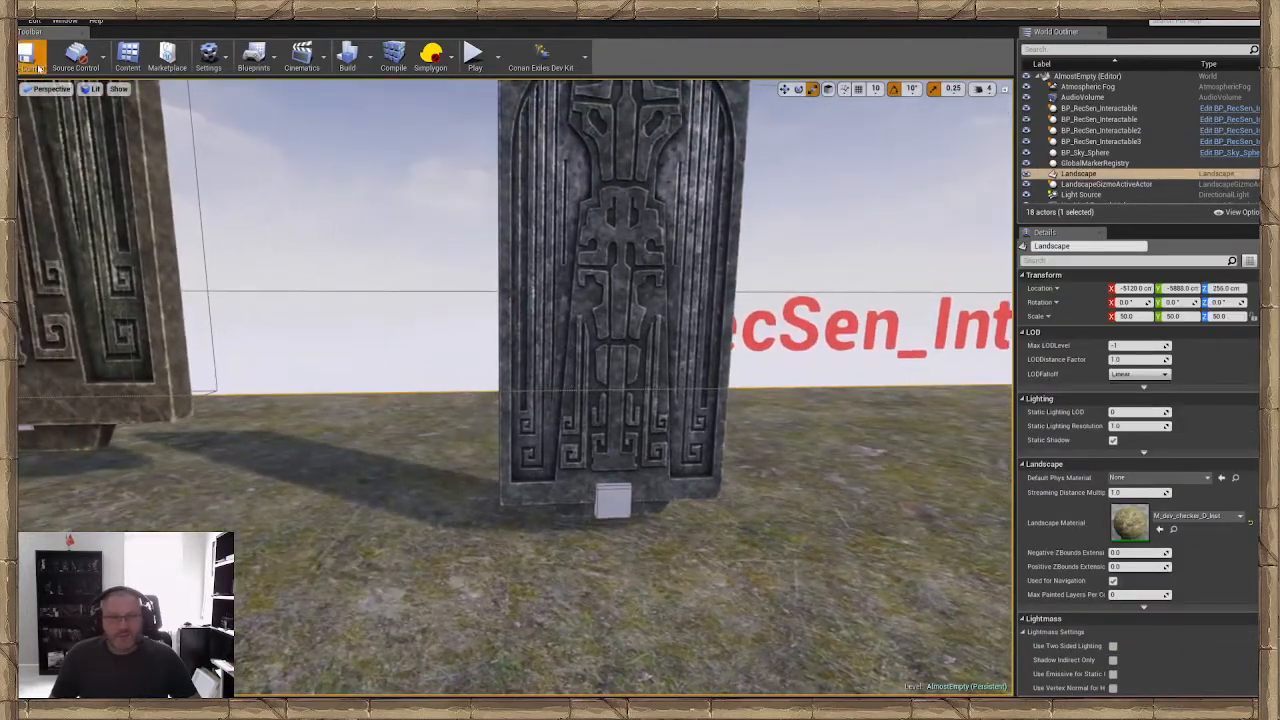
{"action": "left_click", "coordinate": [36, 66]}
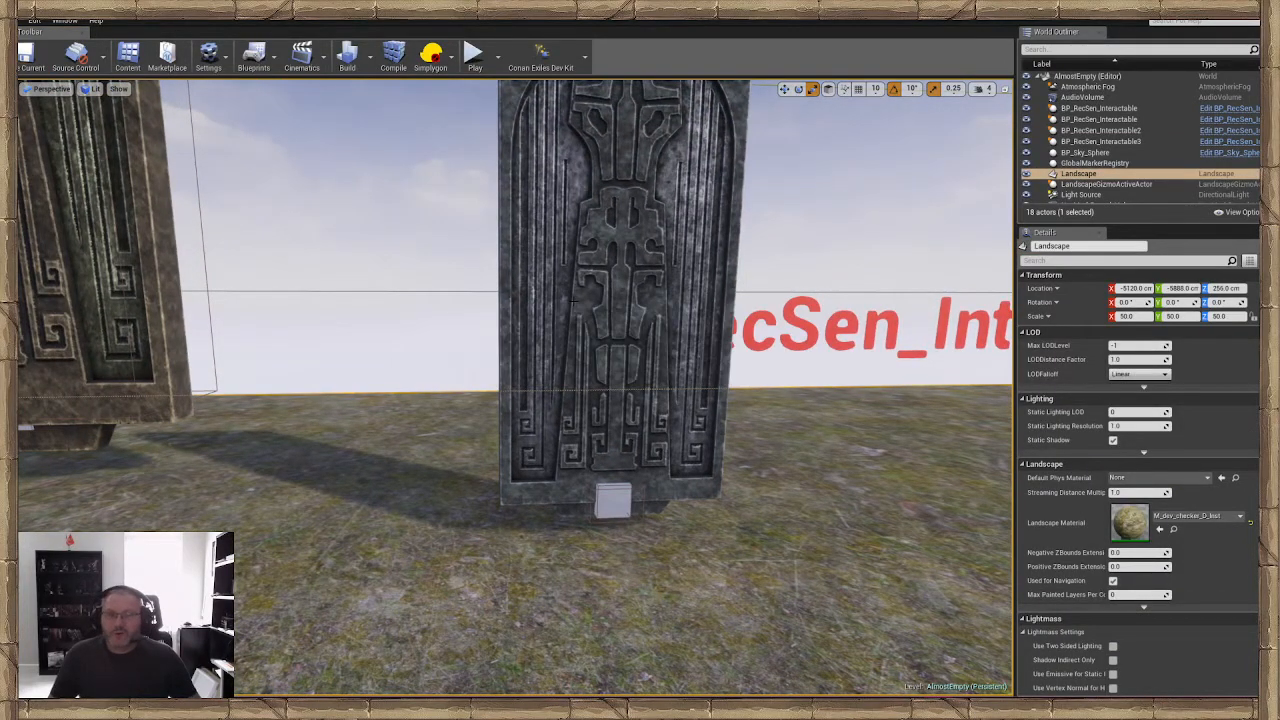
Examine the cube at the door's base from the side and select its TriggerBox component to inspect the interaction area
{"action": "right_click_drag", "start_coordinate": [496, 292], "coordinate": [530, 318]}
{"action": "key", "text": "a"}
{"action": "key", "text": "w"}
{"action": "key", "text": "d"}
{"action": "key", "text": "s"}
{"action": "key", "text": "w"}
{"action": "right_click_drag", "start_coordinate": [728, 372], "coordinate": [720, 372]}
{"action": "key", "text": "a"}
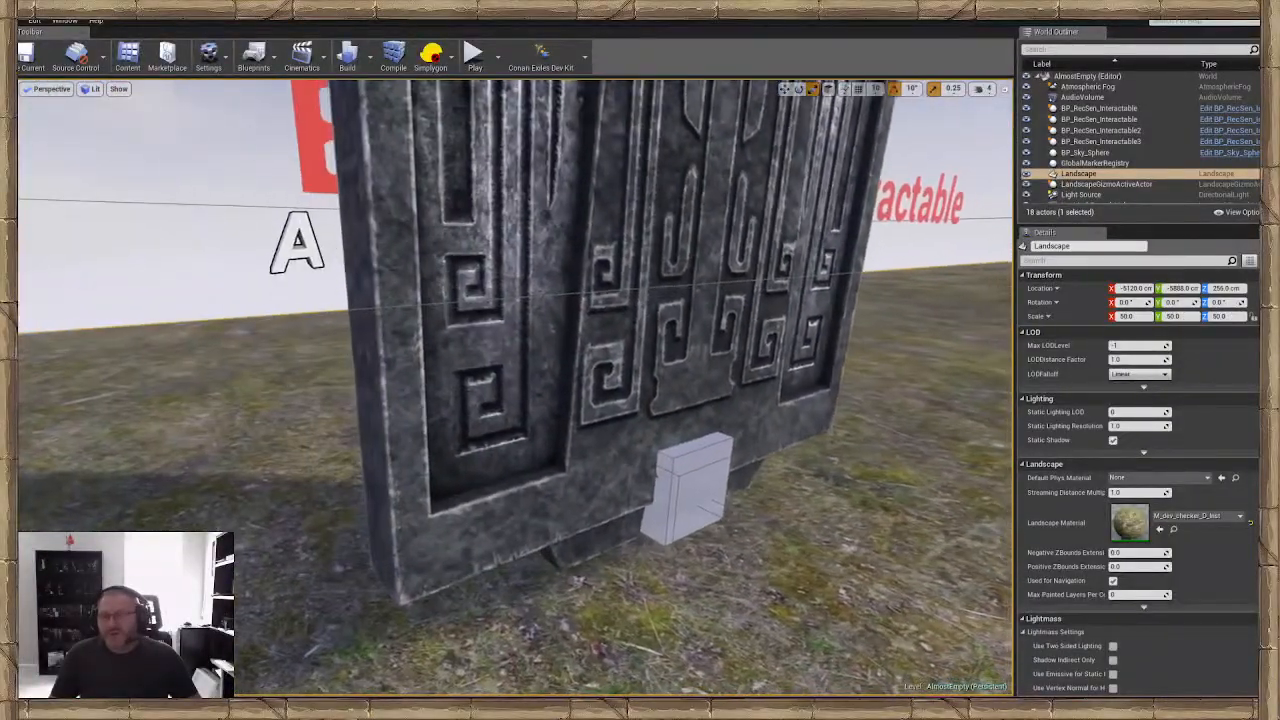
{"action": "left_click", "coordinate": [721, 458]}
{"action": "double_click", "coordinate": [722, 461]}
{"action": "key", "text": "d"}
{"action": "right_click_drag", "start_coordinate": [722, 461], "coordinate": [690, 436]}
{"action": "scroll", "coordinate": [1077, 358], "scroll_direction": "down", "scroll_amount": 1}
{"action": "left_click", "coordinate": [1077, 362]}
{"action": "key", "text": "a"}
{"action": "key", "text": "w"}
{"action": "key", "text": "d"}
{"action": "key", "text": "s"}
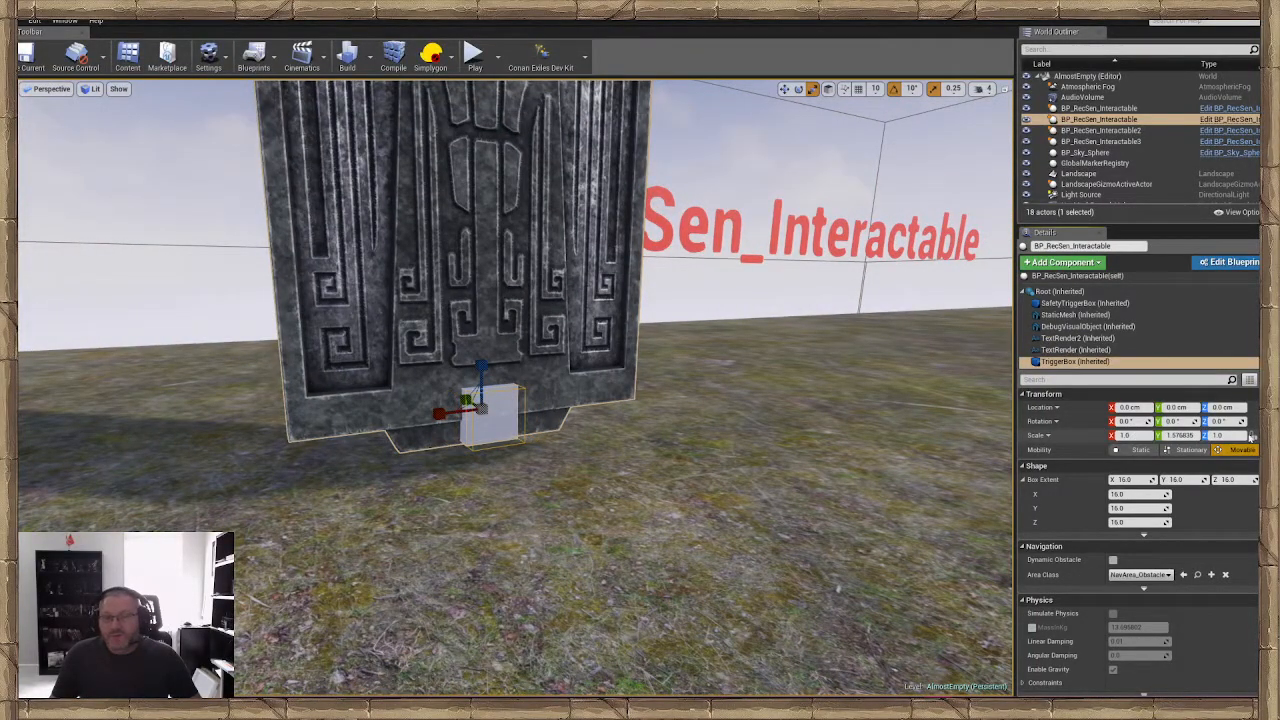
Go to the two plain interactable cubes and select BP_RecSen_Interactable2 to examine its trigger box
{"action": "key", "text": "w"}
{"action": "mouse_move", "coordinate": [806, 530]}
{"action": "right_mouse_down"}
{"action": "mouse_move", "coordinate": [780, 530]}
{"action": "mouse_move", "coordinate": [860, 525]}
{"action": "mouse_move", "coordinate": [808, 530]}
{"action": "right_mouse_up"}
{"action": "key", "text": "a"}
{"action": "key", "text": "d"}
{"action": "right_click_drag", "start_coordinate": [626, 338], "coordinate": [650, 312]}
{"action": "key", "text": "s"}
{"action": "key", "text": "w"}
{"action": "key", "text": "s"}
{"action": "key", "text": "w"}
{"action": "right_click_drag", "start_coordinate": [551, 312], "coordinate": [551, 387]}
{"action": "key", "text": "s"}
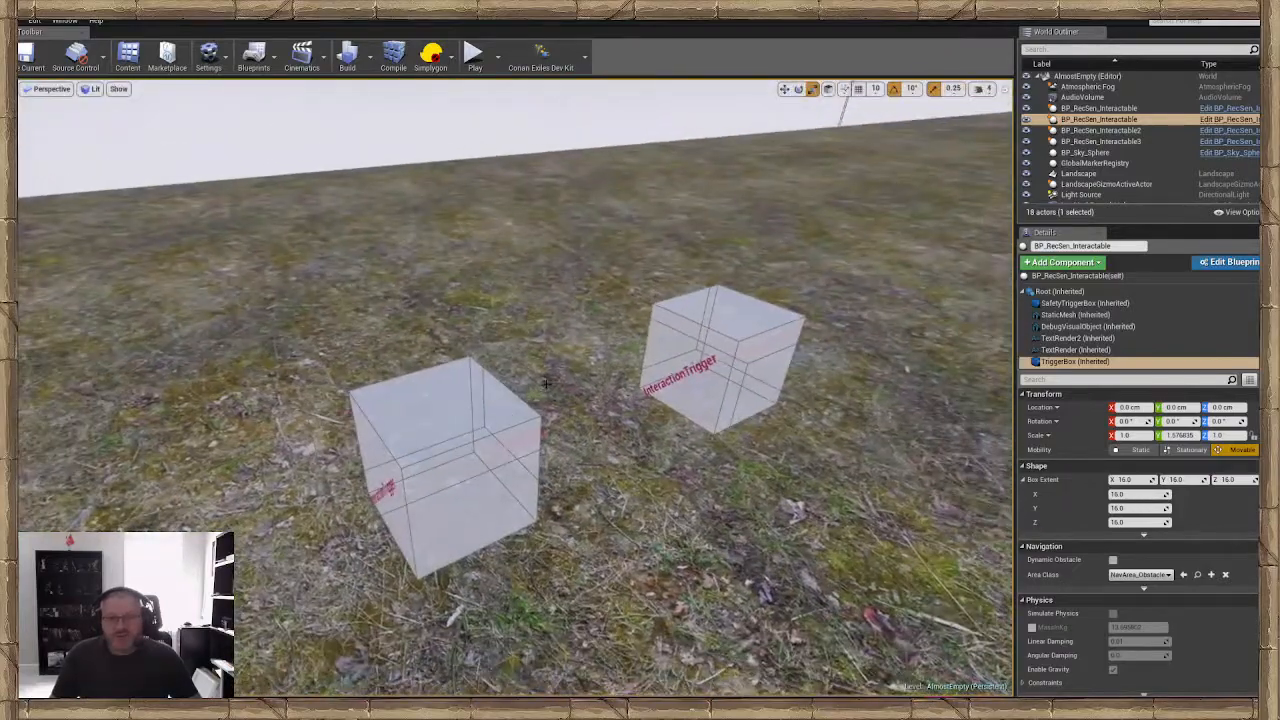
{"action": "left_click", "coordinate": [546, 383]}
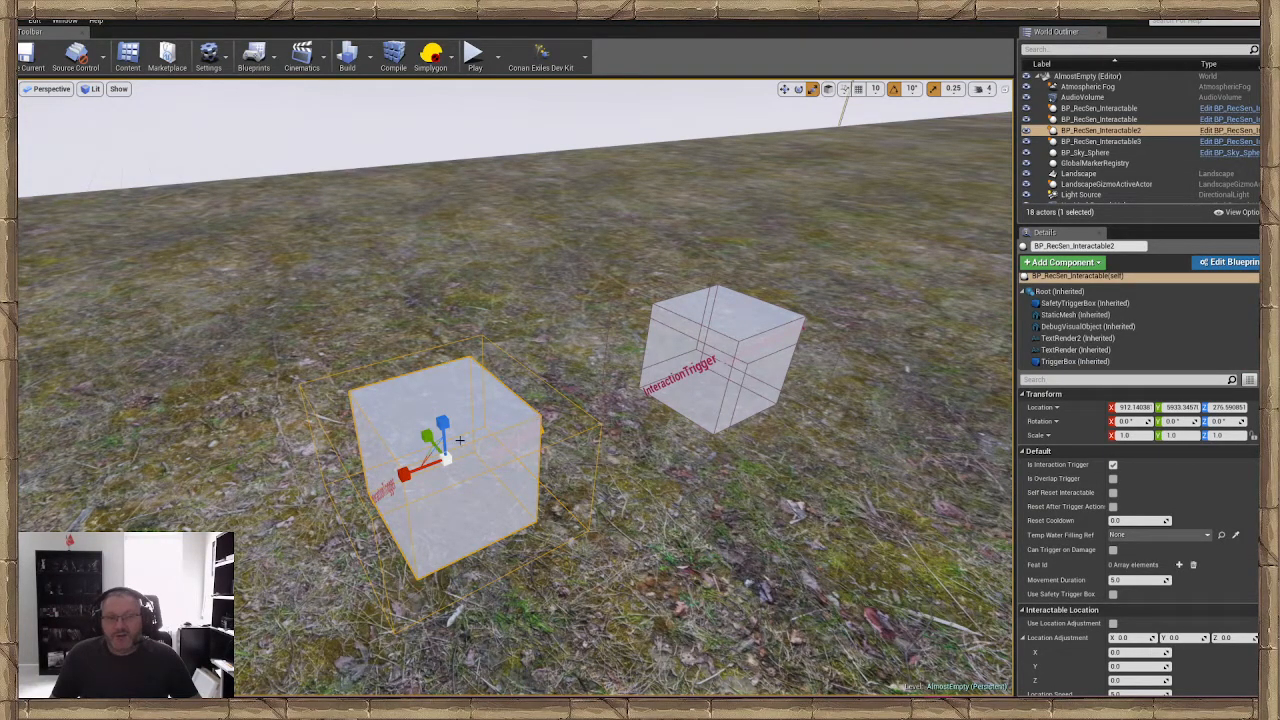
Return to the door interactable and scale its TriggerBox component along X to about 6.42 so it spans the door's width
{"action": "key", "text": "s"}
{"action": "right_click_drag", "start_coordinate": [494, 398], "coordinate": [595, 488]}
{"action": "key", "text": "w"}
{"action": "left_click", "coordinate": [520, 478]}
{"action": "key", "text": "s"}
{"action": "key", "text": "w"}
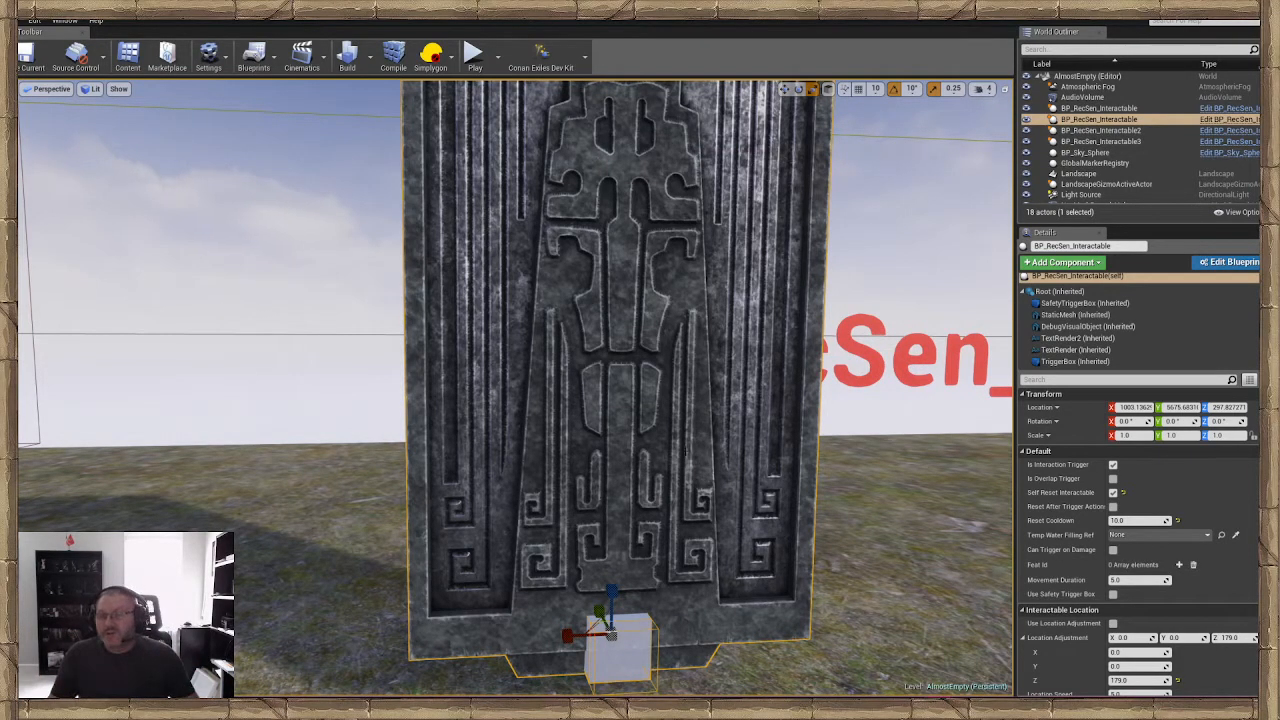
{"action": "double_click", "coordinate": [1075, 361]}
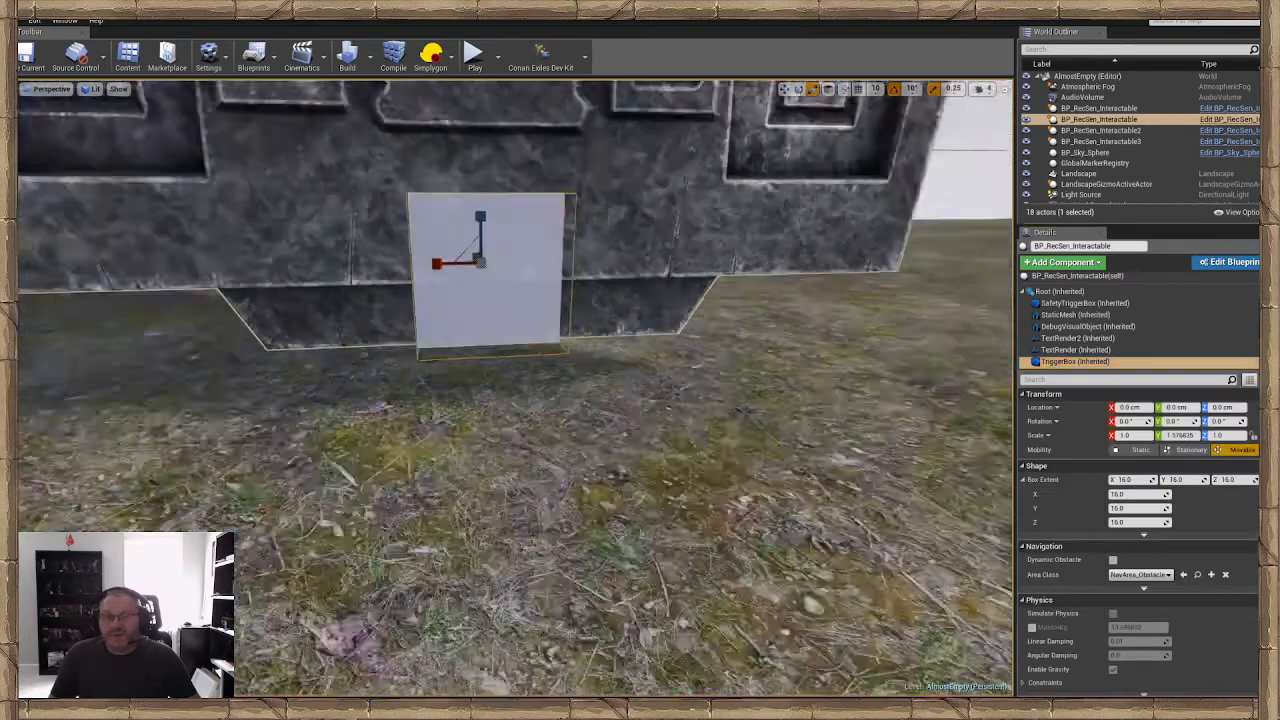
{"action": "key", "text": "s"}
{"action": "mouse_move", "coordinate": [800, 130]}
{"action": "right_mouse_down"}
{"action": "mouse_move", "coordinate": [785, 108]}
{"action": "mouse_move", "coordinate": [788, 130]}
{"action": "right_mouse_up"}
{"action": "left_click", "coordinate": [798, 90]}
{"action": "left_click", "coordinate": [812, 91]}
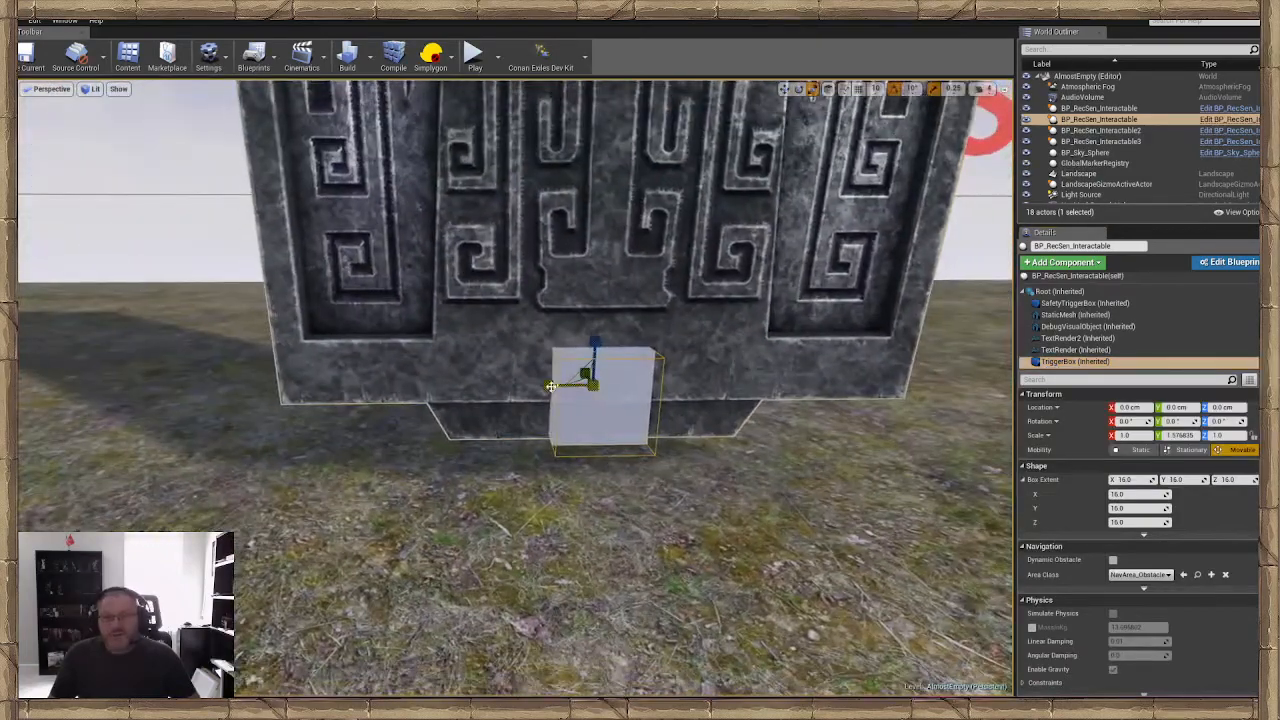
{"action": "left_click_drag", "start_coordinate": [548, 385], "coordinate": [418, 387]}
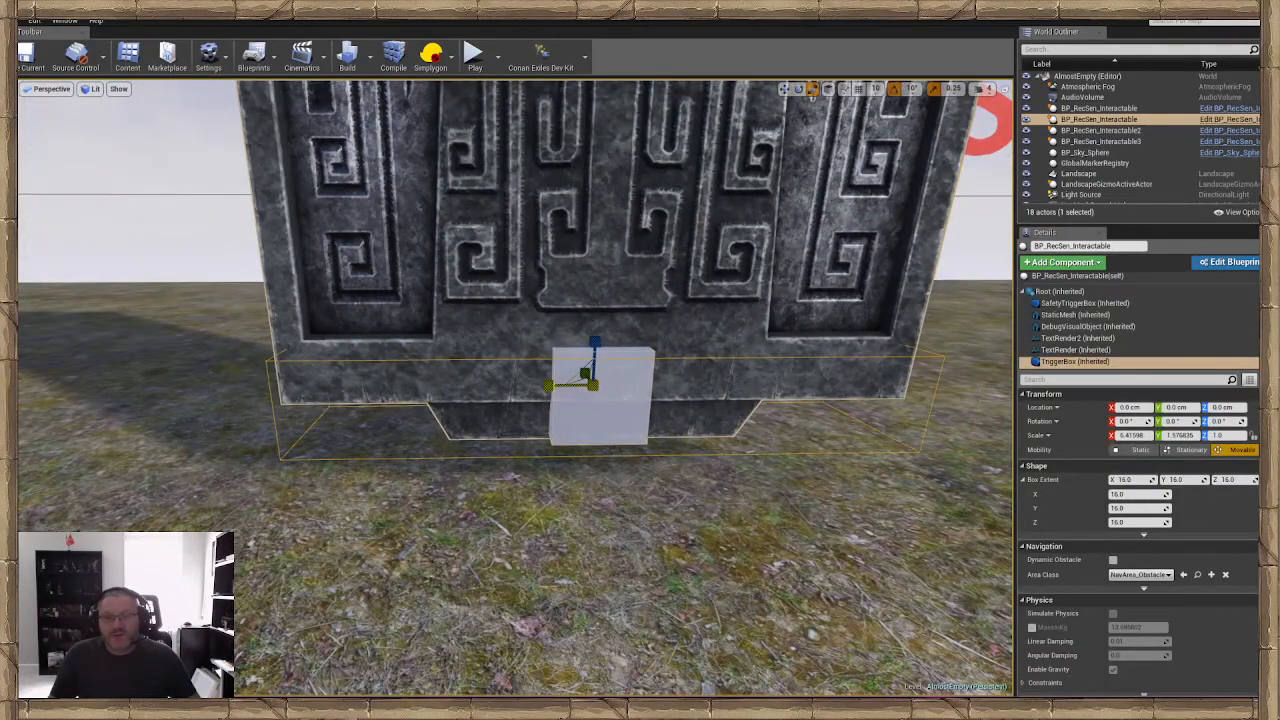
Scale the door's TriggerBox component along Z to about 7.38 and raise it to a Z location of about 104 cm
{"action": "right_click_drag", "start_coordinate": [548, 385], "coordinate": [680, 330]}
{"action": "key", "text": "s"}
{"action": "key", "text": "a"}
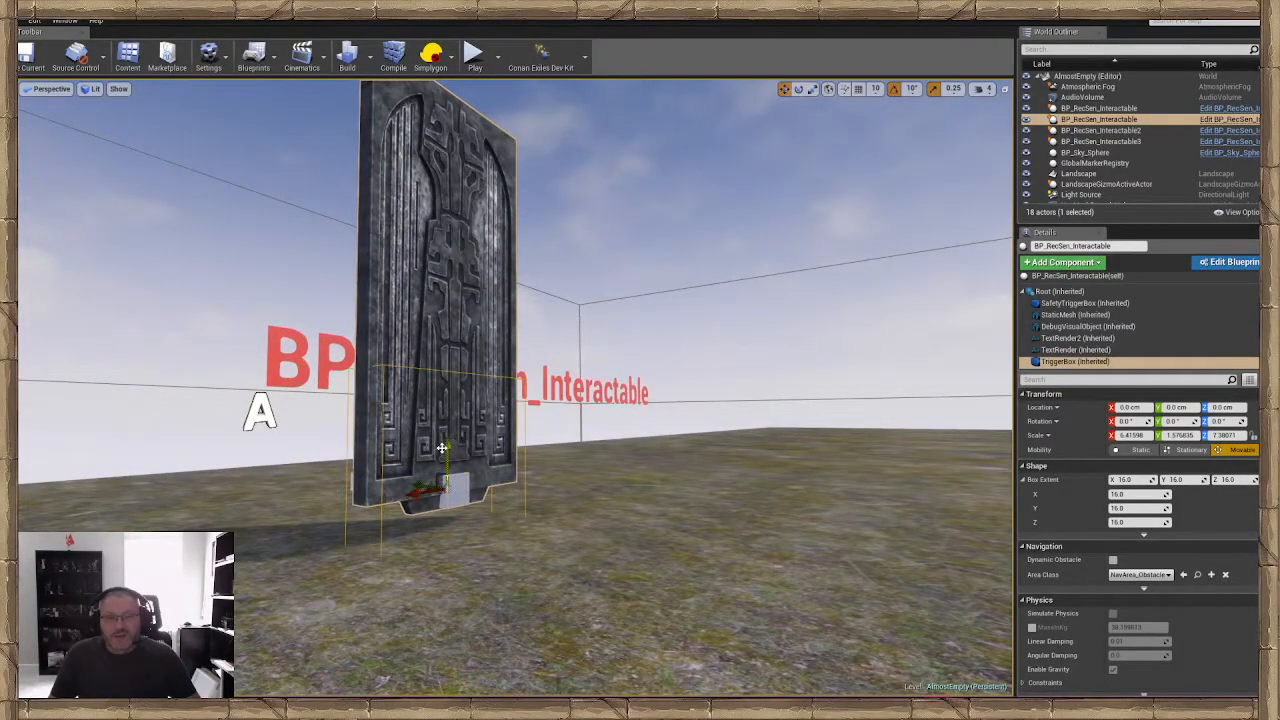
{"action": "left_click_drag", "start_coordinate": [453, 355], "coordinate": [453, 345]}
Scale the door's TriggerBox component up slightly along Y so it extends further beyond both door faces
{"action": "key", "text": "d"}
{"action": "right_click_drag", "start_coordinate": [453, 347], "coordinate": [500, 380]}
{"action": "key", "text": "a"}
{"action": "key", "text": "w"}
{"action": "right_click_drag", "start_coordinate": [551, 445], "coordinate": [553, 445]}
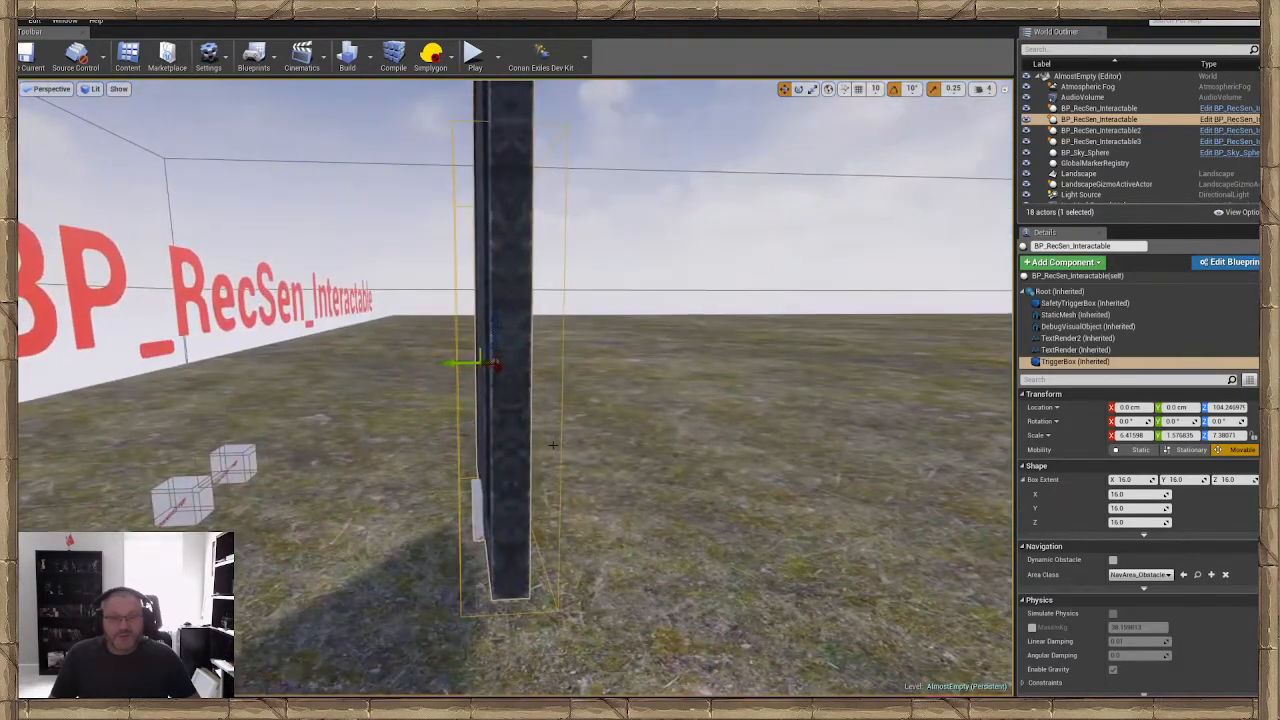
{"action": "left_click_drag", "start_coordinate": [450, 365], "coordinate": [444, 365]}
{"action": "key", "text": "a"}
{"action": "mouse_move", "coordinate": [444, 365]}
{"action": "right_mouse_down"}
{"action": "mouse_move", "coordinate": [660, 380]}
{"action": "mouse_move", "coordinate": [442, 330]}
{"action": "mouse_move", "coordinate": [460, 365]}
{"action": "right_mouse_up"}
{"action": "key", "text": "s"}
{"action": "key", "text": "w"}
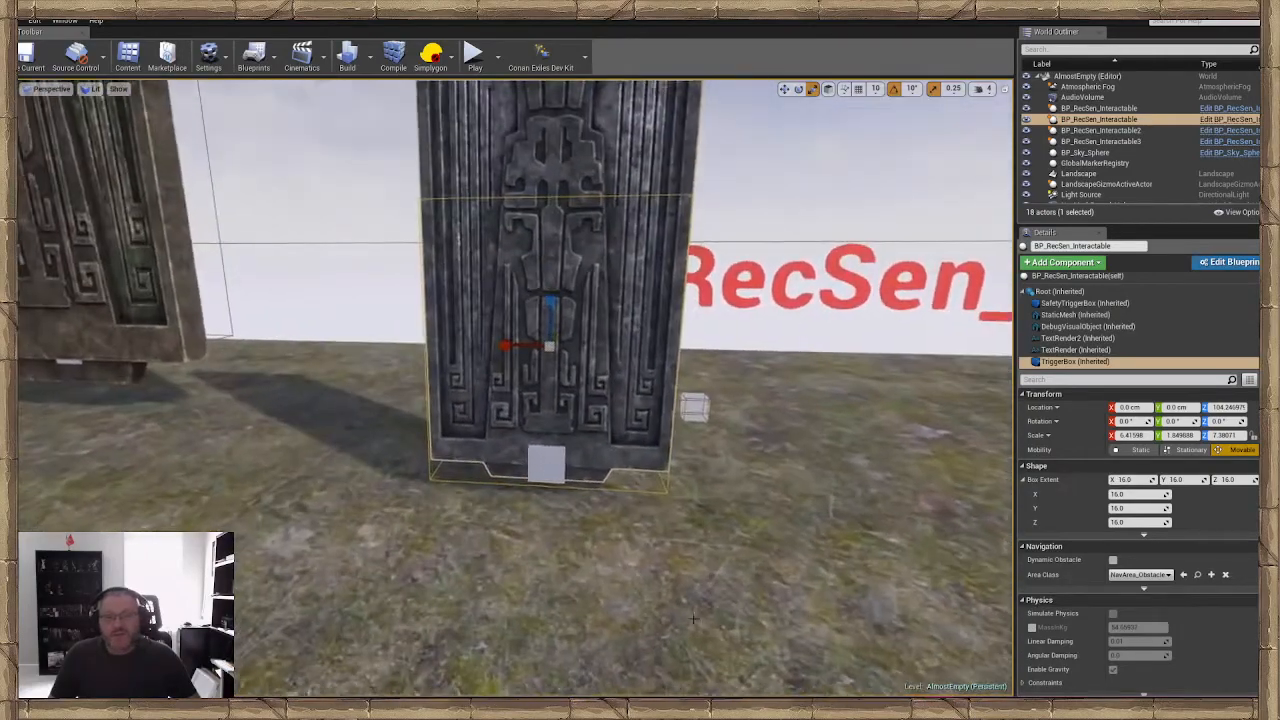
Deselect the door by selecting the landscape, and save the level
{"action": "left_click", "coordinate": [400, 420]}
{"action": "right_click_drag", "start_coordinate": [400, 420], "coordinate": [400, 400]}
{"action": "key", "text": "w"}
{"action": "key", "text": "w"}
{"action": "right_click_drag", "start_coordinate": [660, 584], "coordinate": [648, 580]}
{"action": "key", "text": "s"}
{"action": "left_click", "coordinate": [28, 56]}
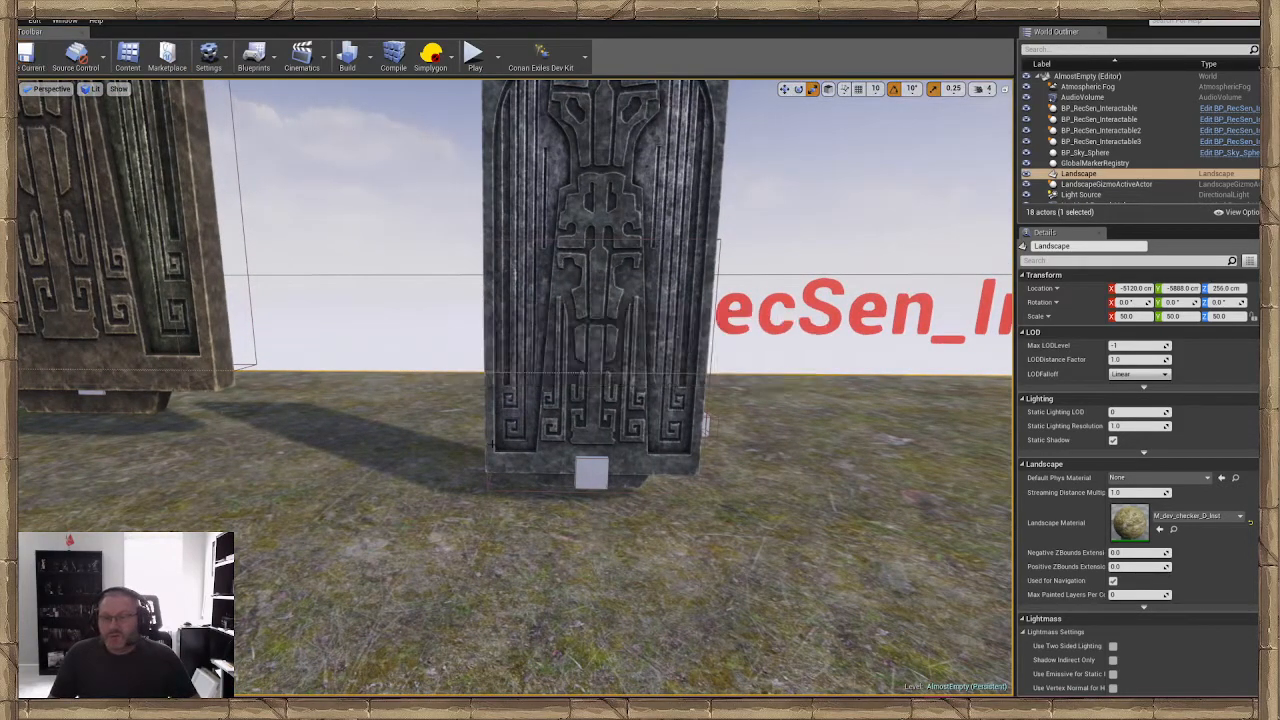
Play from the ground in front of the door, try interacting with the door without a key, and end the play session
{"action": "right_click", "coordinate": [629, 582]}
{"action": "left_click", "coordinate": [661, 543]}
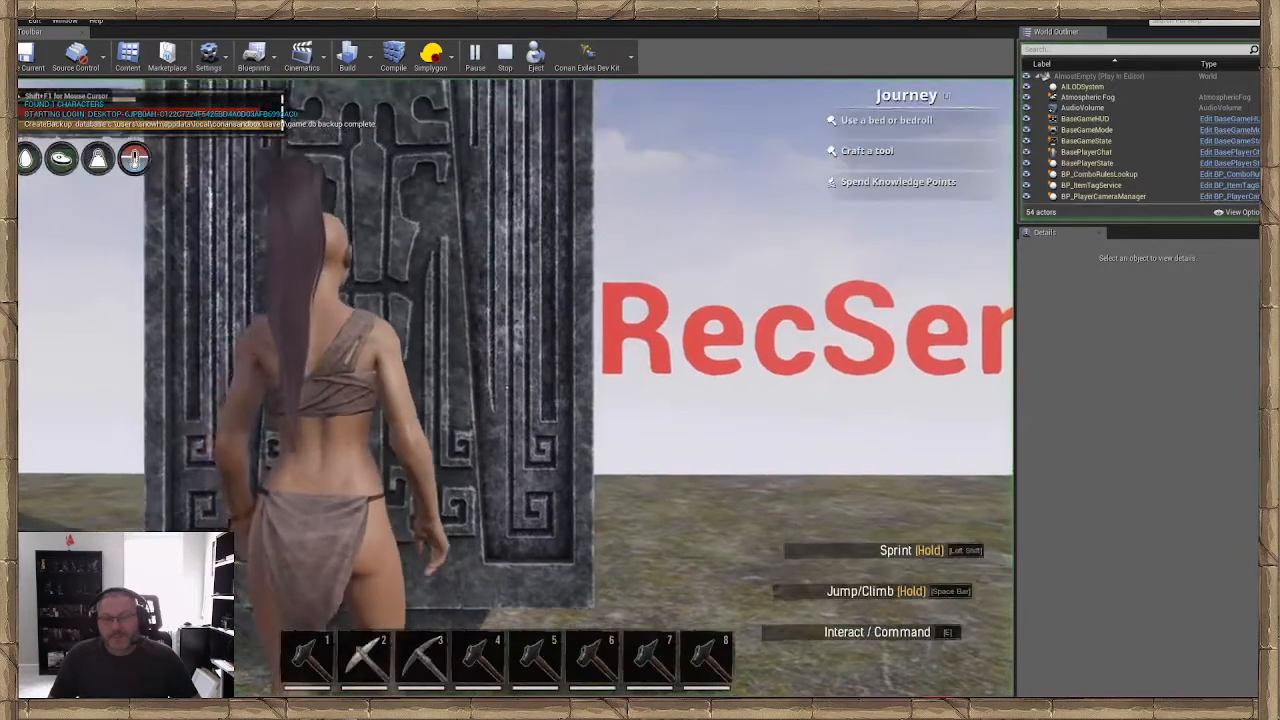
{"action": "key", "text": "w"}
{"action": "key", "text": "e"}
{"action": "key", "text": "s"}
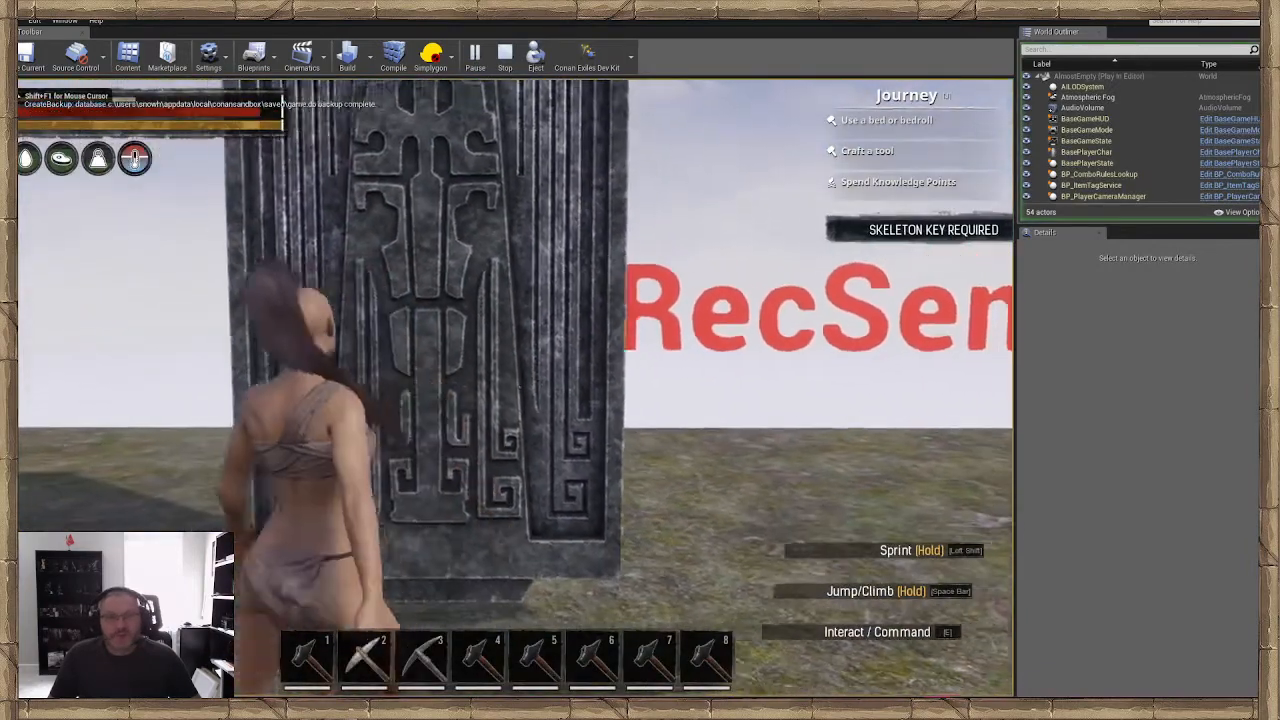
{"action": "key", "text": "a"}
{"action": "key", "text": "w"}
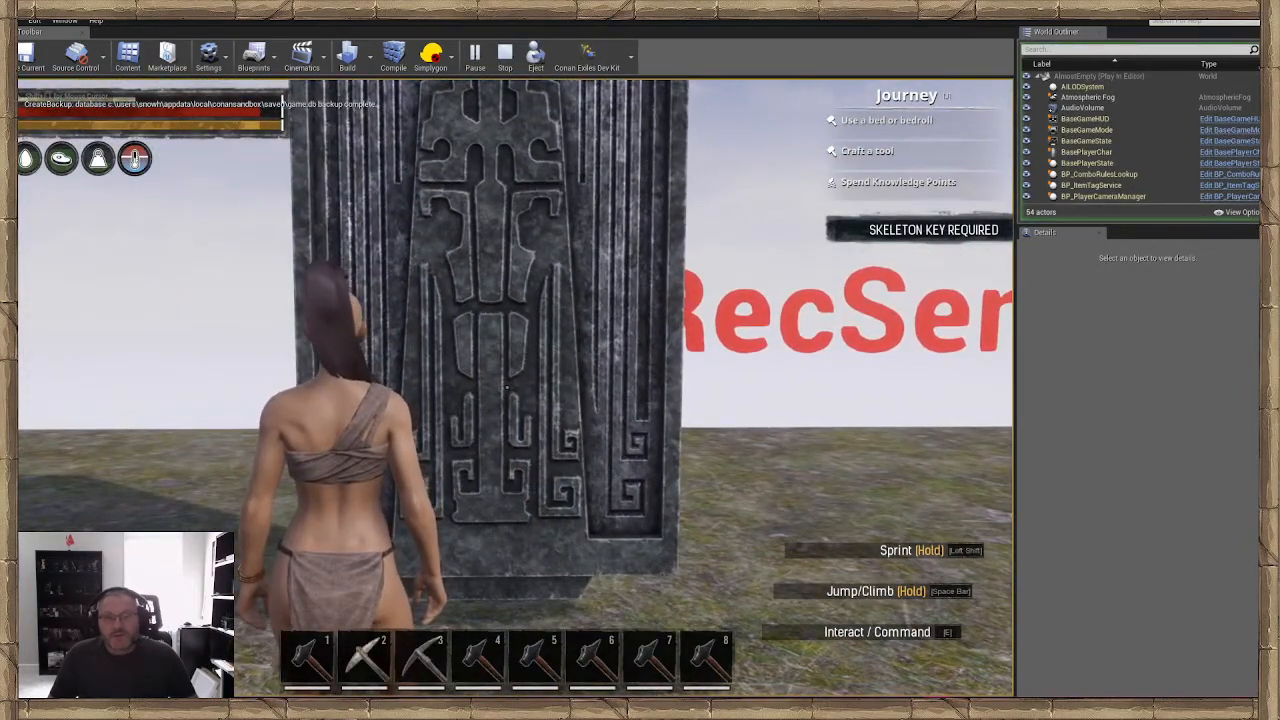
{"action": "key", "text": "Escape"}
Start another play session from the ground in front of the door
{"action": "key", "text": "s"}
{"action": "right_click_drag", "start_coordinate": [614, 562], "coordinate": [700, 562]}
{"action": "key", "text": "a"}
{"action": "right_click_drag", "start_coordinate": [640, 600], "coordinate": [556, 600]}
{"action": "key", "text": "d"}
{"action": "right_click", "coordinate": [592, 625]}
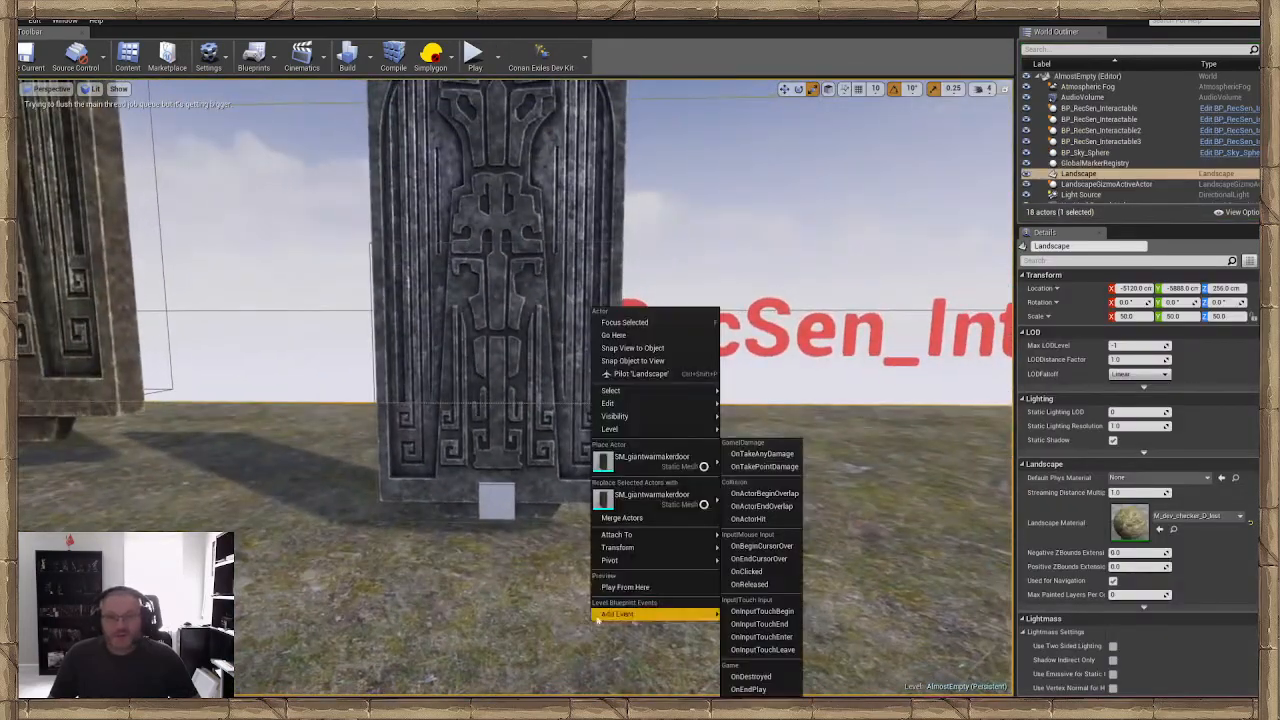
{"action": "left_click", "coordinate": [629, 594]}
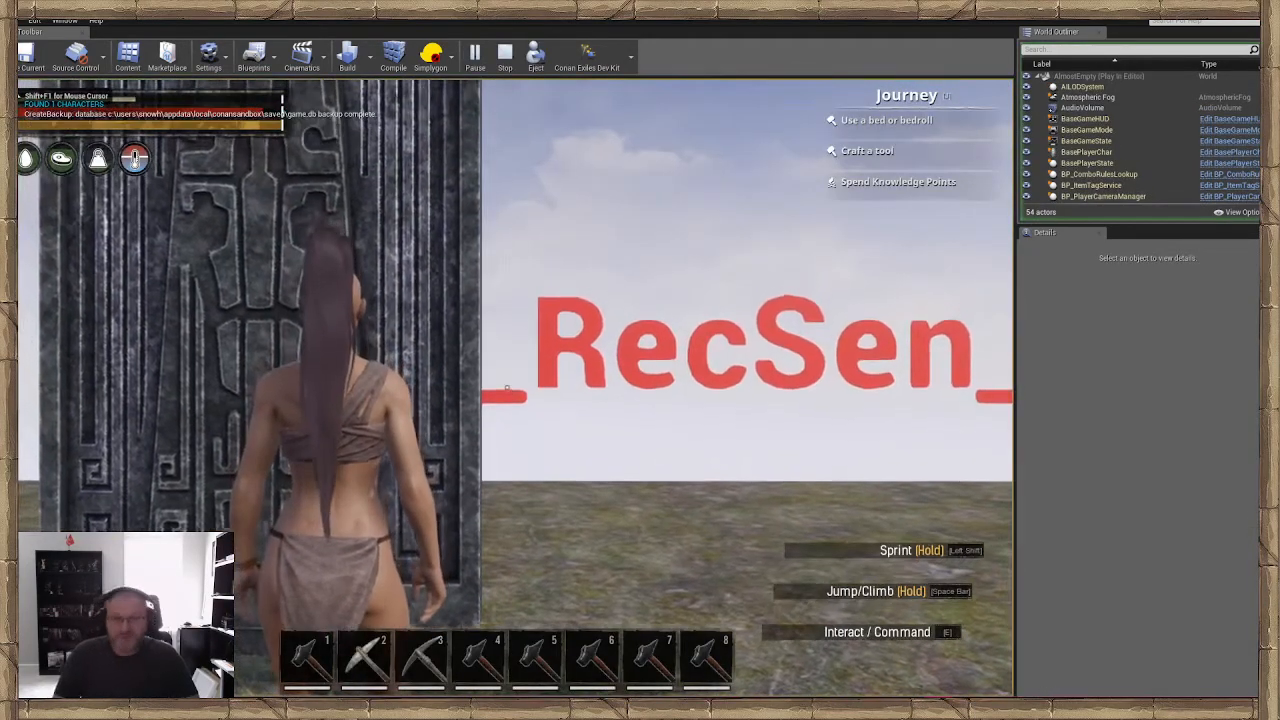
Spawn a Skeleton Key through the admin panel's item search for "key", and close the panel
{"action": "key", "text": "shift+Insert"}
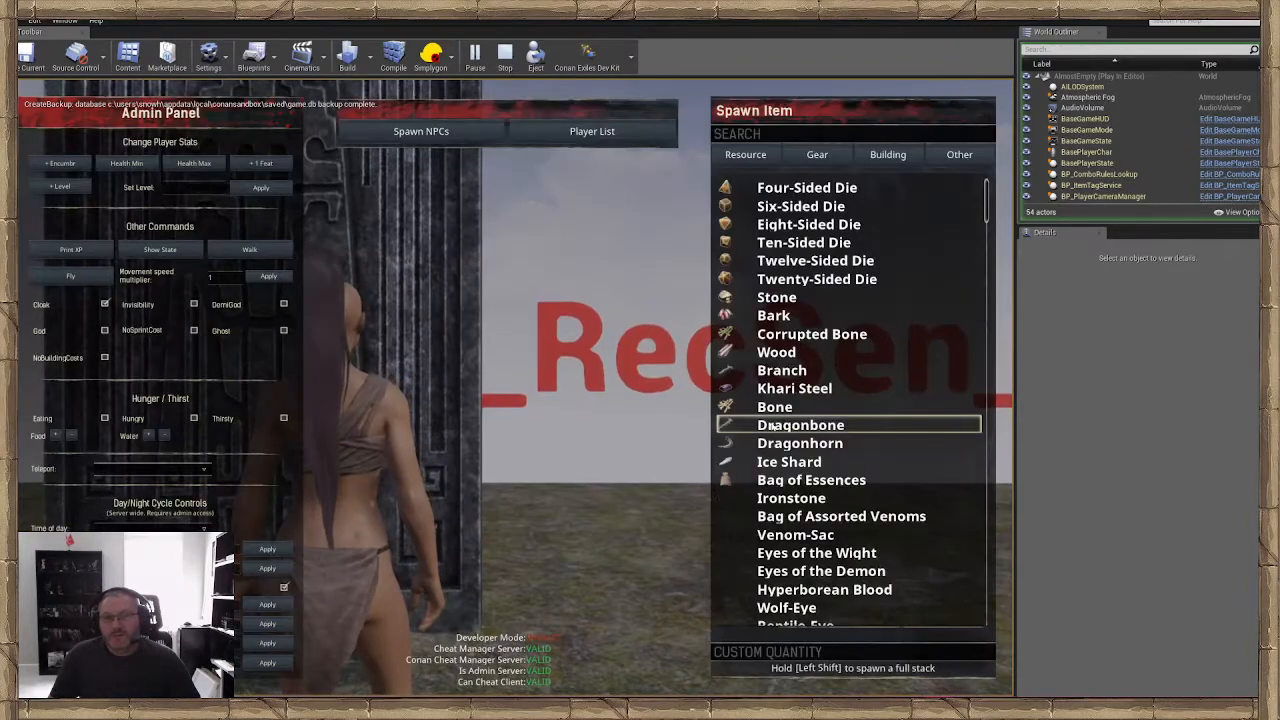
{"action": "left_click", "coordinate": [794, 138]}
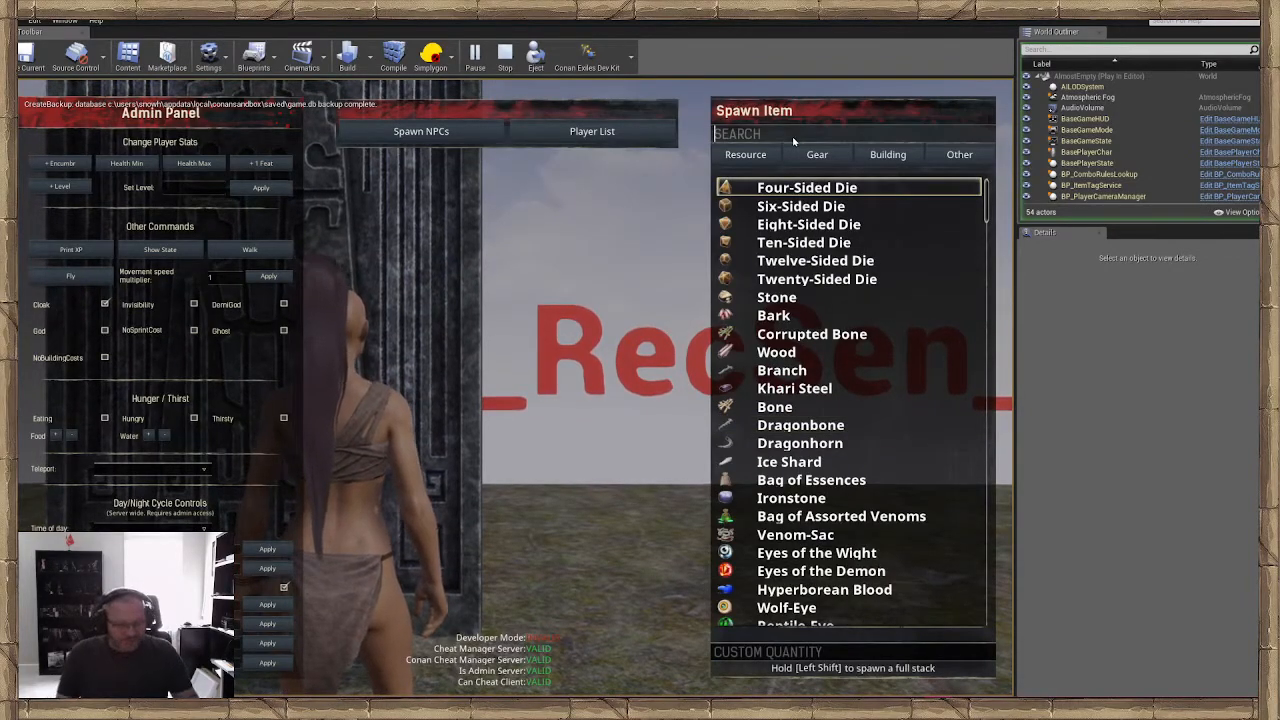
{"action": "type", "text": "sk"}
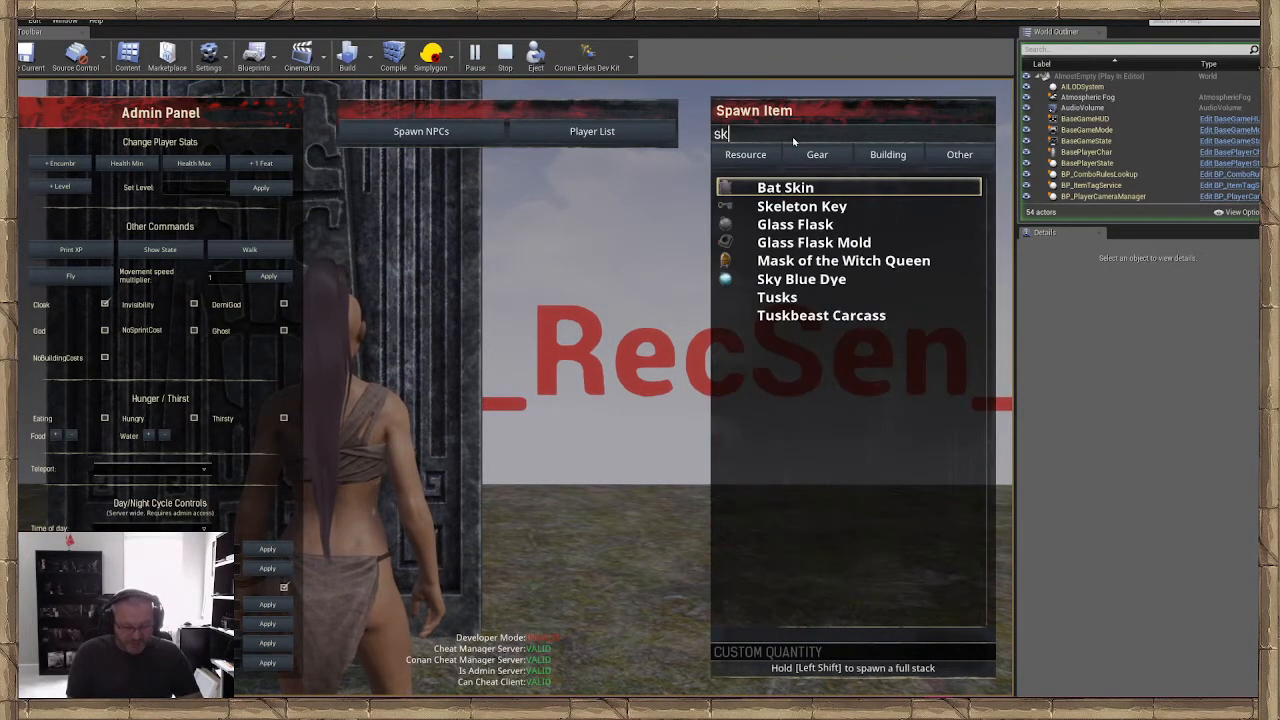
{"action": "key", "text": "BackSpace"}
{"action": "key", "text": "BackSpace"}
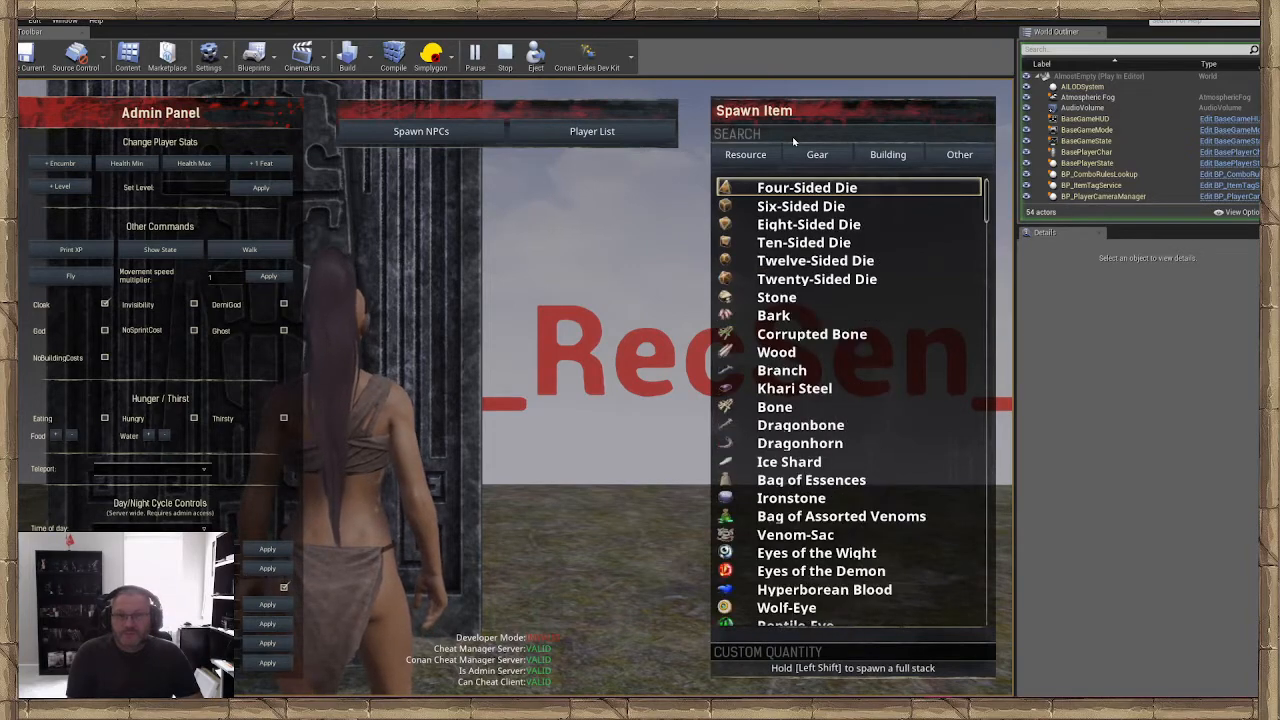
{"action": "type", "text": "key"}
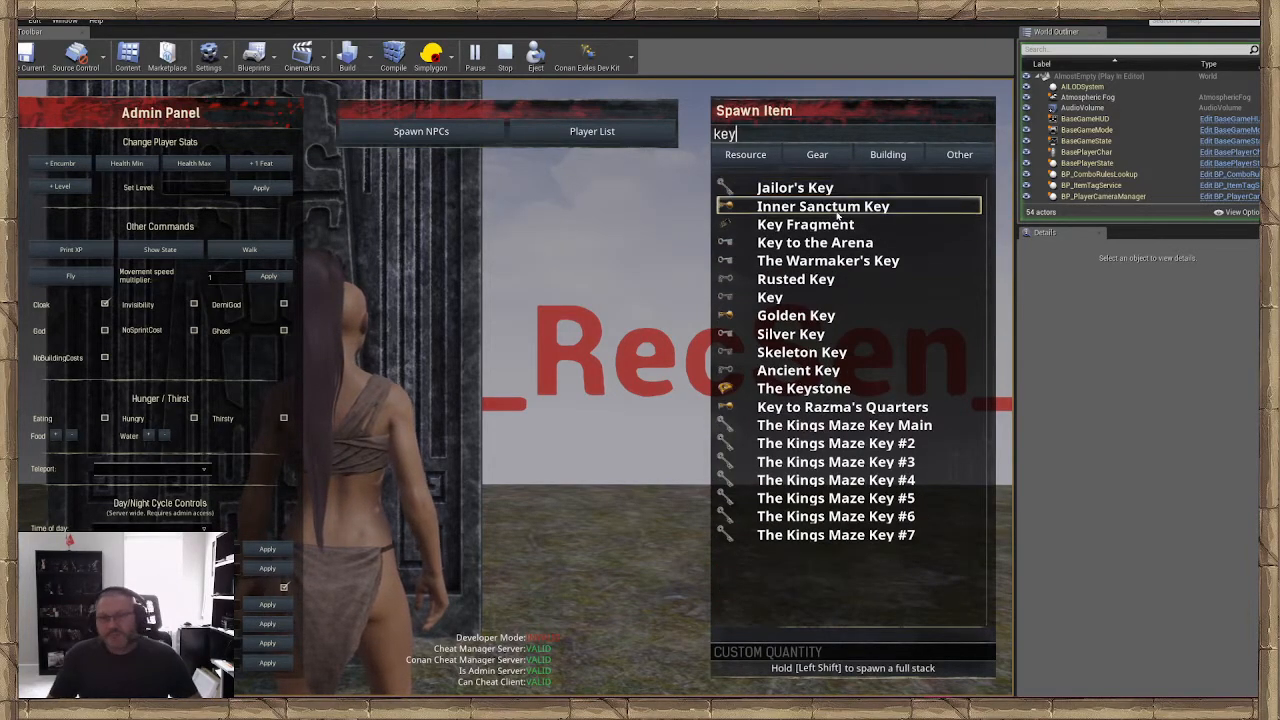
{"action": "left_click", "coordinate": [804, 354]}
{"action": "key", "text": "Escape"}
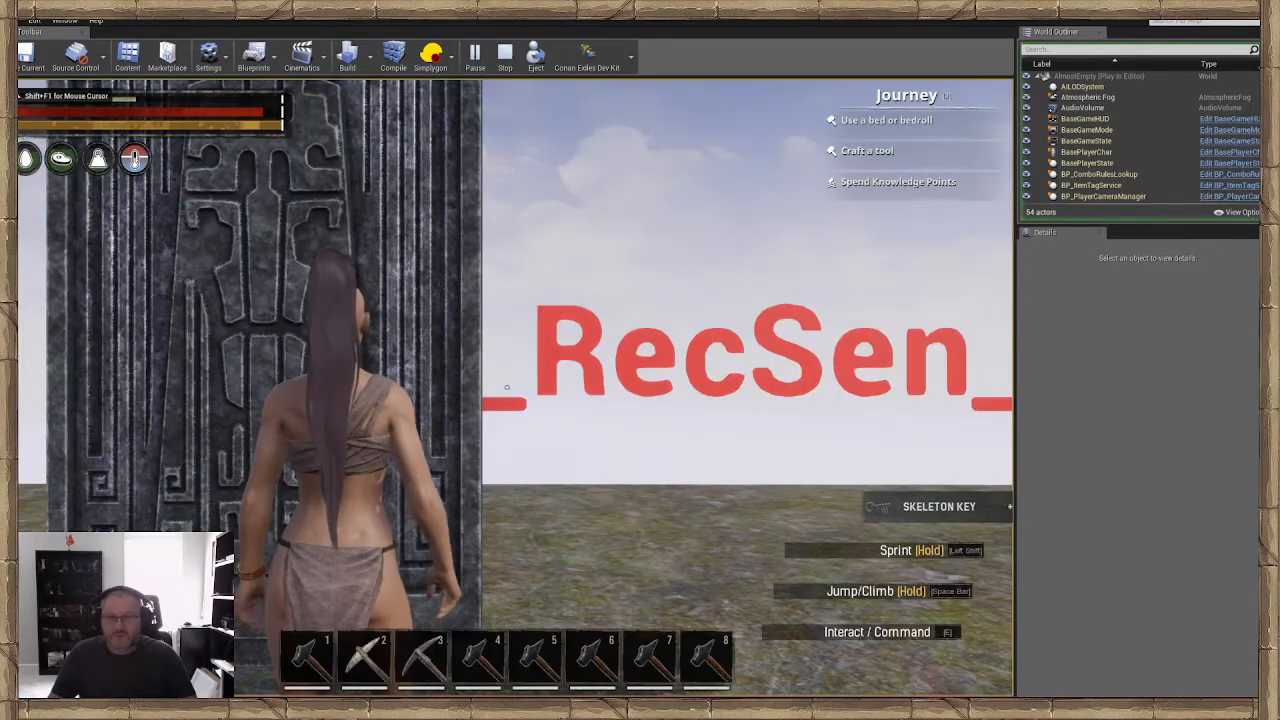
Walk around the front of the door while carrying the Skeleton Key, test the door, and end the play session
{"action": "key", "text": "w"}
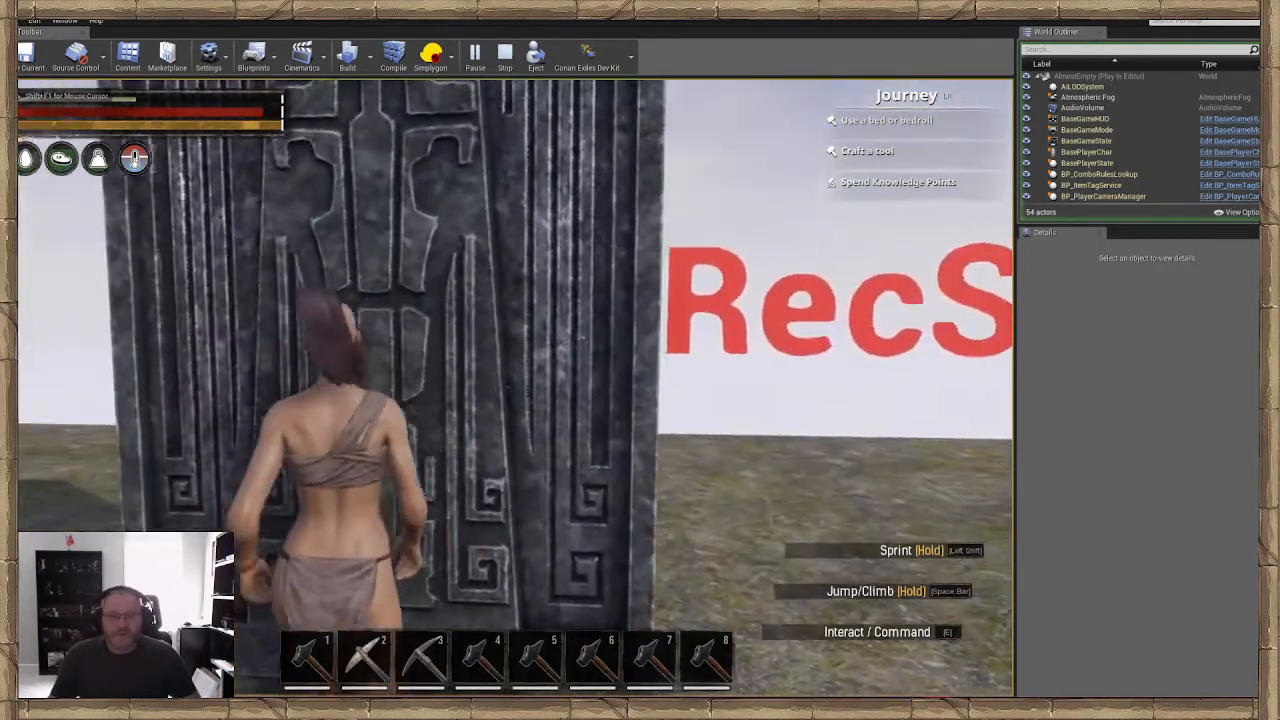
{"action": "key", "text": "s"}
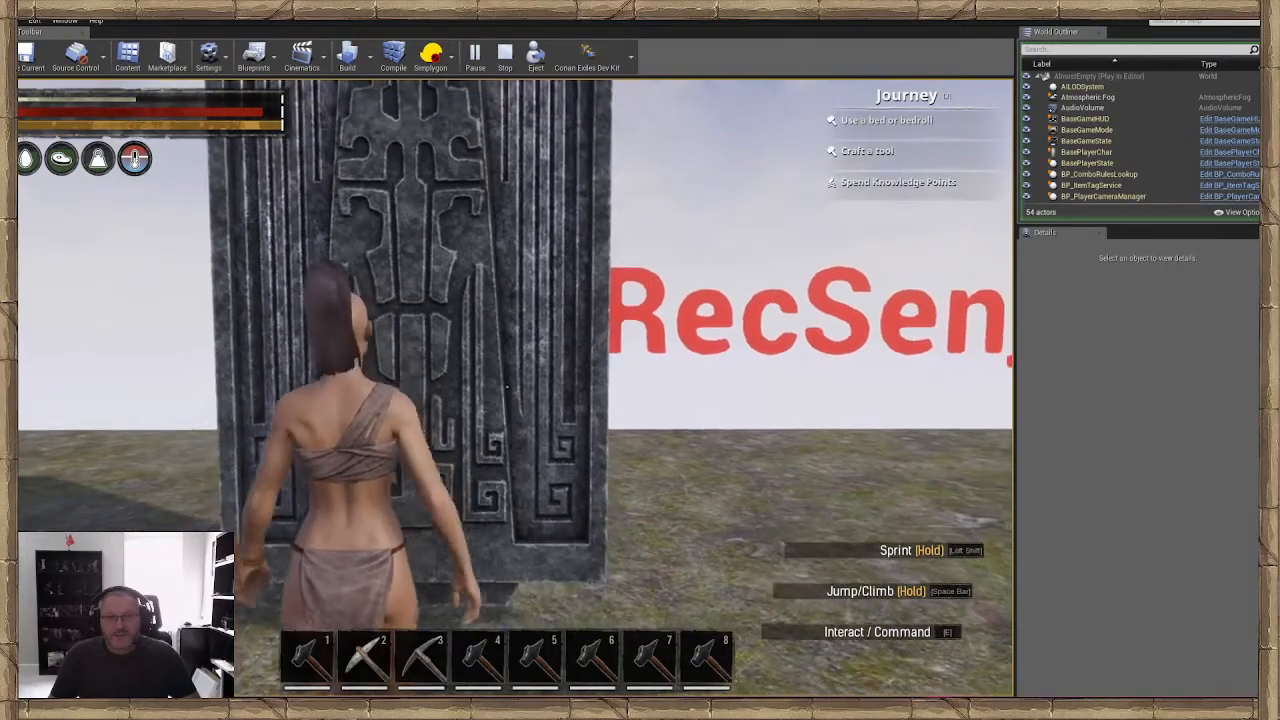
{"action": "key", "text": "w"}
{"action": "key", "text": "d"}
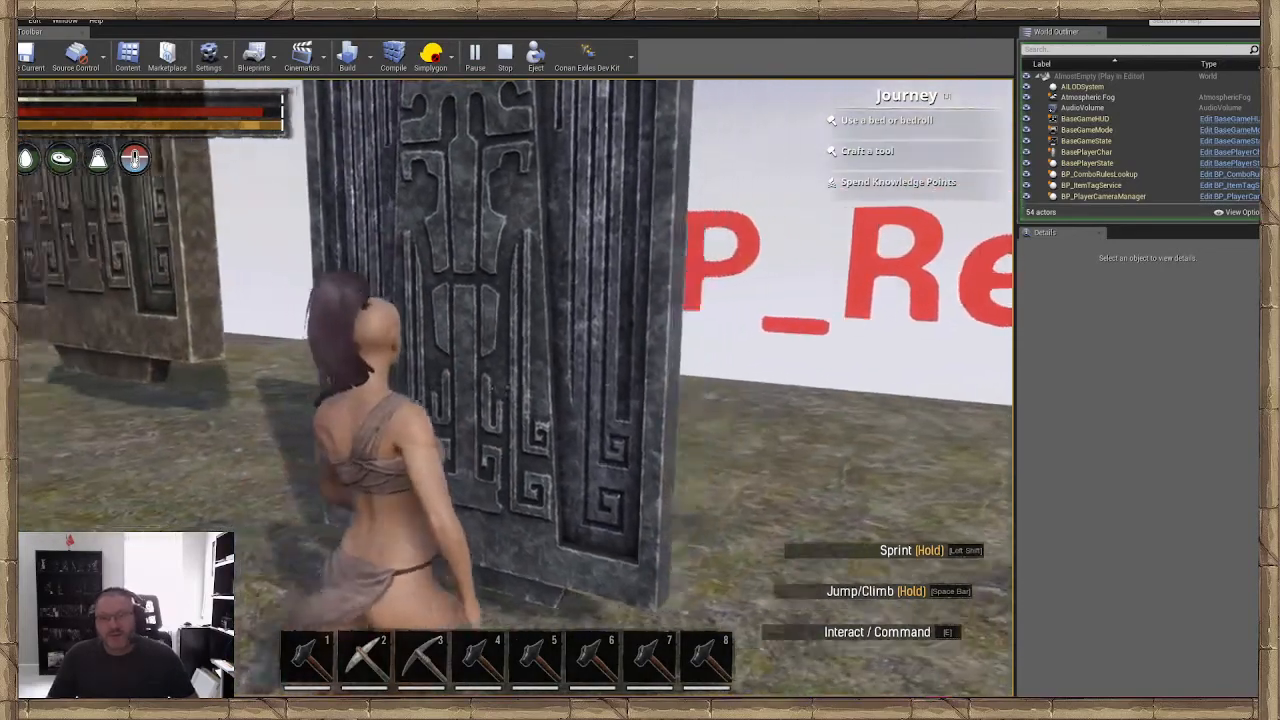
{"action": "key", "text": "a"}
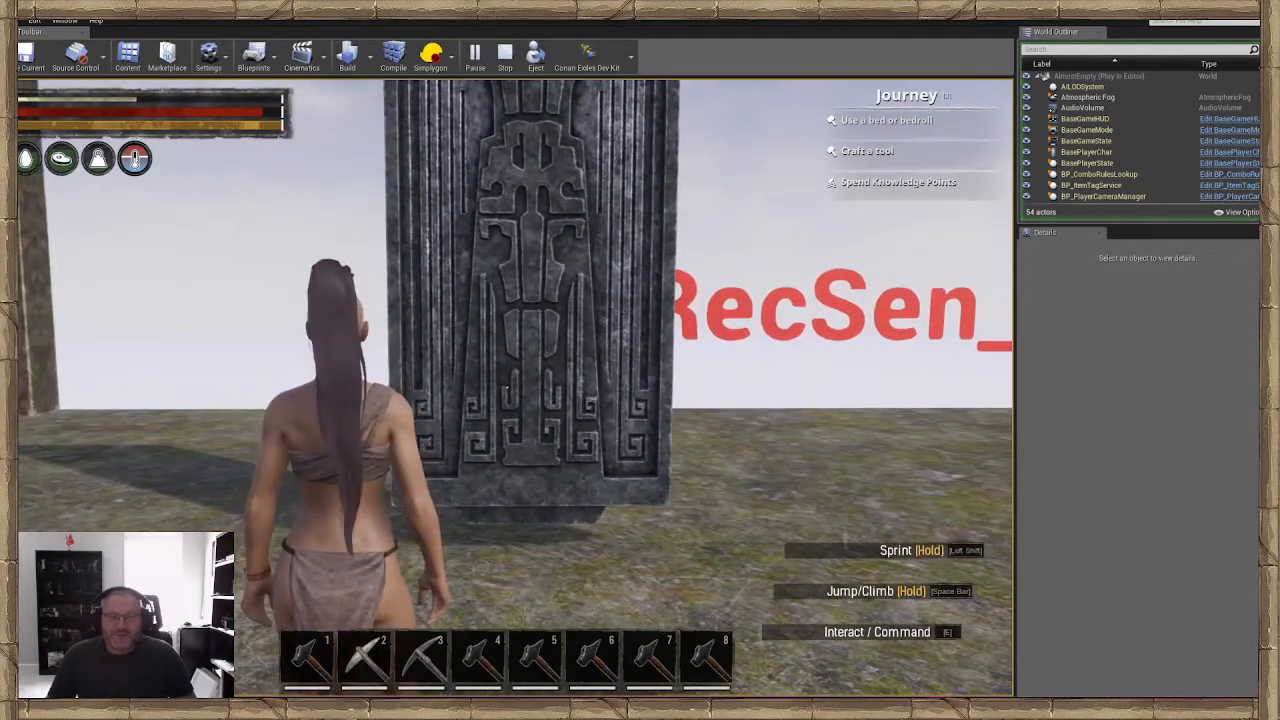
{"action": "key", "text": "Escape"}
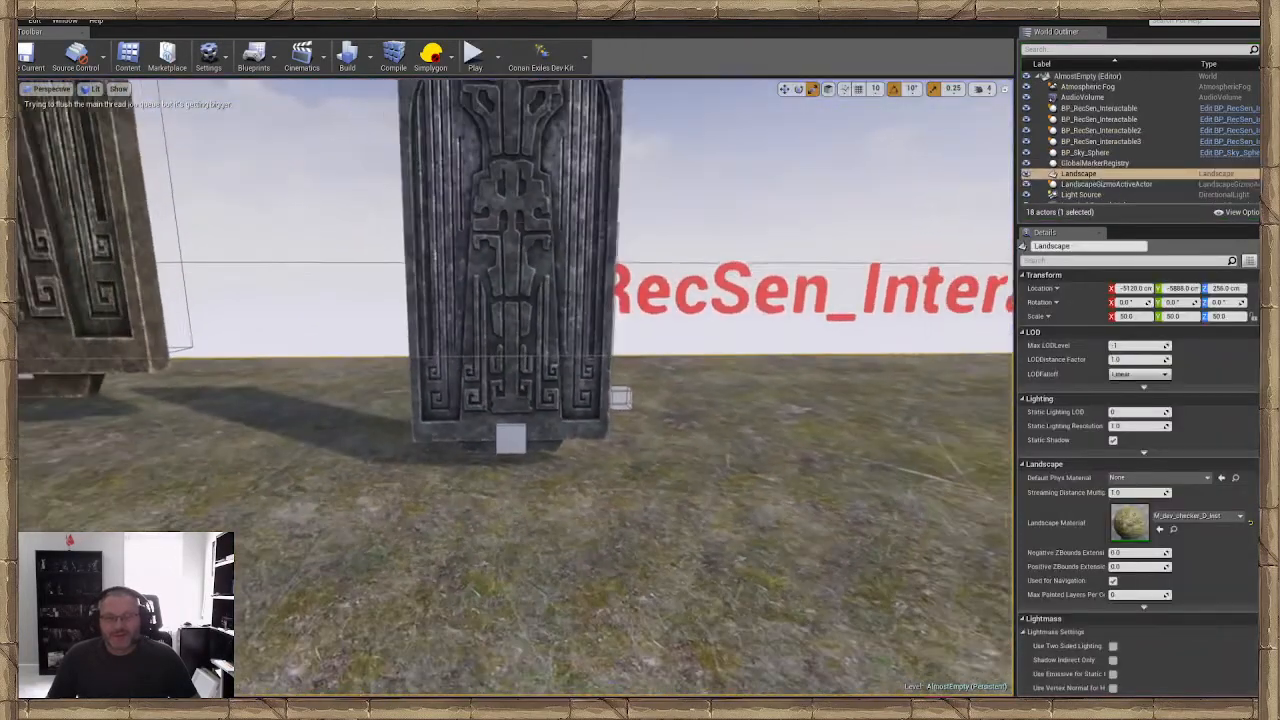
Save the AlmostEmpty level
{"action": "left_click", "coordinate": [24, 64]}
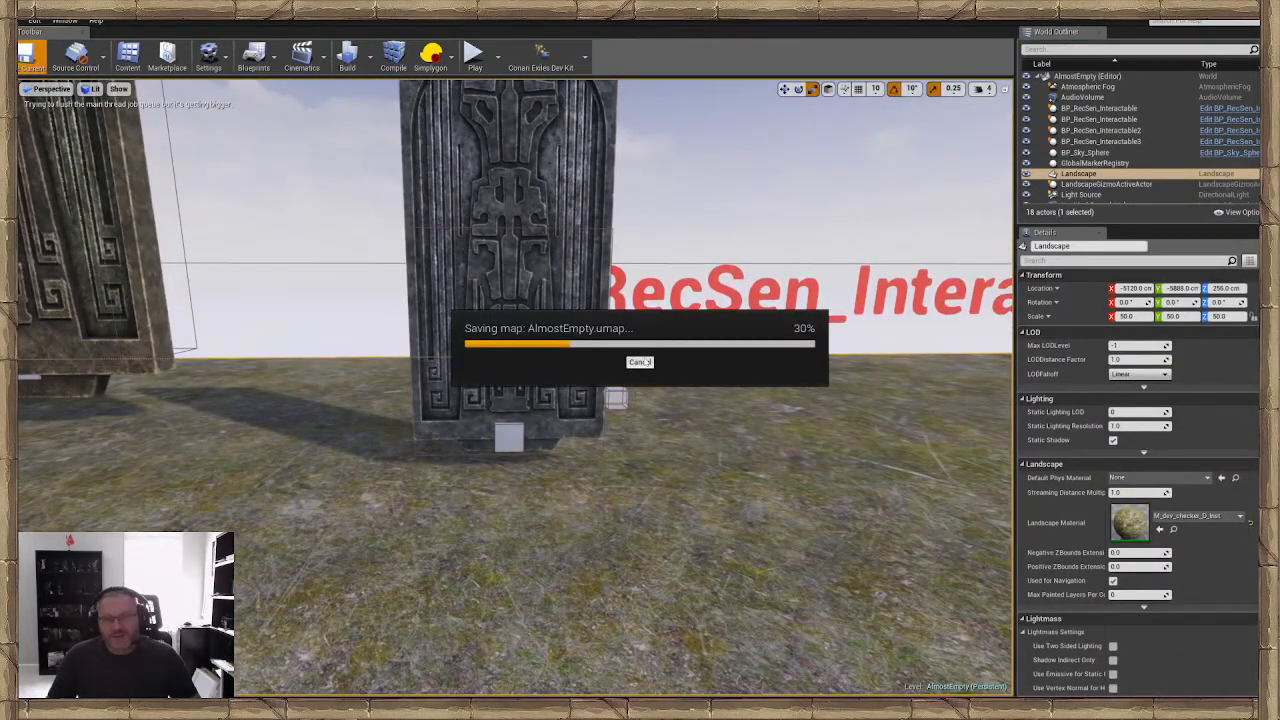
{"action": "mouse_move", "coordinate": [644, 357]}
{"action": "right_mouse_down"}
{"action": "mouse_move", "coordinate": [640, 326]}
{"action": "mouse_move", "coordinate": [640, 374]}
{"action": "right_mouse_up"}
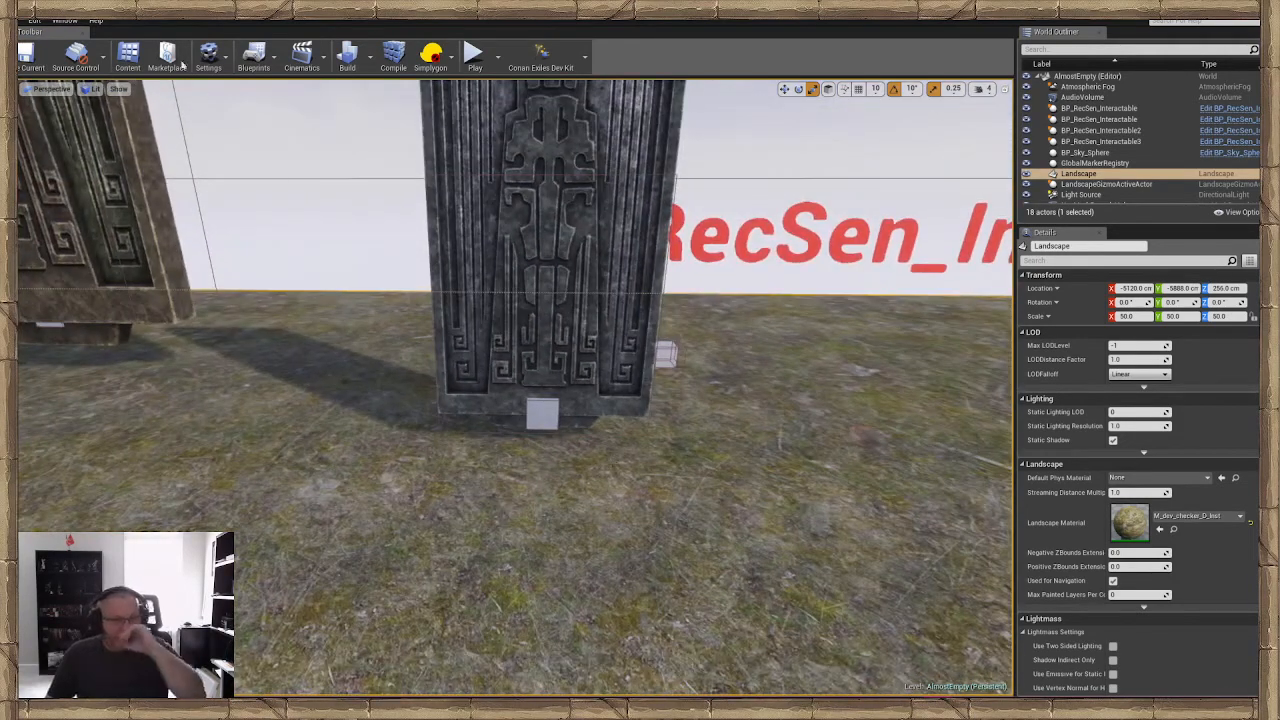
{"action": "left_click", "coordinate": [28, 60]}
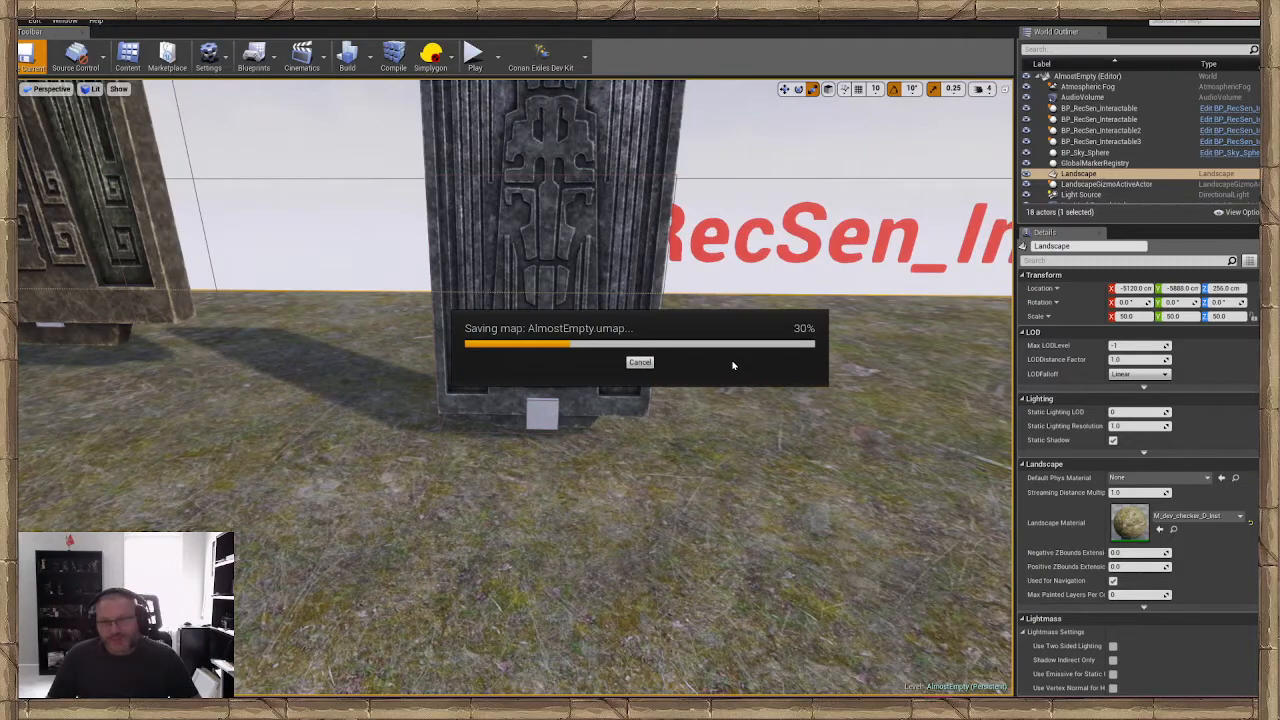
{"action": "left_click", "coordinate": [543, 413]}
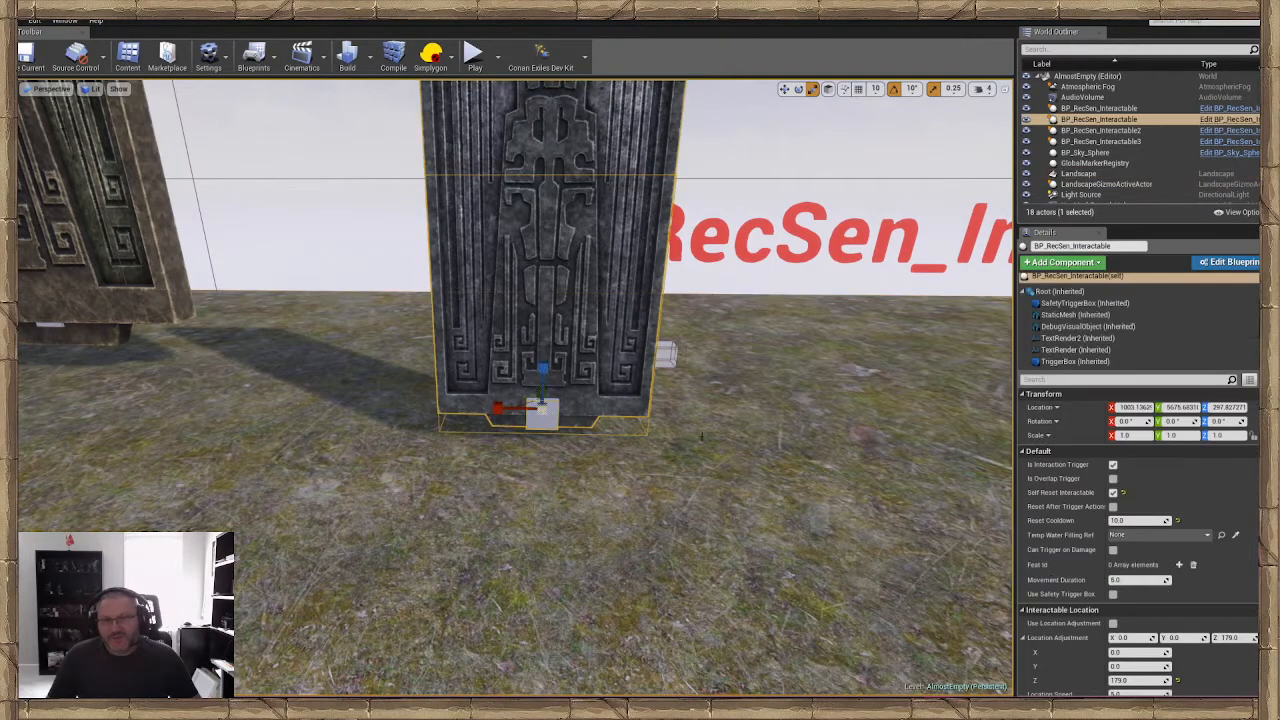
{"action": "right_click_drag", "start_coordinate": [704, 436], "coordinate": [692, 408]}
{"action": "key", "text": "e"}
{"action": "key", "text": "w"}
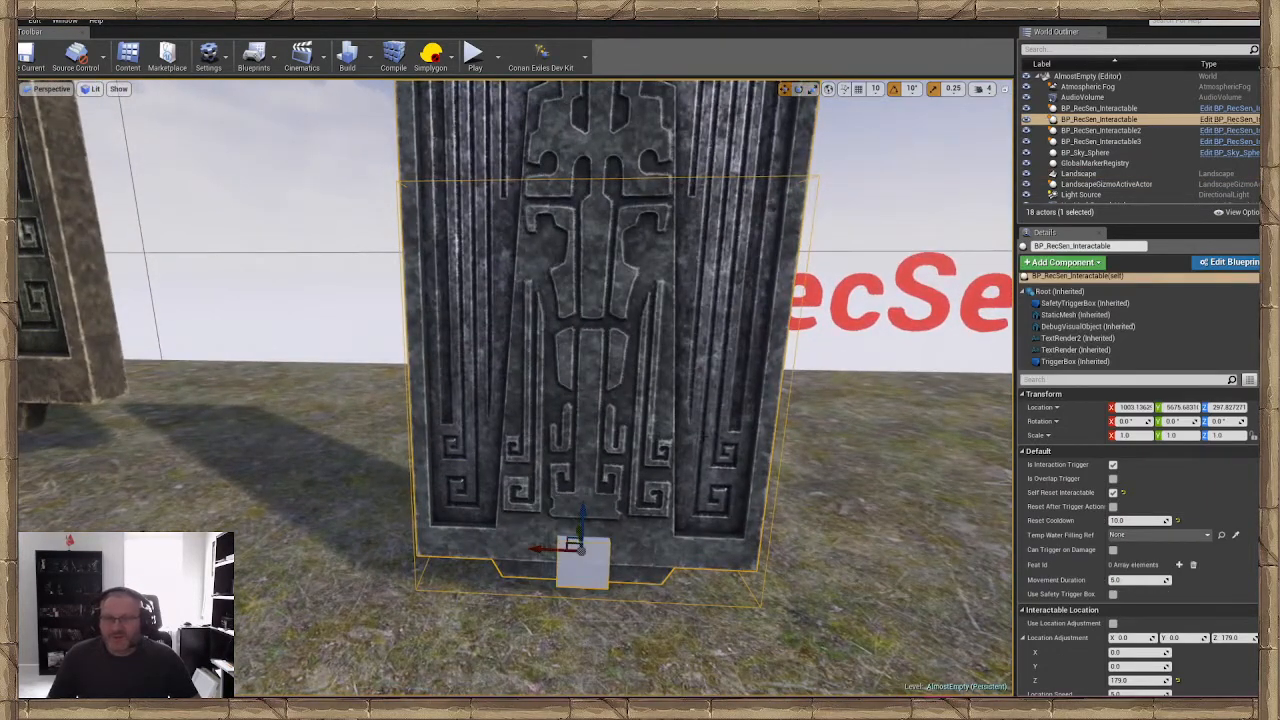
{"action": "left_click", "coordinate": [858, 593]}
{"action": "key", "text": "s"}
{"action": "right_click_drag", "start_coordinate": [858, 593], "coordinate": [702, 353]}
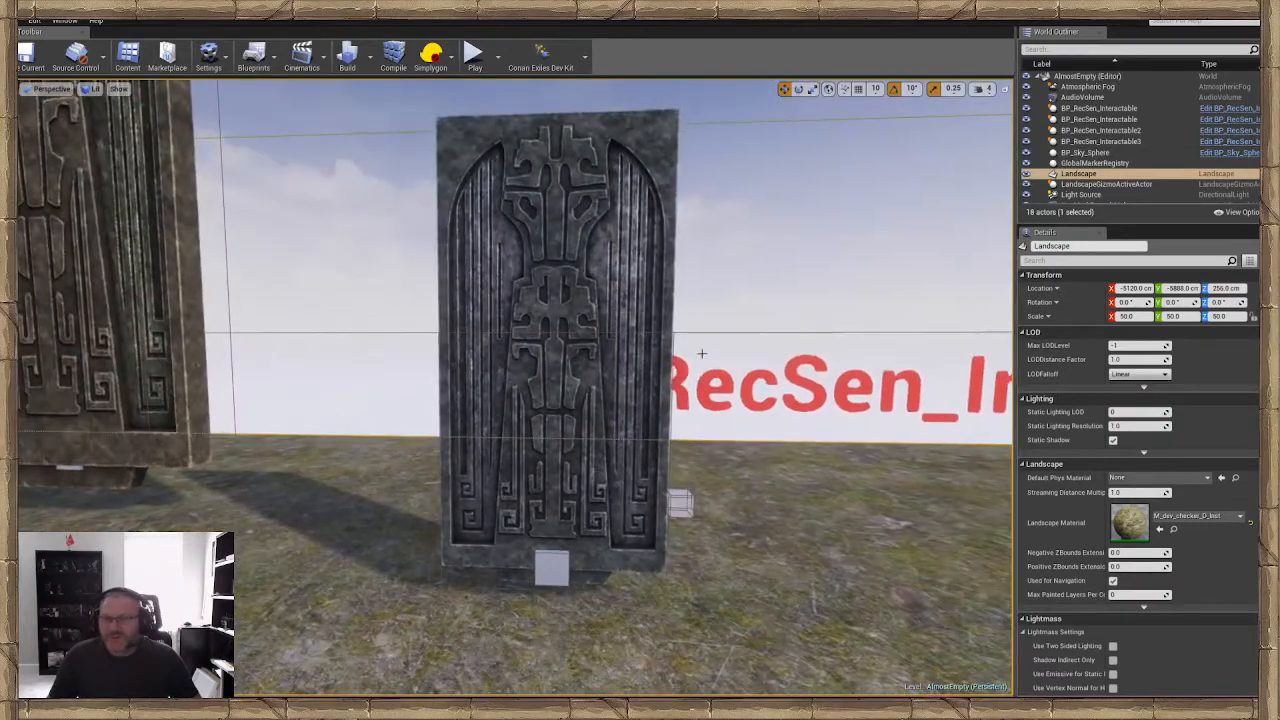
Enable Use Location Adjustment on the dark door's BP_RecSen_Interactable actor and save the level
{"action": "left_click", "coordinate": [760, 380]}
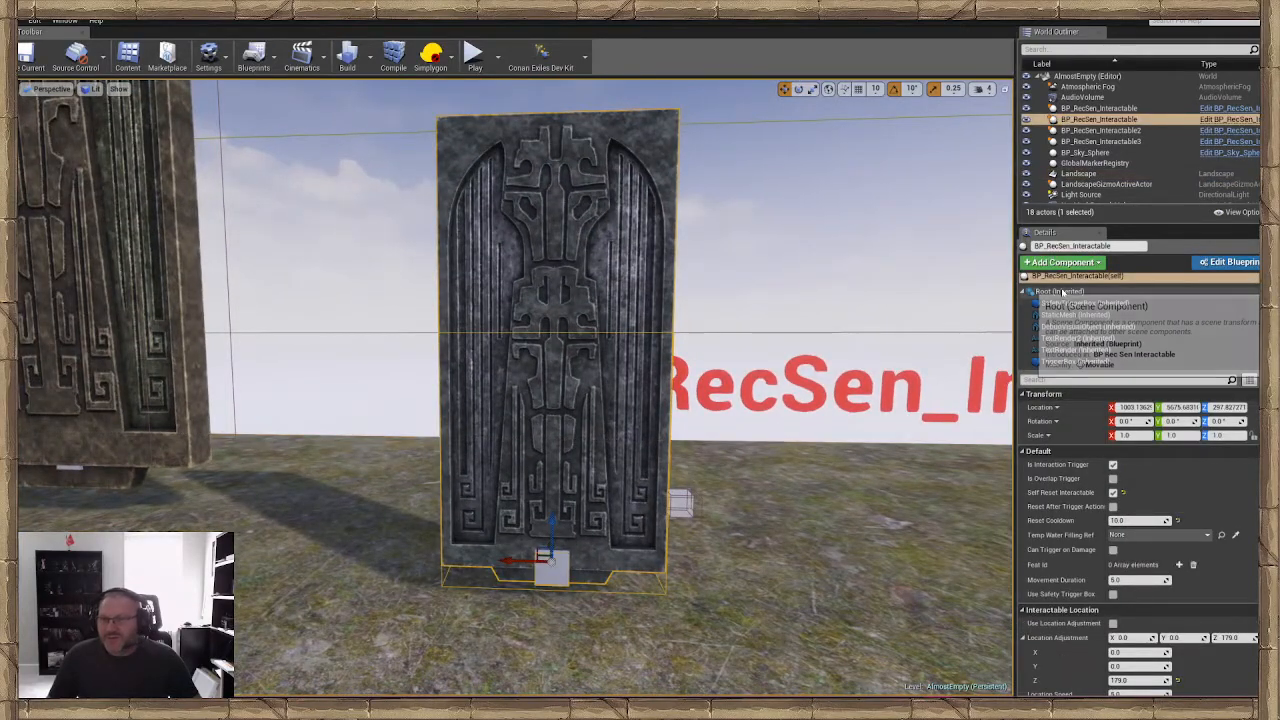
{"action": "left_click", "coordinate": [1062, 291]}
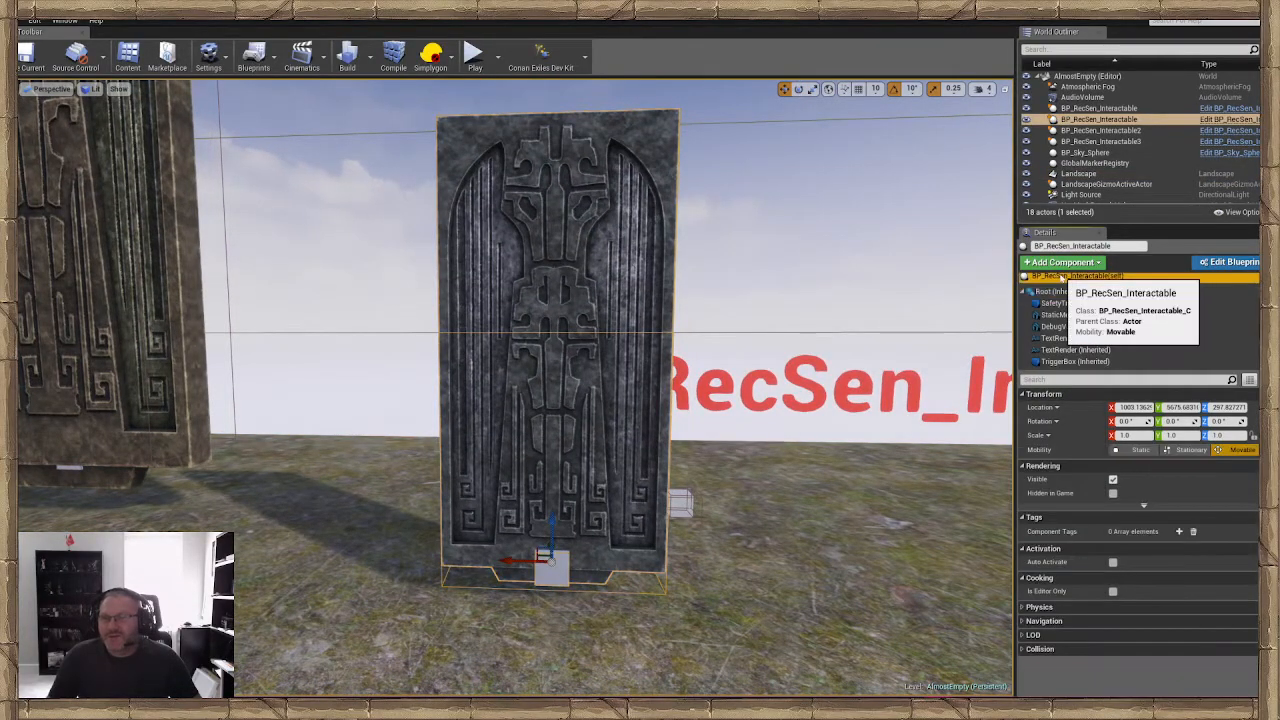
{"action": "scroll", "coordinate": [1100, 480], "scroll_direction": "down", "scroll_amount": 2}
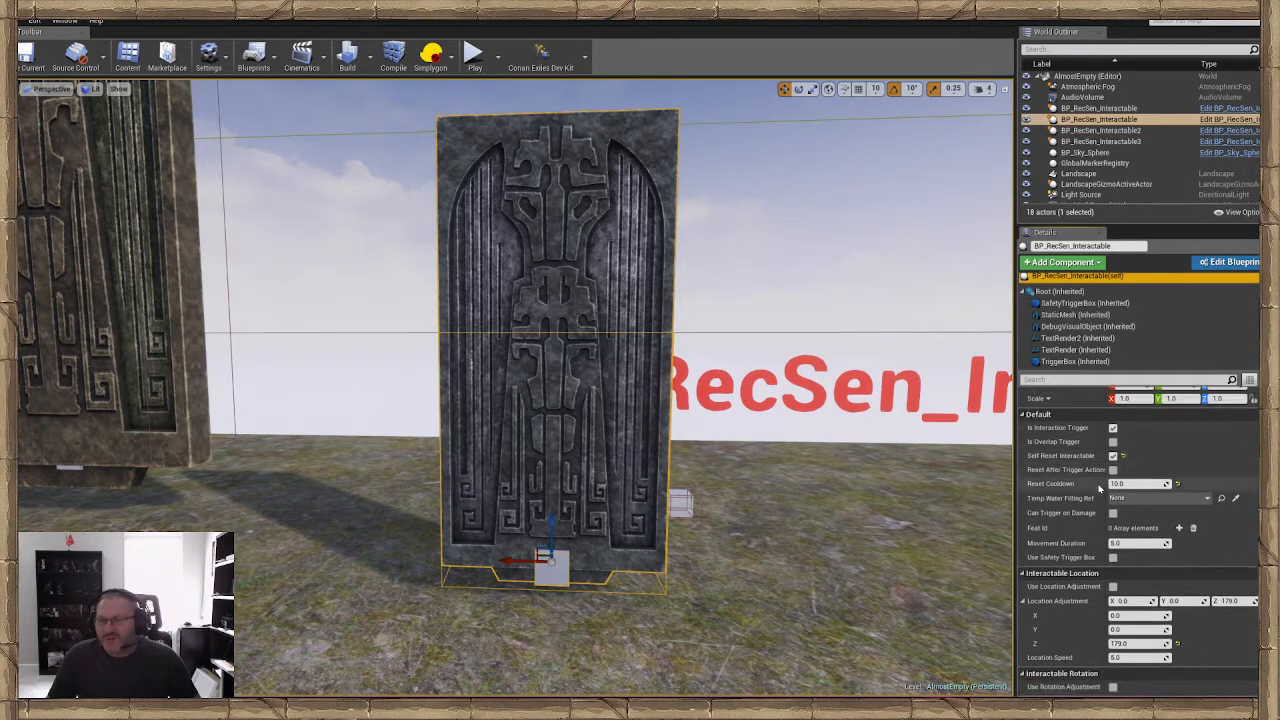
{"action": "scroll", "coordinate": [1097, 486], "scroll_direction": "down", "scroll_amount": 1}
{"action": "scroll", "coordinate": [1101, 480], "scroll_direction": "down", "scroll_amount": 4}
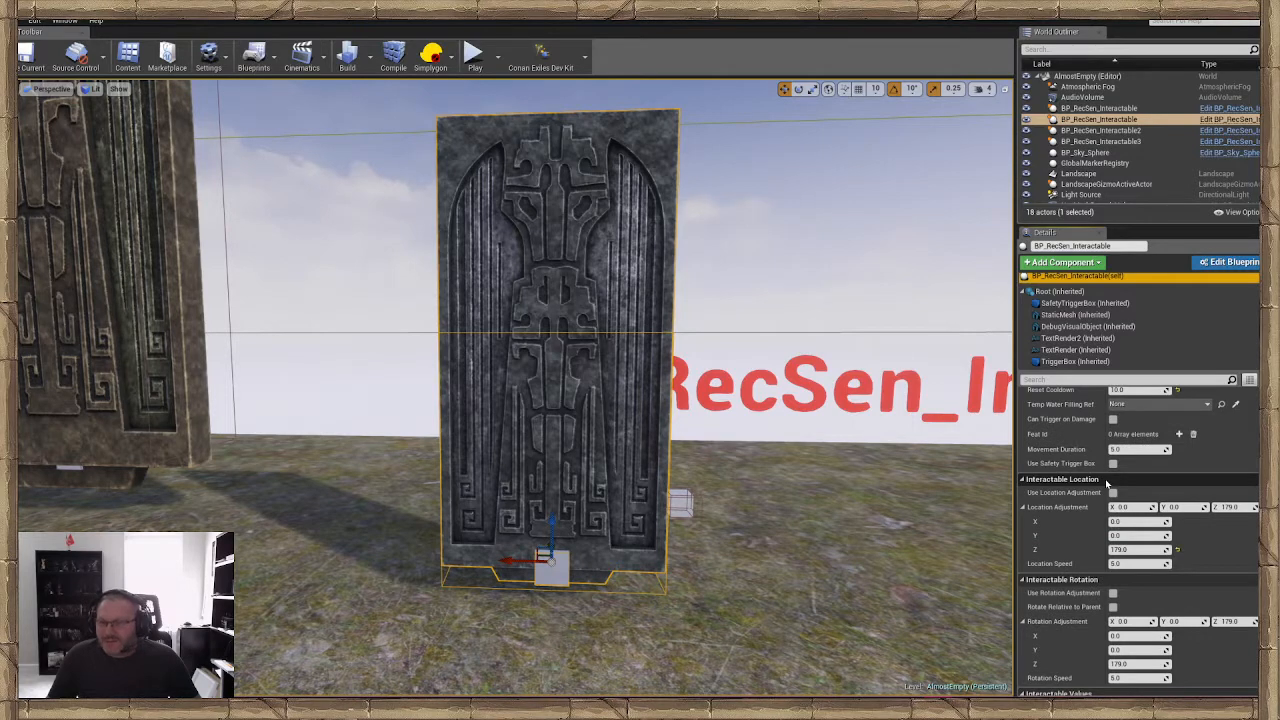
{"action": "scroll", "coordinate": [1106, 484], "scroll_direction": "down", "scroll_amount": 1}
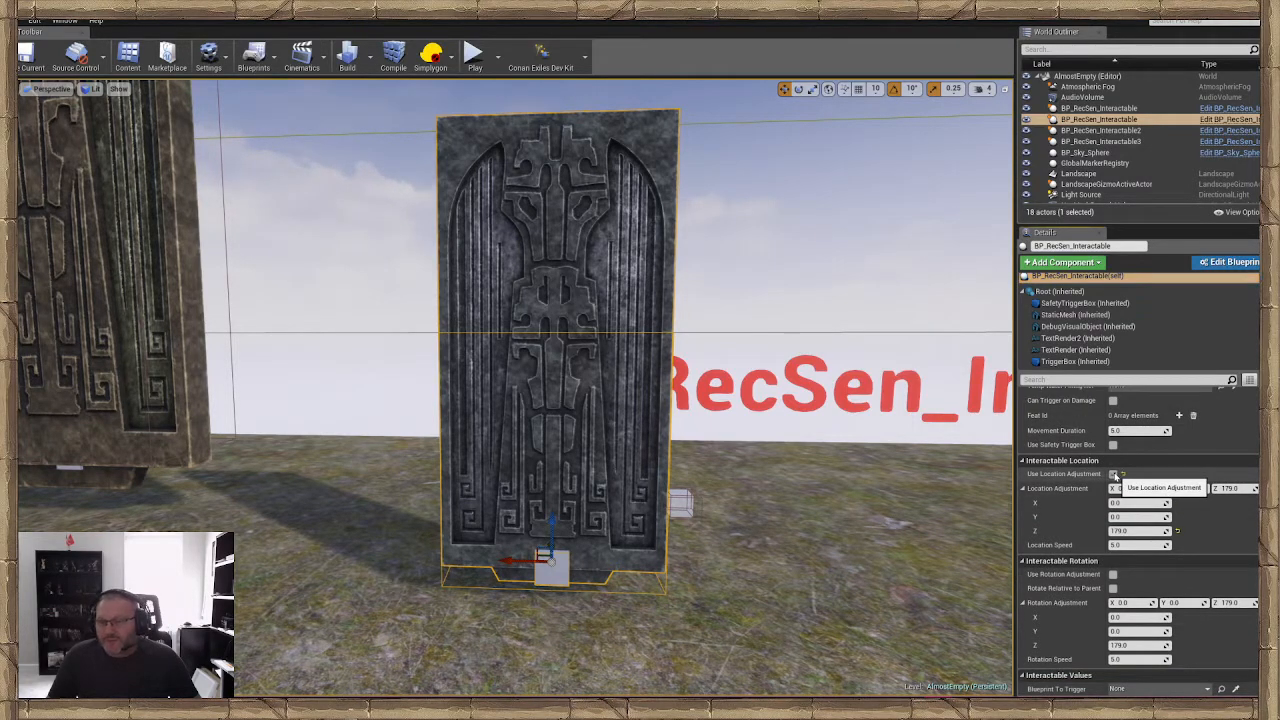
{"action": "left_click", "coordinate": [1113, 474]}
{"action": "key", "text": "ctrl+s"}
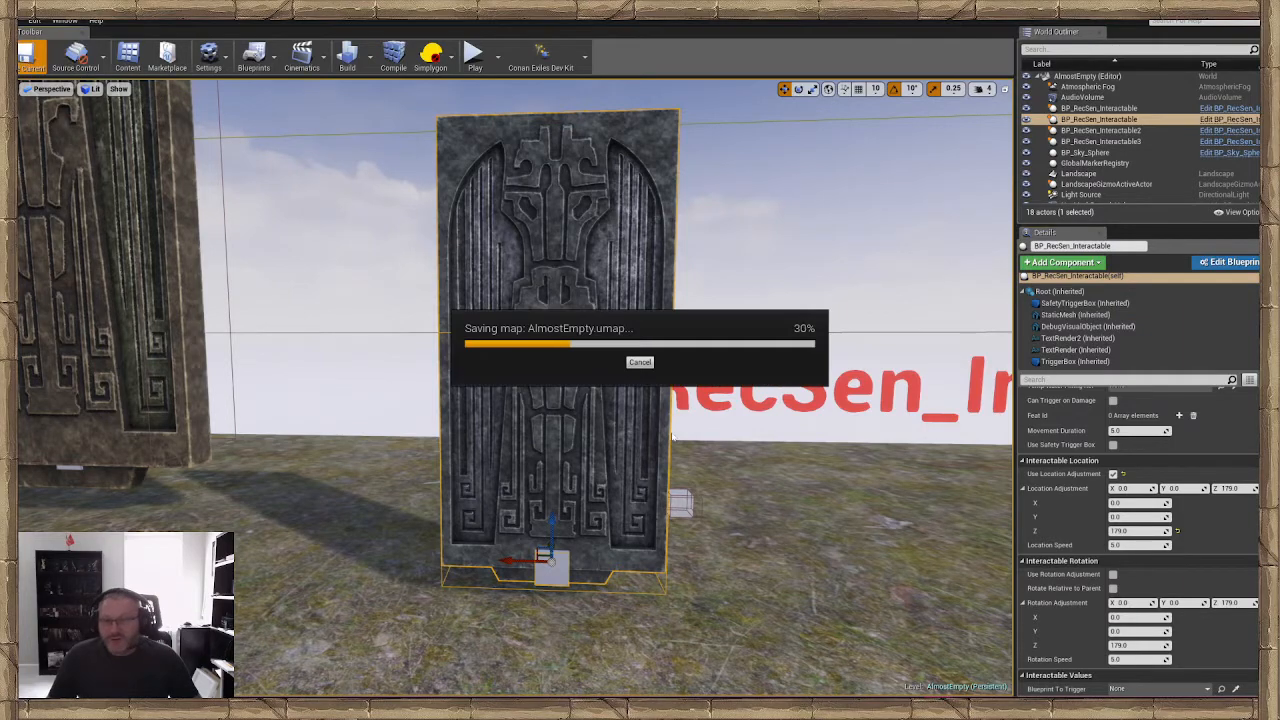
Play from the ground in front of the door, open the door with the Skeleton Key, and end the play session
{"action": "key", "text": "s"}
{"action": "right_click_drag", "start_coordinate": [672, 437], "coordinate": [550, 549]}
{"action": "right_click", "coordinate": [549, 548]}
{"action": "left_click", "coordinate": [583, 516]}
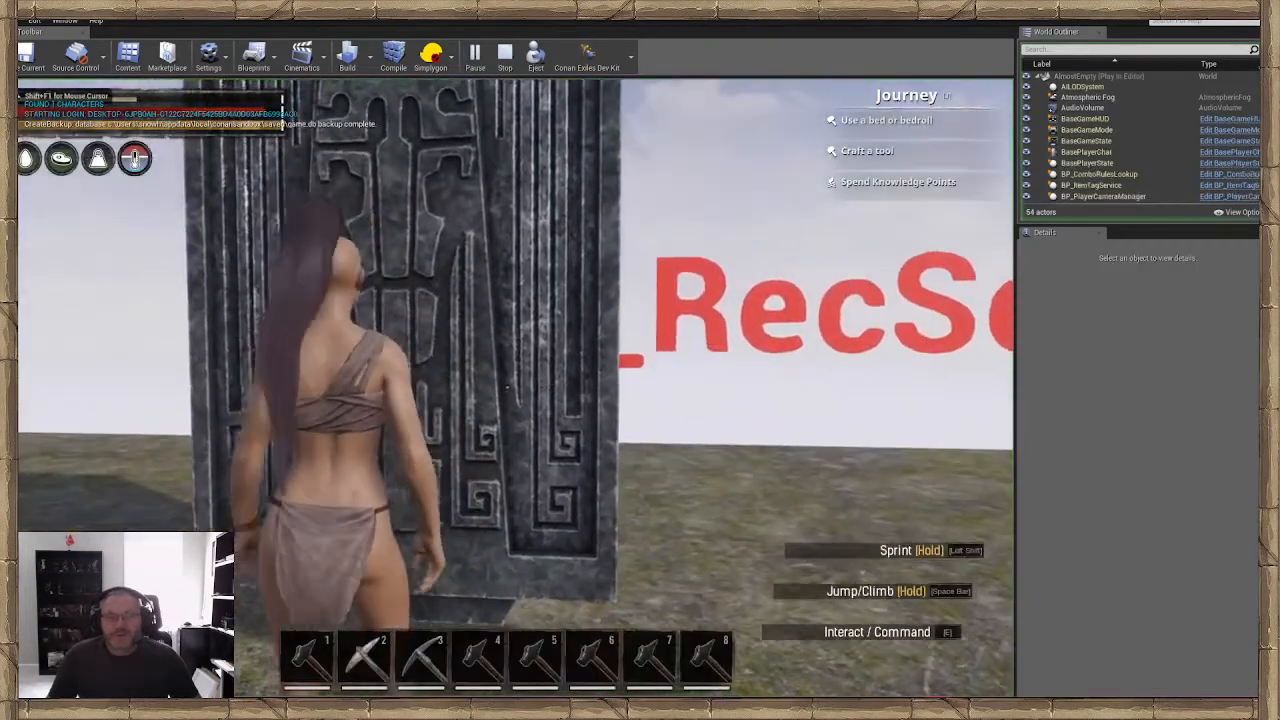
{"action": "key", "text": "s"}
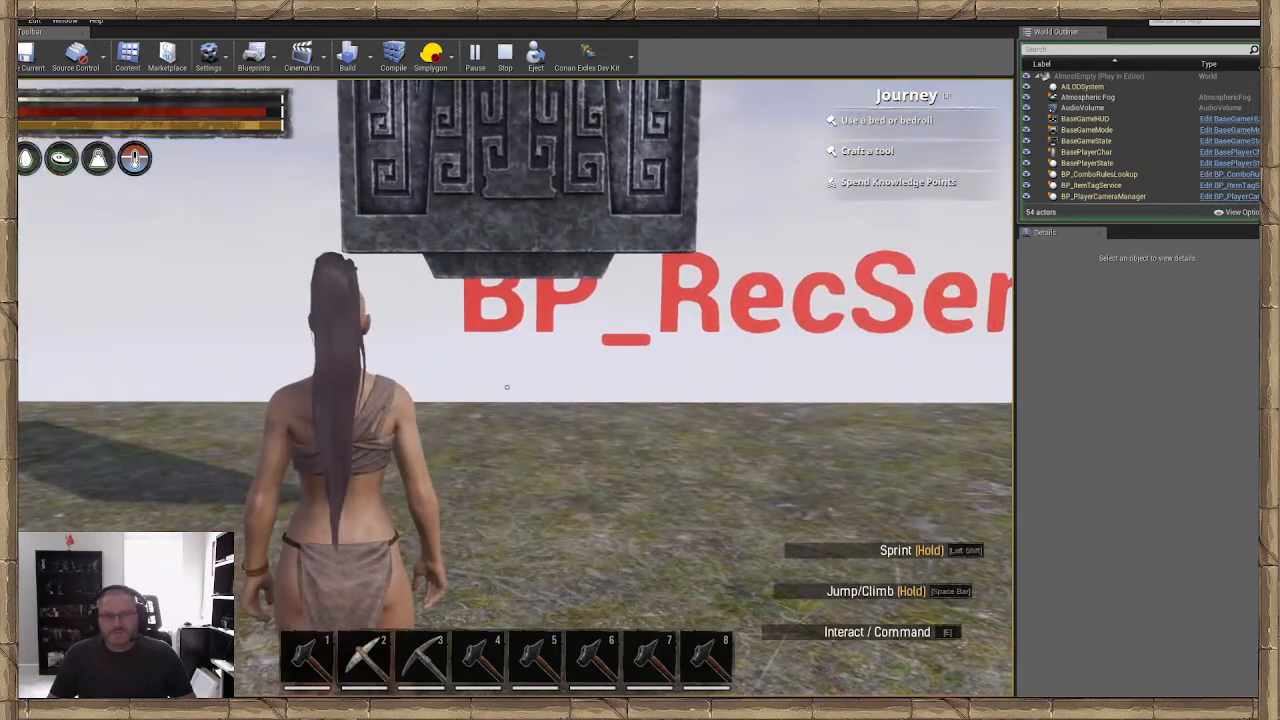
{"action": "key", "text": "Escape"}
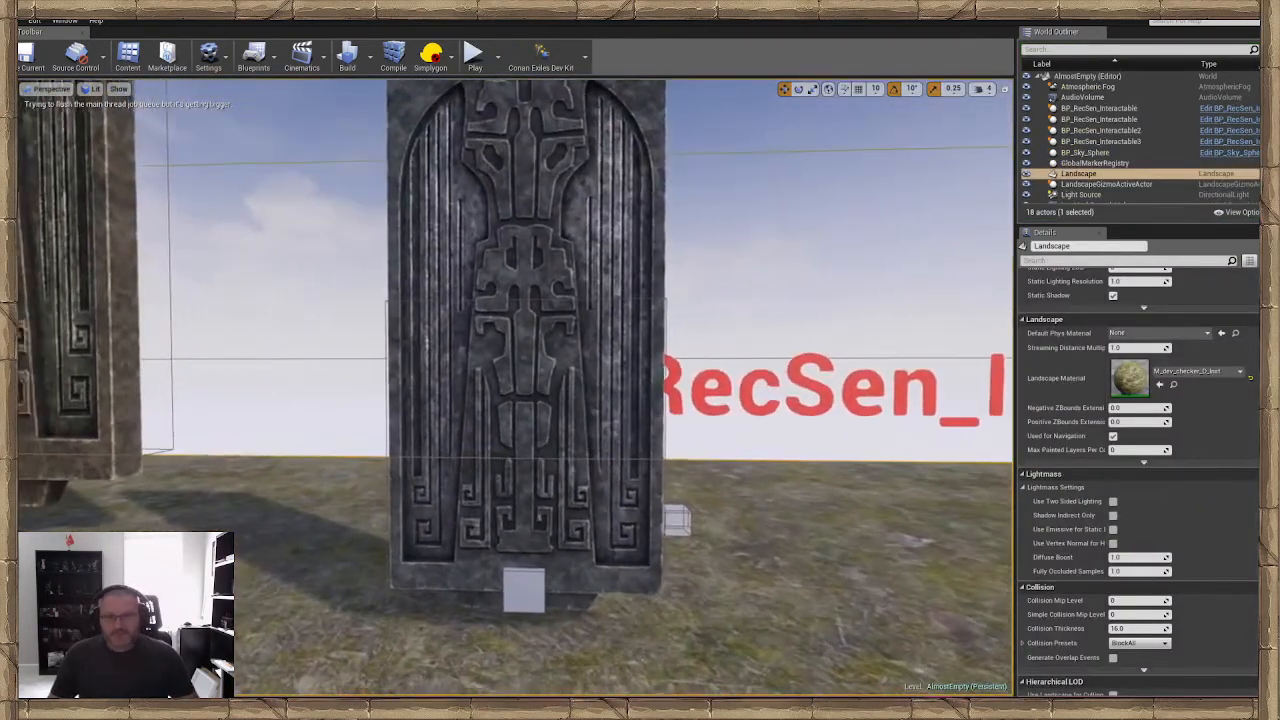
Play from the ground in front of the door again, check the inventory for the Skeleton Key, and end the play session
{"action": "left_click", "coordinate": [532, 366]}
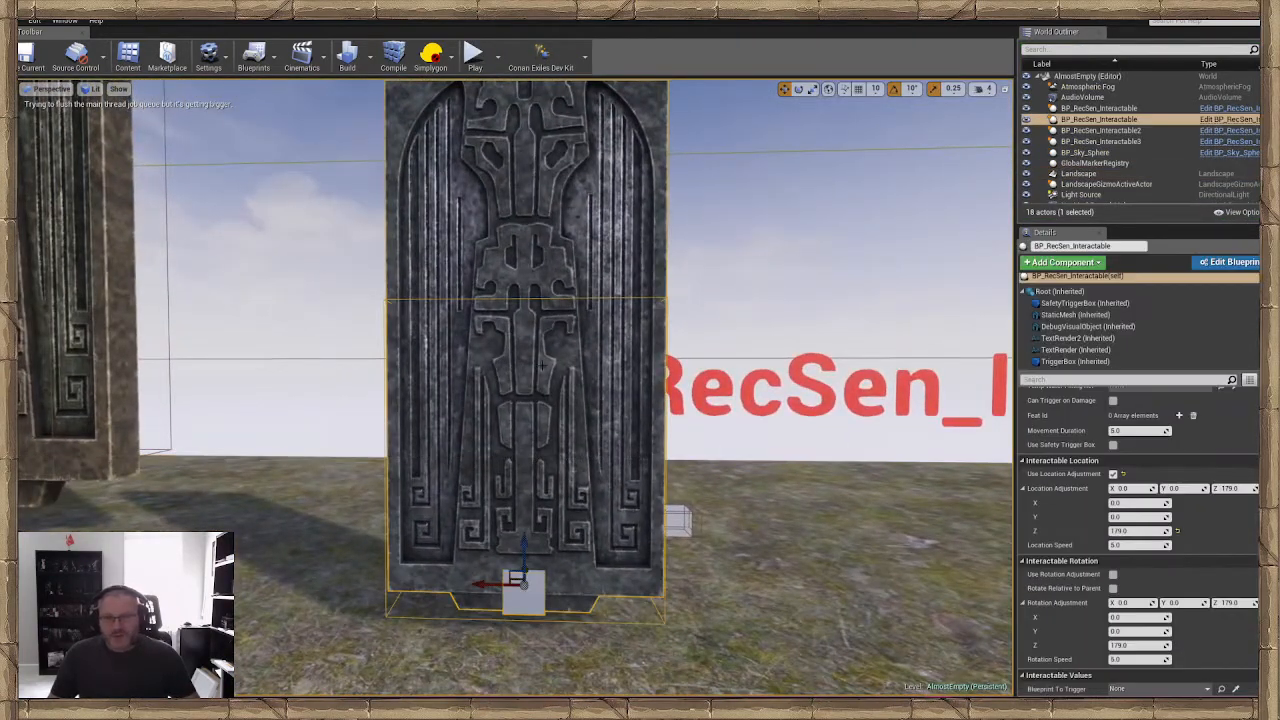
{"action": "right_click_drag", "start_coordinate": [532, 366], "coordinate": [533, 412]}
{"action": "right_click", "coordinate": [627, 602]}
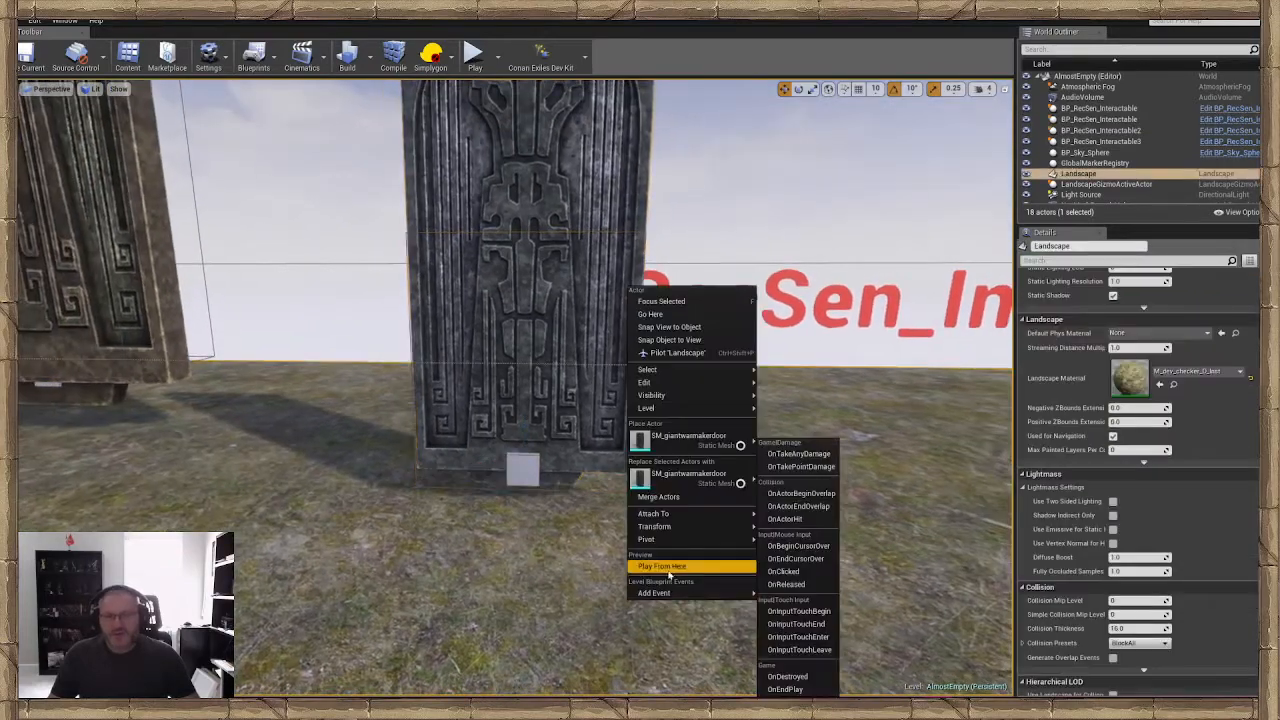
{"action": "left_click", "coordinate": [670, 574]}
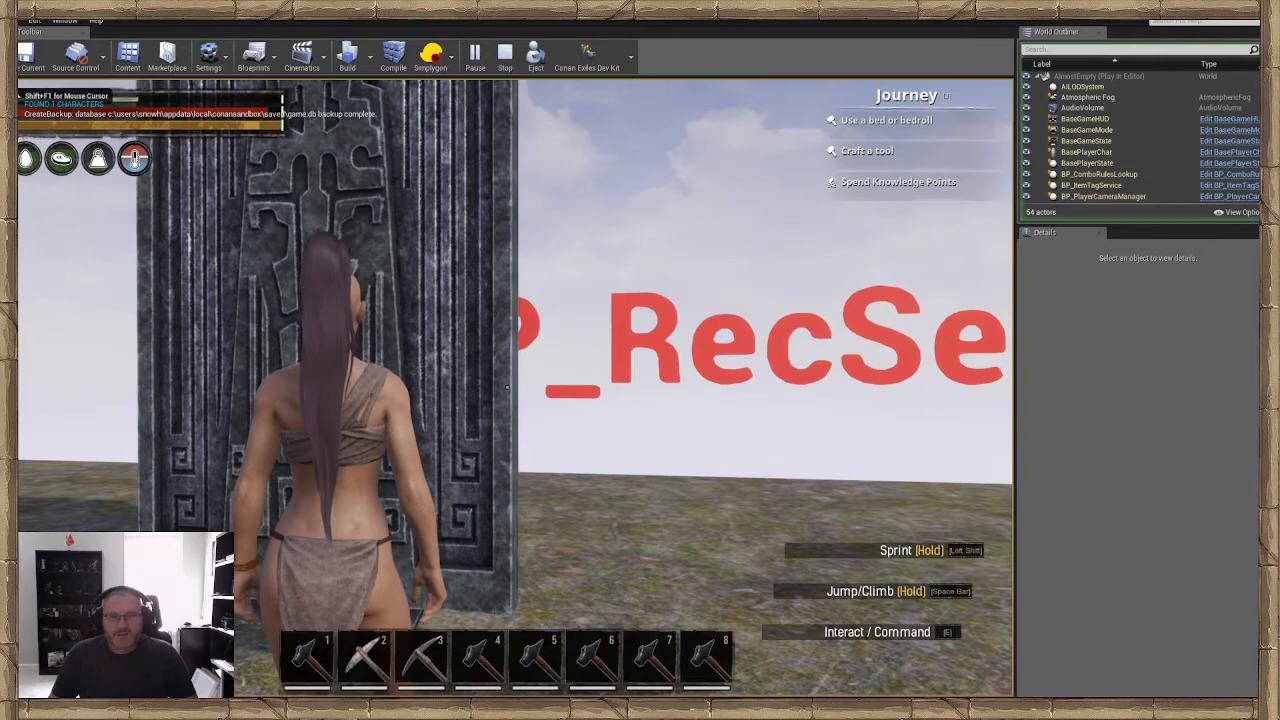
{"action": "key", "text": "i"}
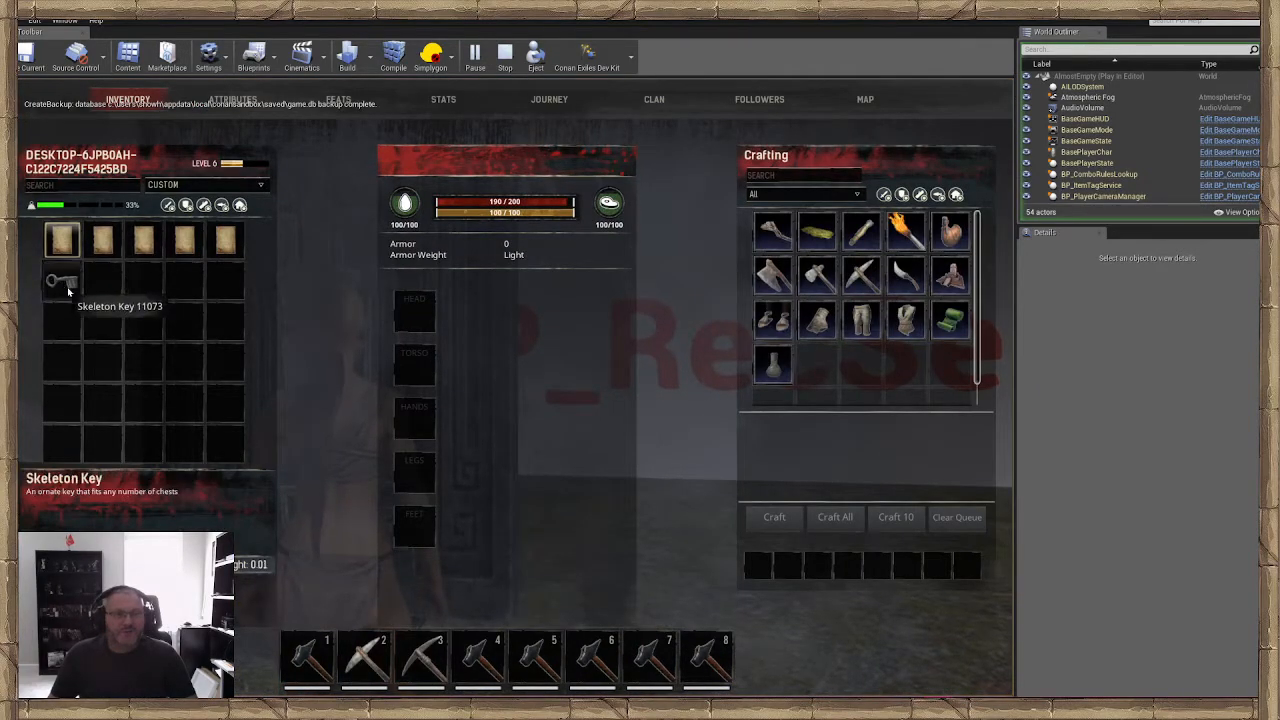
{"action": "key", "text": "i"}
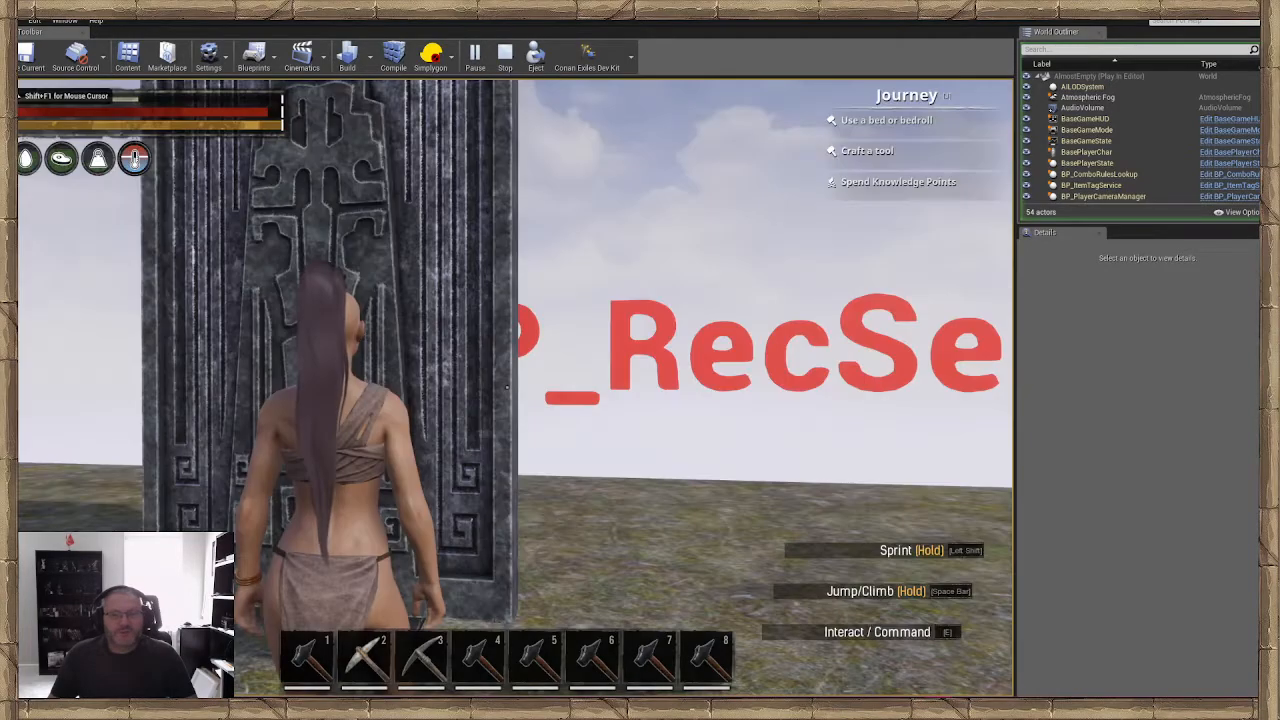
{"action": "key", "text": "s"}
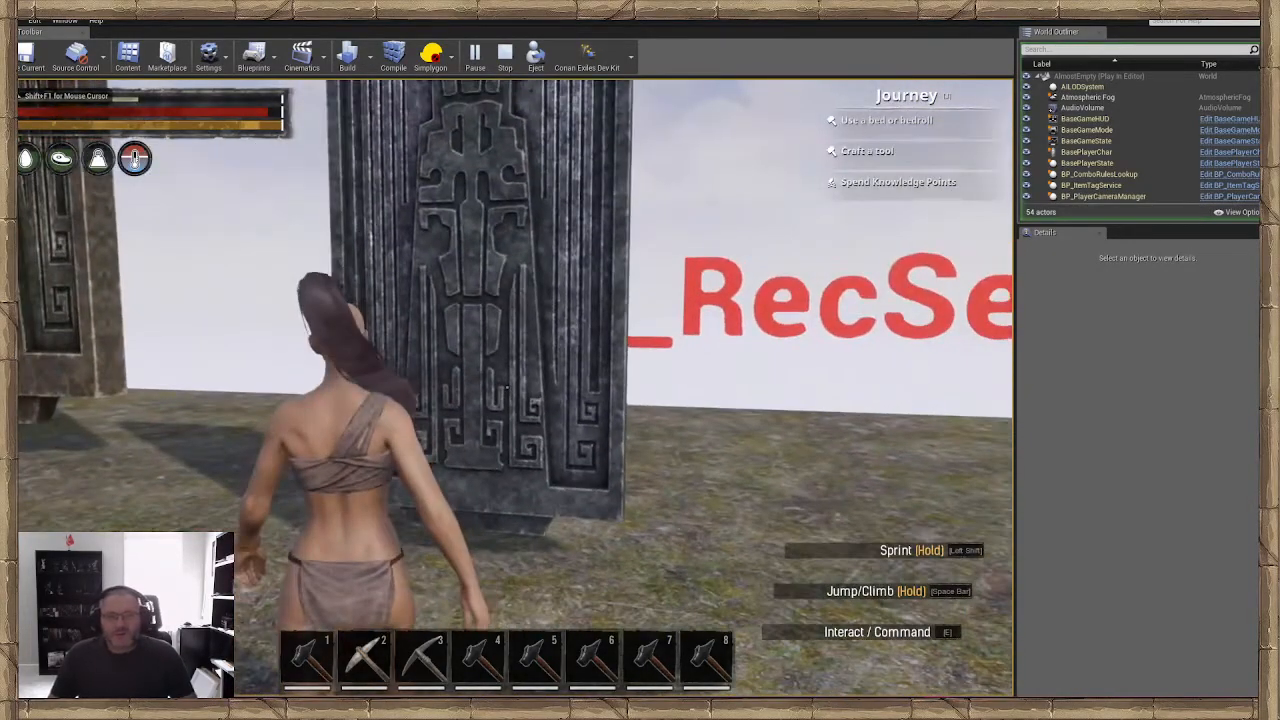
{"action": "key", "text": "Escape"}
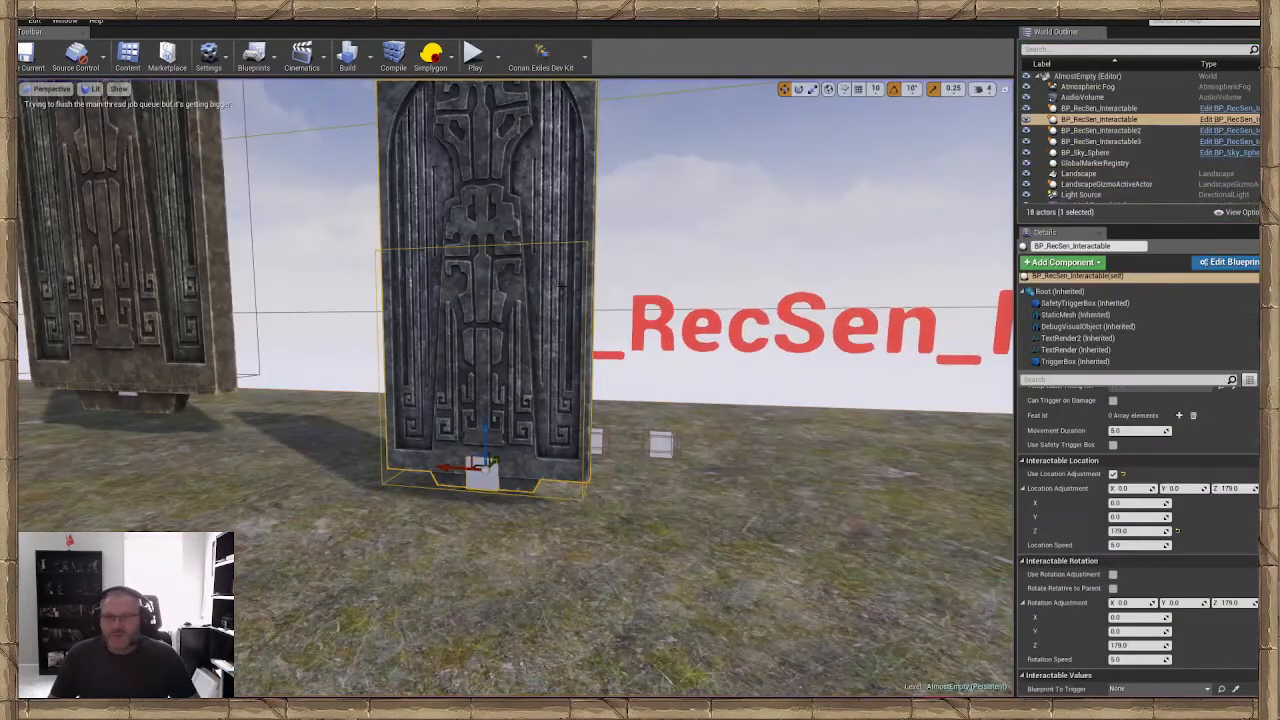
Enable Remove Item from Player in the door's item requirement settings, deselect the door, and save the level
{"action": "scroll", "coordinate": [1140, 540], "scroll_direction": "down", "scroll_amount": 6}
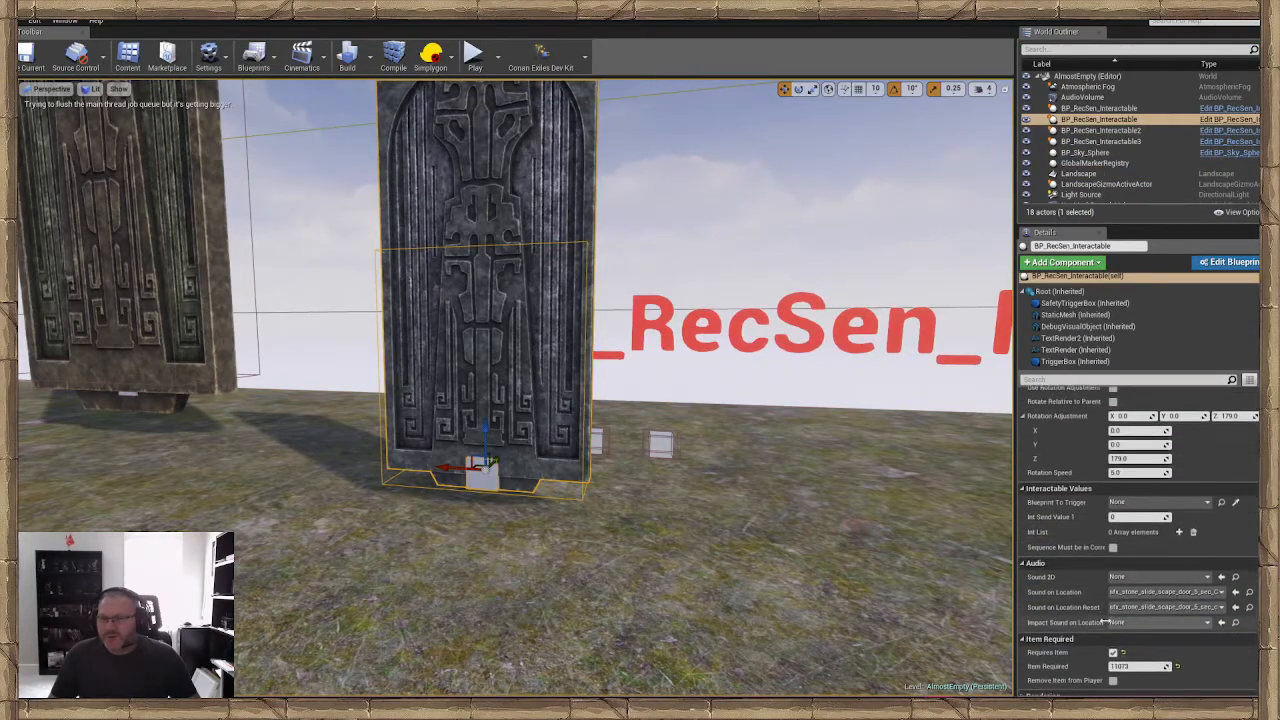
{"action": "left_click", "coordinate": [1113, 568]}
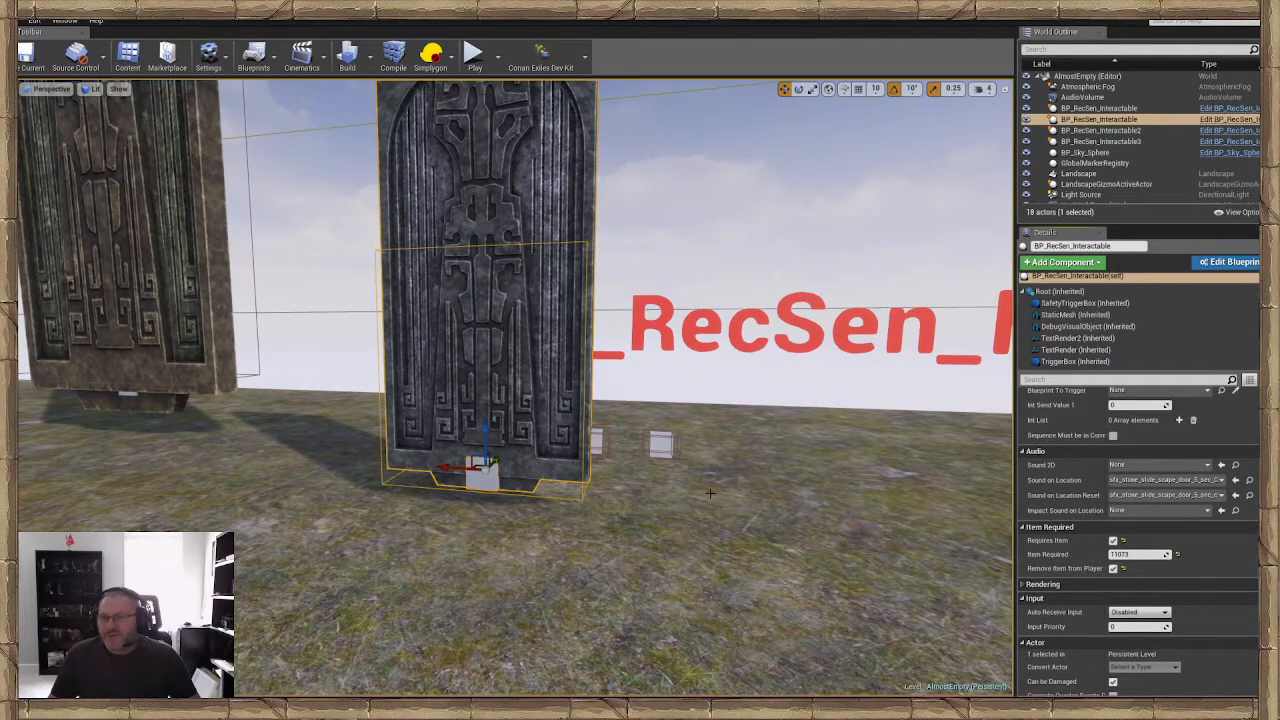
{"action": "left_click", "coordinate": [700, 439]}
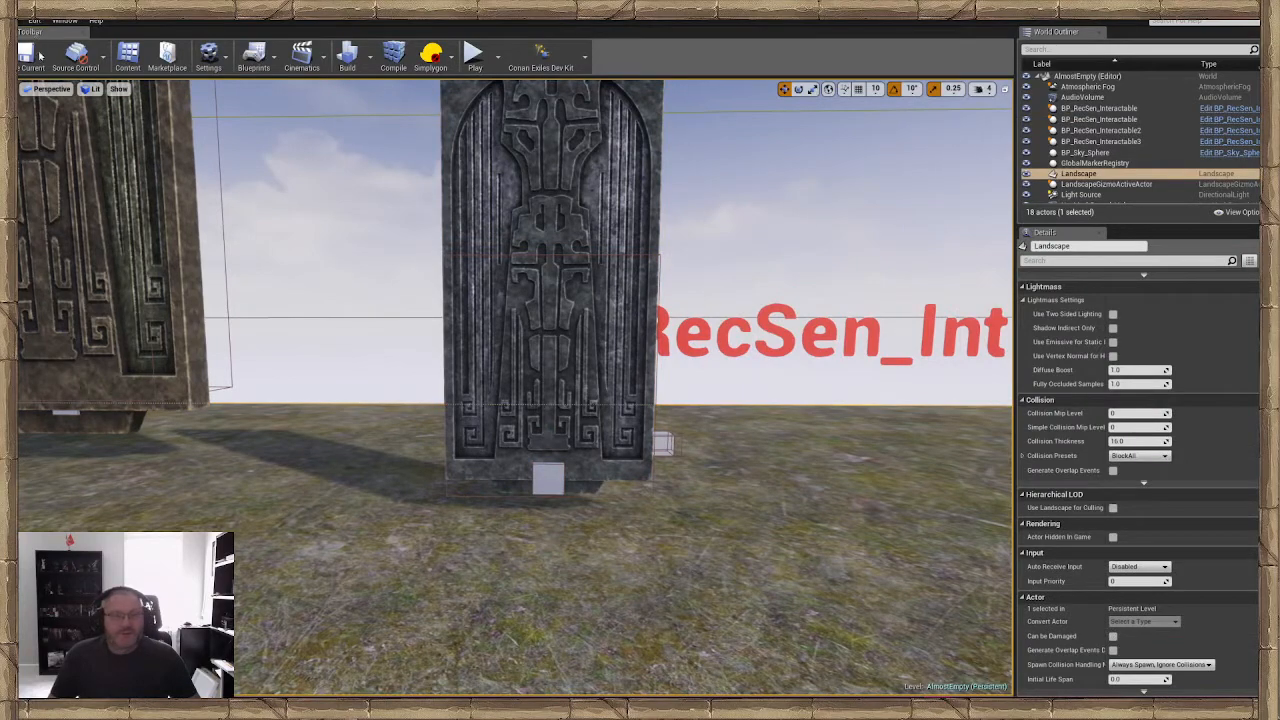
{"action": "key", "text": "ctrl+s"}
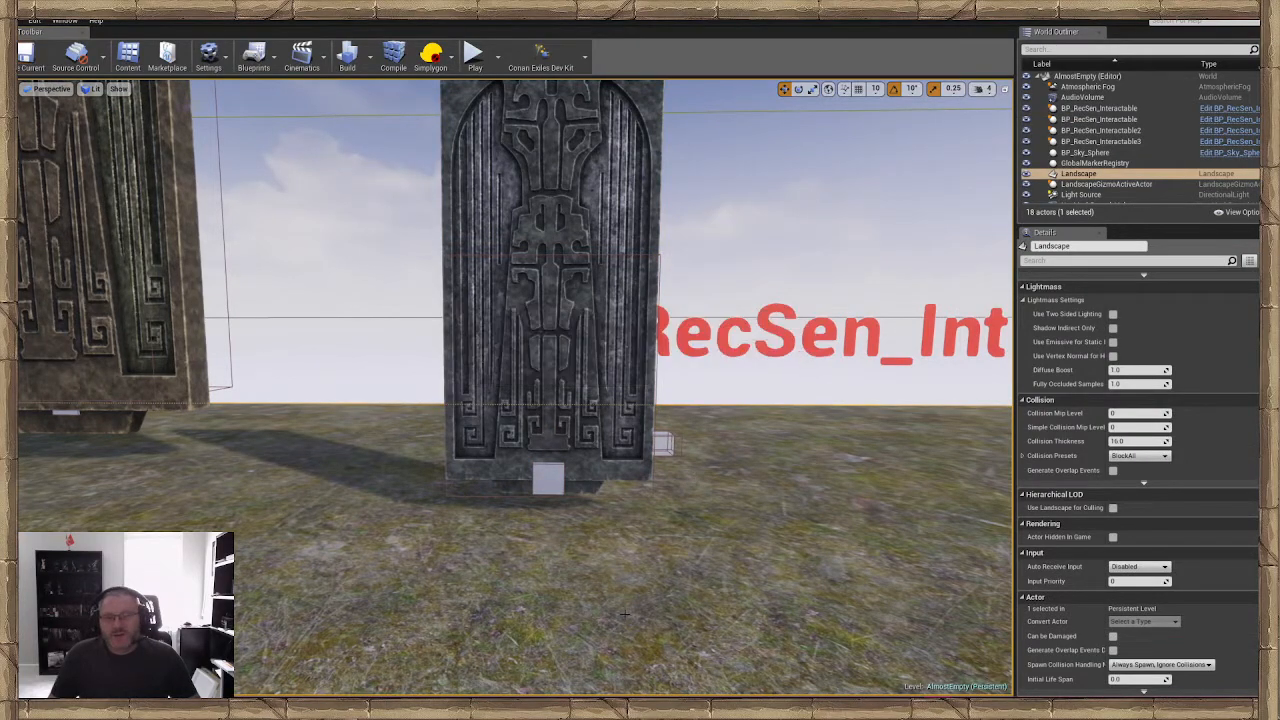
Play from the ground in front of the door and open the door, using up the Skeleton Key
{"action": "right_click", "coordinate": [627, 301]}
{"action": "left_click", "coordinate": [657, 581]}
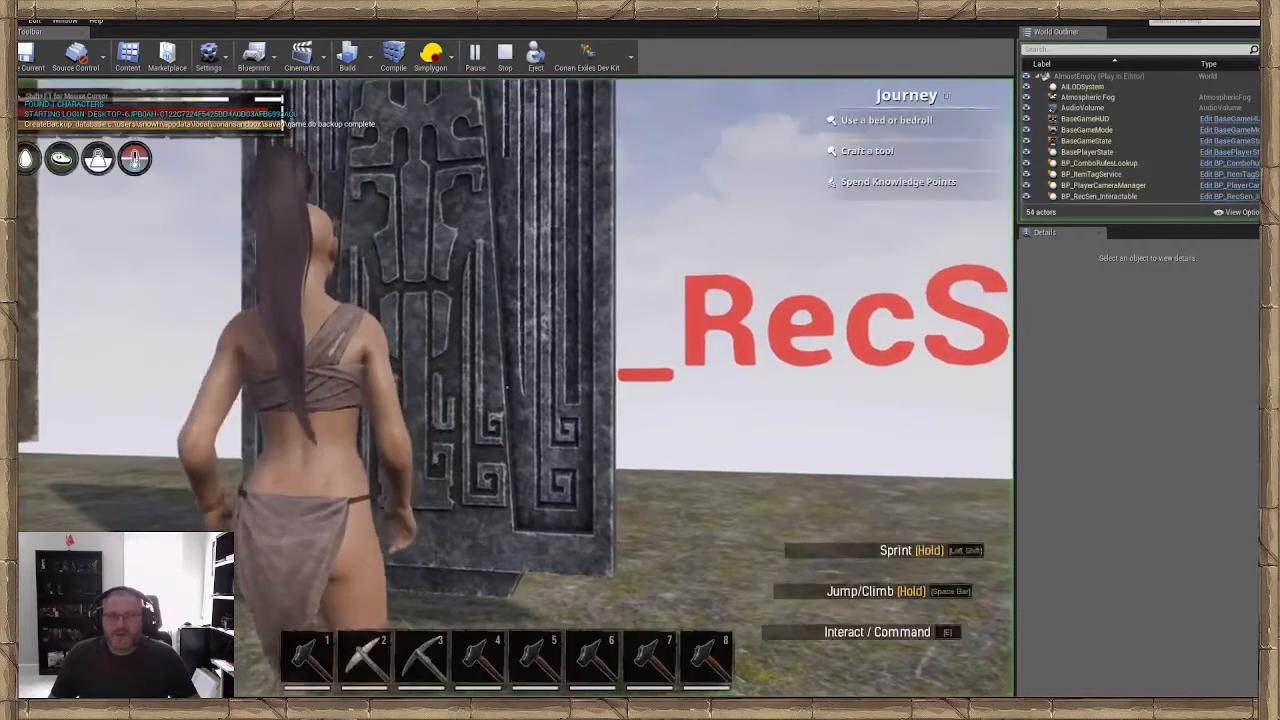
{"action": "key", "text": "e"}
{"action": "key", "text": "s"}
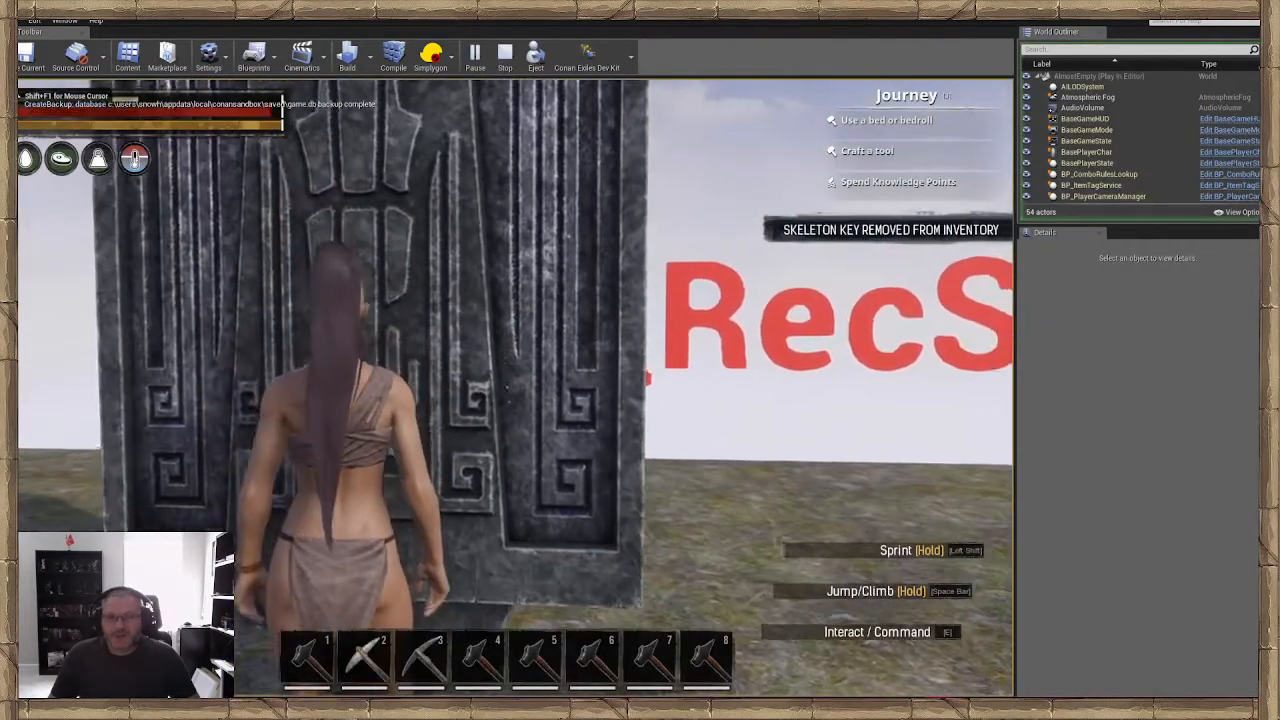
{"action": "key", "text": "a"}
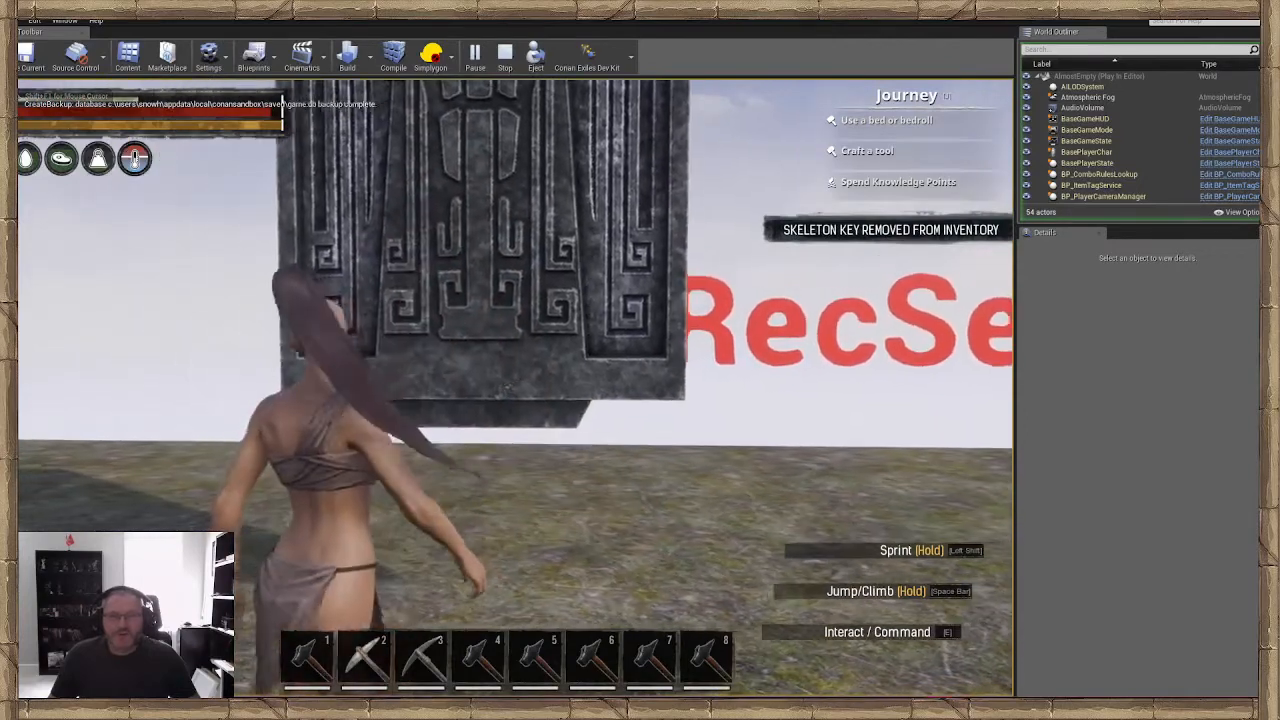
{"action": "key", "text": "d"}
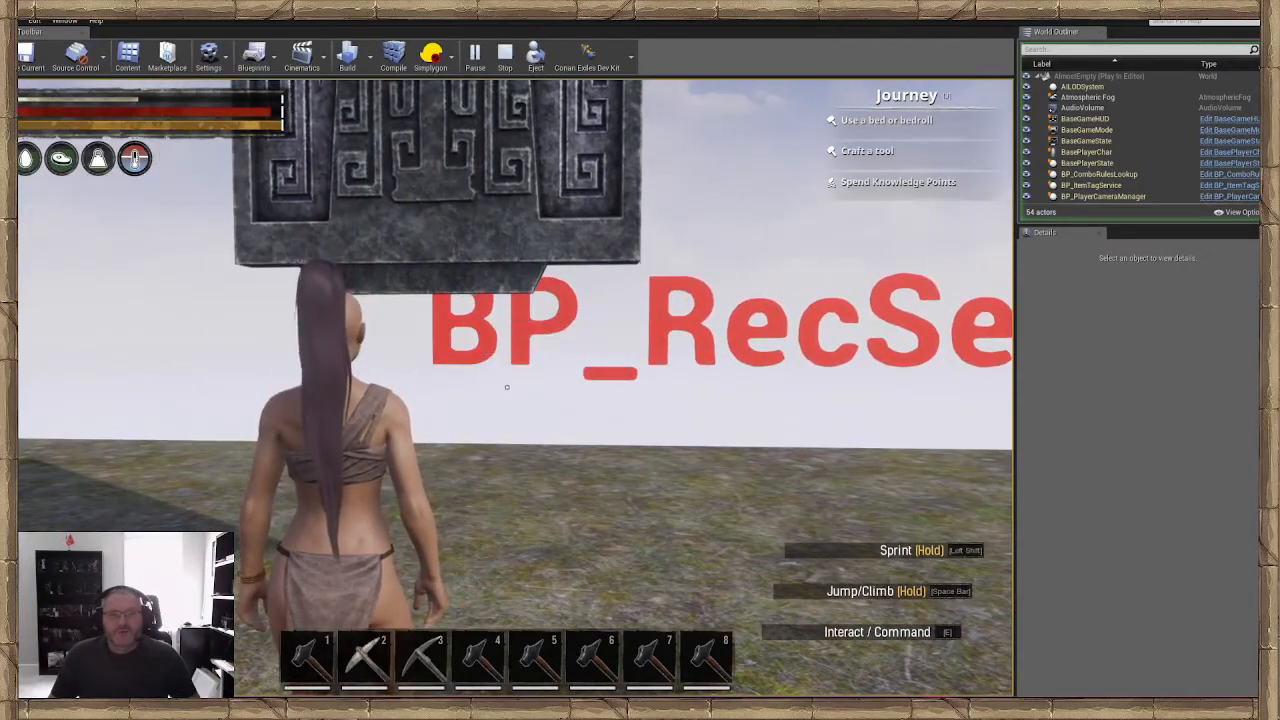
Walk through the space beneath the raised door, turn around, and come back to face it while it lowers
{"action": "key", "text": "w"}
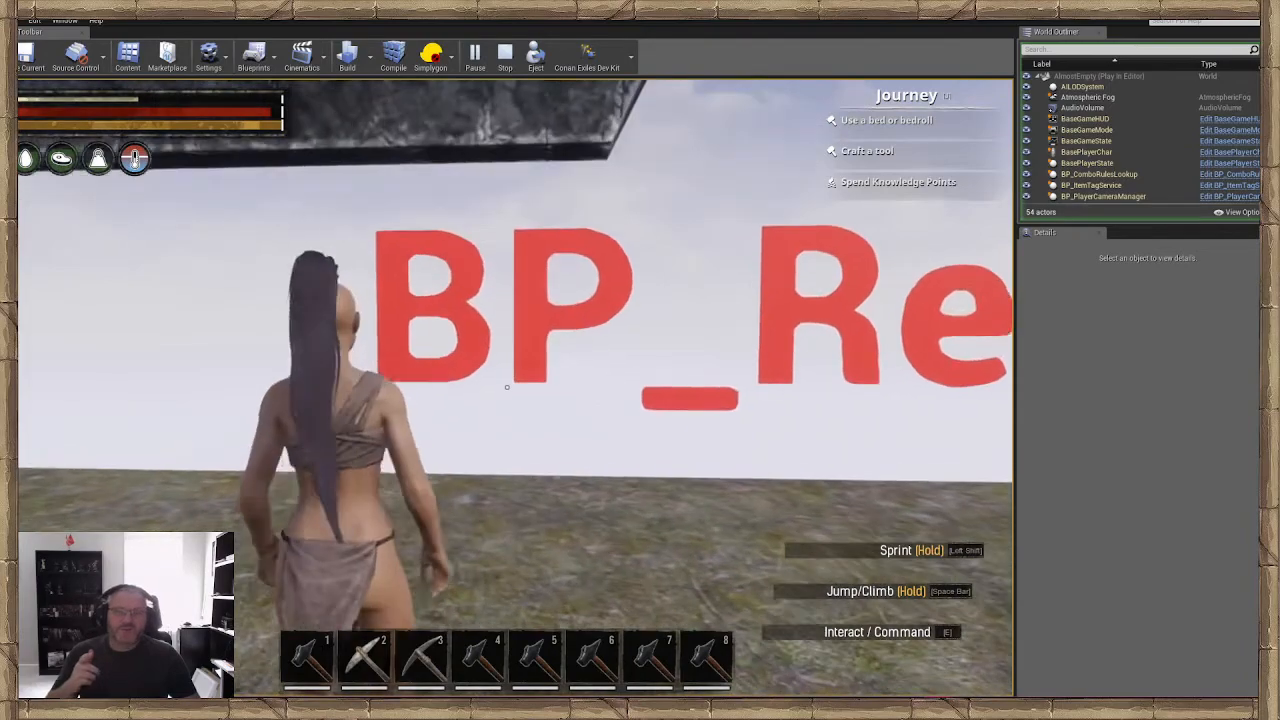
{"action": "key", "text": "w"}
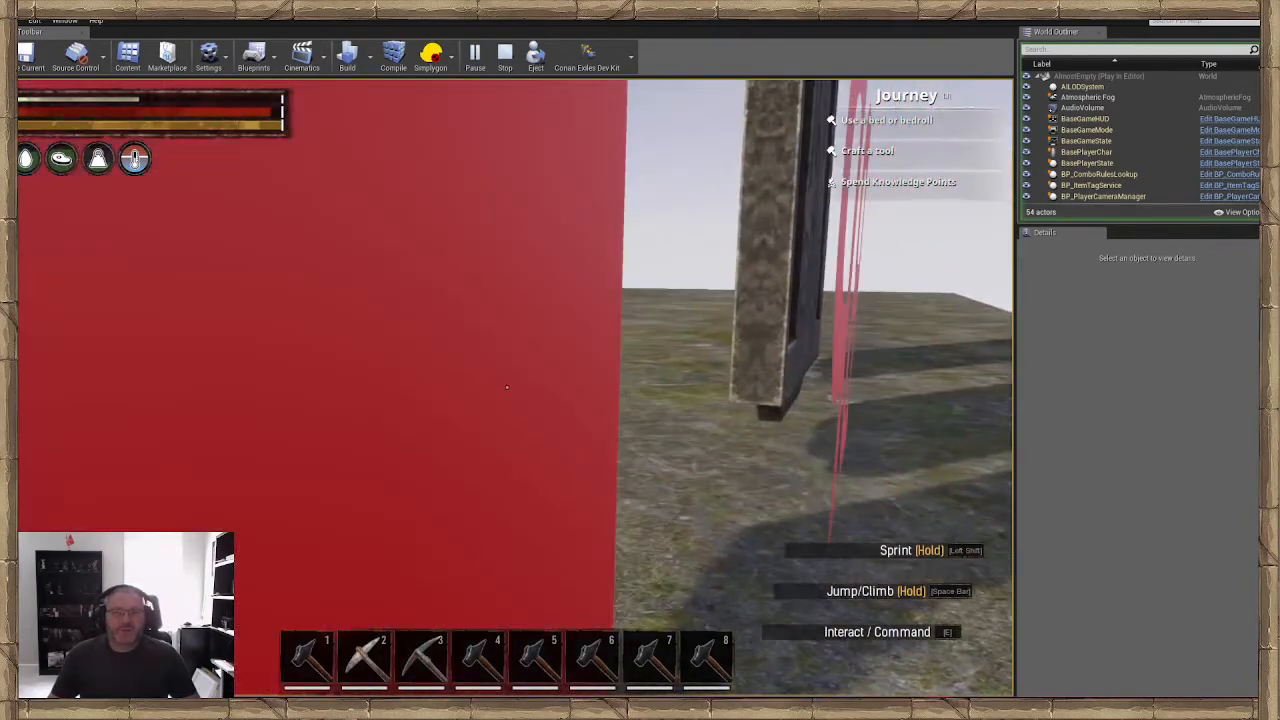
{"action": "key", "text": "s"}
{"action": "key", "text": "a"}
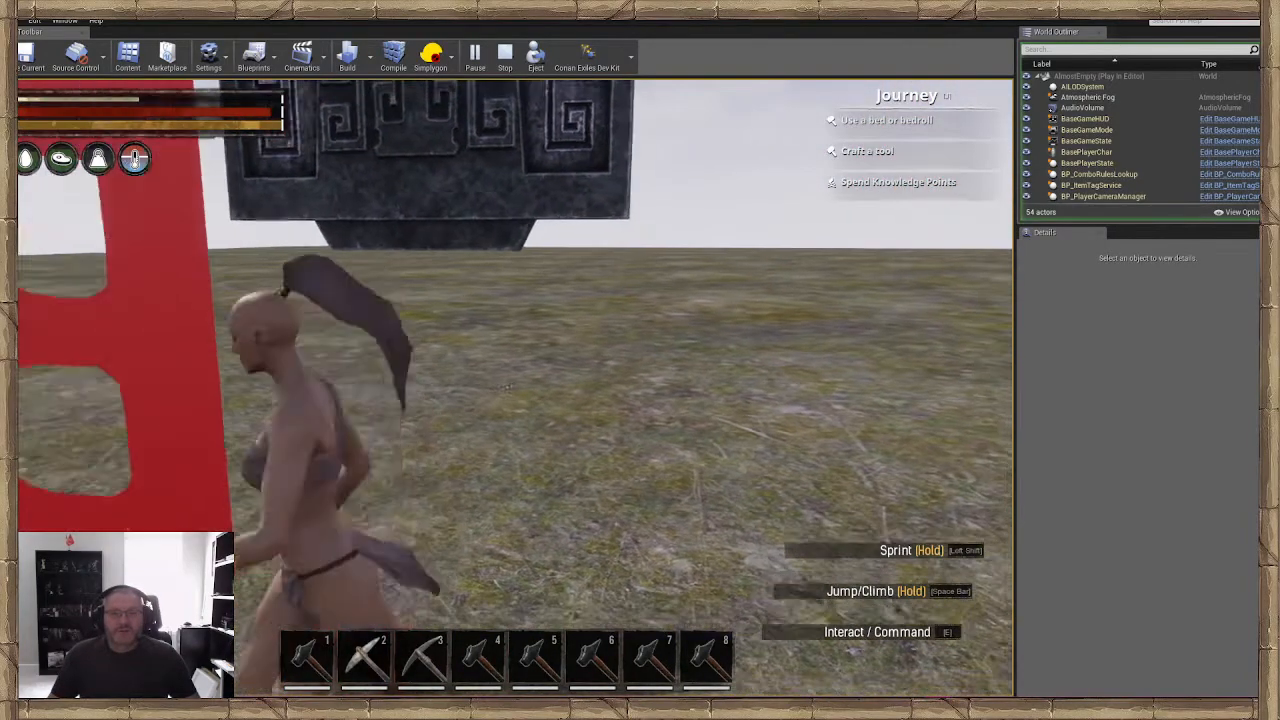
{"action": "key", "text": "w"}
{"action": "key", "text": "d"}
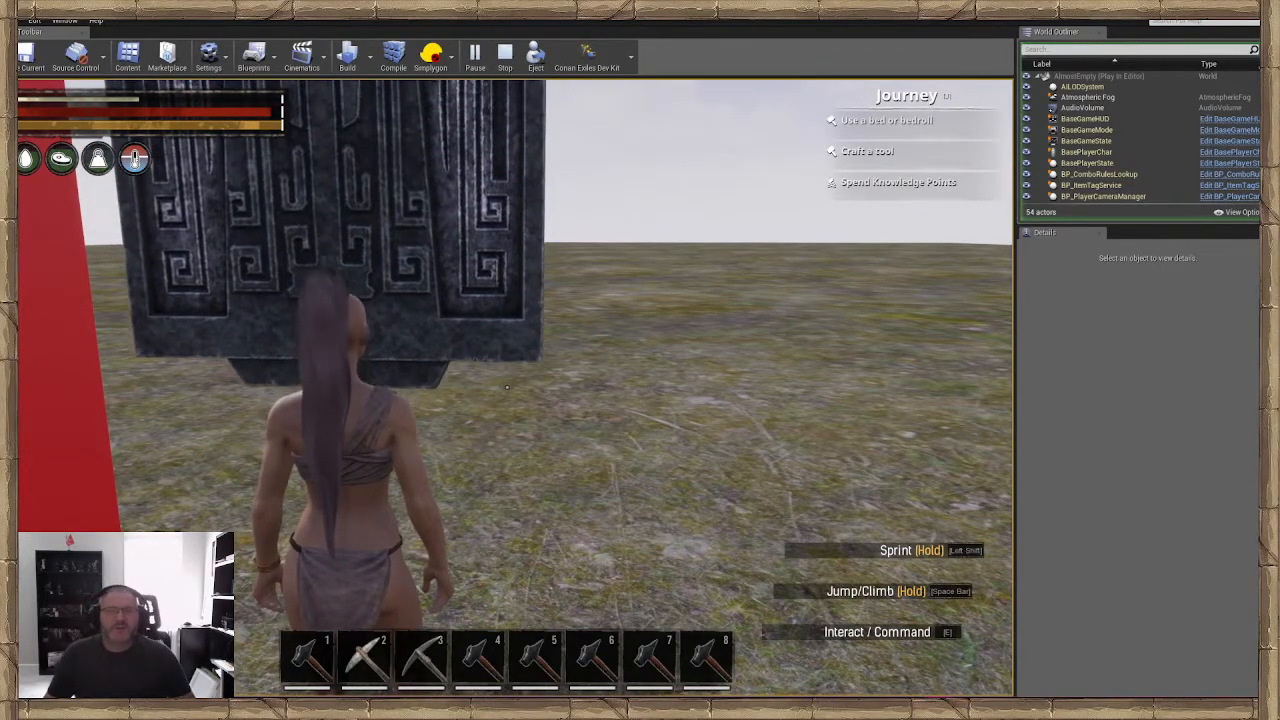
Try to open the reset door again without a Skeleton Key, and end the play session
{"action": "key", "text": "w"}
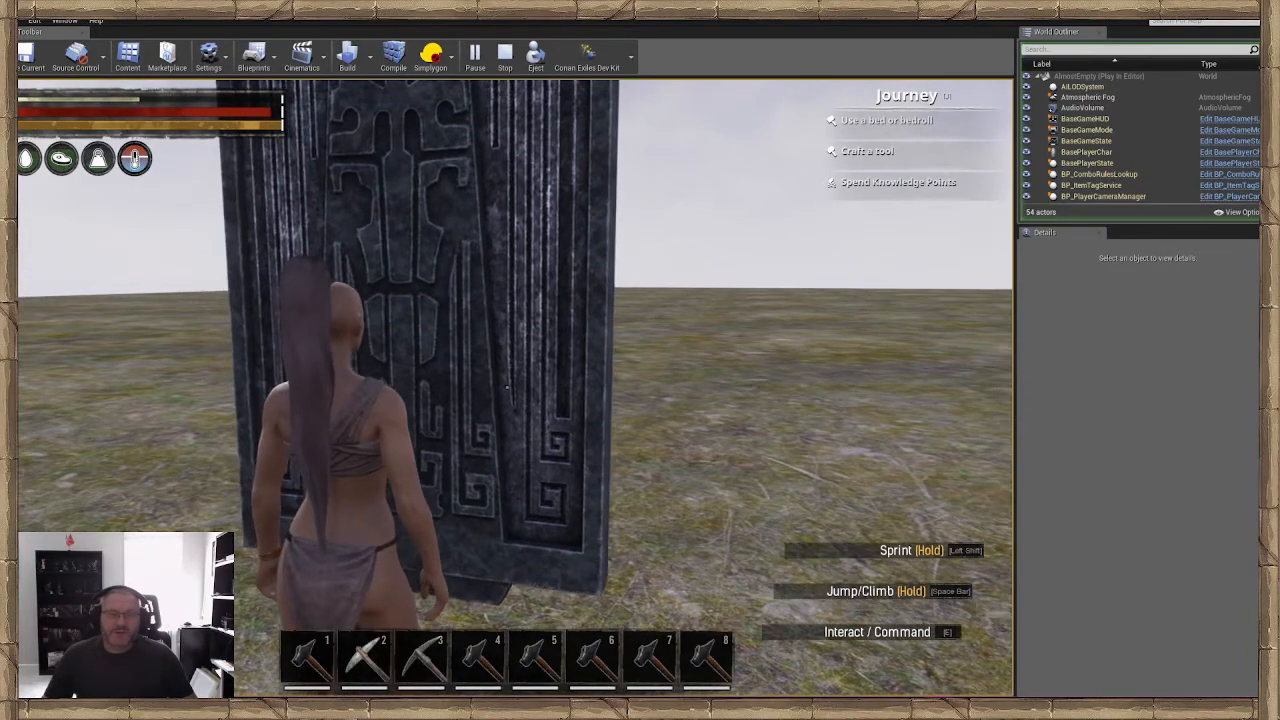
{"action": "key", "text": "e"}
{"action": "key", "text": "w"}
{"action": "key", "text": "s"}
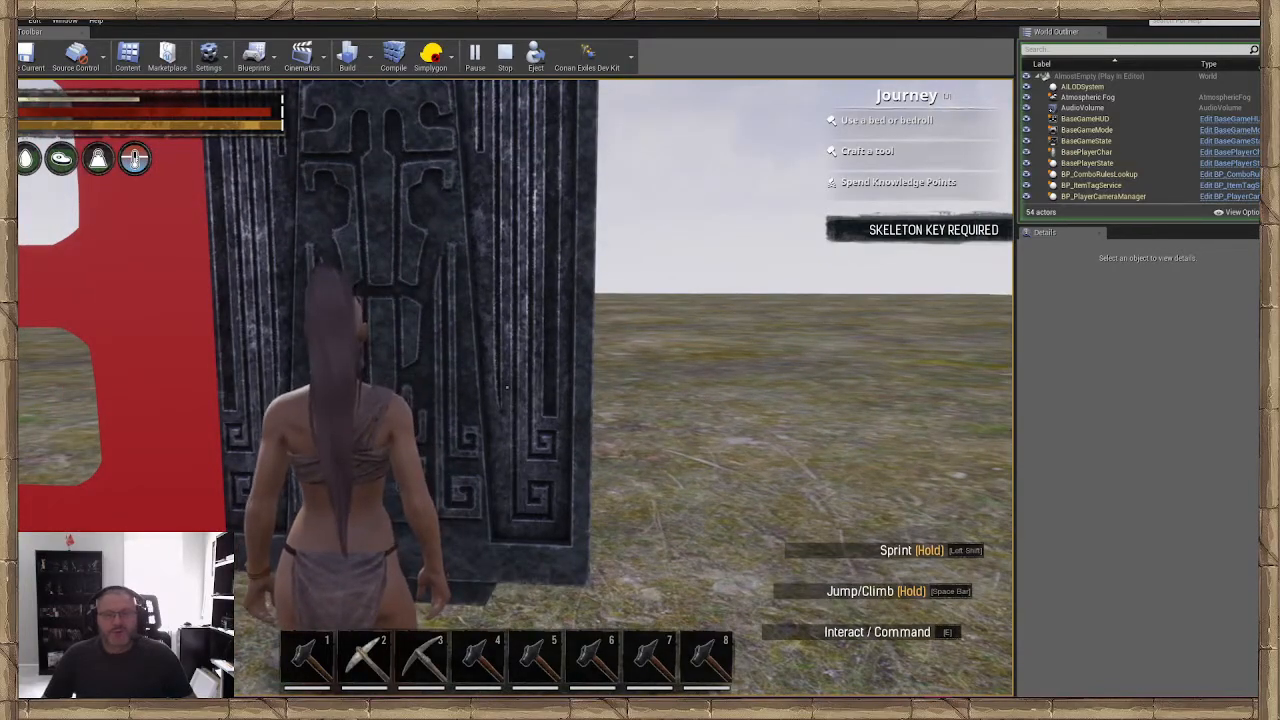
{"action": "key", "text": "Escape"}
Duplicate the small dark stone door and place the copy beside the original on the side away from the large doors
{"action": "right_click_drag", "start_coordinate": [507, 387], "coordinate": [485, 358]}
{"action": "right_click_drag", "start_coordinate": [630, 477], "coordinate": [630, 472]}
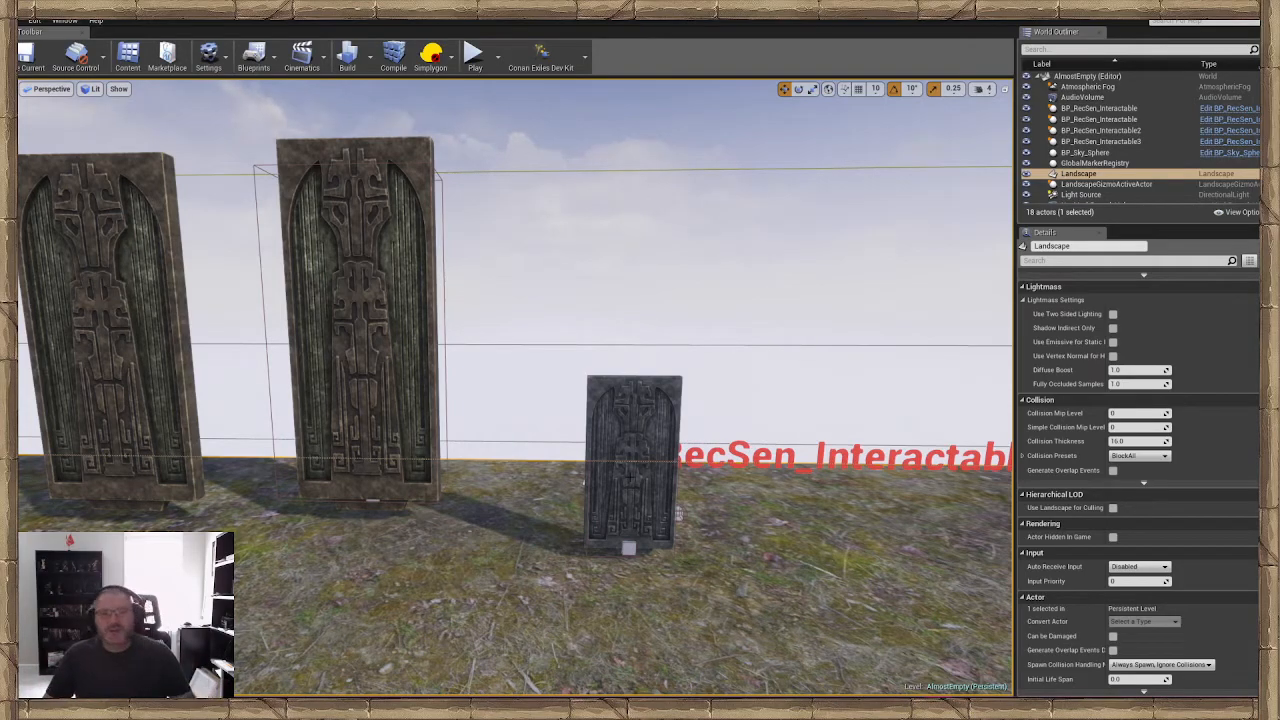
{"action": "right_click_drag", "start_coordinate": [626, 475], "coordinate": [680, 480]}
{"action": "key", "text": "w"}
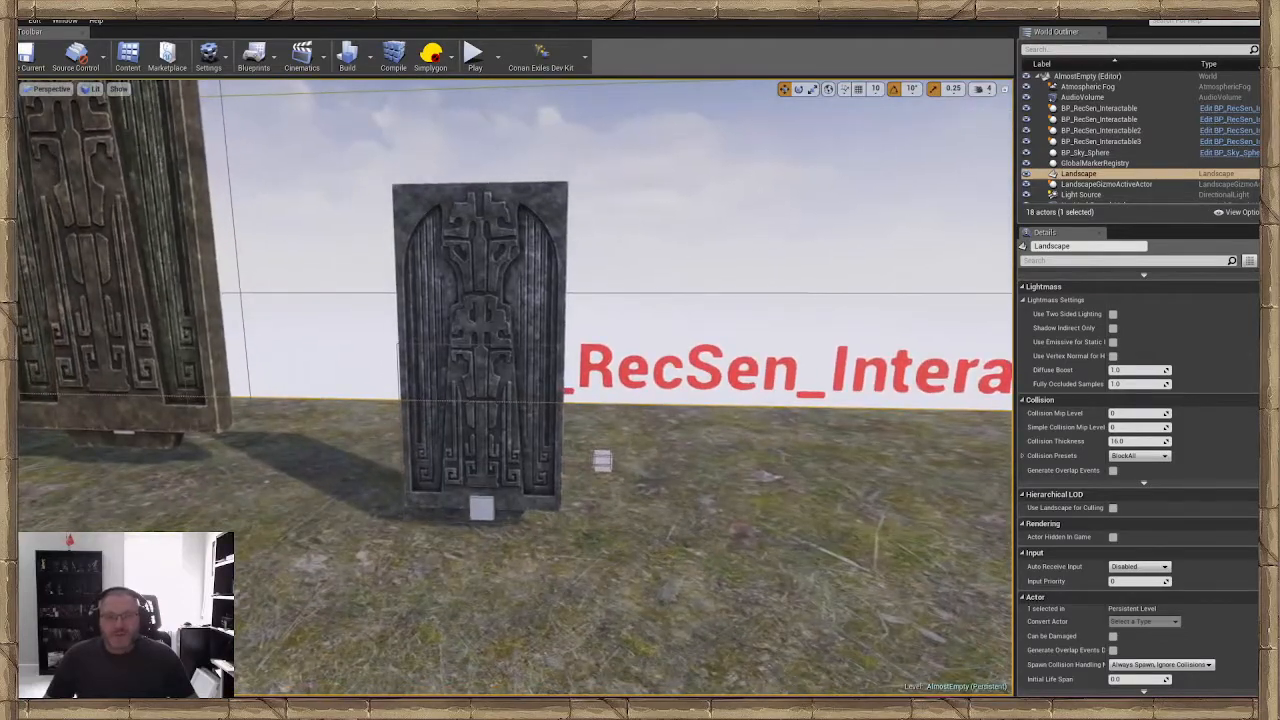
{"action": "left_click", "coordinate": [490, 370]}
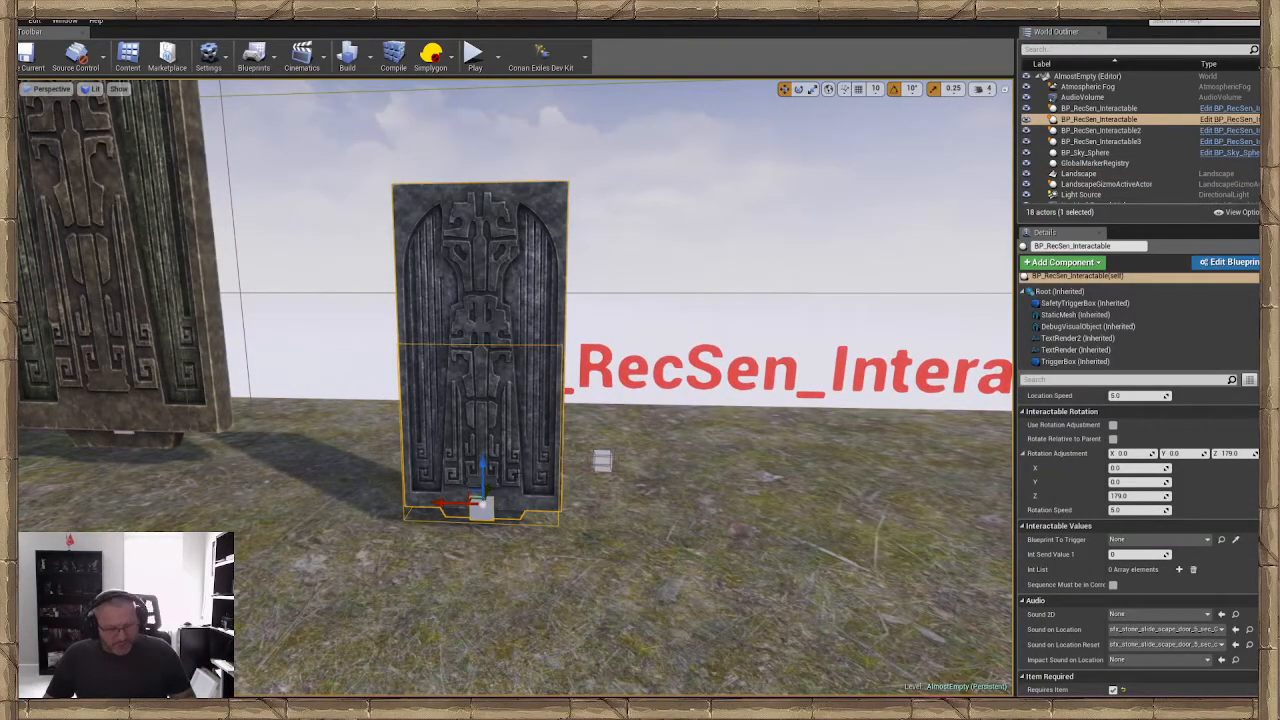
{"action": "key", "text": "ctrl+w"}
{"action": "left_click_drag", "start_coordinate": [449, 502], "coordinate": [671, 519]}
{"action": "key", "text": "f"}
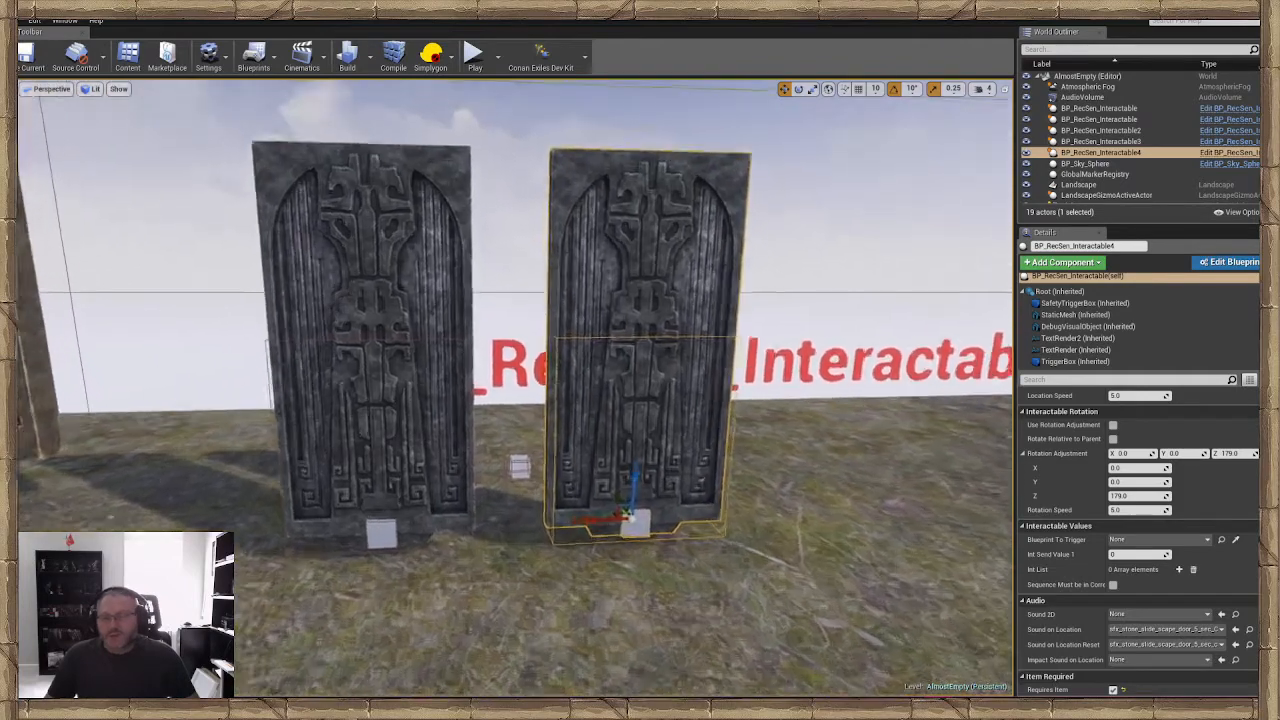
Disable Remove Item from Player in the duplicated door's item requirement settings
{"action": "scroll", "coordinate": [1113, 566], "scroll_direction": "down", "scroll_amount": 5}
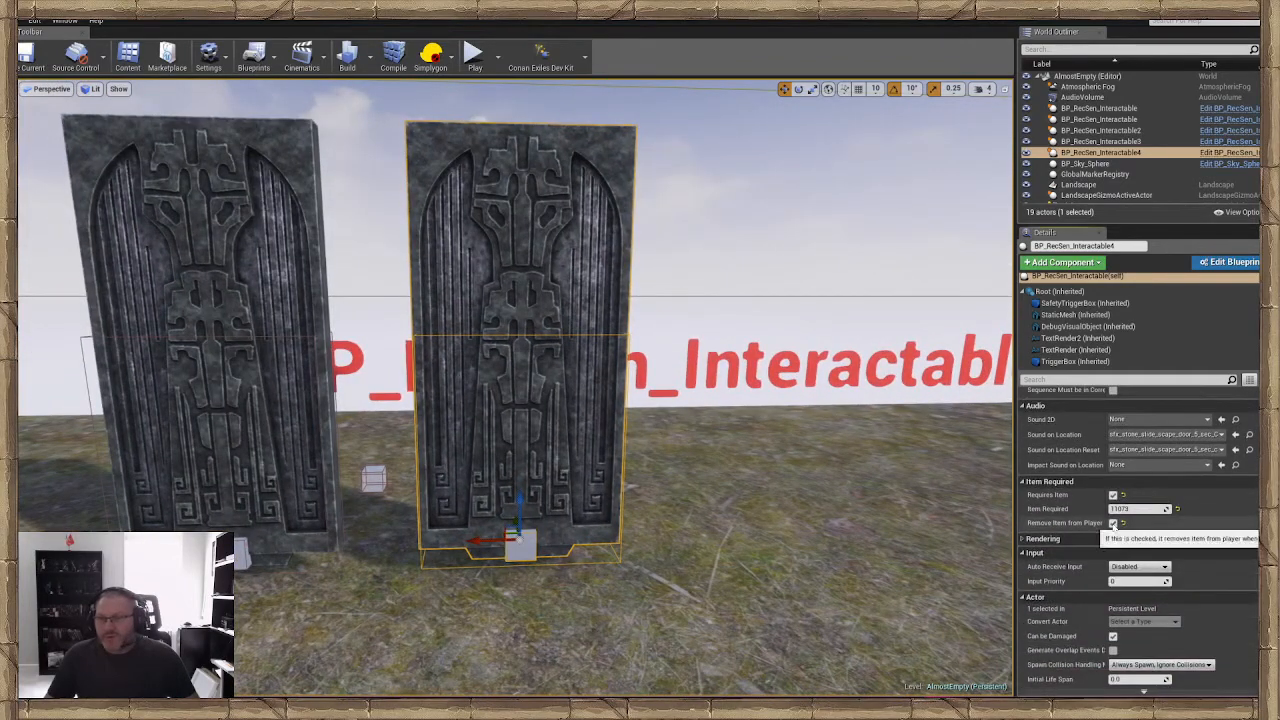
{"action": "right_click_drag", "start_coordinate": [541, 343], "coordinate": [506, 340]}
{"action": "key", "text": "s"}
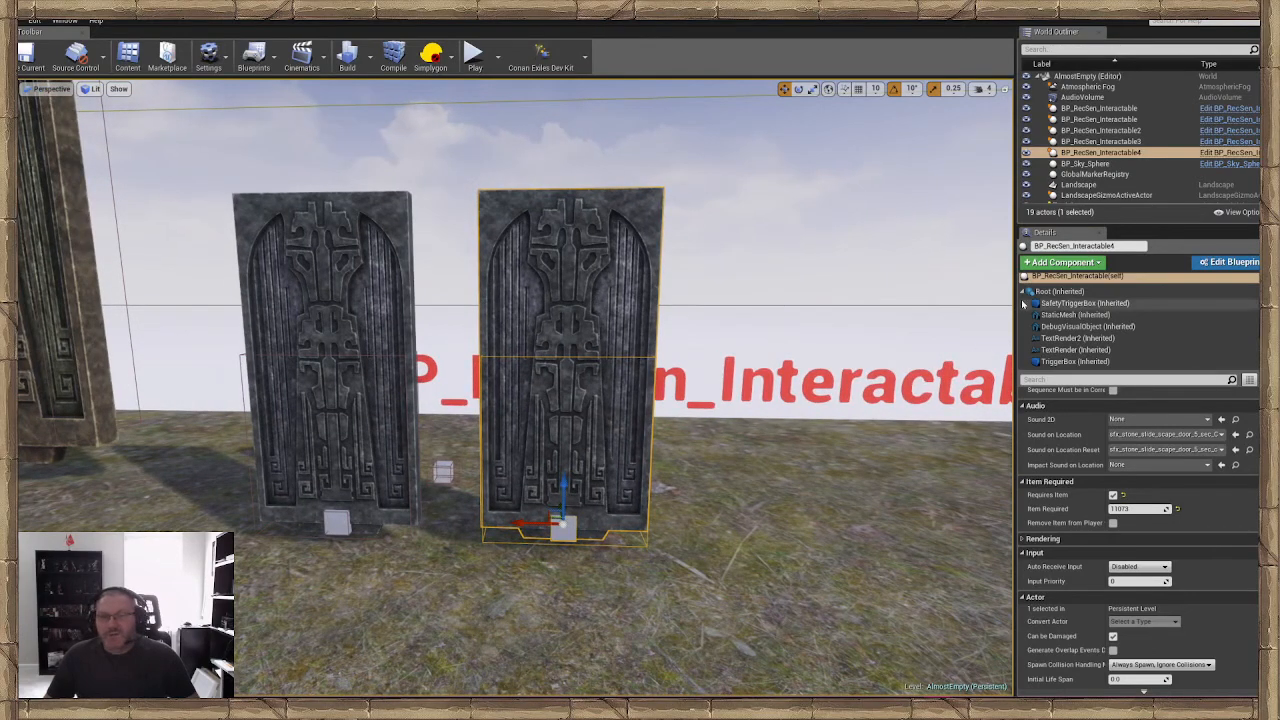
Replace the duplicated door's static mesh with SM_queenhead_01 from the Dungeons meshes, and close the asset browser
{"action": "left_click", "coordinate": [1072, 314]}
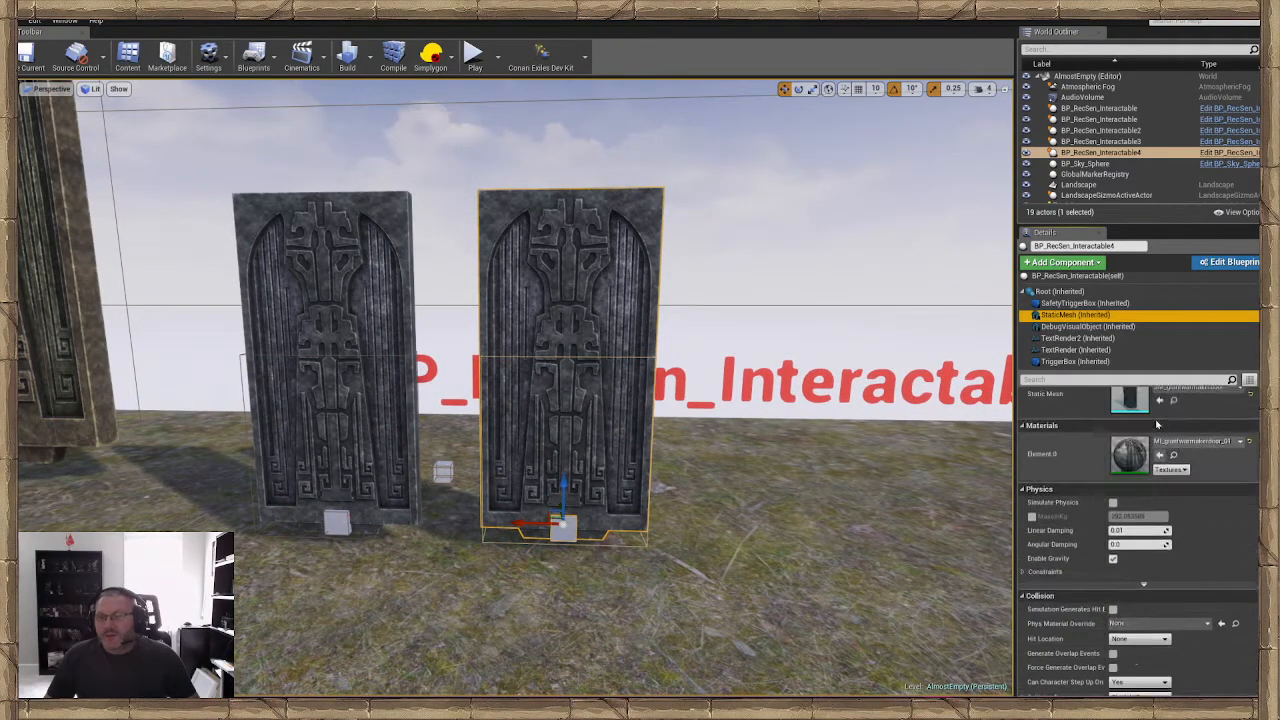
{"action": "scroll", "coordinate": [1157, 425], "scroll_direction": "up", "scroll_amount": 2}
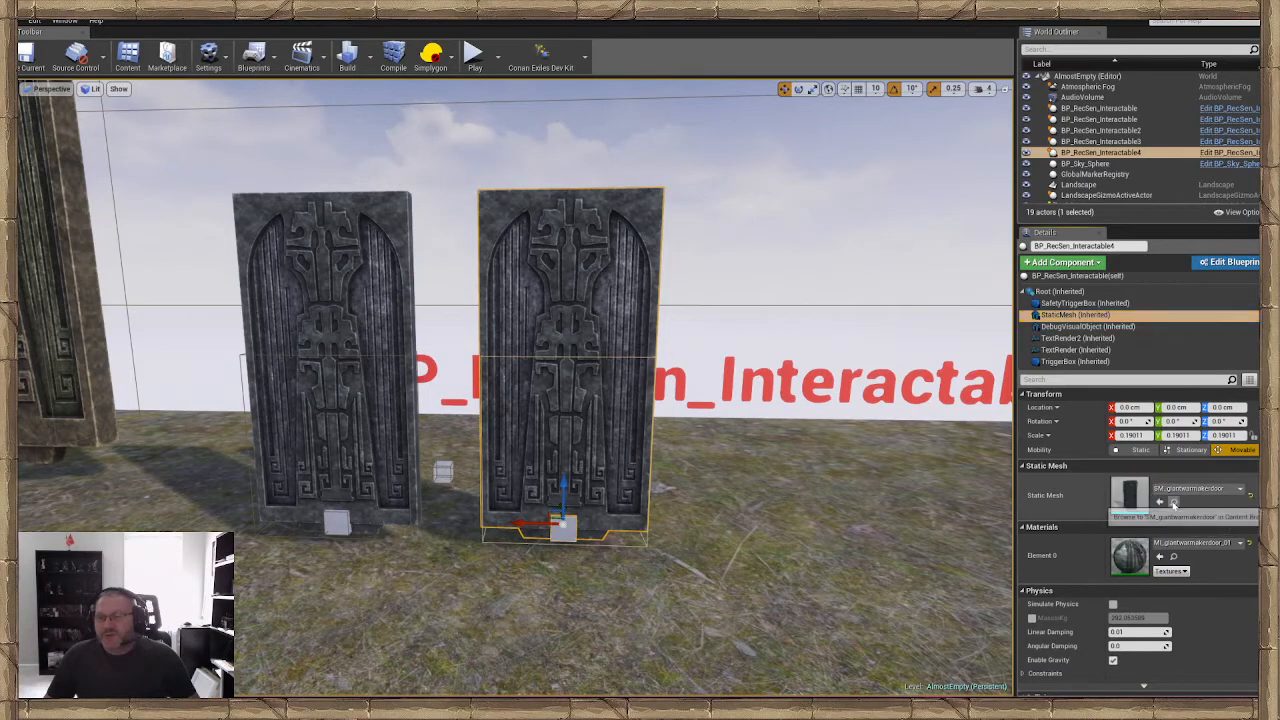
{"action": "left_click", "coordinate": [1173, 503]}
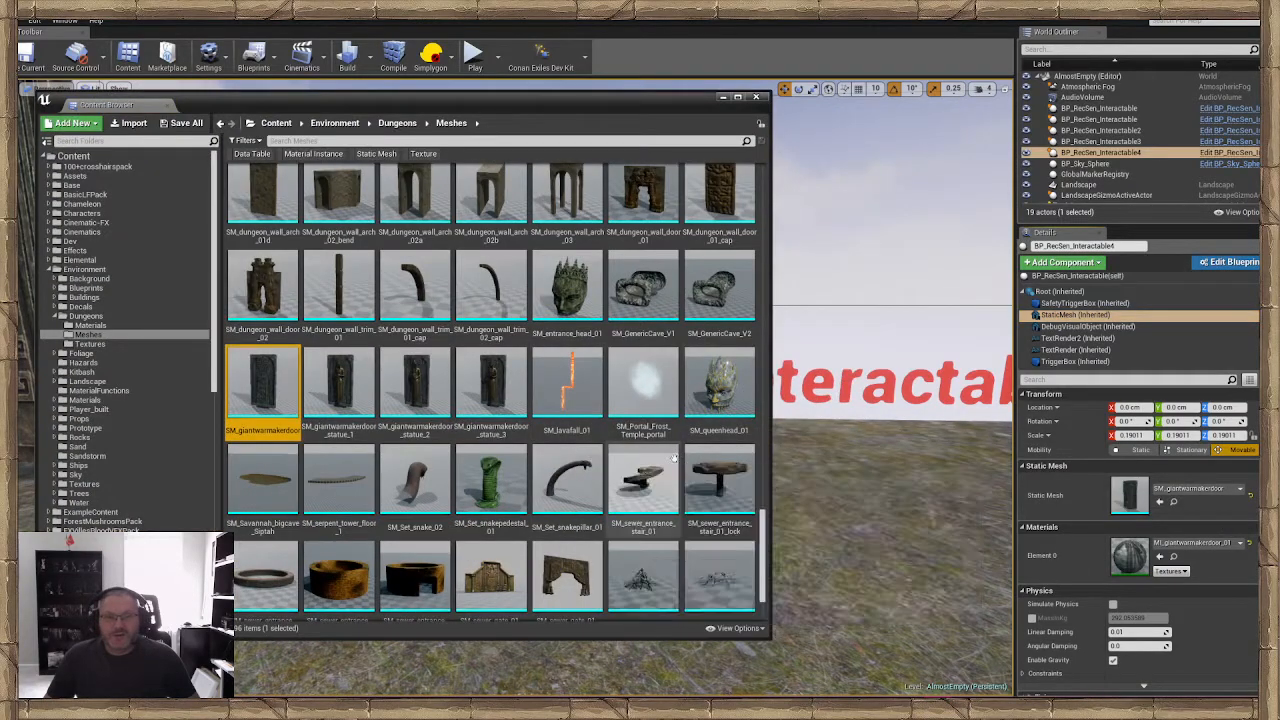
{"action": "left_click", "coordinate": [718, 397]}
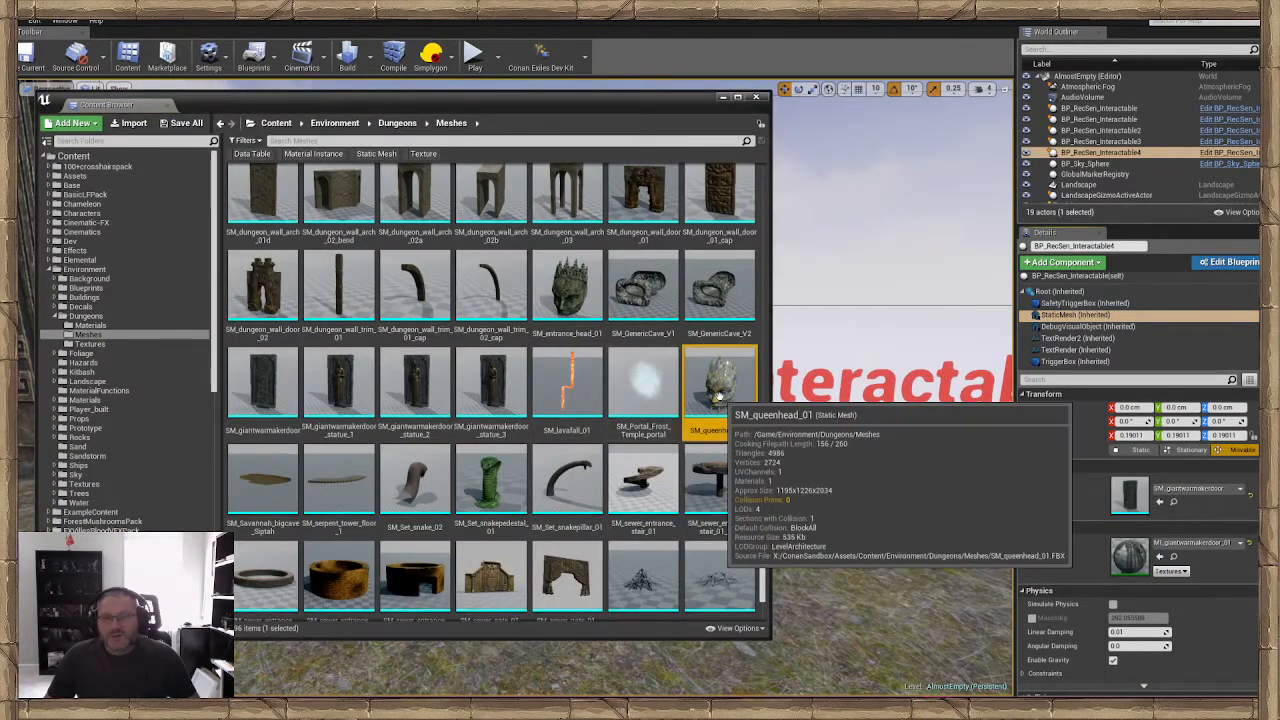
{"action": "left_click", "coordinate": [1159, 502]}
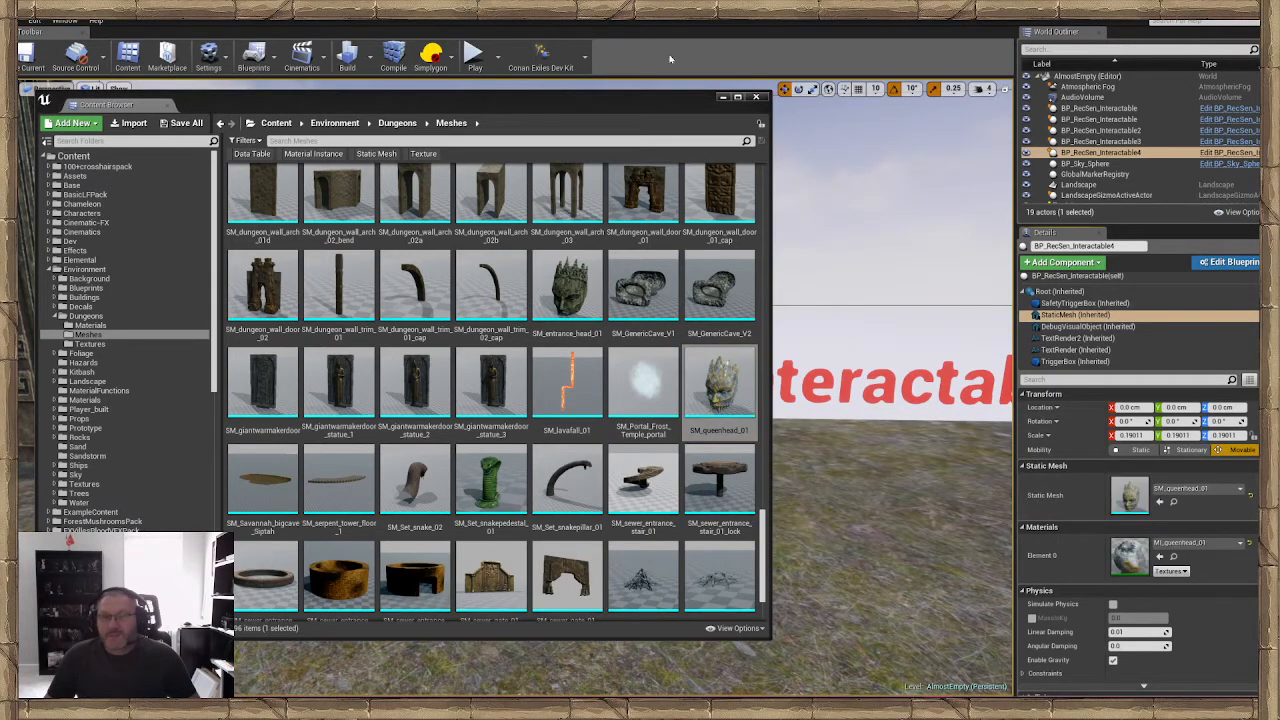
{"action": "left_click", "coordinate": [756, 97]}
Rotate the queen head mesh about 180° around Z, scale it uniformly to about 0.13, and raise it about 9.6 cm
{"action": "right_click_drag", "start_coordinate": [587, 500], "coordinate": [597, 528]}
{"action": "key", "text": "e"}
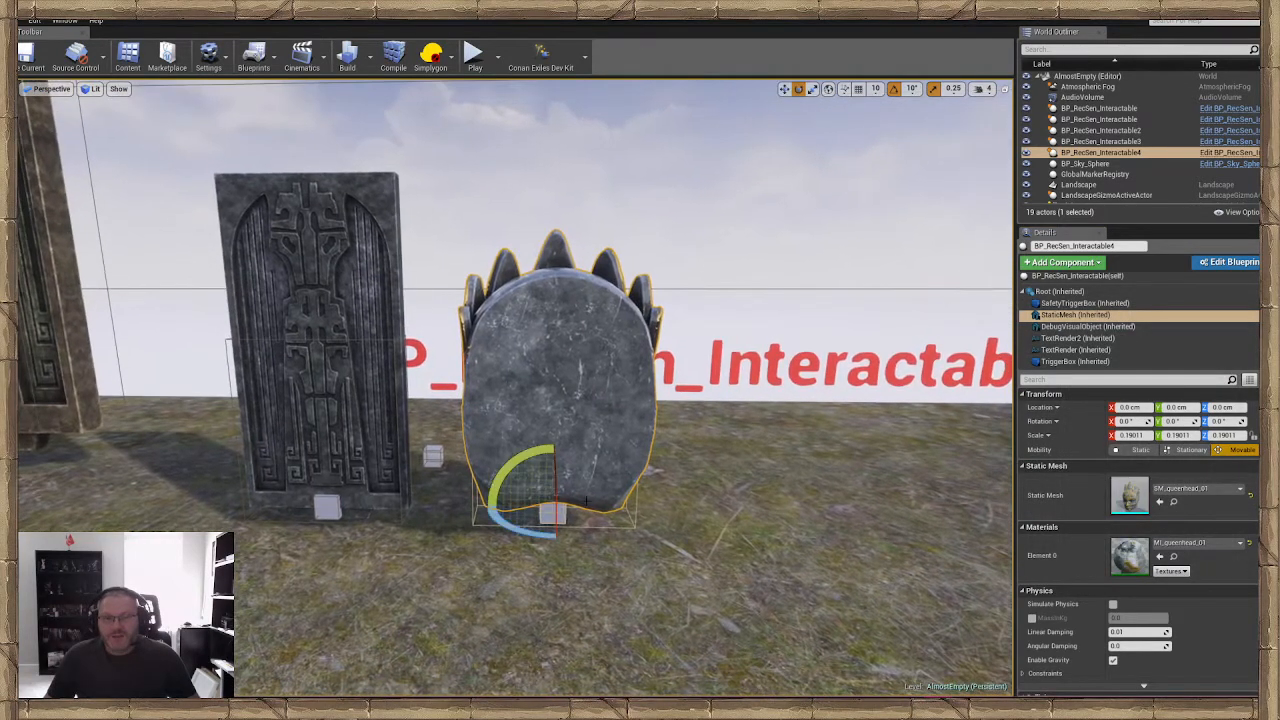
{"action": "left_click_drag", "start_coordinate": [465, 509], "coordinate": [641, 512]}
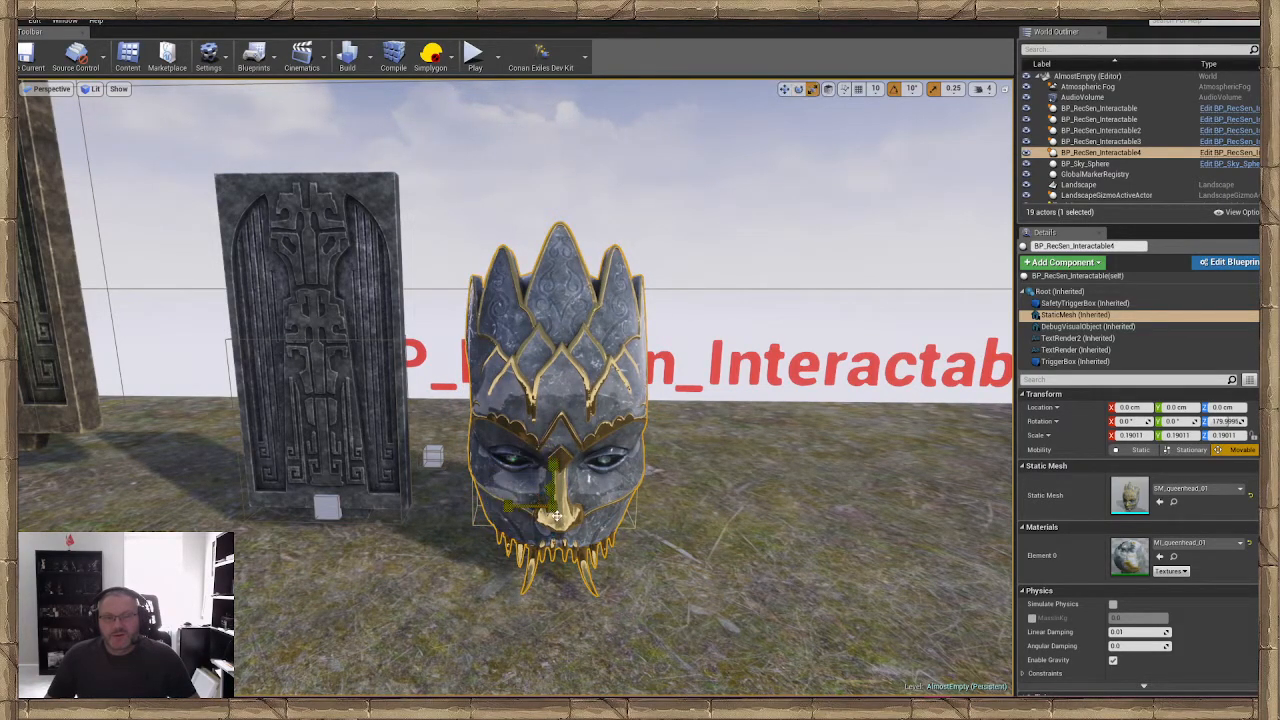
{"action": "left_click_drag", "start_coordinate": [553, 506], "coordinate": [553, 473]}
{"action": "right_click_drag", "start_coordinate": [553, 473], "coordinate": [750, 485]}
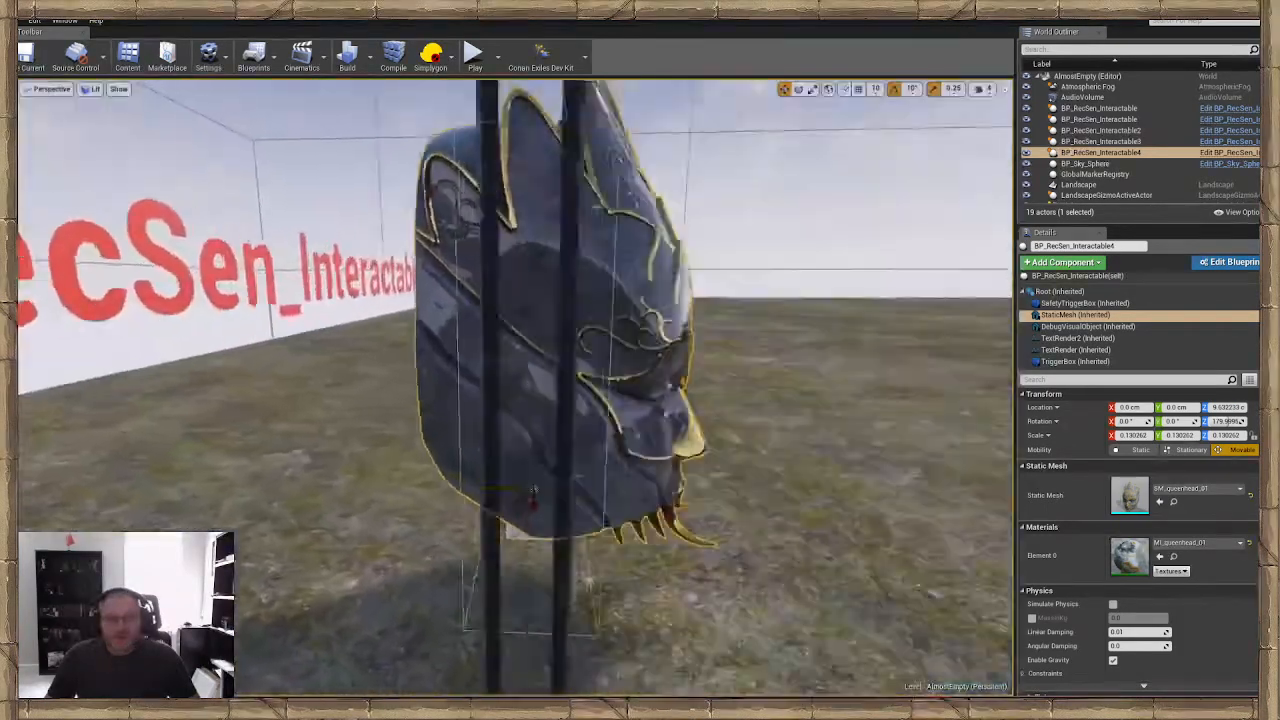
Scale the queen head's TriggerBox to about 6.4 × 7.4 × 7.4 so it surrounds the mesh, deselect it, and save the level
{"action": "right_click_drag", "start_coordinate": [474, 478], "coordinate": [535, 468]}
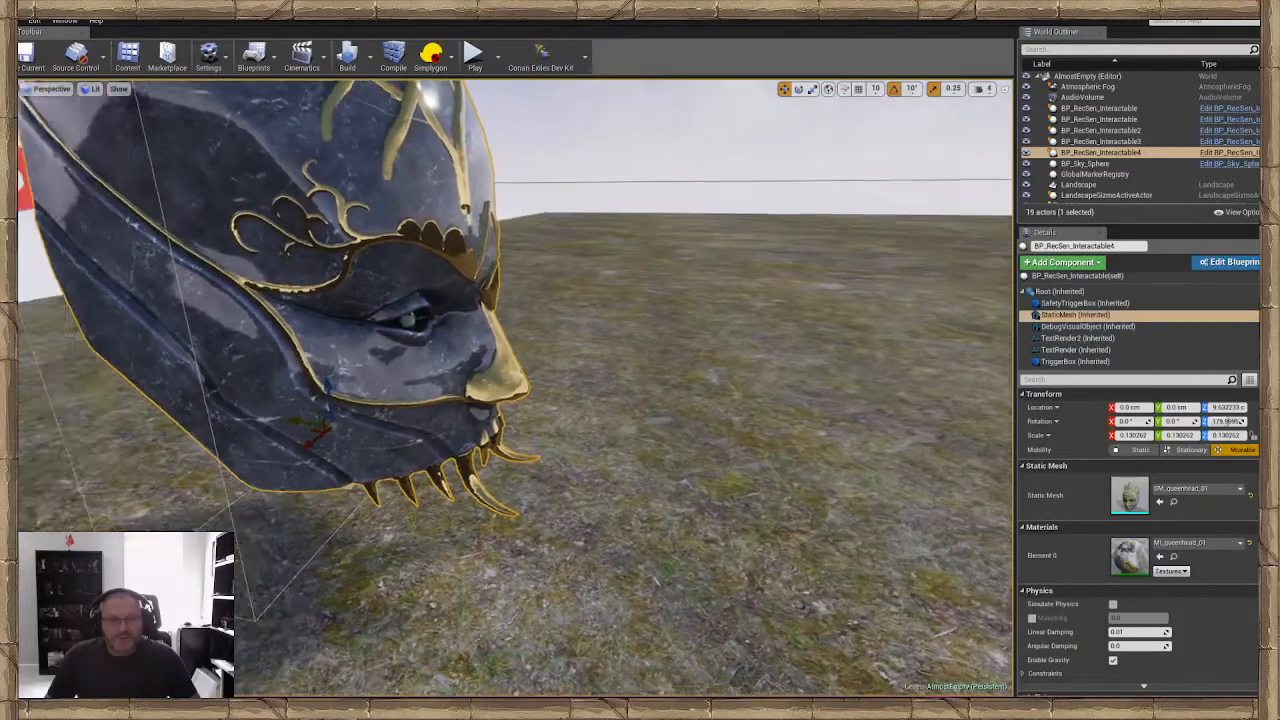
{"action": "right_click_drag", "start_coordinate": [350, 520], "coordinate": [314, 528]}
{"action": "left_click", "coordinate": [314, 528]}
{"action": "left_click", "coordinate": [311, 527]}
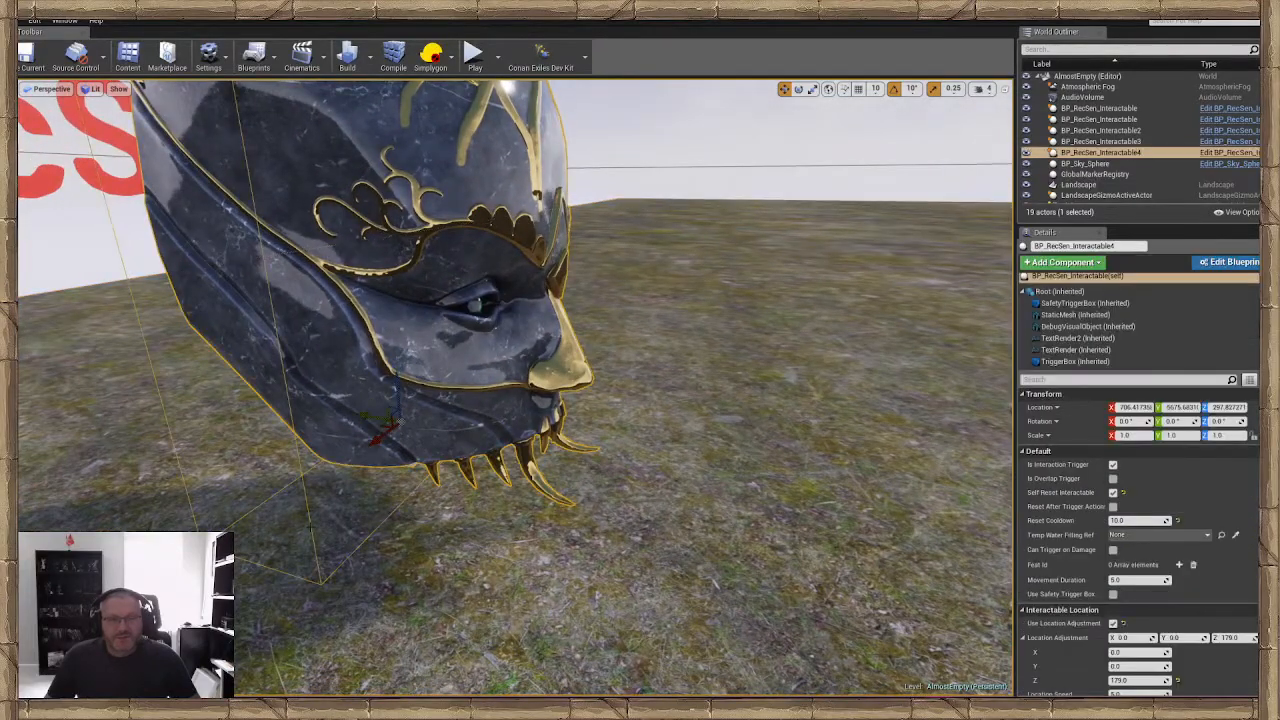
{"action": "double_click", "coordinate": [1074, 361]}
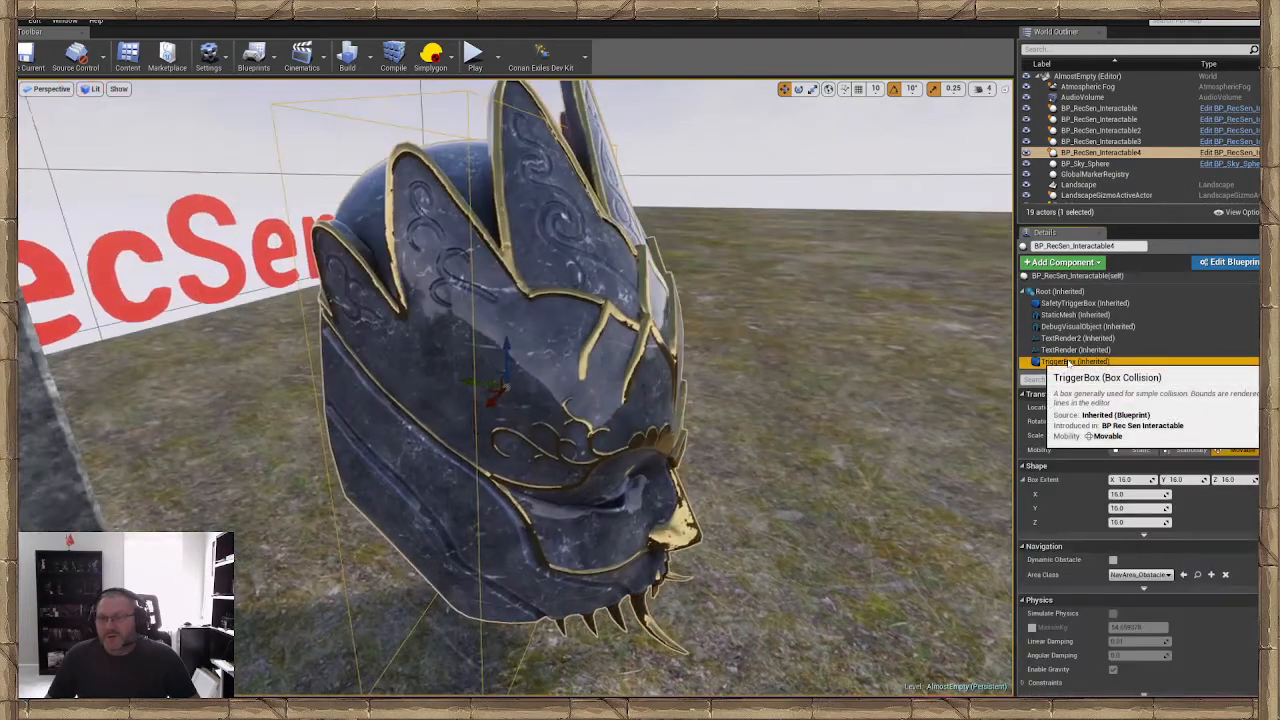
{"action": "right_click_drag", "start_coordinate": [736, 514], "coordinate": [700, 620]}
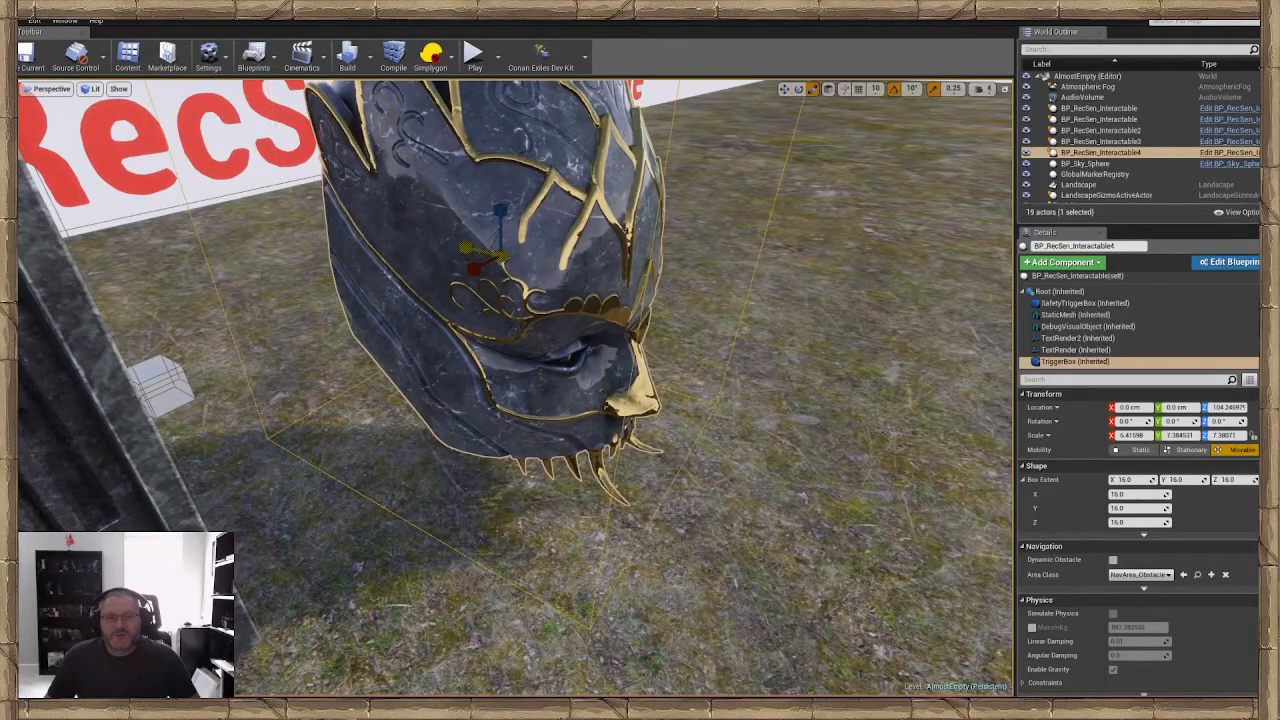
{"action": "right_click_drag", "start_coordinate": [678, 342], "coordinate": [705, 295]}
{"action": "left_click", "coordinate": [303, 170]}
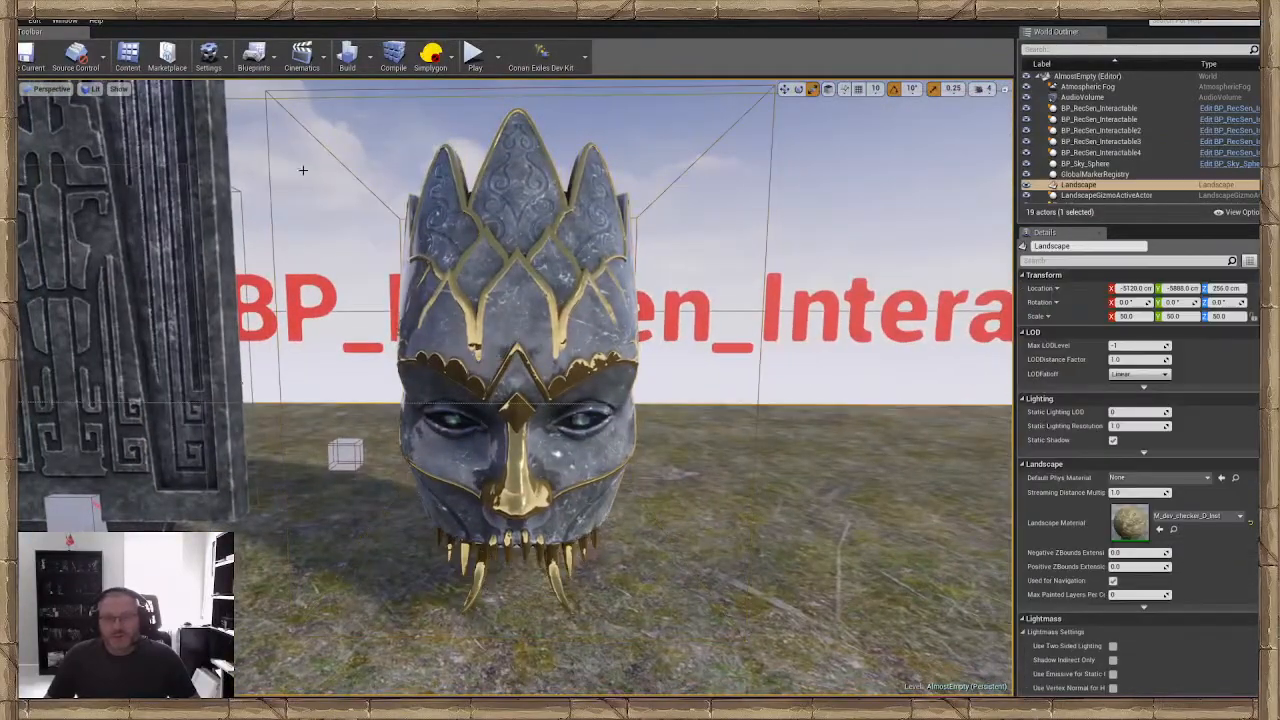
{"action": "left_click", "coordinate": [30, 56]}
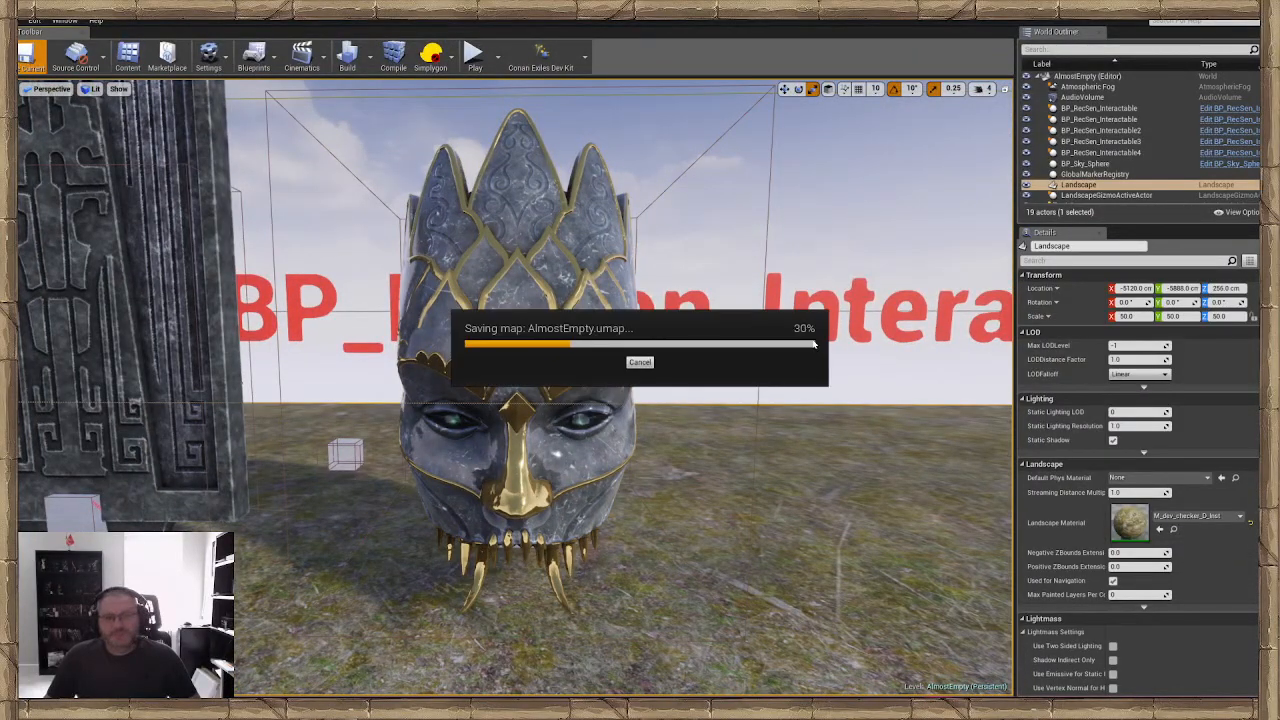
Play from the ground in front of the queen head and try to activate it without a Skeleton Key
{"action": "right_click_drag", "start_coordinate": [580, 530], "coordinate": [565, 540]}
{"action": "right_click", "coordinate": [580, 530]}
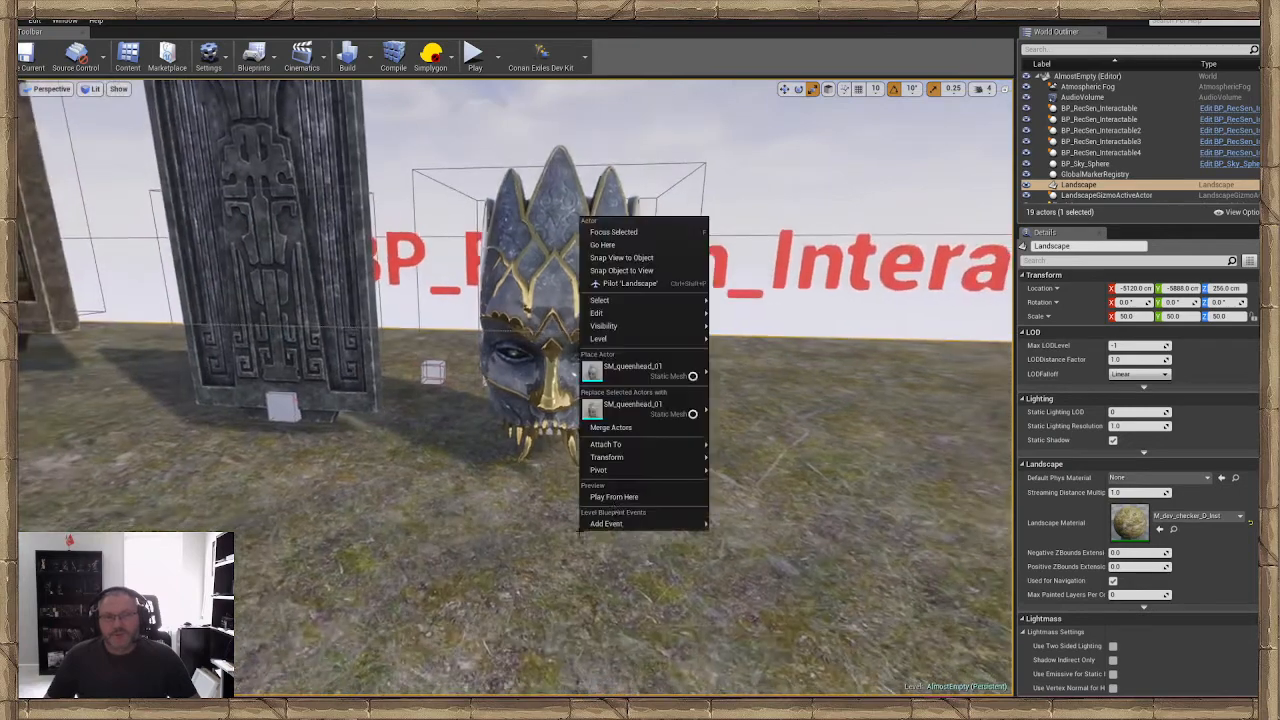
{"action": "left_click", "coordinate": [617, 498]}
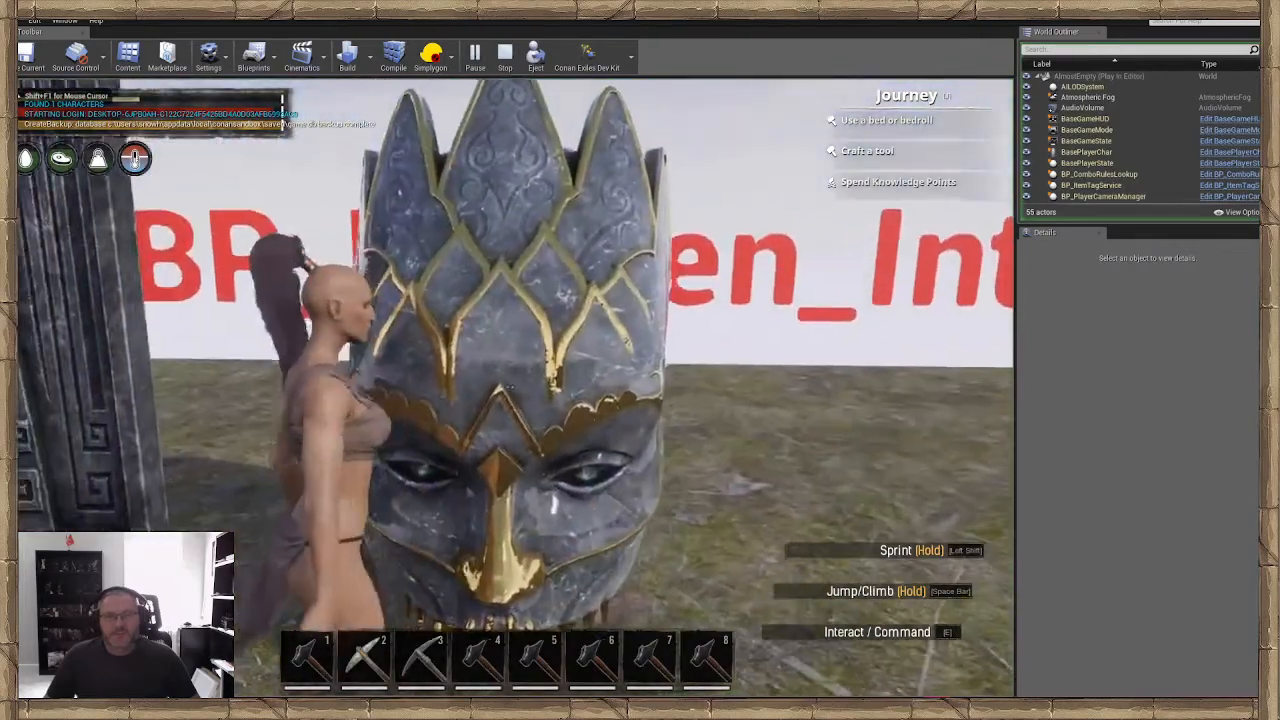
{"action": "key", "text": "e"}
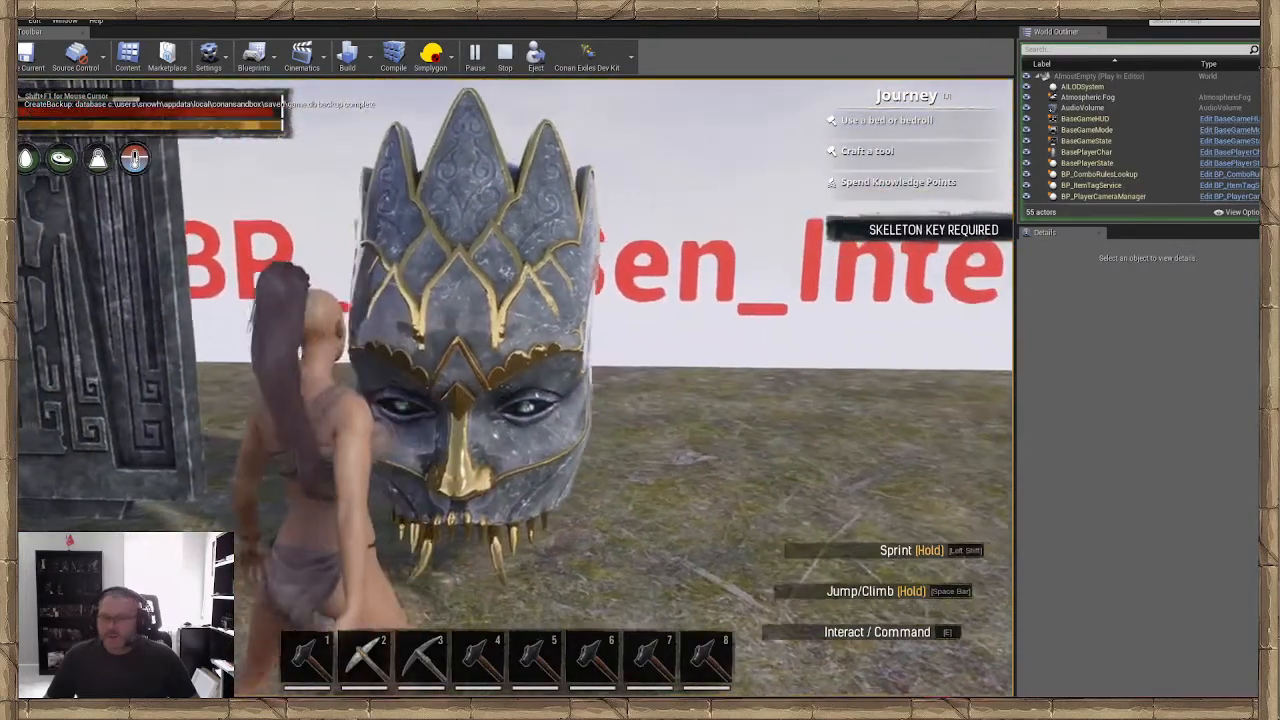
Search the admin panel's items for "ske", spawn one Skeleton Key, and close the panel to activate the queen head
{"action": "key", "text": "w"}
{"action": "key", "text": "ctrl+shift+c"}
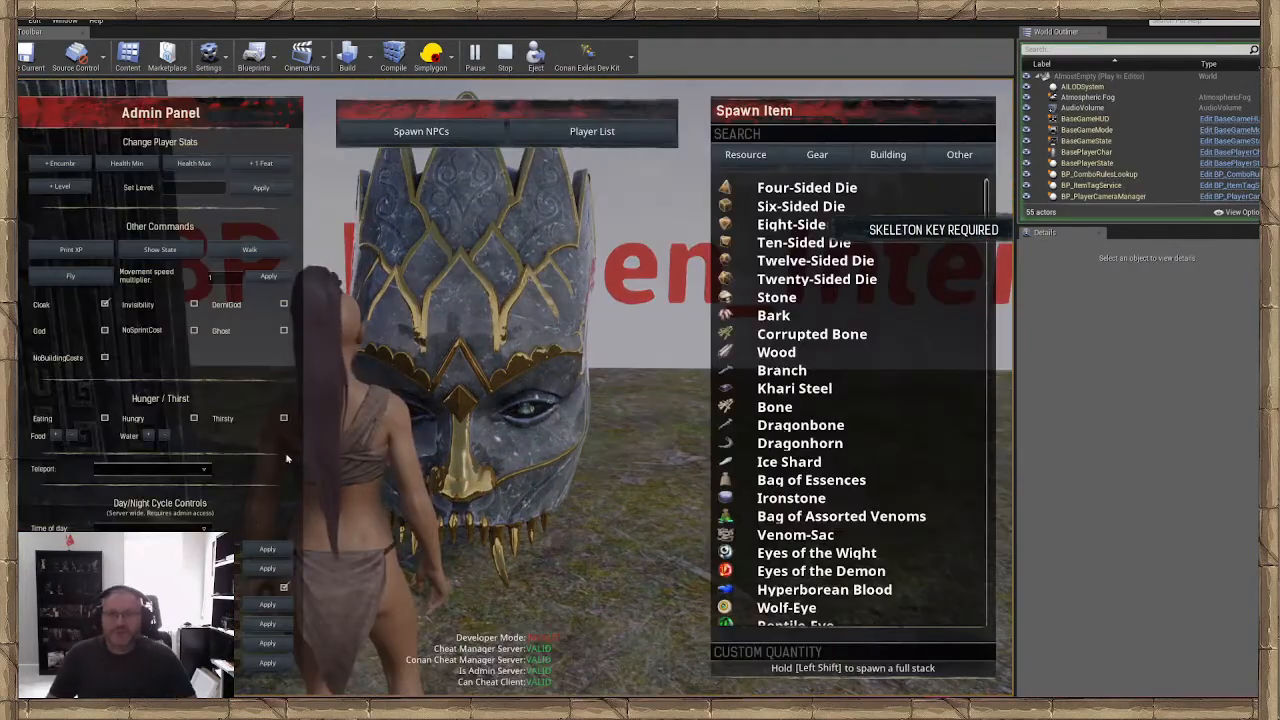
{"action": "type", "text": "ske"}
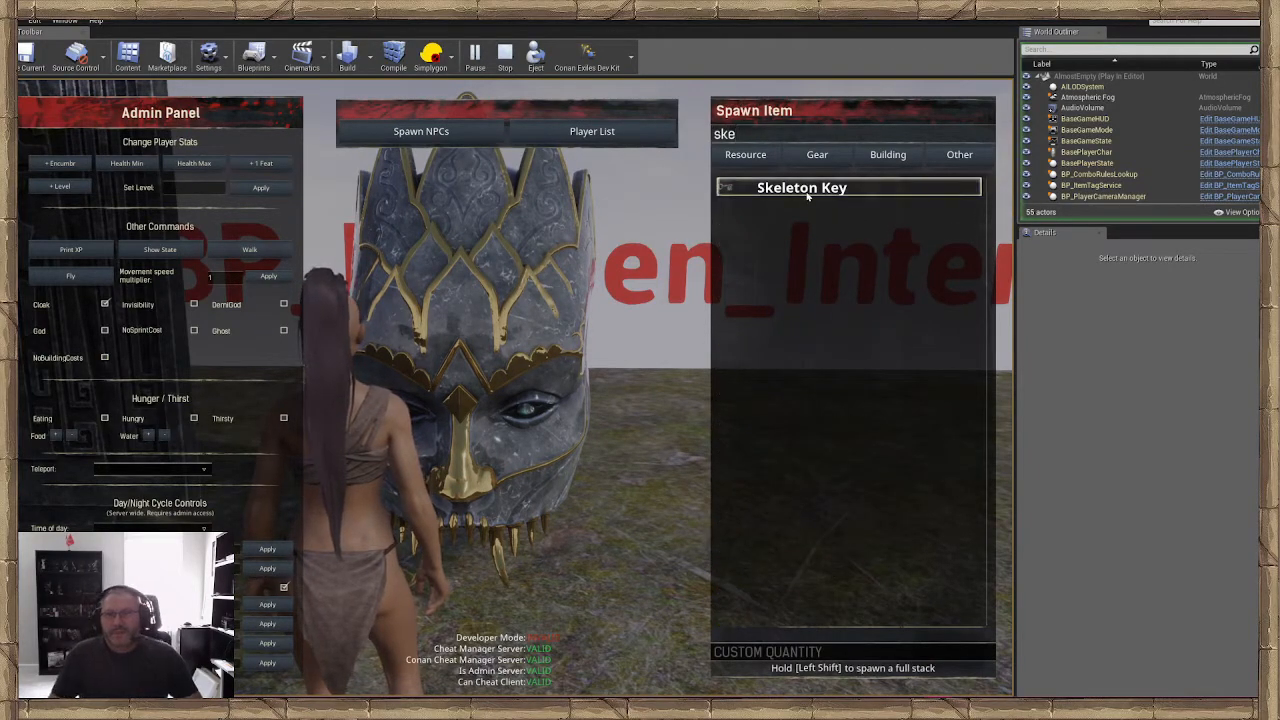
{"action": "left_click", "coordinate": [808, 192]}
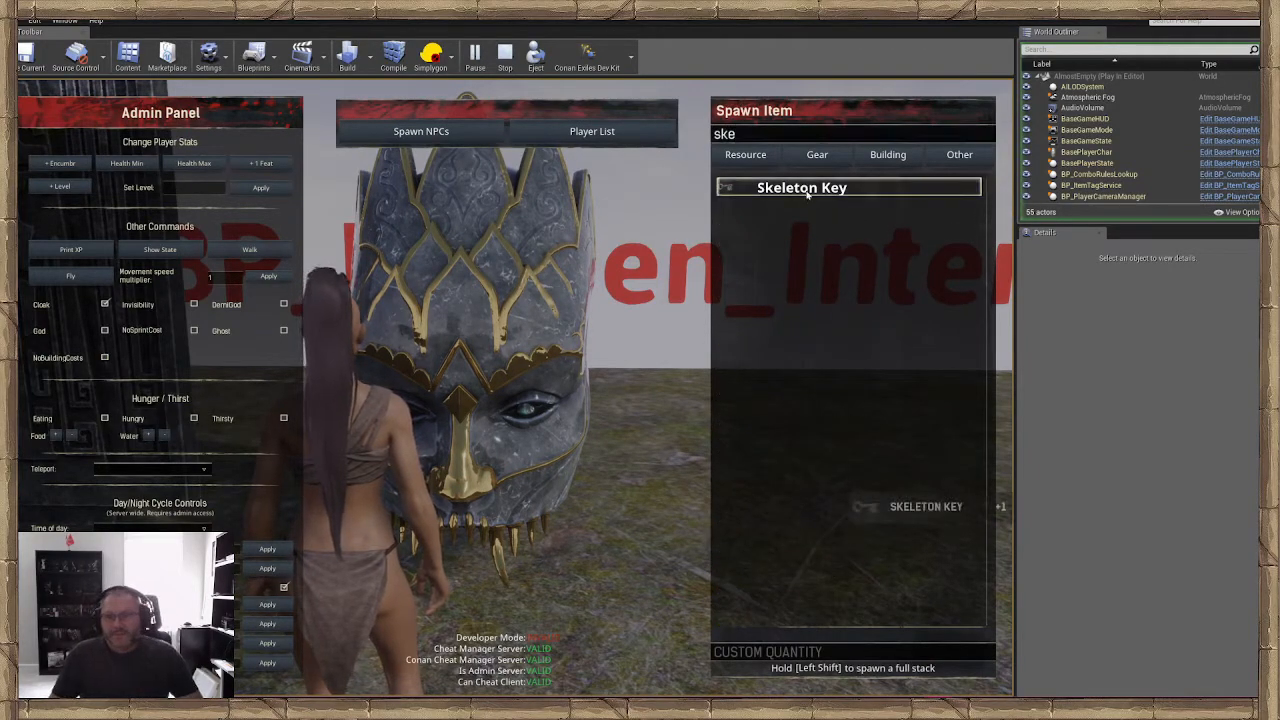
{"action": "key", "text": "Escape"}
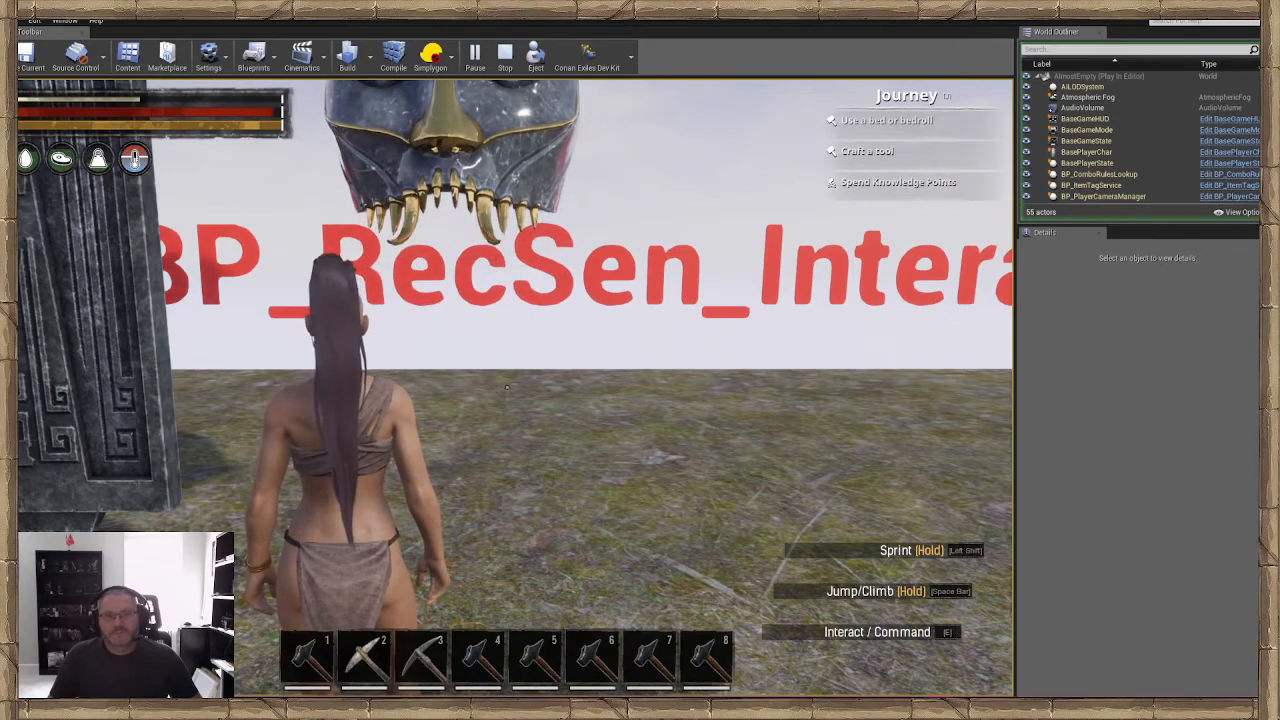
Walk beneath the raised queen head and return to the front of it
{"action": "key", "text": "w"}
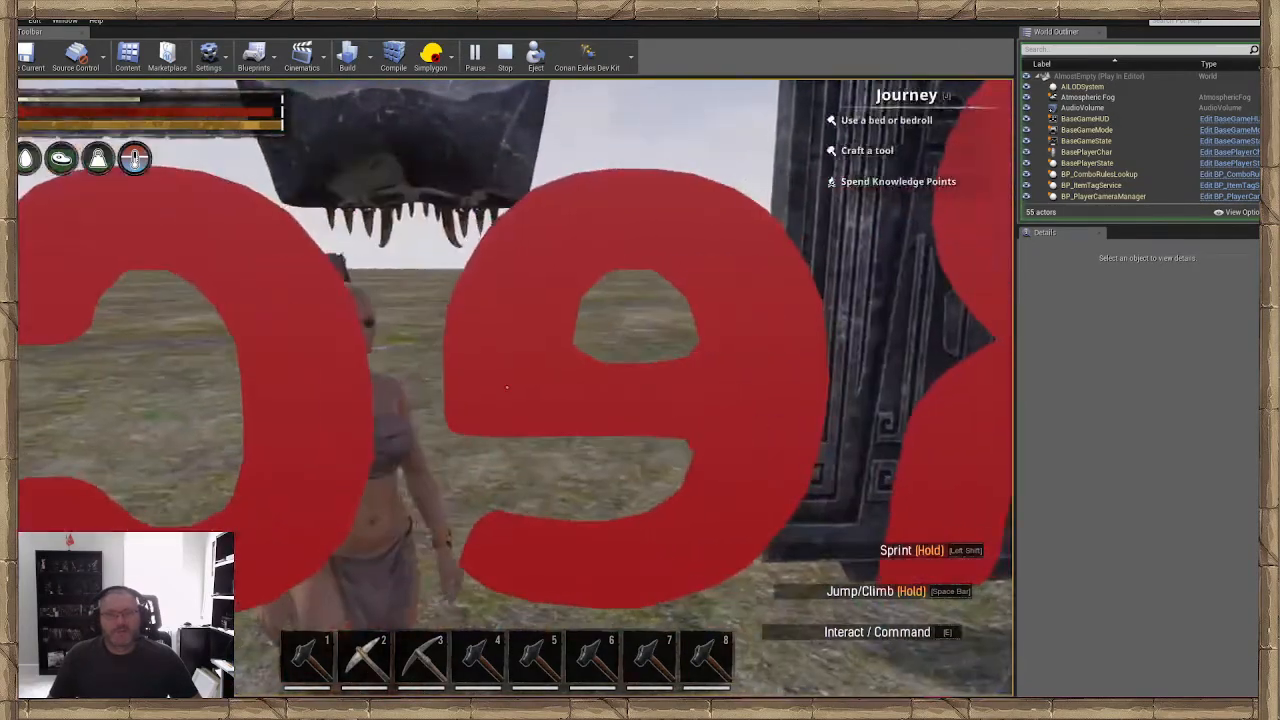
{"action": "key", "text": "w"}
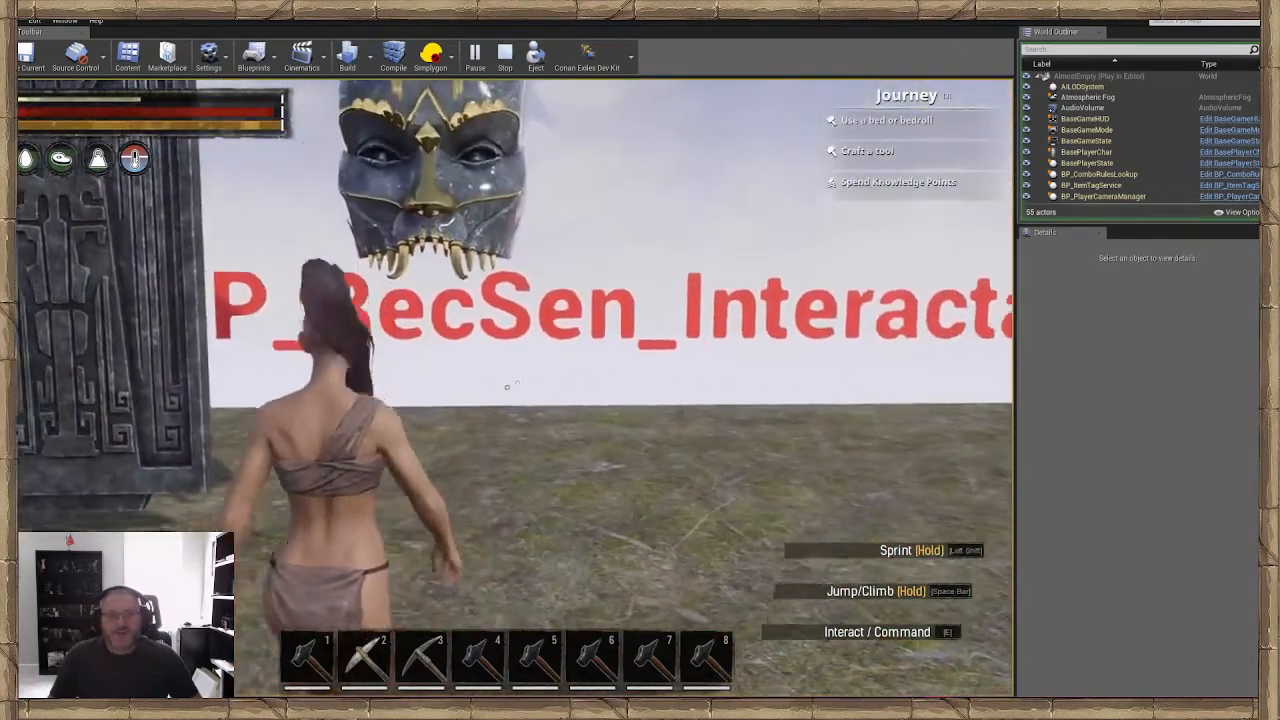
End the play test and duplicate the queen head interactable twice, spacing the copies in a row beside the original
{"action": "key", "text": "s"}
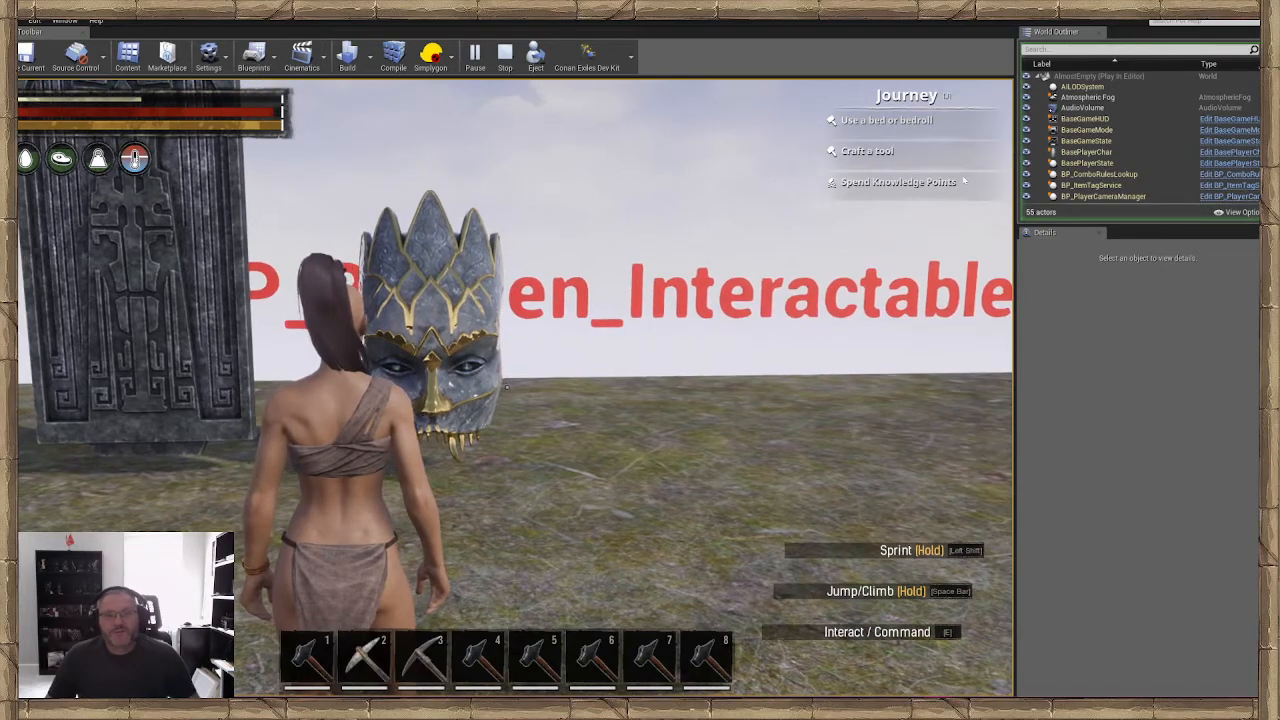
{"action": "key", "text": "Escape"}
{"action": "left_click", "coordinate": [493, 403]}
{"action": "mouse_move", "coordinate": [493, 403]}
{"action": "right_mouse_down"}
{"action": "mouse_move", "coordinate": [493, 440]}
{"action": "mouse_move", "coordinate": [493, 403]}
{"action": "right_mouse_up"}
{"action": "right_click_drag", "start_coordinate": [483, 352], "coordinate": [473, 356]}
{"action": "key", "text": "w"}
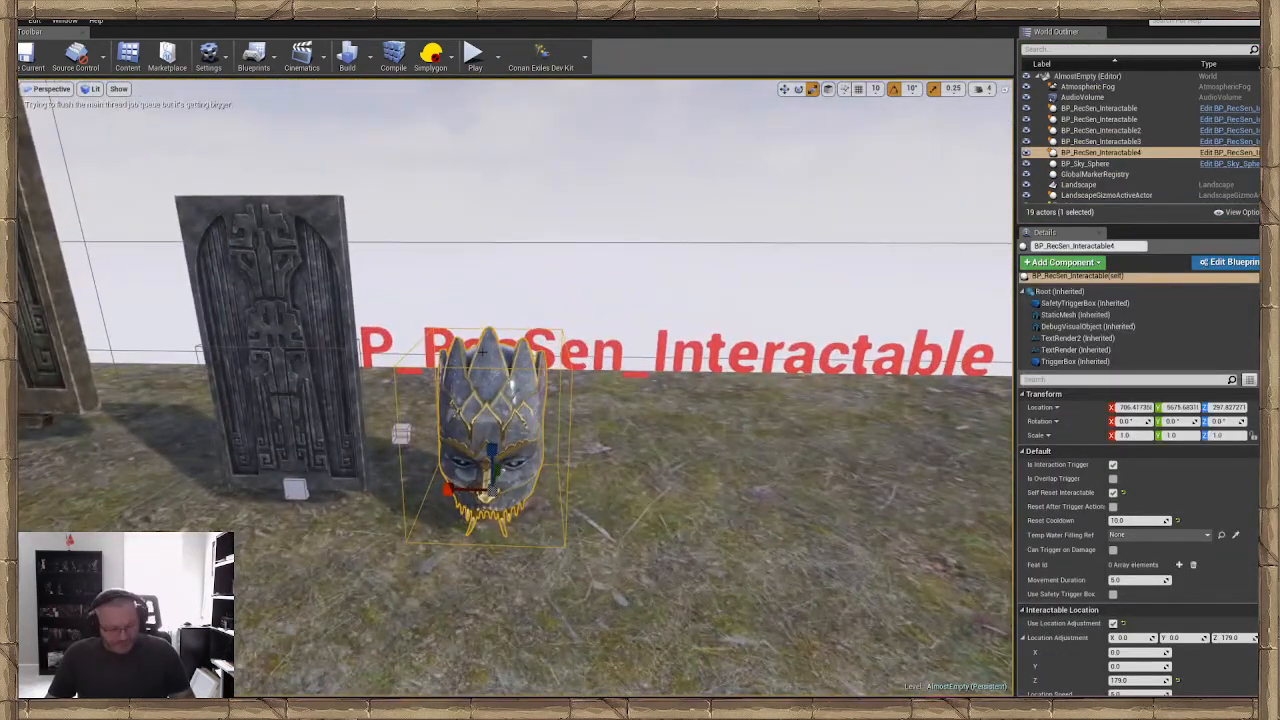
{"action": "key", "text": "ctrl+w"}
{"action": "left_click_drag", "start_coordinate": [455, 490], "coordinate": [620, 491]}
{"action": "key", "text": "f"}
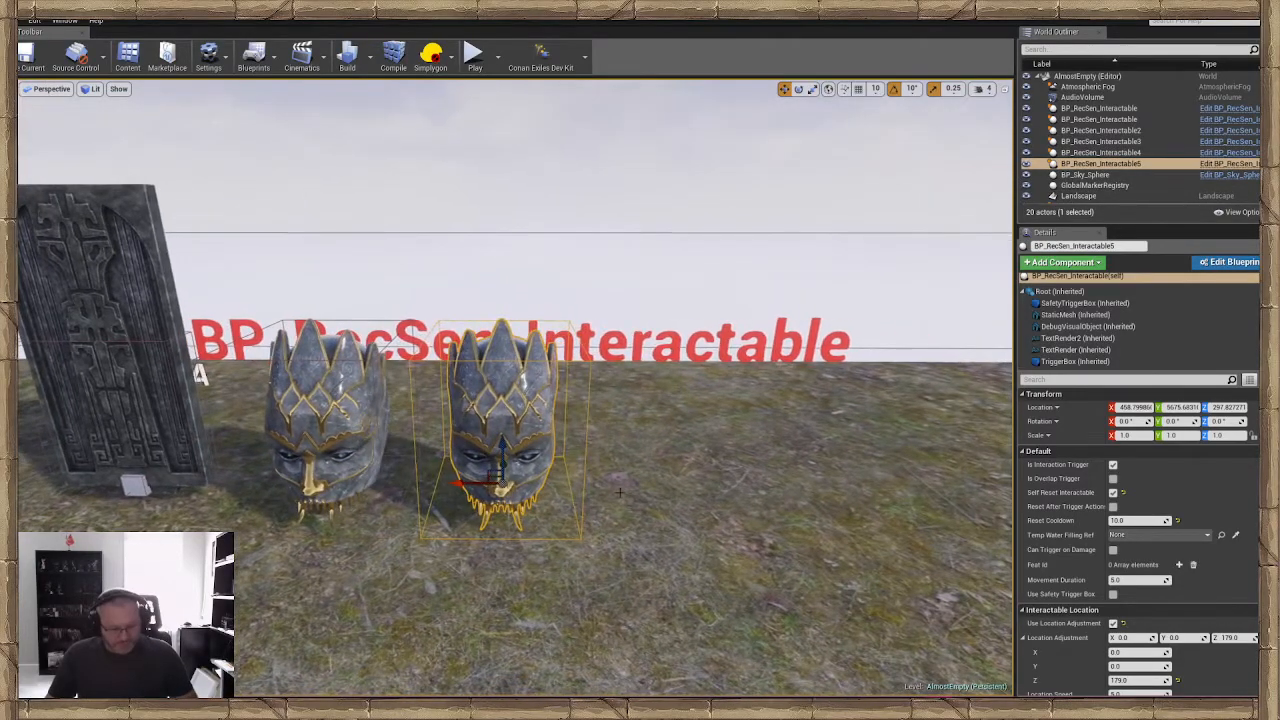
{"action": "key", "text": "ctrl+w"}
{"action": "left_click_drag", "start_coordinate": [473, 484], "coordinate": [633, 485]}
{"action": "left_click", "coordinate": [495, 487]}
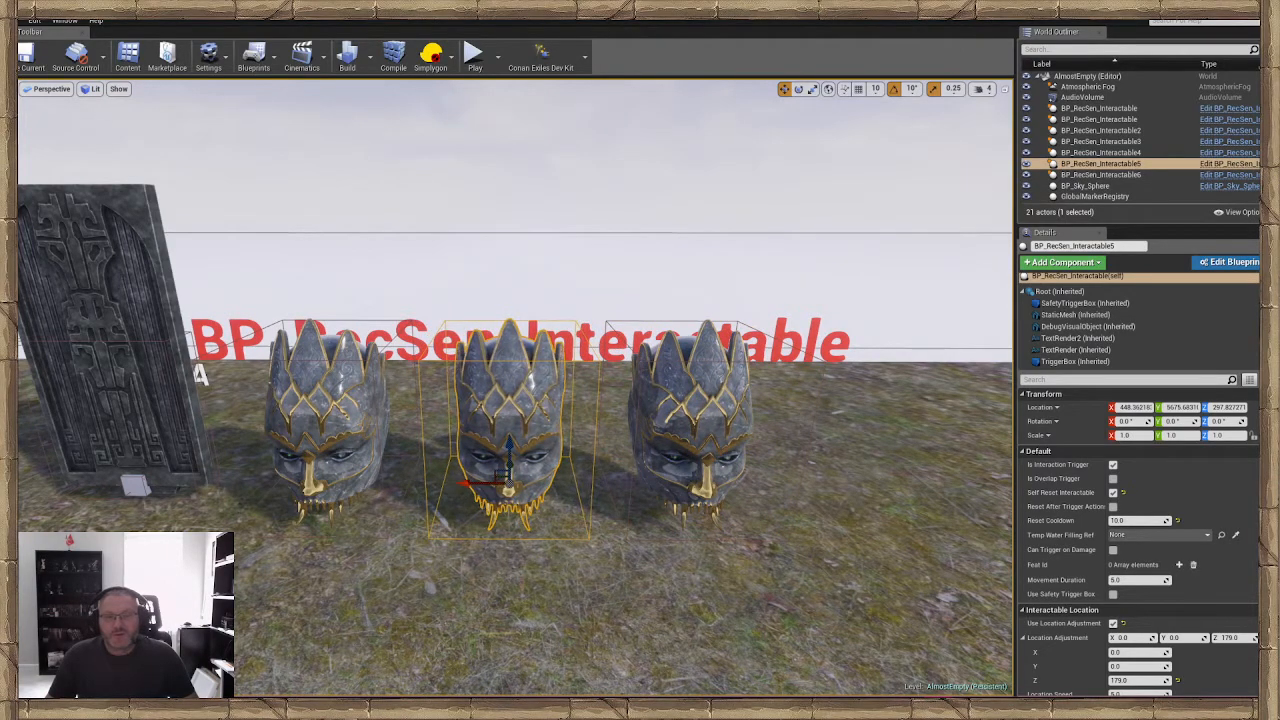
Replace the middle queen head's static mesh with SM_dungeon_pillar_01 from the Dungeons Meshes folder
{"action": "left_click", "coordinate": [553, 396]}
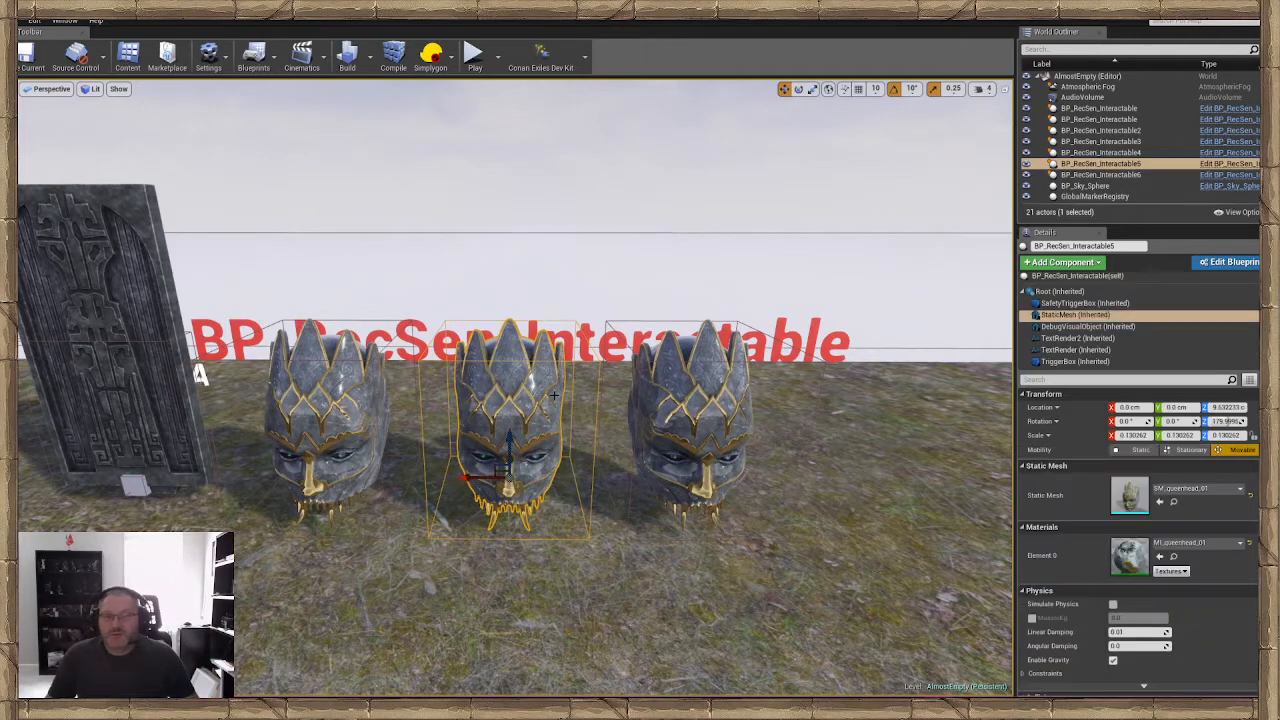
{"action": "left_click", "coordinate": [1196, 488]}
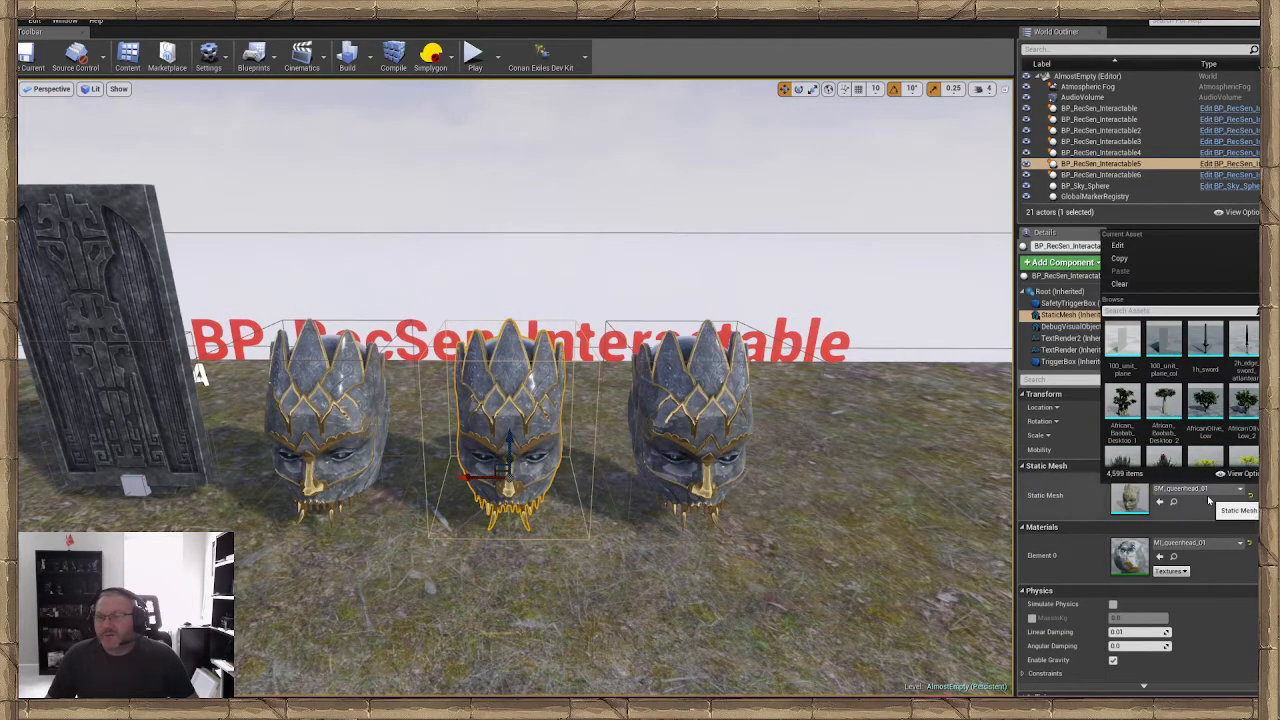
{"action": "left_click", "coordinate": [1173, 501]}
{"action": "scroll", "coordinate": [494, 394], "scroll_direction": "down", "scroll_amount": 1}
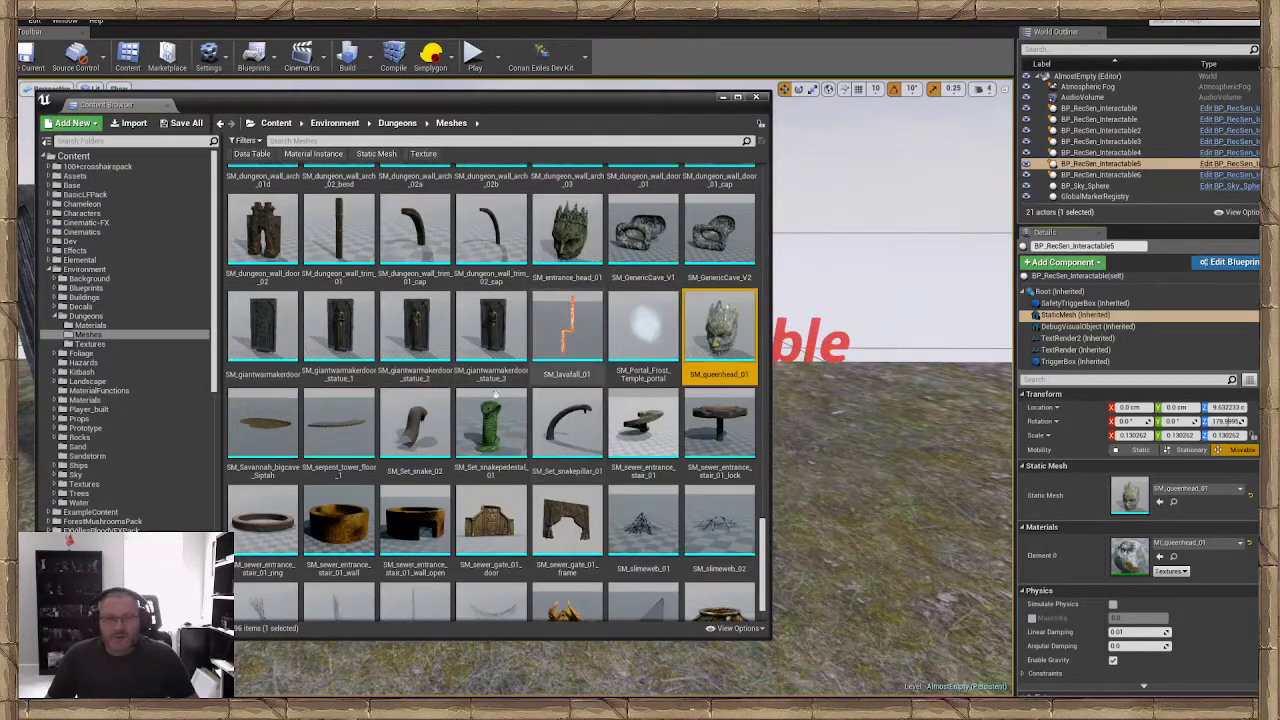
{"action": "scroll", "coordinate": [505, 430], "scroll_direction": "up", "scroll_amount": 2}
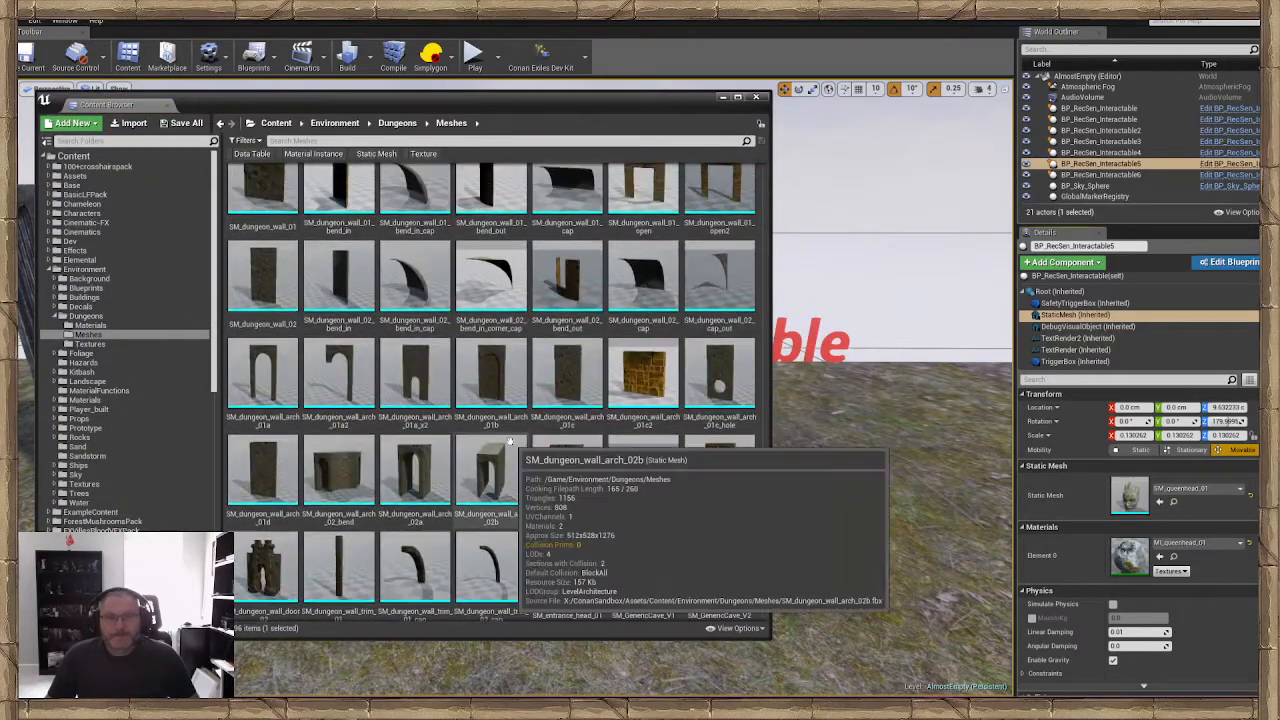
{"action": "scroll", "coordinate": [509, 441], "scroll_direction": "up", "scroll_amount": 8}
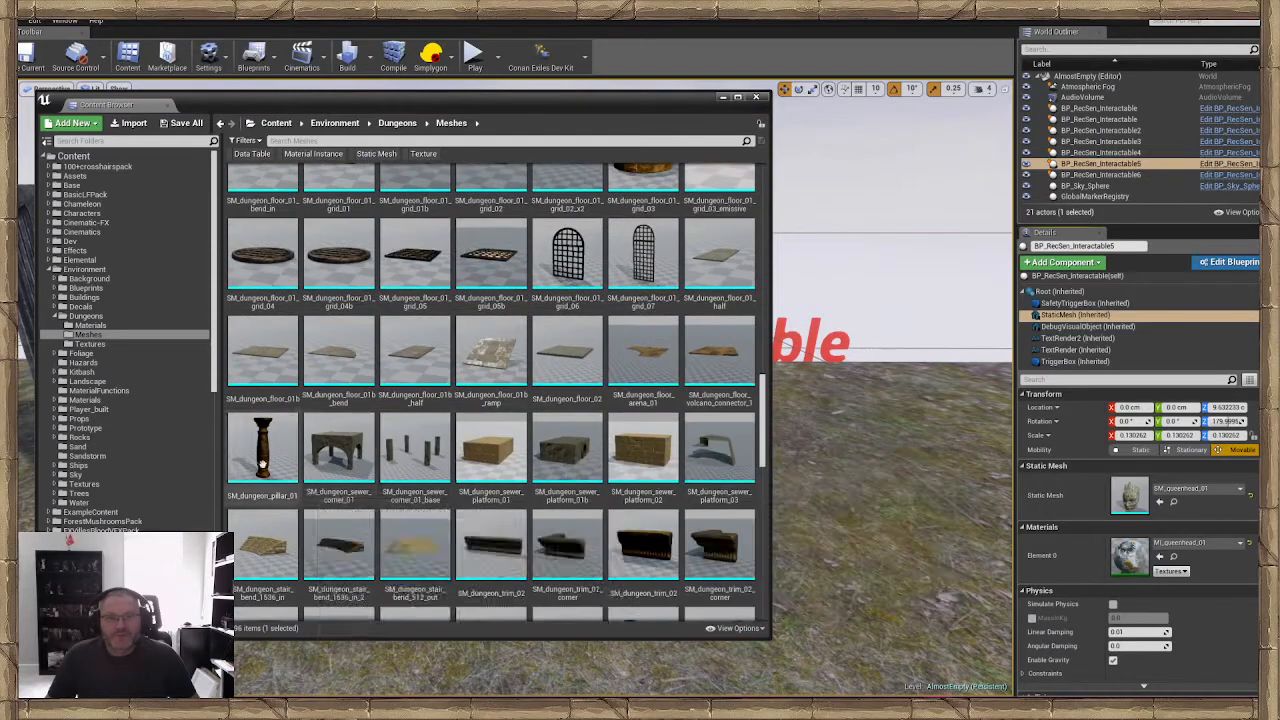
{"action": "left_click", "coordinate": [262, 462]}
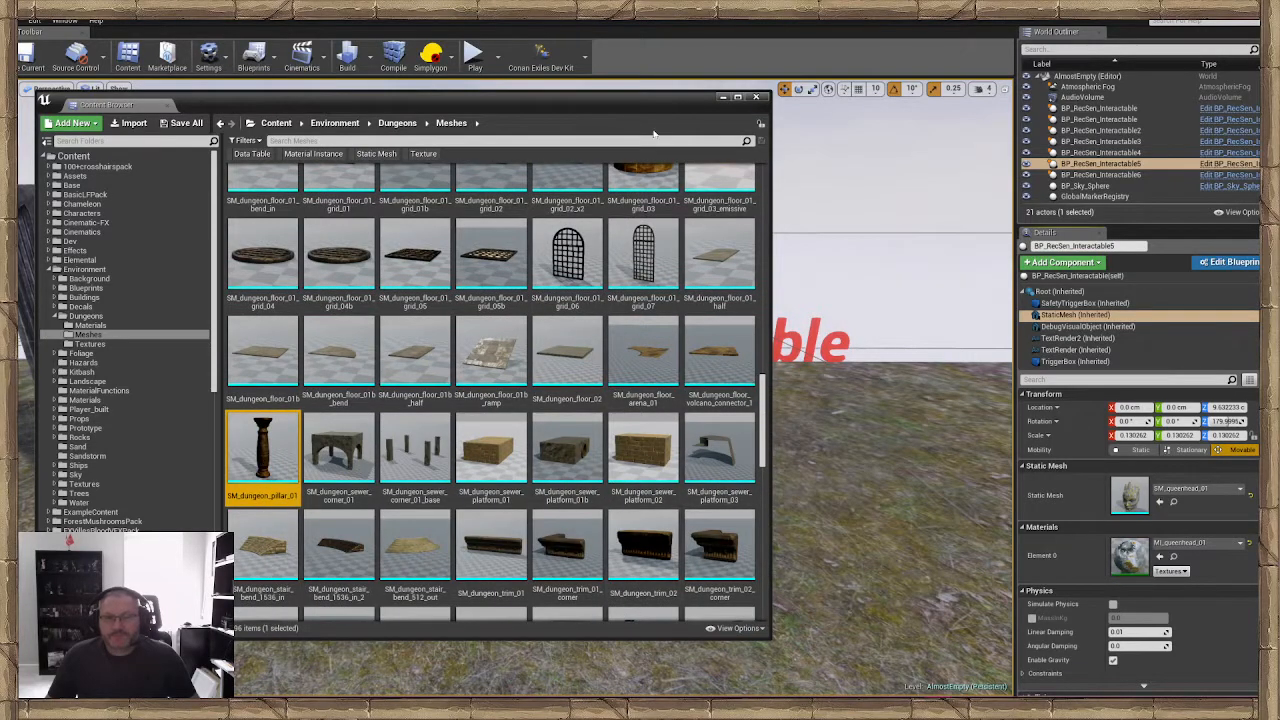
{"action": "left_click_drag", "start_coordinate": [262, 450], "coordinate": [1134, 488]}
{"action": "left_click", "coordinate": [724, 97]}
Lower the middle interactable's pillar mesh towards the ground and scale it up uniformly
{"action": "key", "text": "w"}
{"action": "mouse_move", "coordinate": [454, 311]}
{"action": "right_mouse_down"}
{"action": "mouse_move", "coordinate": [454, 385]}
{"action": "mouse_move", "coordinate": [456, 314]}
{"action": "right_mouse_up"}
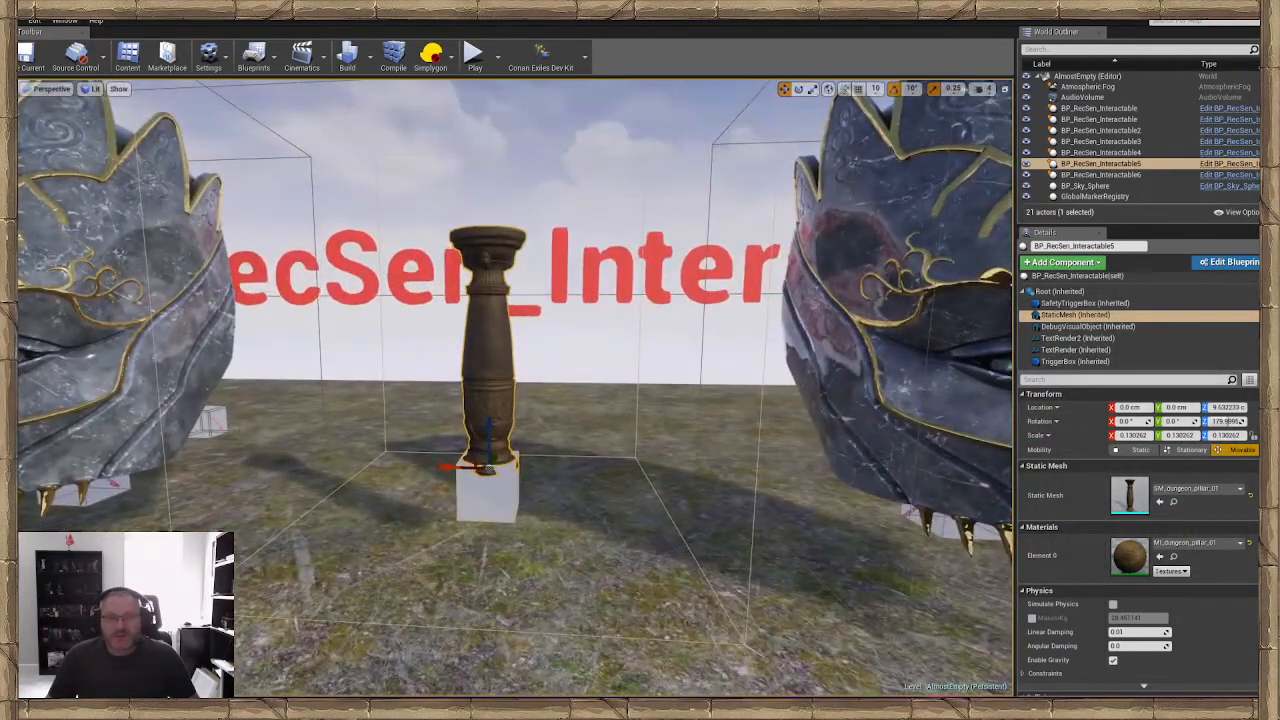
{"action": "left_click_drag", "start_coordinate": [491, 473], "coordinate": [487, 518]}
{"action": "right_click_drag", "start_coordinate": [500, 515], "coordinate": [540, 485]}
{"action": "left_click", "coordinate": [500, 515]}
Replace the third queen head's static mesh with SM_dungeon_wall_arch_01c2 from the same folder
{"action": "left_click", "coordinate": [540, 460]}
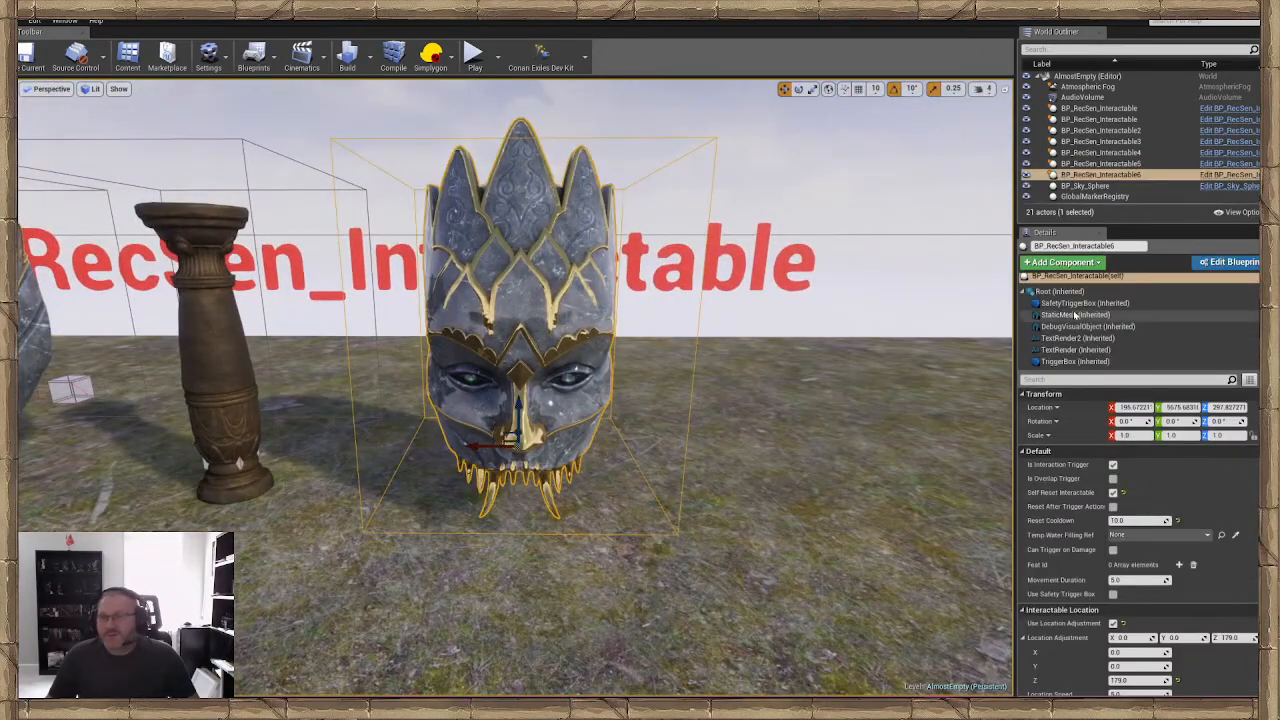
{"action": "left_click", "coordinate": [1075, 315]}
{"action": "left_click", "coordinate": [1174, 502]}
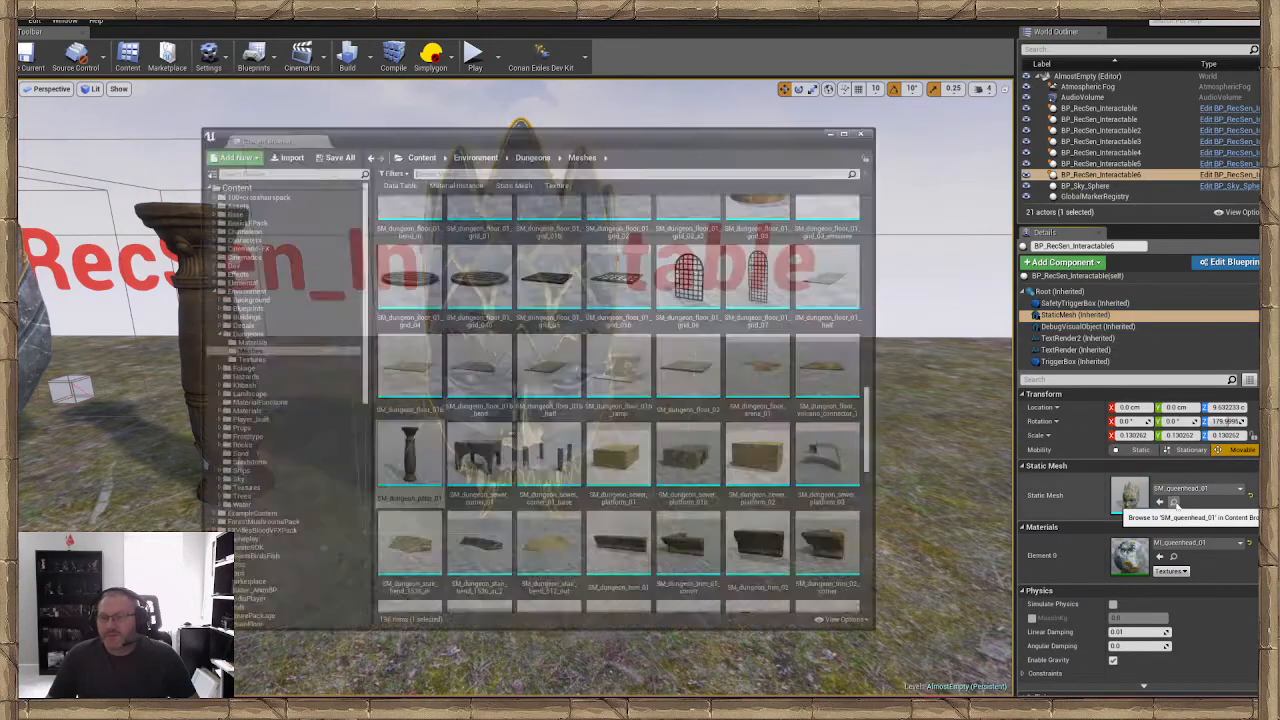
{"action": "scroll", "coordinate": [404, 302], "scroll_direction": "up", "scroll_amount": 3}
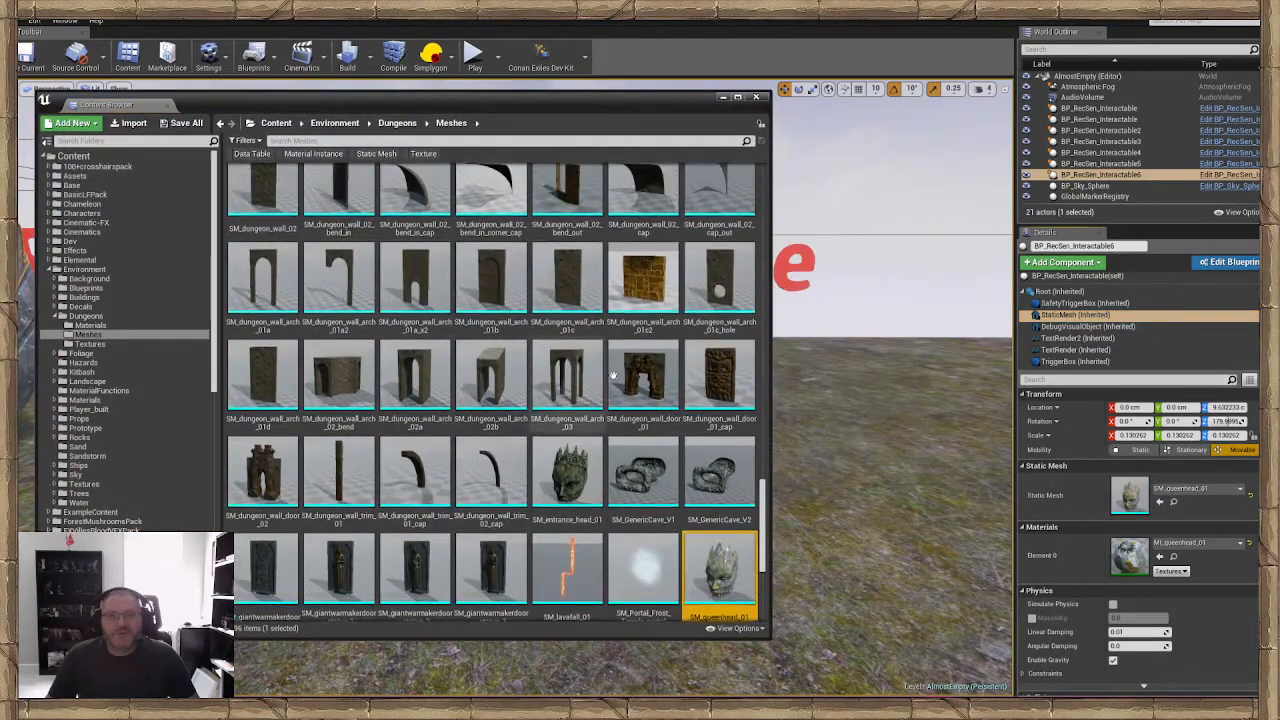
{"action": "scroll", "coordinate": [613, 374], "scroll_direction": "up", "scroll_amount": 1}
{"action": "left_click", "coordinate": [643, 357]}
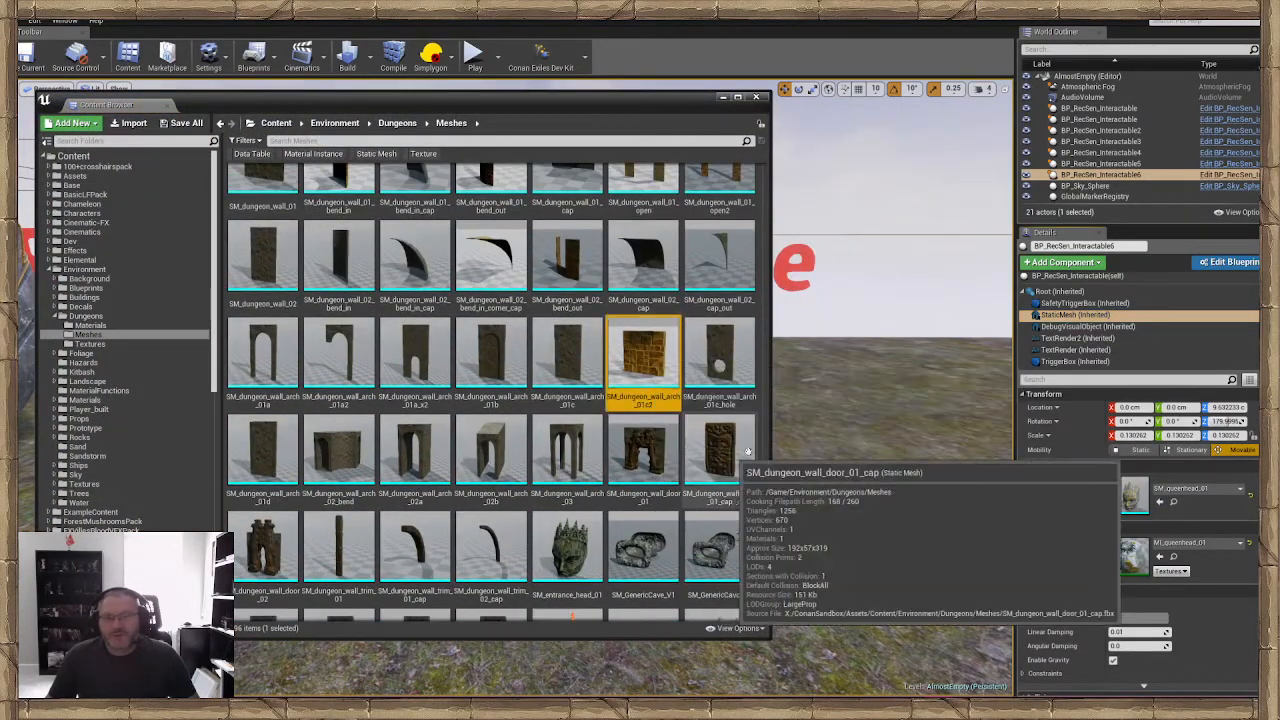
{"action": "left_click", "coordinate": [1160, 502]}
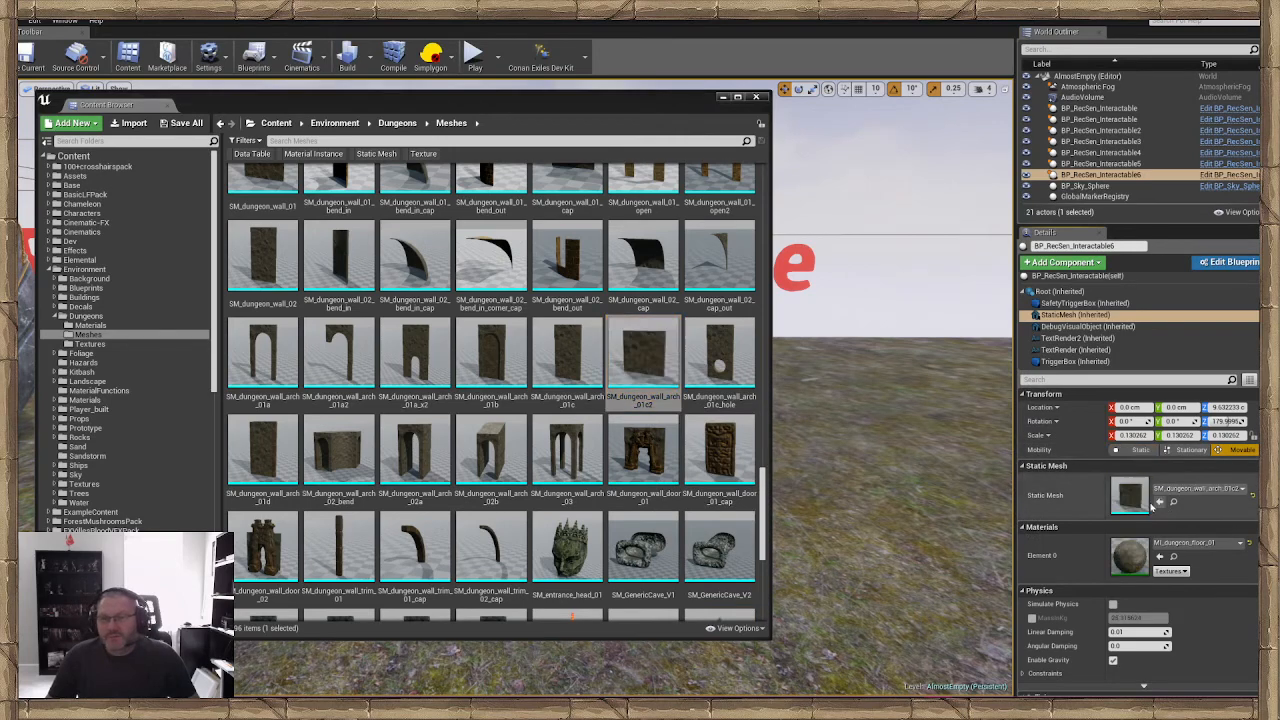
{"action": "left_click", "coordinate": [723, 97]}
Scale the wall mesh uniformly to about 0.3 and lower it towards the ground
{"action": "right_click_drag", "start_coordinate": [632, 488], "coordinate": [690, 478]}
{"action": "key", "text": "r"}
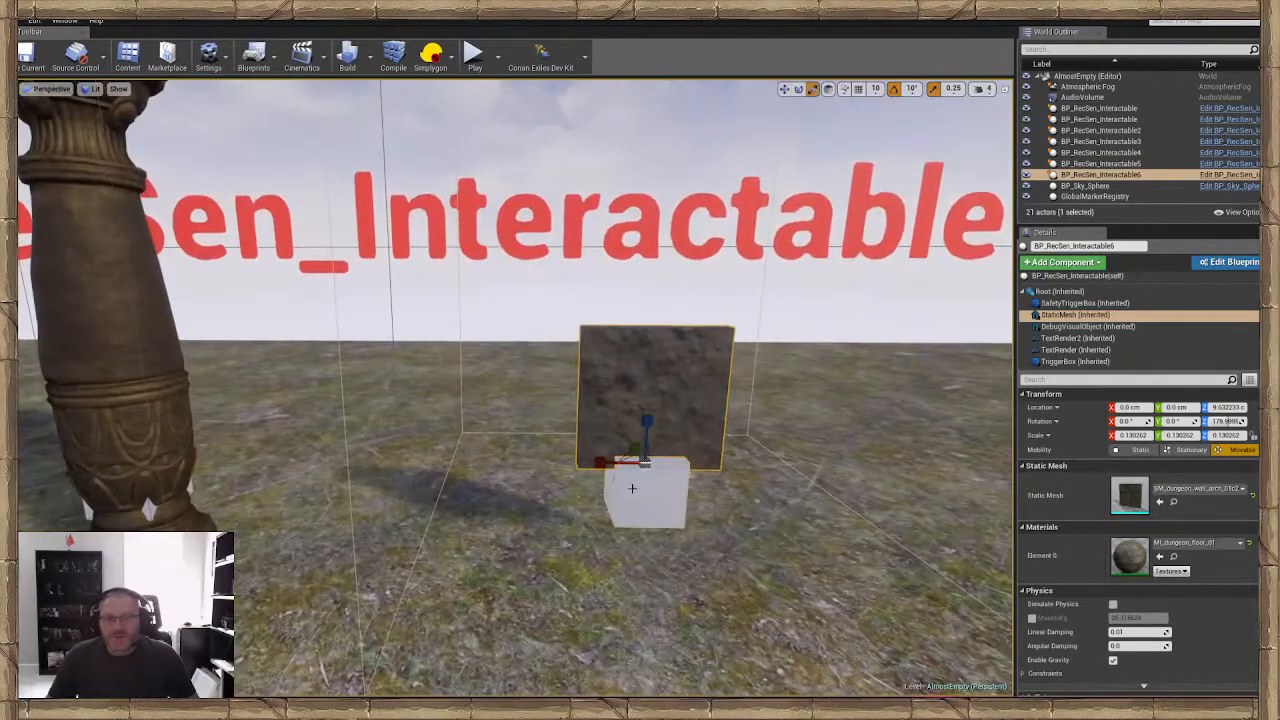
{"action": "left_click_drag", "start_coordinate": [645, 463], "coordinate": [725, 400]}
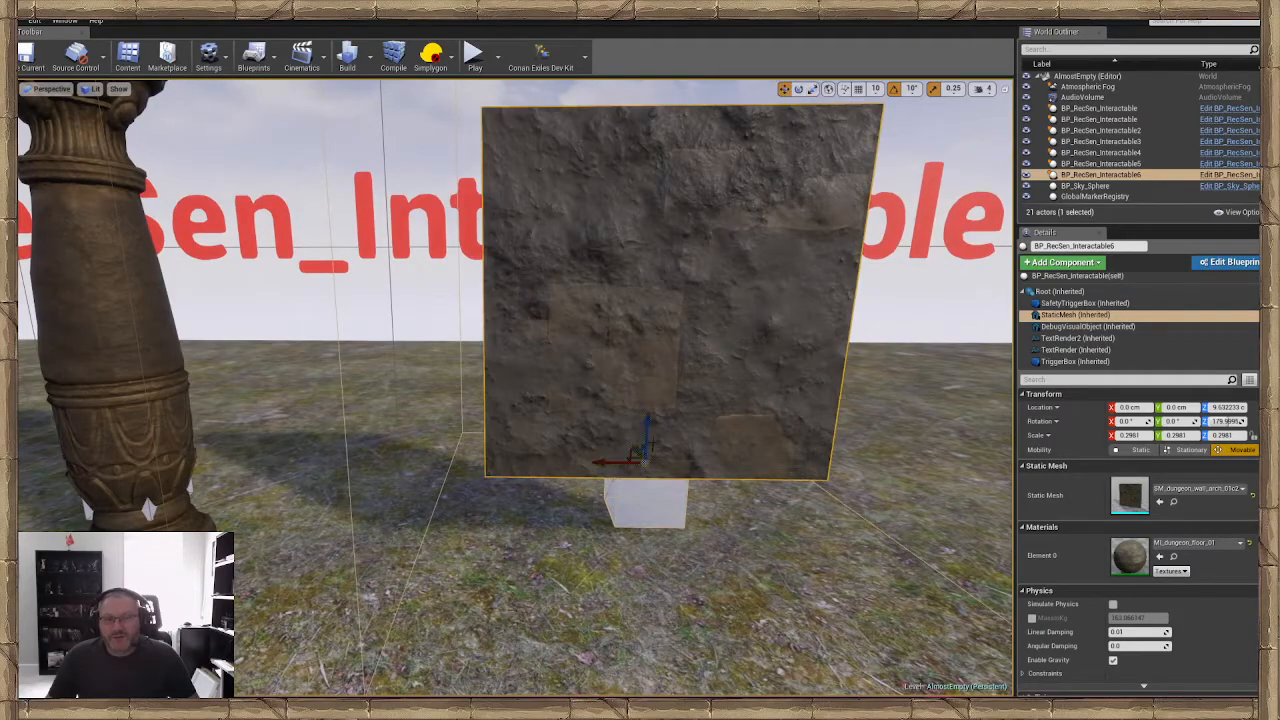
{"action": "left_click_drag", "start_coordinate": [648, 422], "coordinate": [644, 468]}
{"action": "right_click_drag", "start_coordinate": [643, 464], "coordinate": [615, 327]}
{"action": "left_click_drag", "start_coordinate": [563, 277], "coordinate": [564, 278]}
{"action": "right_click_drag", "start_coordinate": [564, 278], "coordinate": [630, 365]}
Scale the wall interactable's TriggerBox to about 5.4 × 1.5 × 7.4 and shift it along Y to surround the wall
{"action": "left_click", "coordinate": [748, 360]}
{"action": "left_click", "coordinate": [598, 342]}
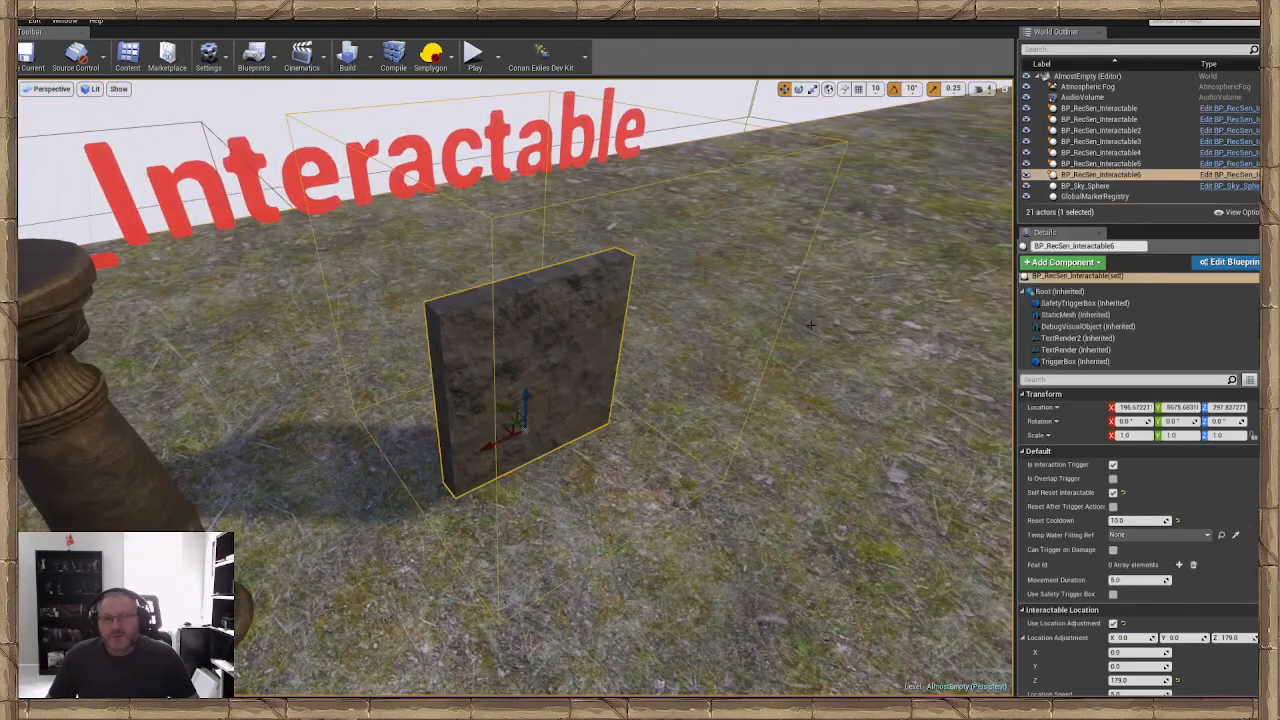
{"action": "left_click", "coordinate": [1070, 361]}
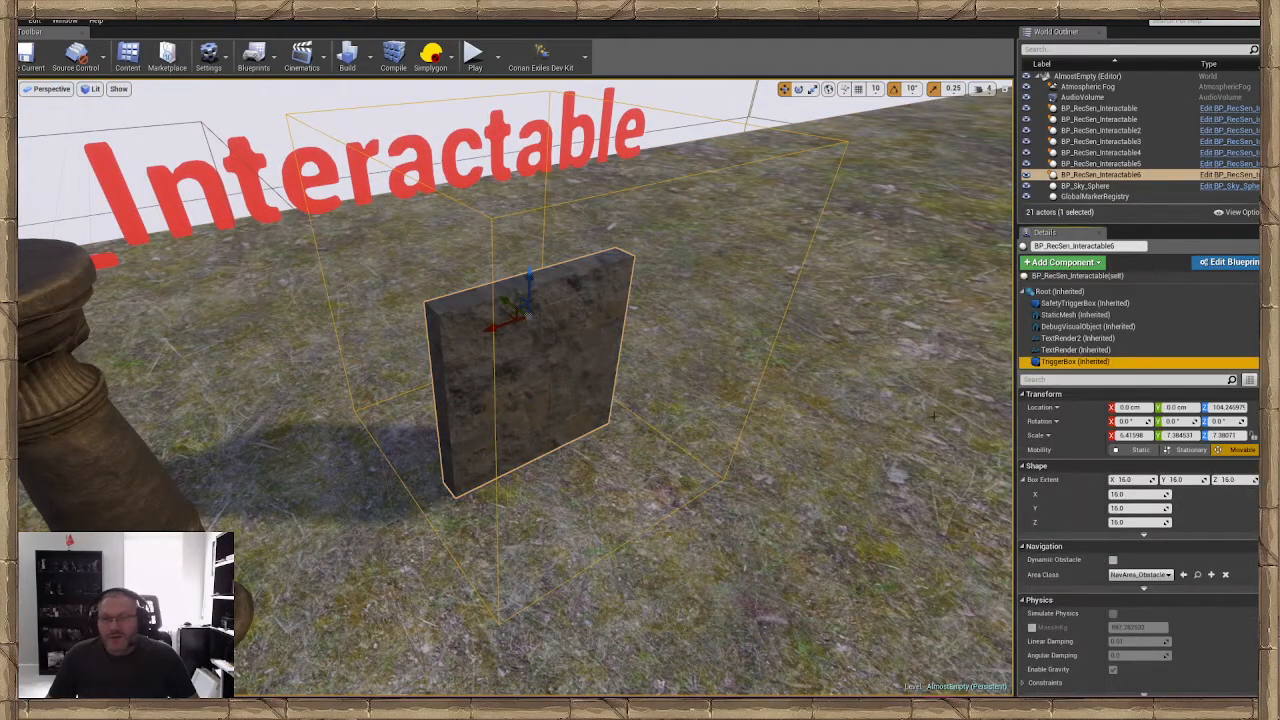
{"action": "right_click_drag", "start_coordinate": [750, 299], "coordinate": [795, 299]}
{"action": "key", "text": "e"}
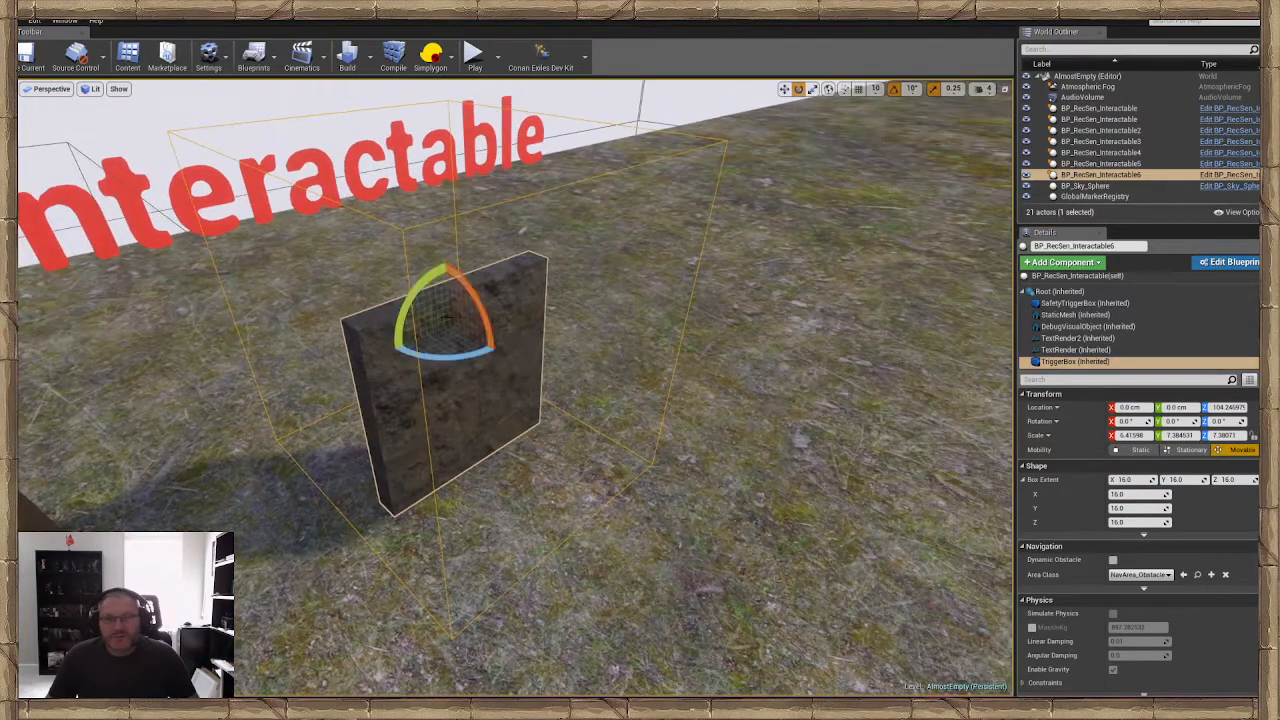
{"action": "left_click_drag", "start_coordinate": [424, 313], "coordinate": [466, 337]}
{"action": "right_click_drag", "start_coordinate": [532, 304], "coordinate": [600, 318]}
{"action": "key", "text": "w"}
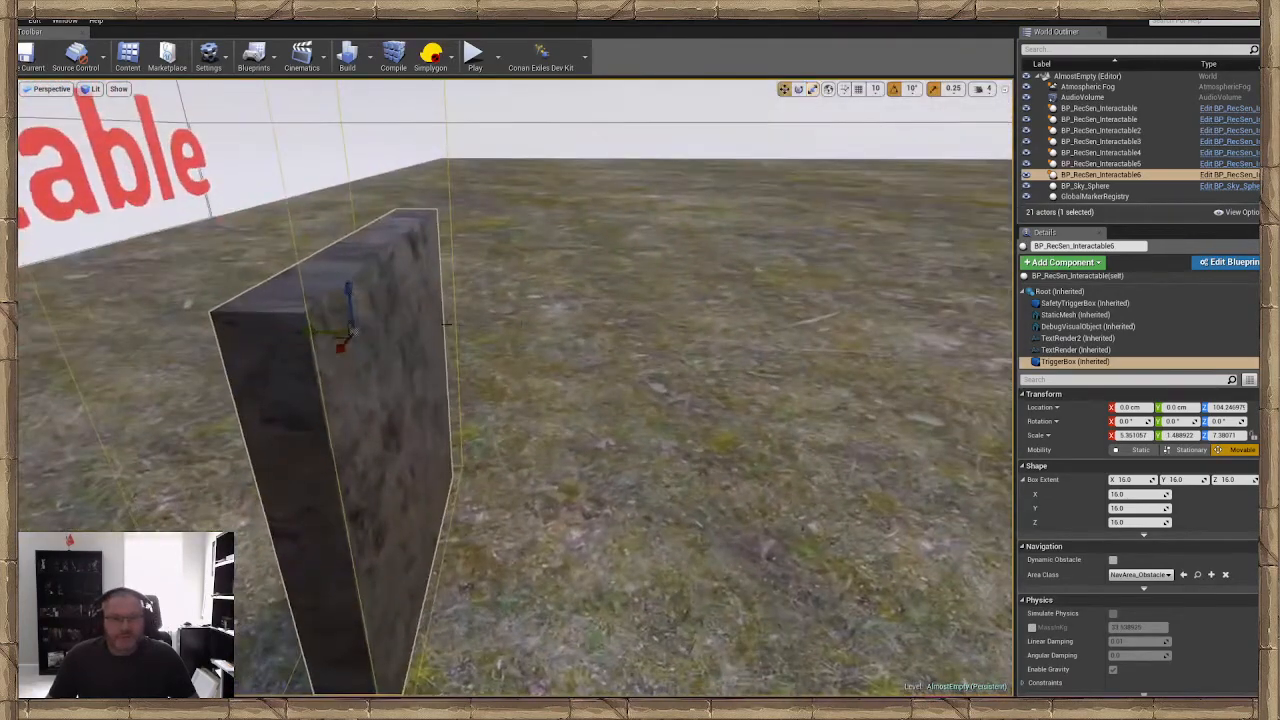
{"action": "left_click_drag", "start_coordinate": [321, 333], "coordinate": [362, 341]}
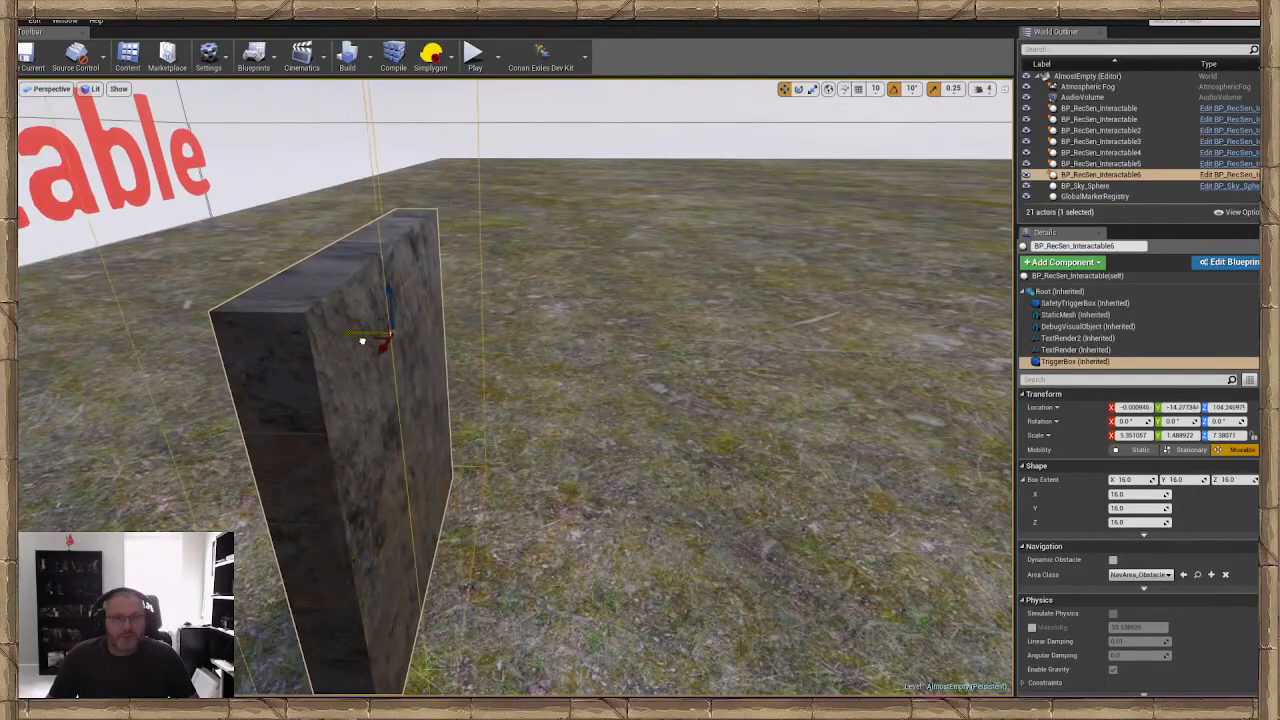
{"action": "right_click_drag", "start_coordinate": [392, 334], "coordinate": [325, 332]}
Narrow the pillar's TriggerBox in depth and to about 2.9 in X, centring it on the pillar along Y
{"action": "left_click", "coordinate": [428, 348]}
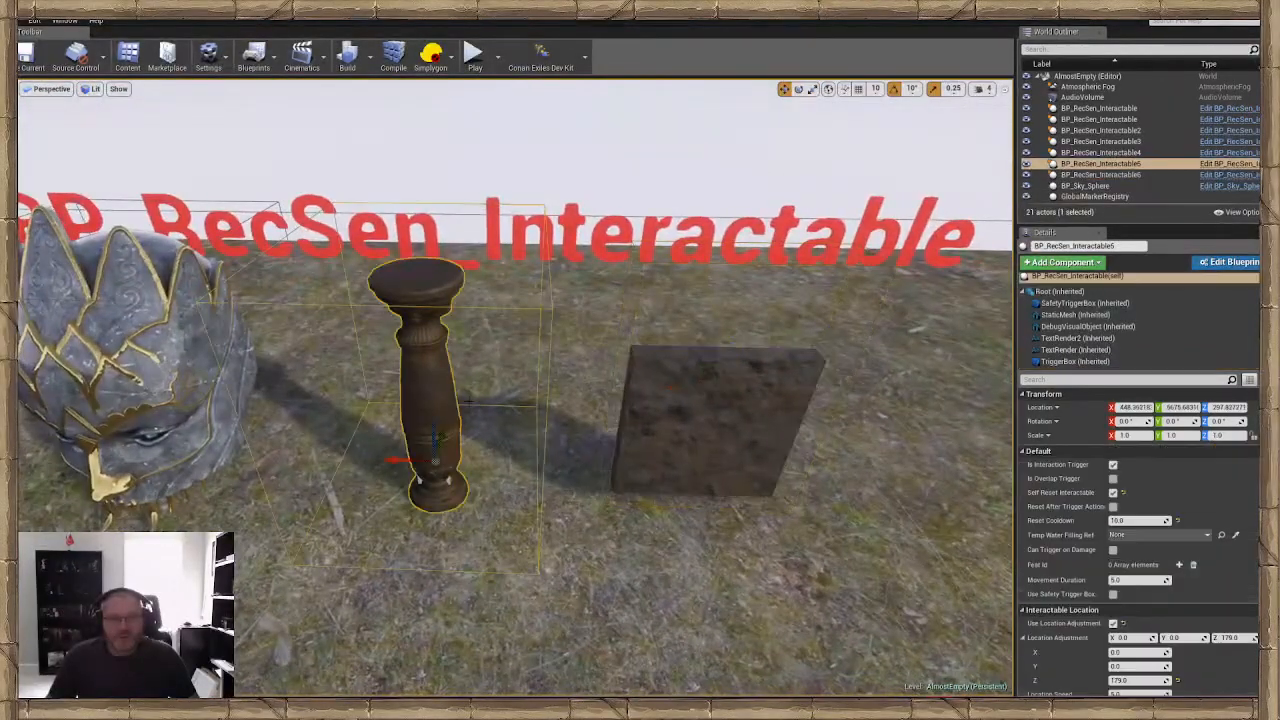
{"action": "right_click_drag", "start_coordinate": [428, 348], "coordinate": [570, 335]}
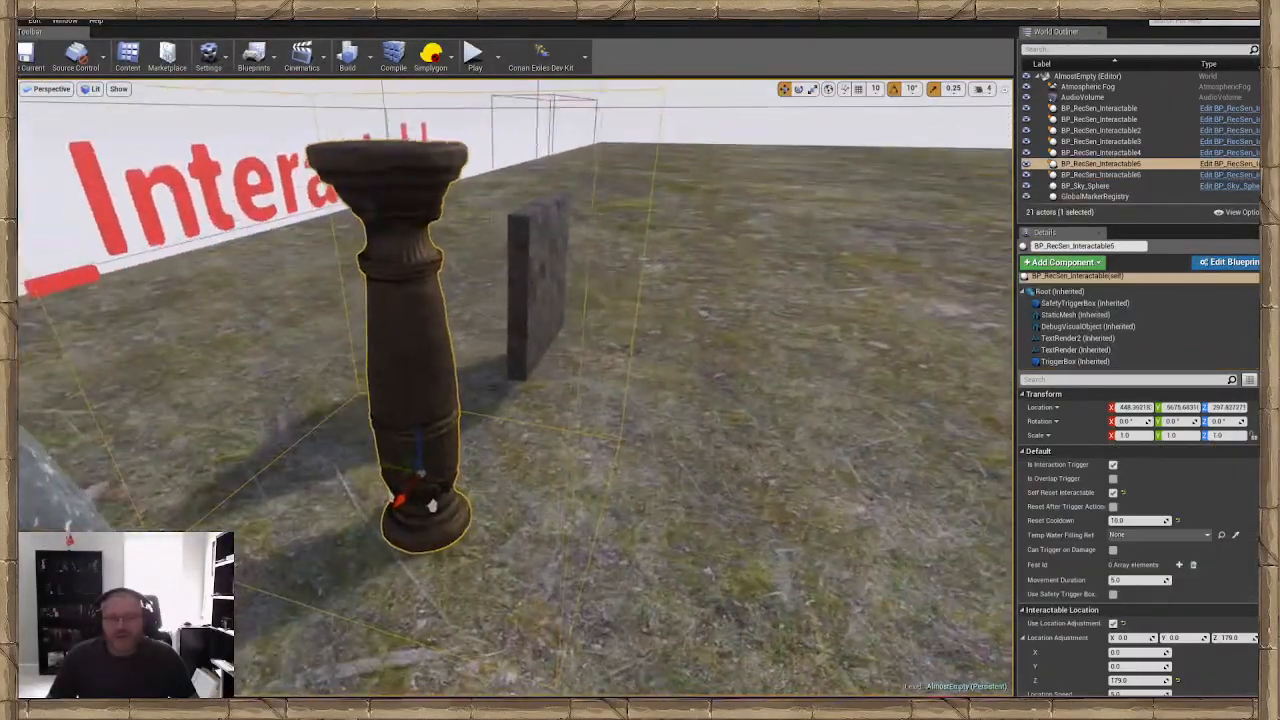
{"action": "left_click", "coordinate": [1079, 362]}
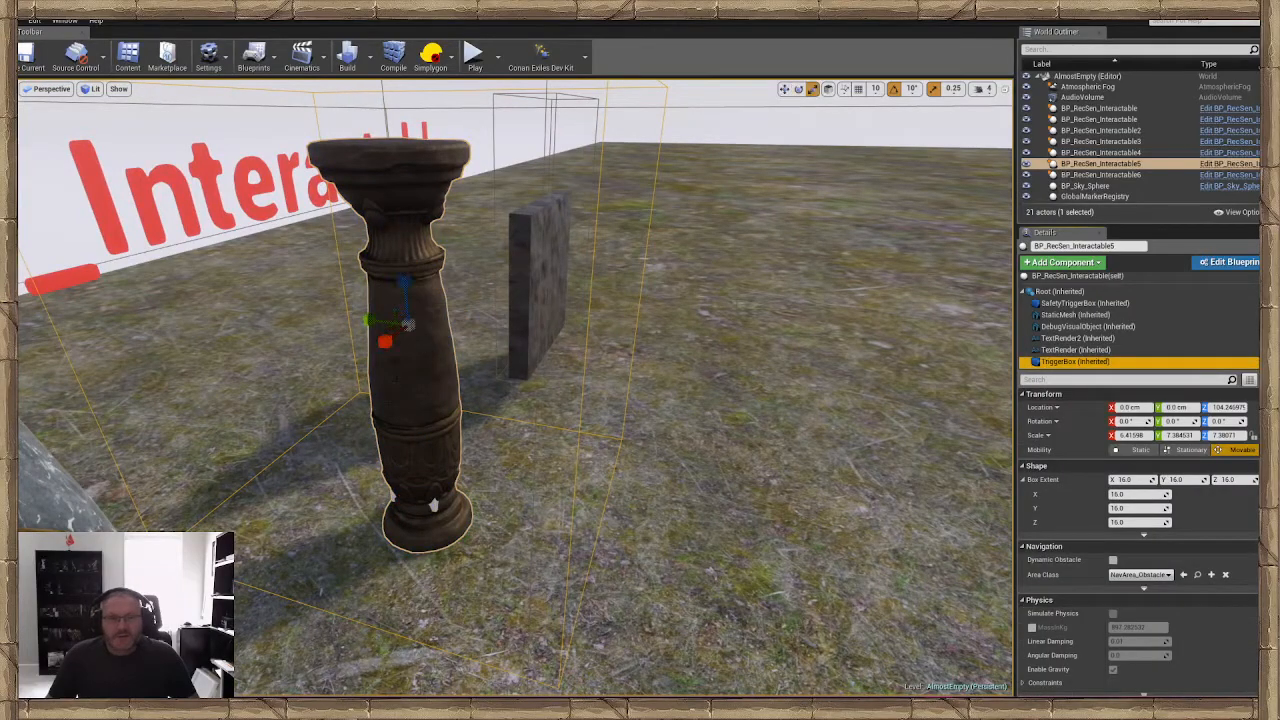
{"action": "left_click_drag", "start_coordinate": [362, 322], "coordinate": [370, 321]}
{"action": "right_click_drag", "start_coordinate": [370, 321], "coordinate": [438, 320]}
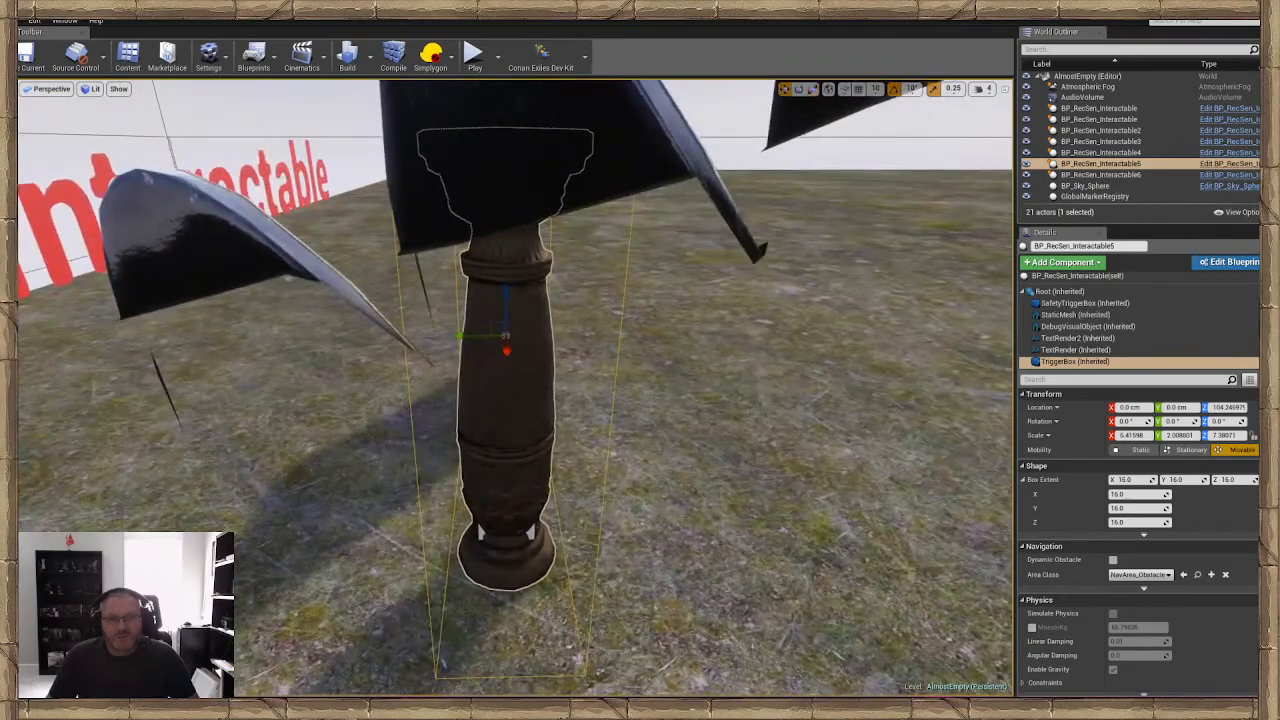
{"action": "left_click_drag", "start_coordinate": [480, 337], "coordinate": [482, 337]}
{"action": "right_click_drag", "start_coordinate": [482, 337], "coordinate": [418, 362]}
{"action": "key", "text": "e"}
{"action": "key", "text": "w"}
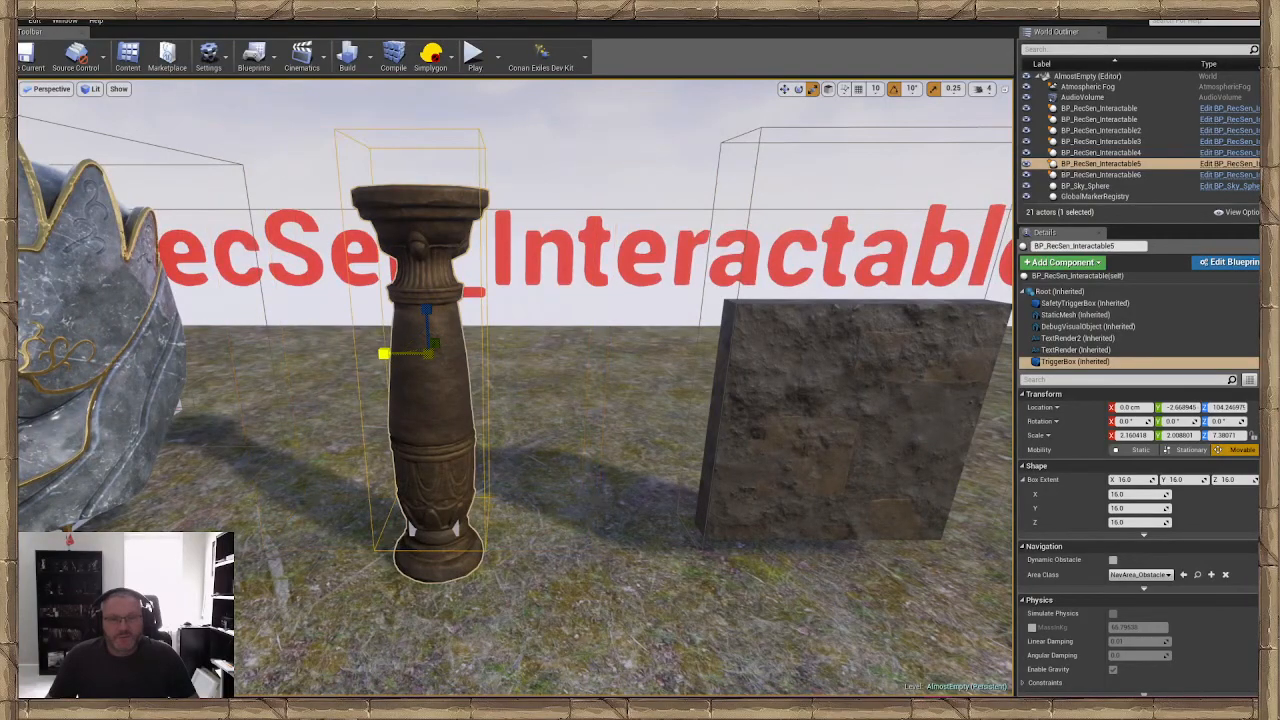
{"action": "left_click_drag", "start_coordinate": [384, 353], "coordinate": [376, 354]}
{"action": "right_click_drag", "start_coordinate": [376, 354], "coordinate": [405, 352]}
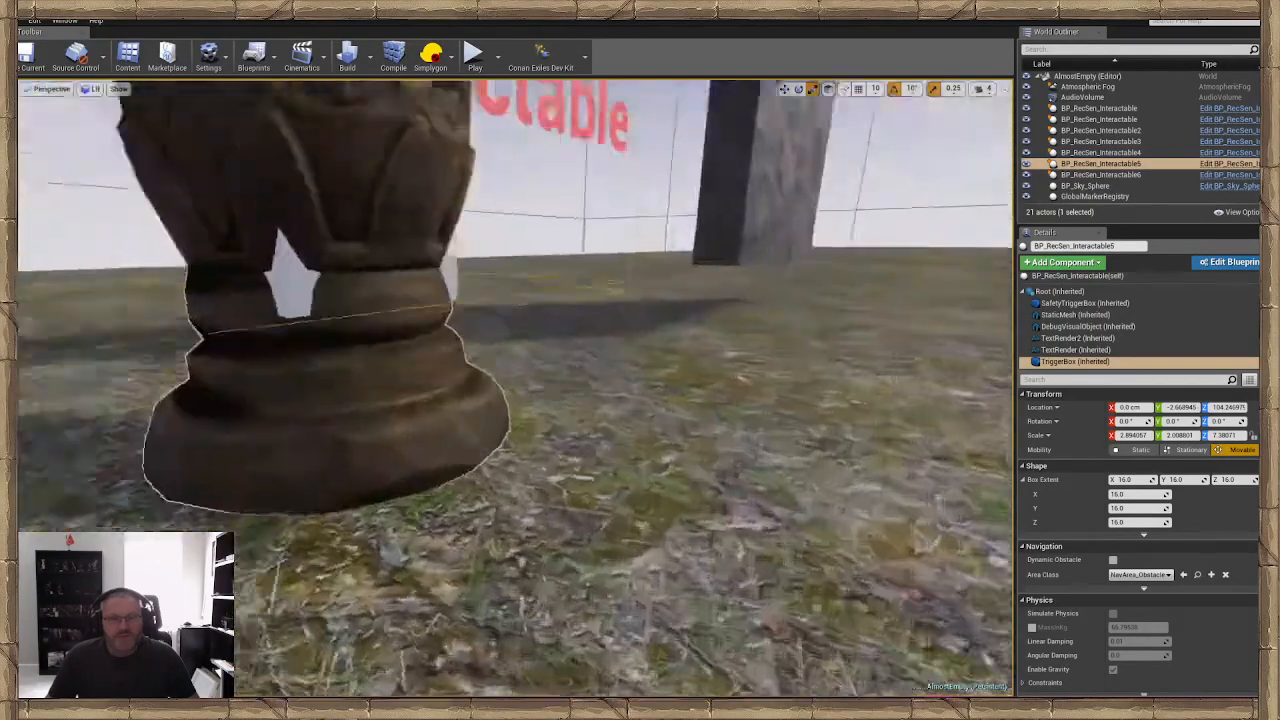
Lower the pillar's TriggerBox to about Z 78.5 so it reaches the pillar base, and save the level
{"action": "key", "text": "f"}
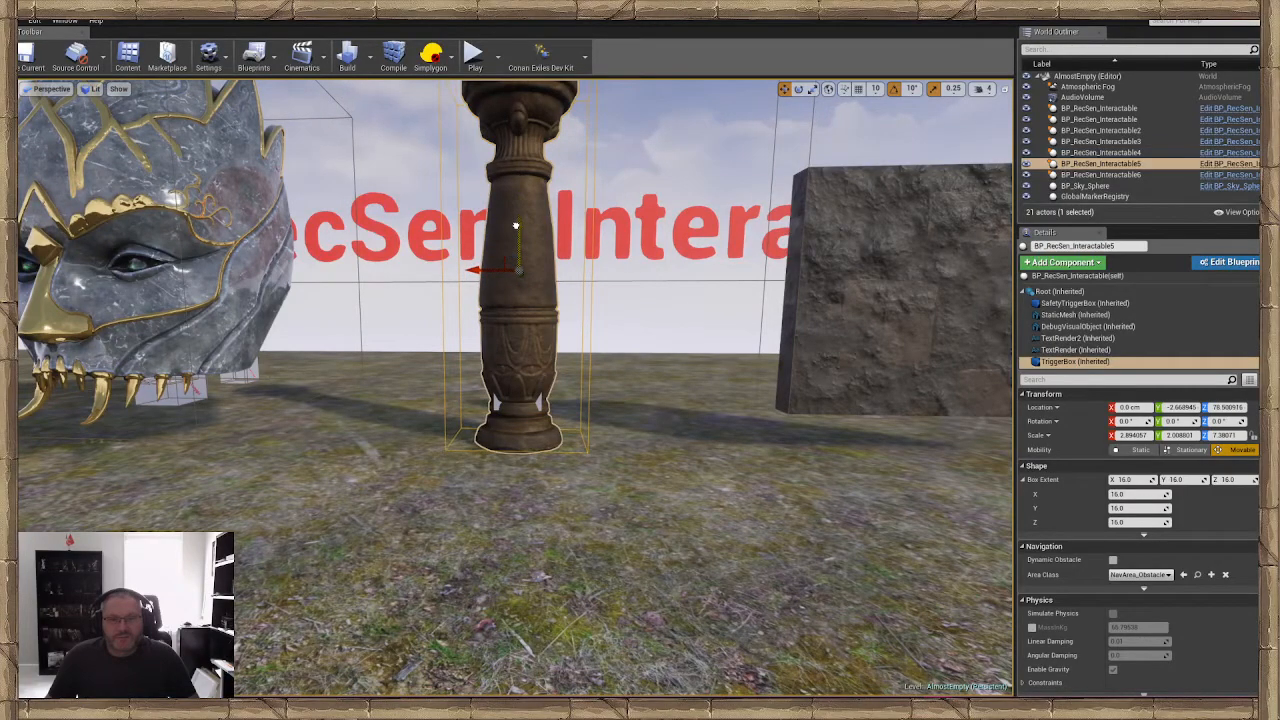
{"action": "right_click_drag", "start_coordinate": [515, 227], "coordinate": [495, 245]}
{"action": "left_click", "coordinate": [480, 460]}
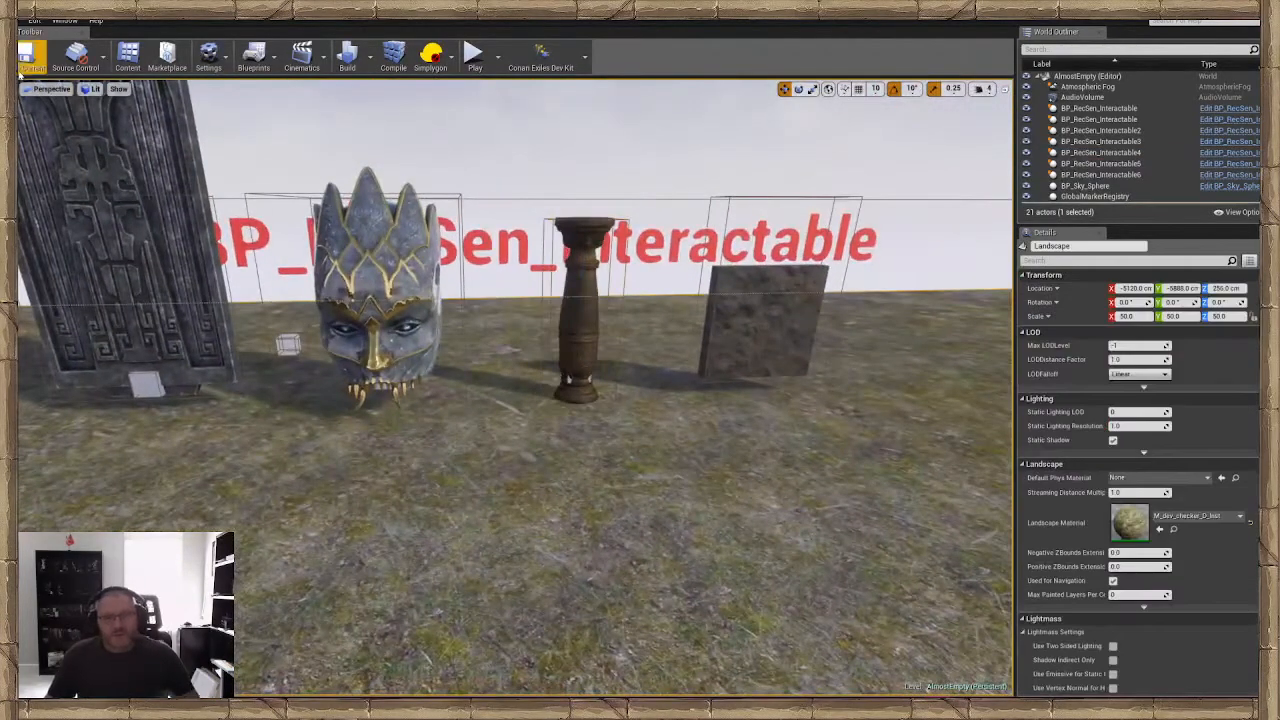
{"action": "left_click", "coordinate": [40, 61]}
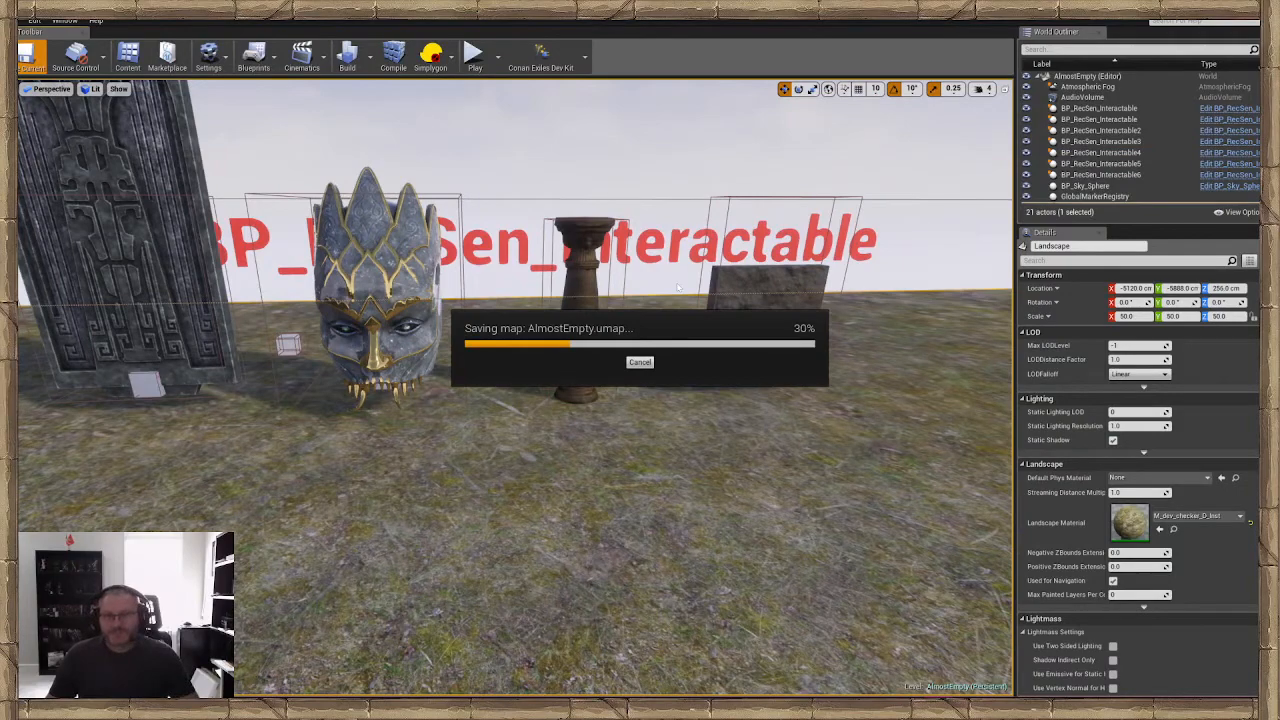
Lower the whole wall interactable onto the ground, to about Z 271.7, and deselect it
{"action": "key", "text": "w"}
{"action": "mouse_move", "coordinate": [678, 287]}
{"action": "right_mouse_down"}
{"action": "mouse_move", "coordinate": [800, 290]}
{"action": "mouse_move", "coordinate": [690, 290]}
{"action": "right_mouse_up"}
{"action": "key", "text": "w"}
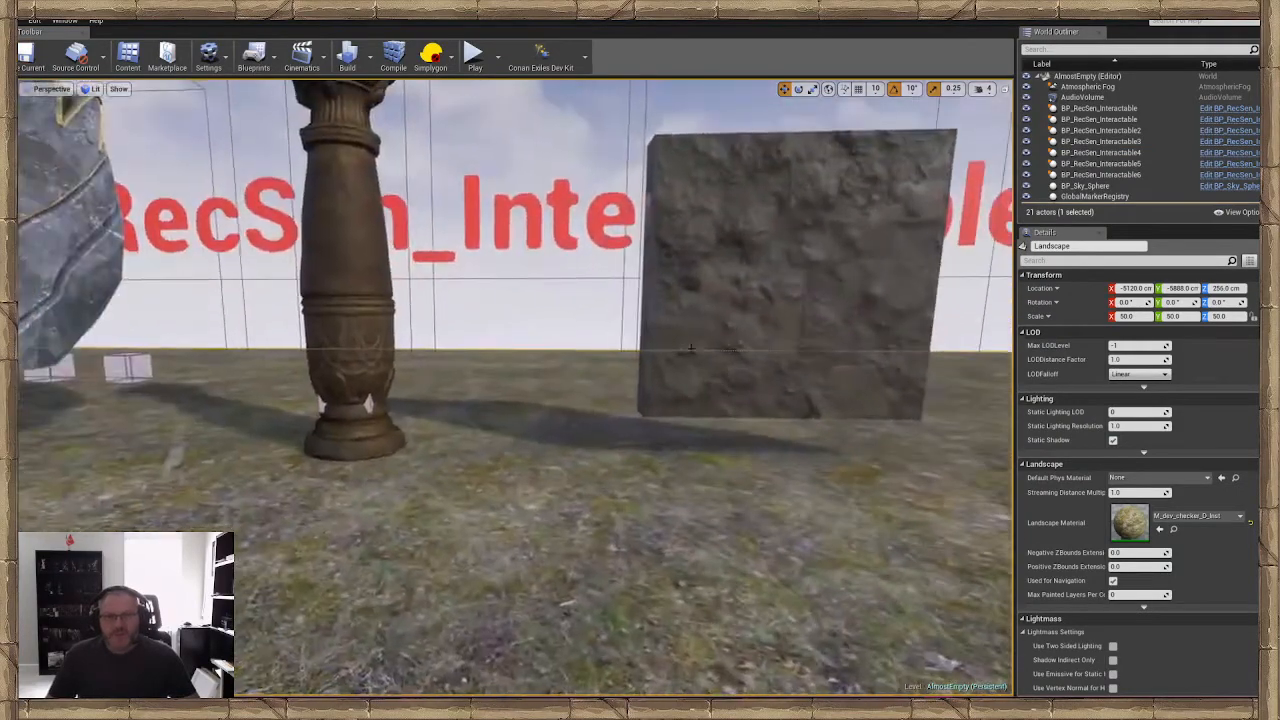
{"action": "left_click", "coordinate": [768, 330]}
{"action": "left_click_drag", "start_coordinate": [767, 343], "coordinate": [760, 388]}
{"action": "key", "text": "s"}
{"action": "right_click_drag", "start_coordinate": [760, 388], "coordinate": [691, 413]}
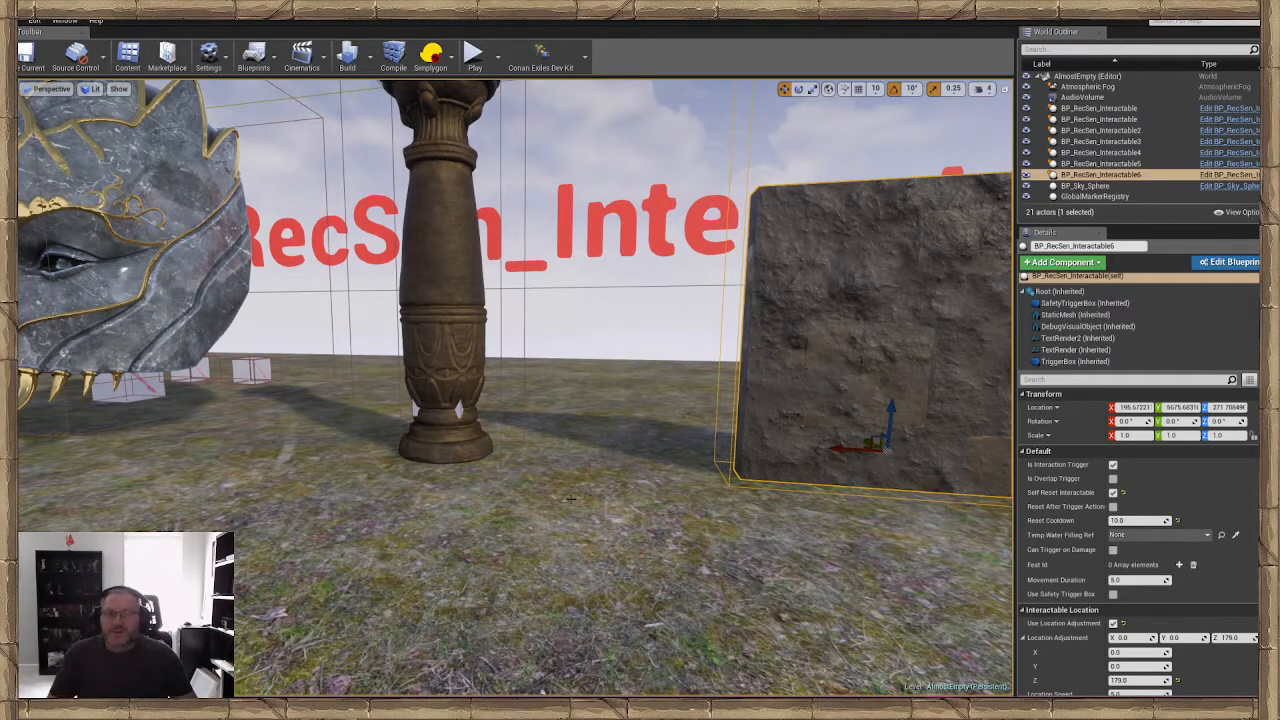
{"action": "left_click", "coordinate": [684, 412]}
{"action": "right_click_drag", "start_coordinate": [684, 412], "coordinate": [576, 452]}
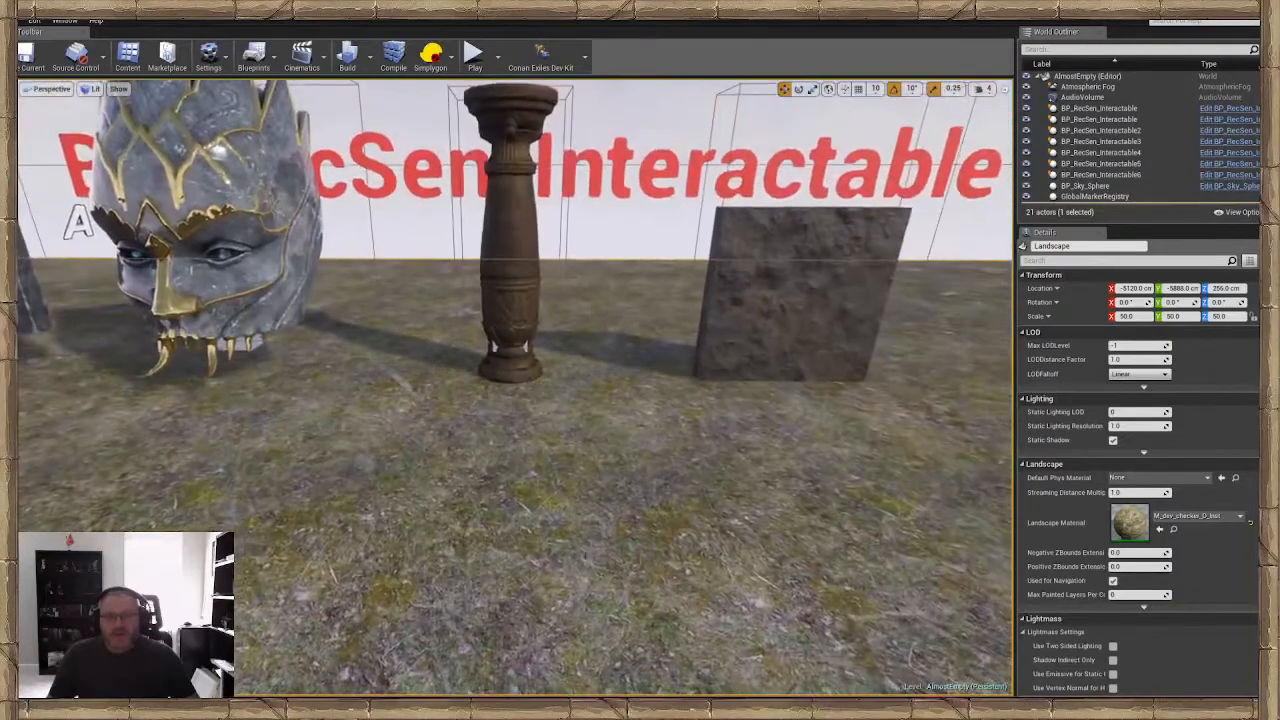
Save the level and start a play test on the ground in front of the pillar and wall interactables
{"action": "key", "text": "ctrl+s"}
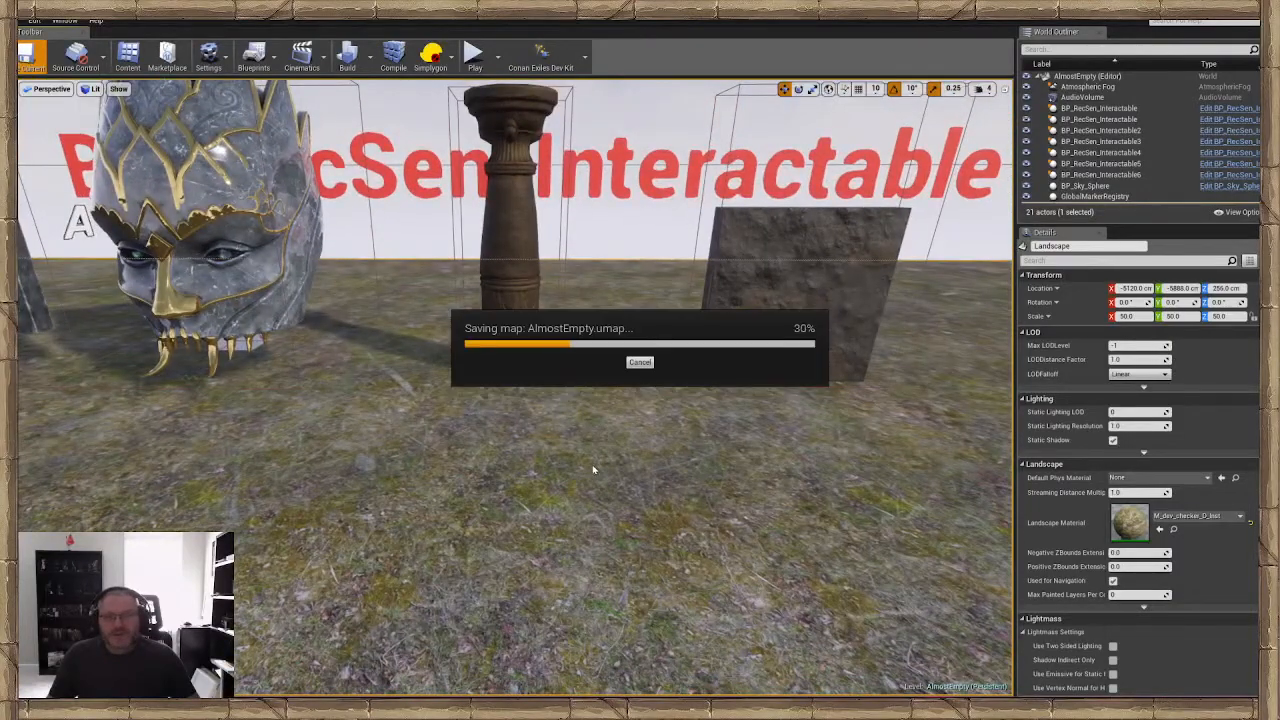
{"action": "right_click", "coordinate": [596, 468]}
{"action": "mouse_move", "coordinate": [628, 457]}
{"action": "left_click", "coordinate": [631, 432]}
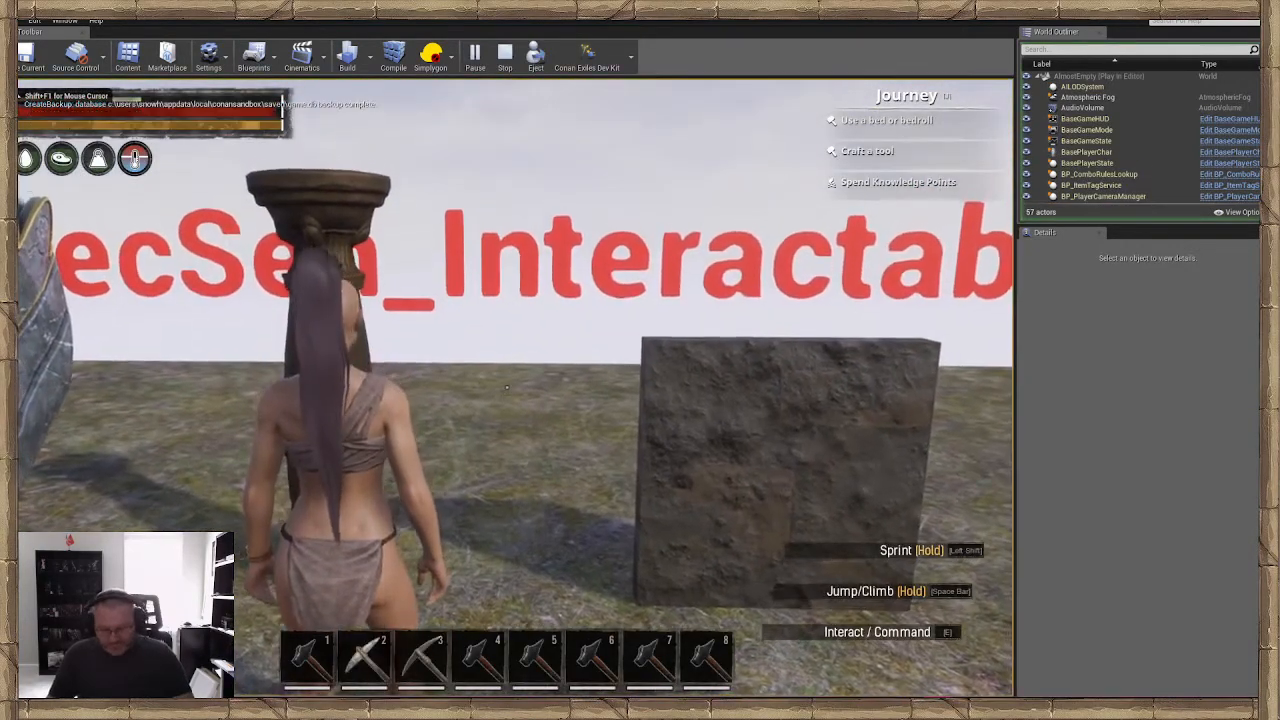
Spawn three Skeleton Keys into the character's inventory from the in-game admin panel
{"action": "key", "text": "ctrl+alt+shift+c"}
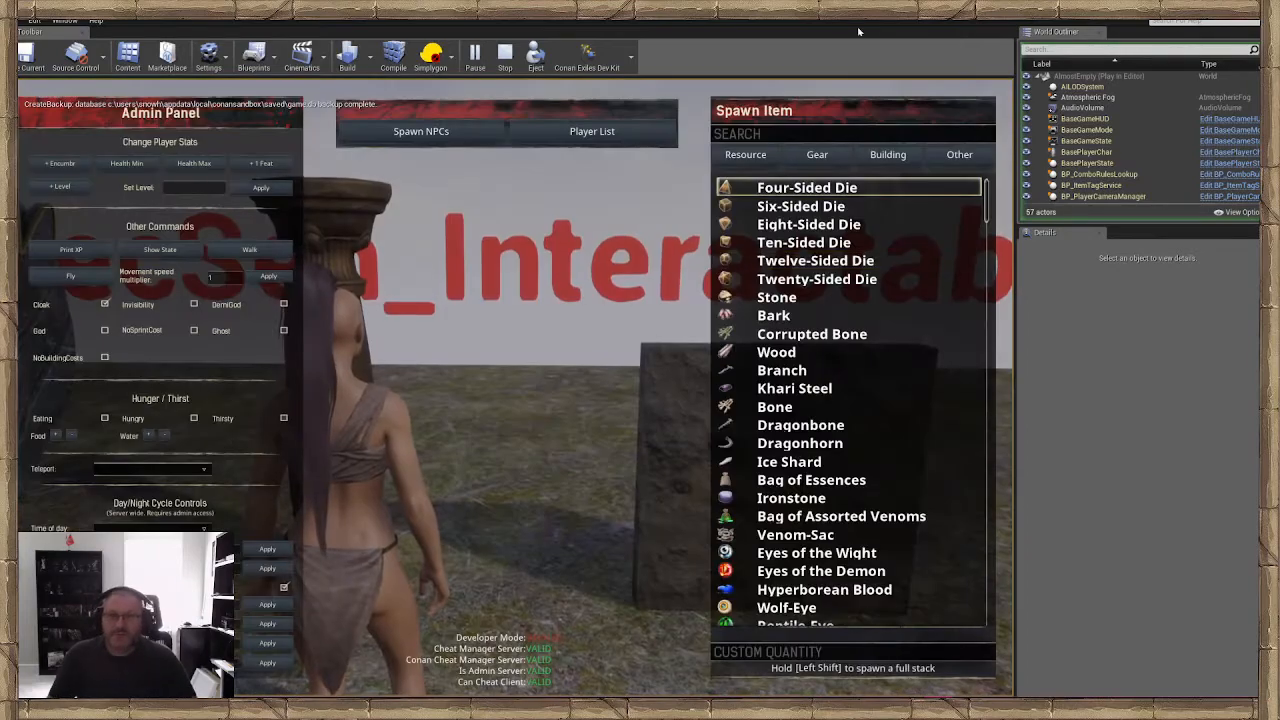
{"action": "left_click", "coordinate": [831, 137]}
{"action": "type", "text": "ske"}
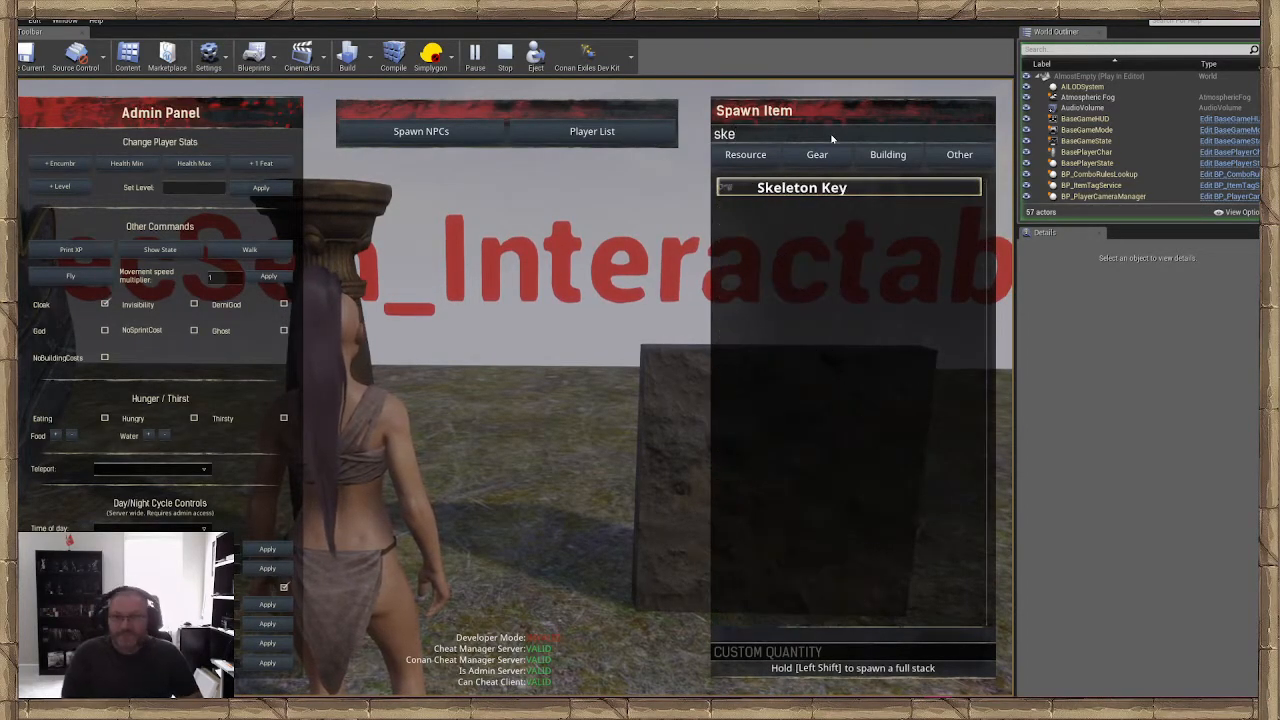
{"action": "left_click", "coordinate": [835, 188]}
{"action": "left_click", "coordinate": [835, 188]}
{"action": "left_click", "coordinate": [835, 188]}
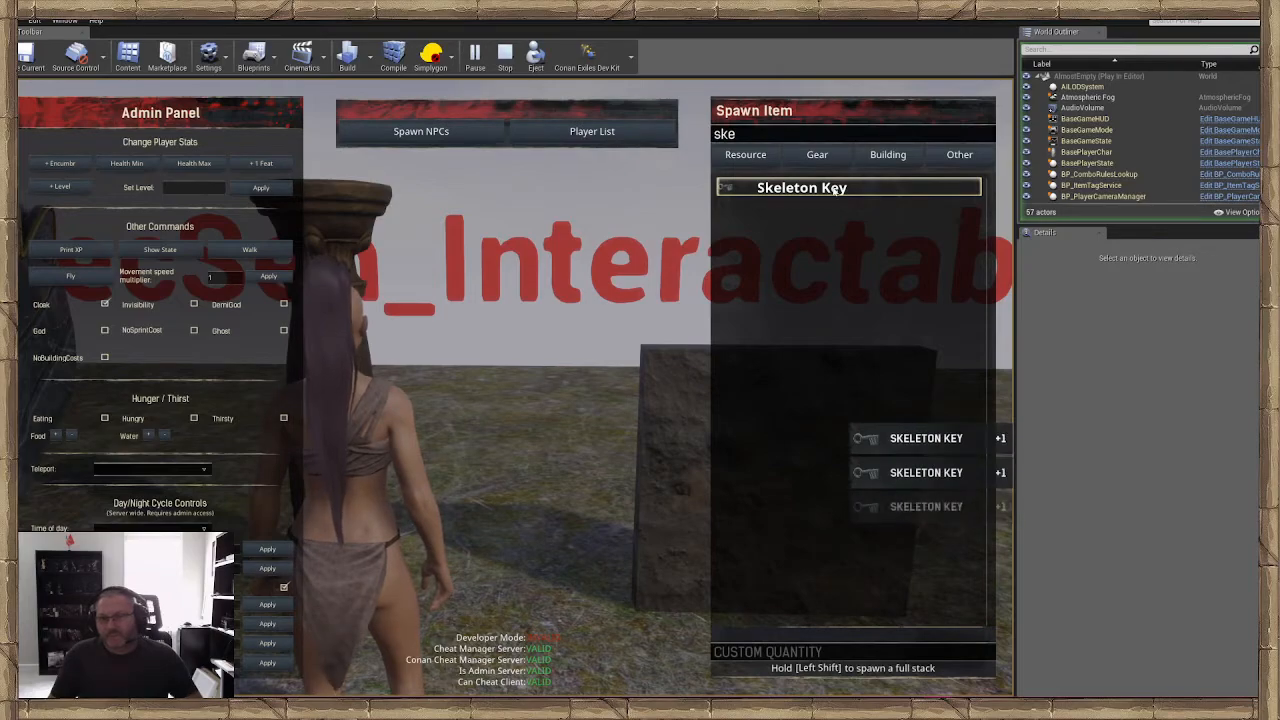
{"action": "key", "text": "ctrl+alt+shift+c"}
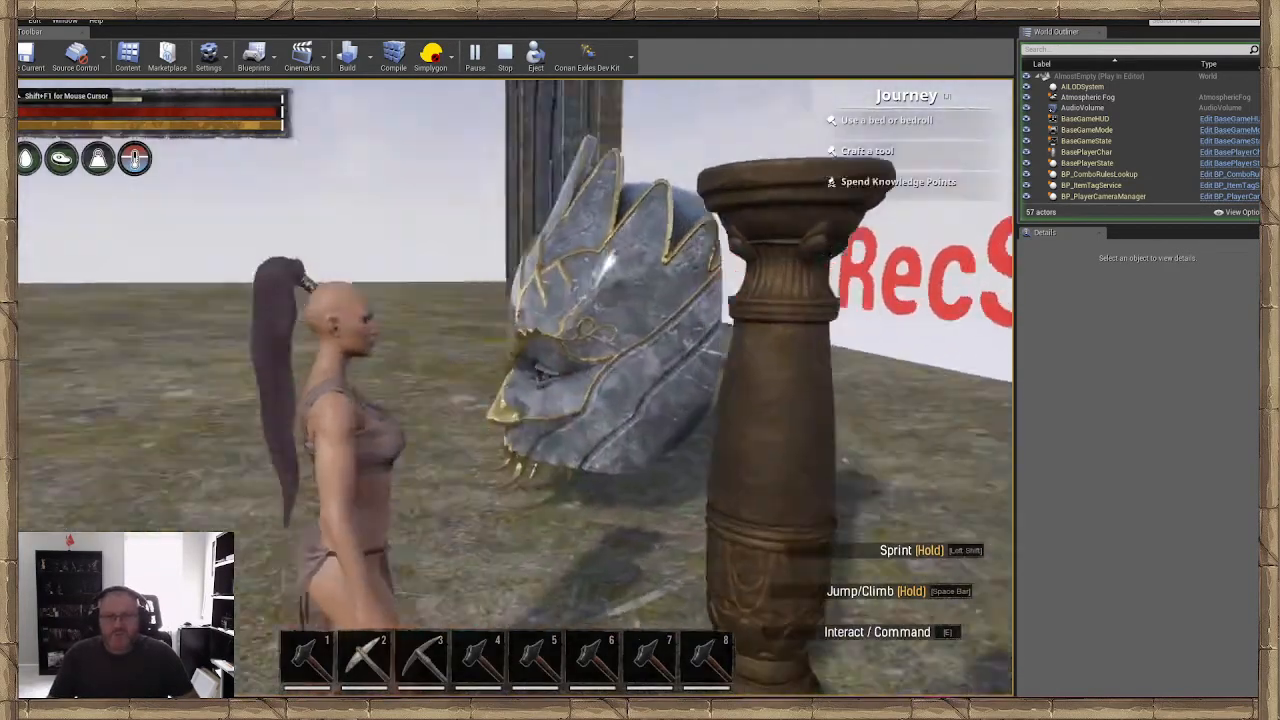
Test the pillar and the wall interactables by triggering each one and stepping back to watch its movement
{"action": "key", "text": "a"}
{"action": "key", "text": "s"}
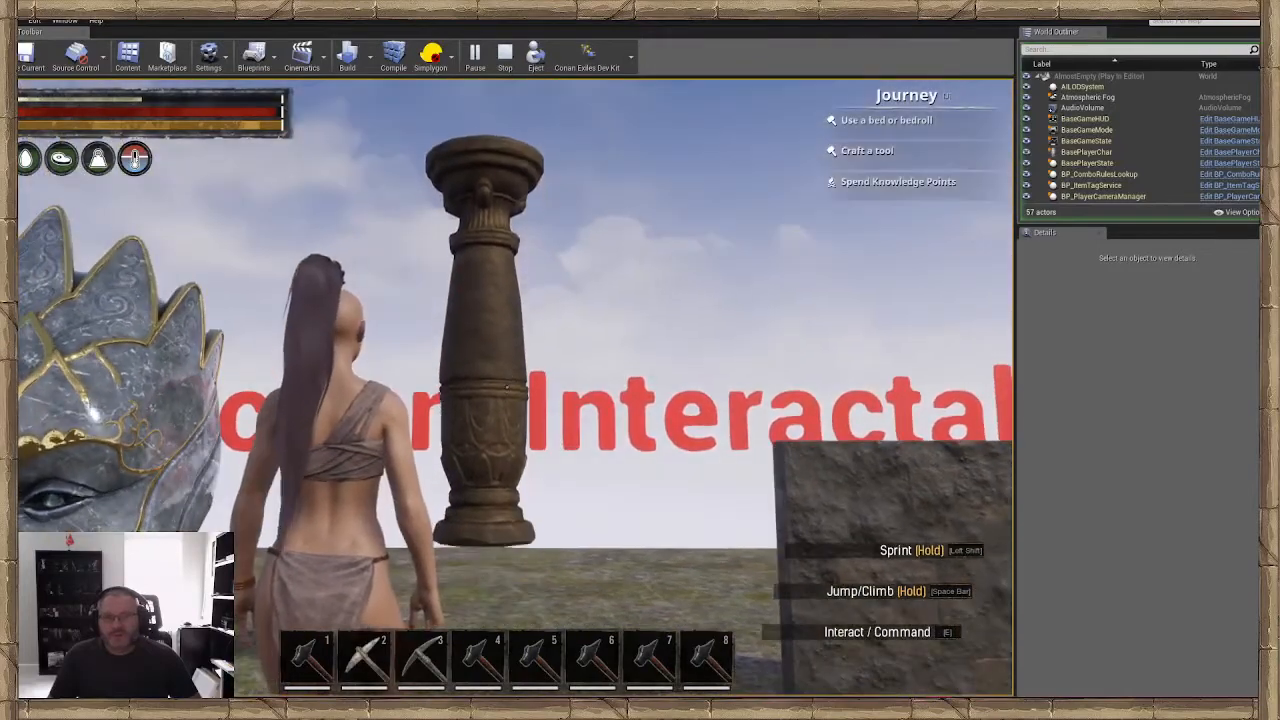
{"action": "key", "text": "d"}
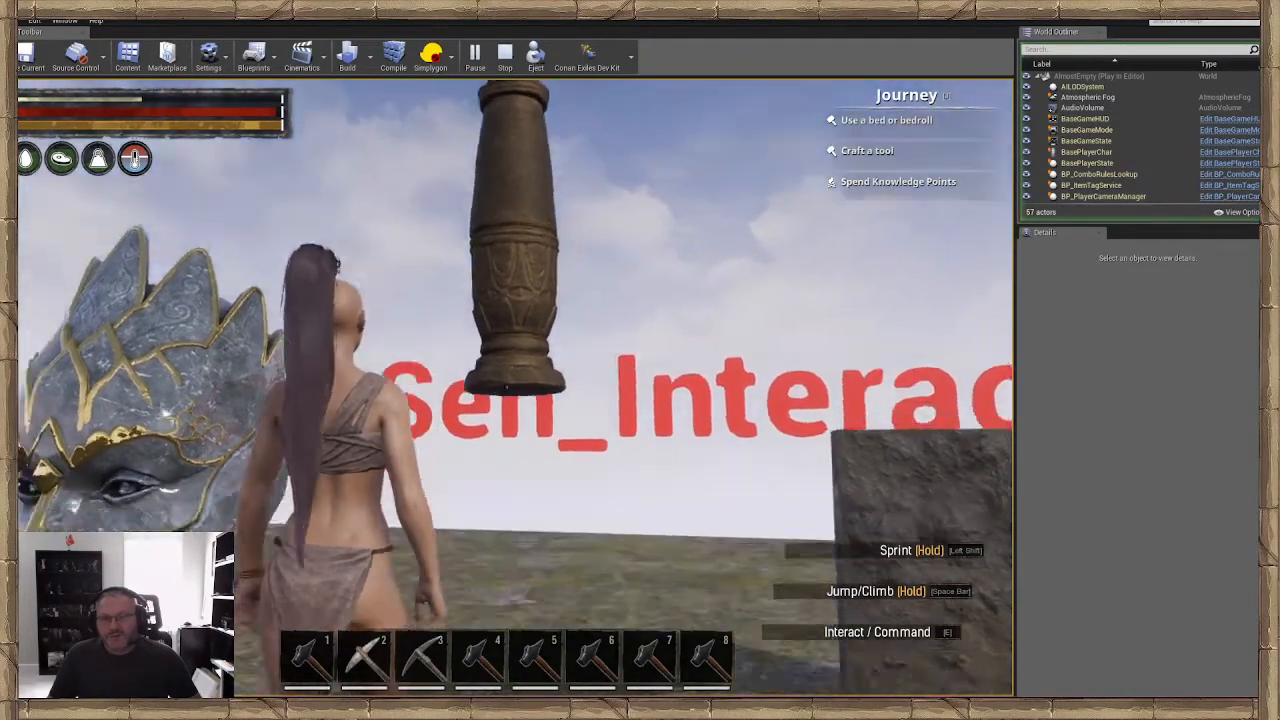
{"action": "key", "text": "s"}
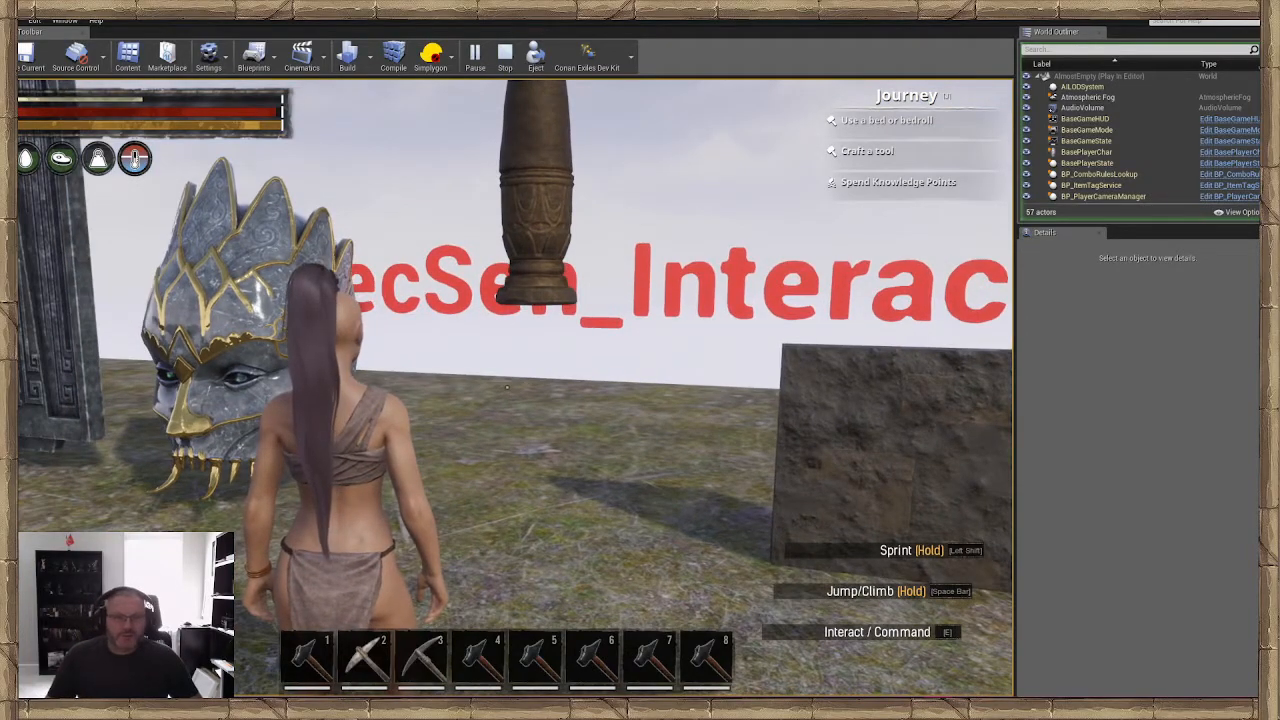
{"action": "key", "text": "w"}
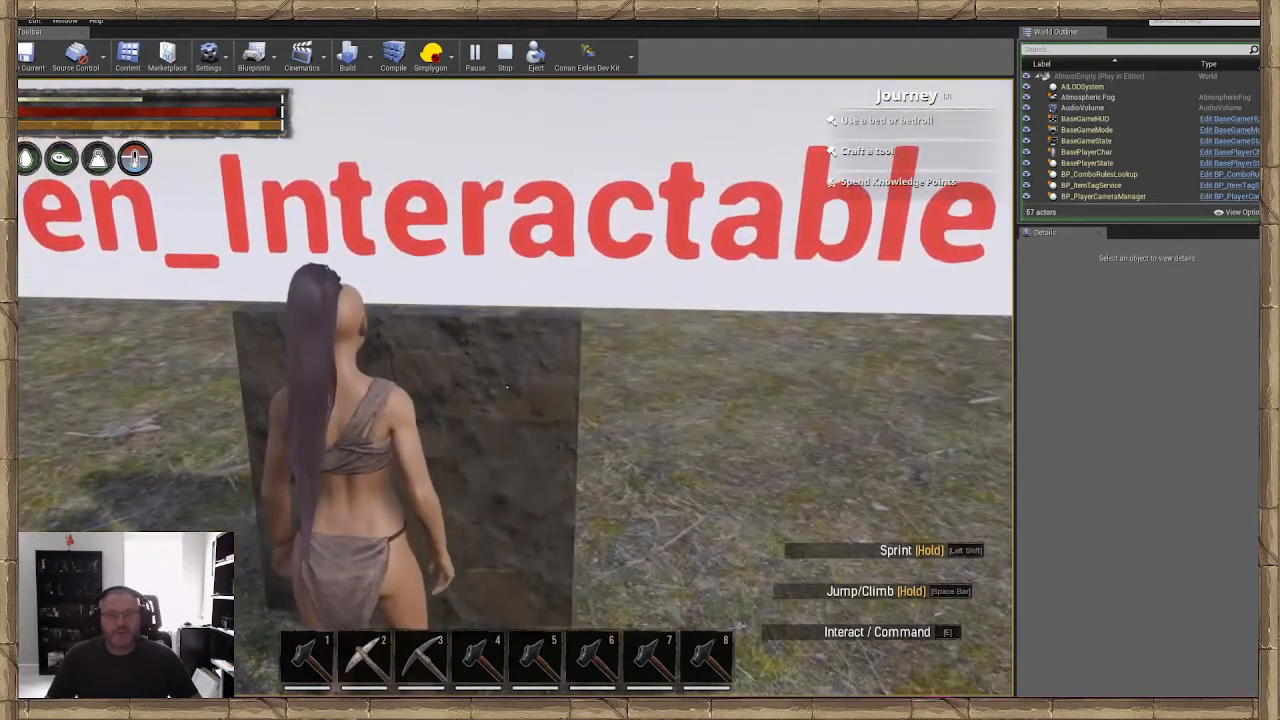
{"action": "key", "text": "s"}
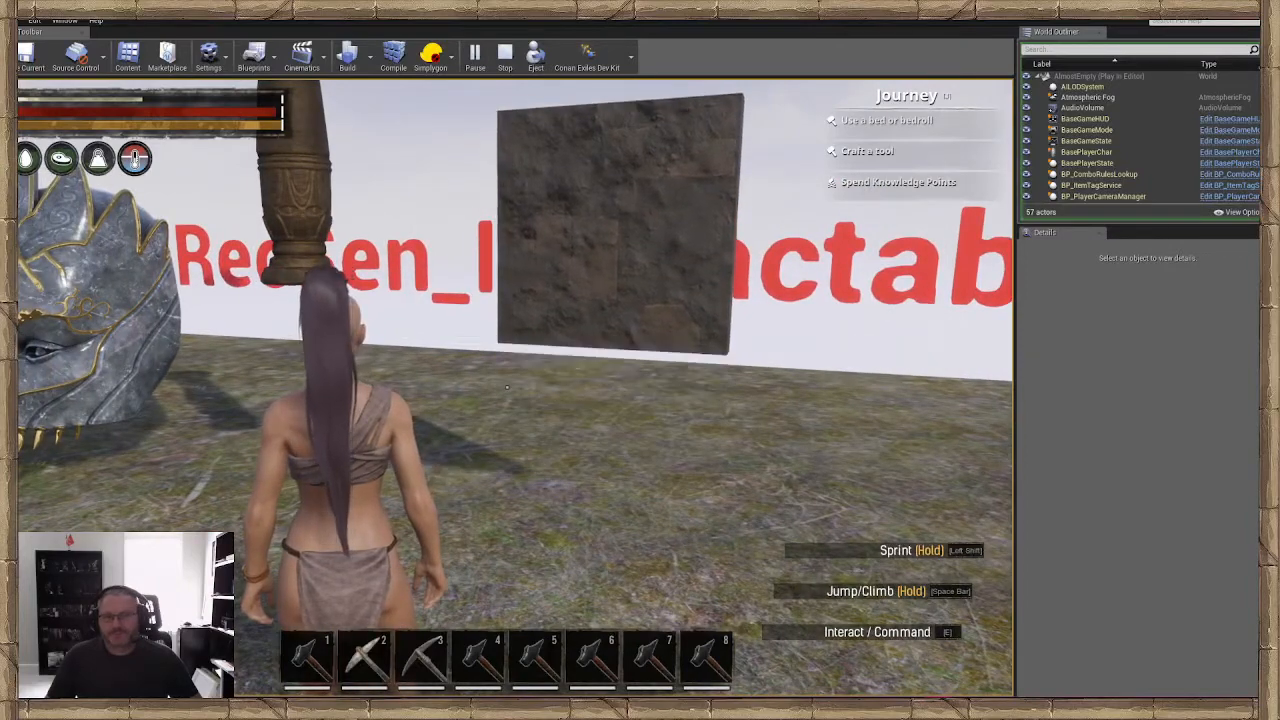
Stand back from the pillar and wall and check whether each interactable resets itself to its starting position
{"action": "key", "text": "w"}
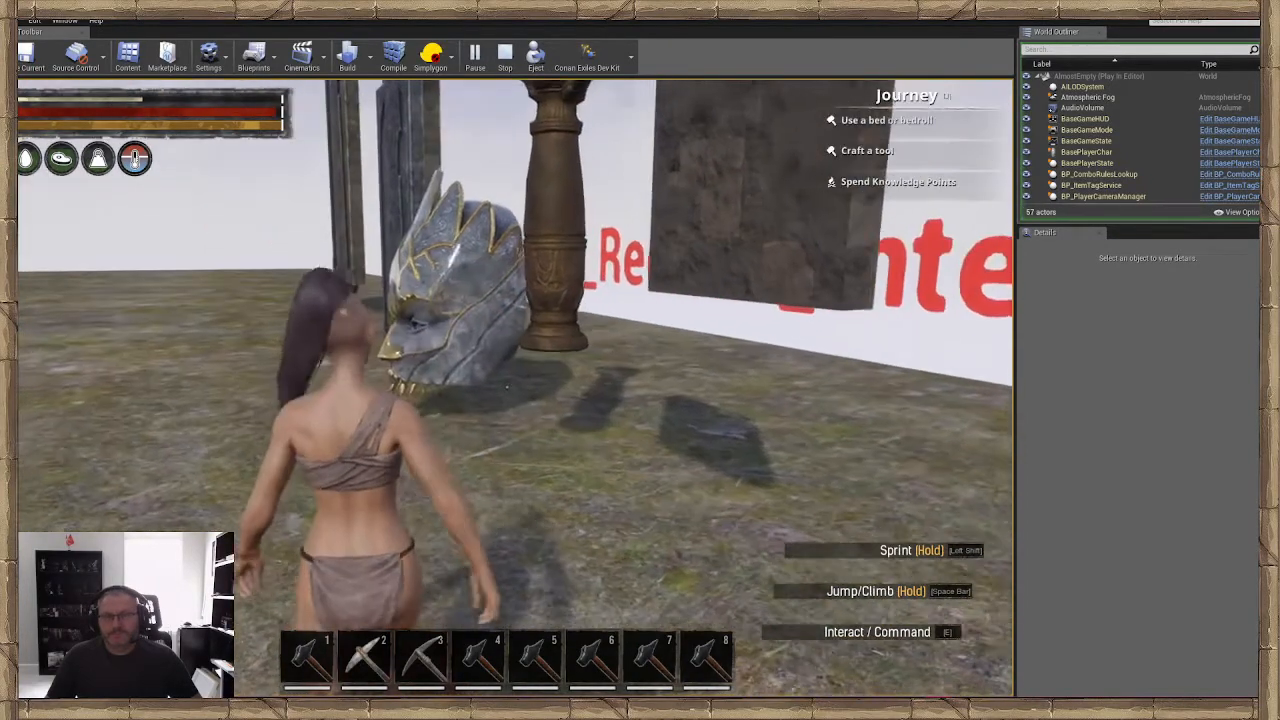
{"action": "key", "text": "a"}
{"action": "key", "text": "a"}
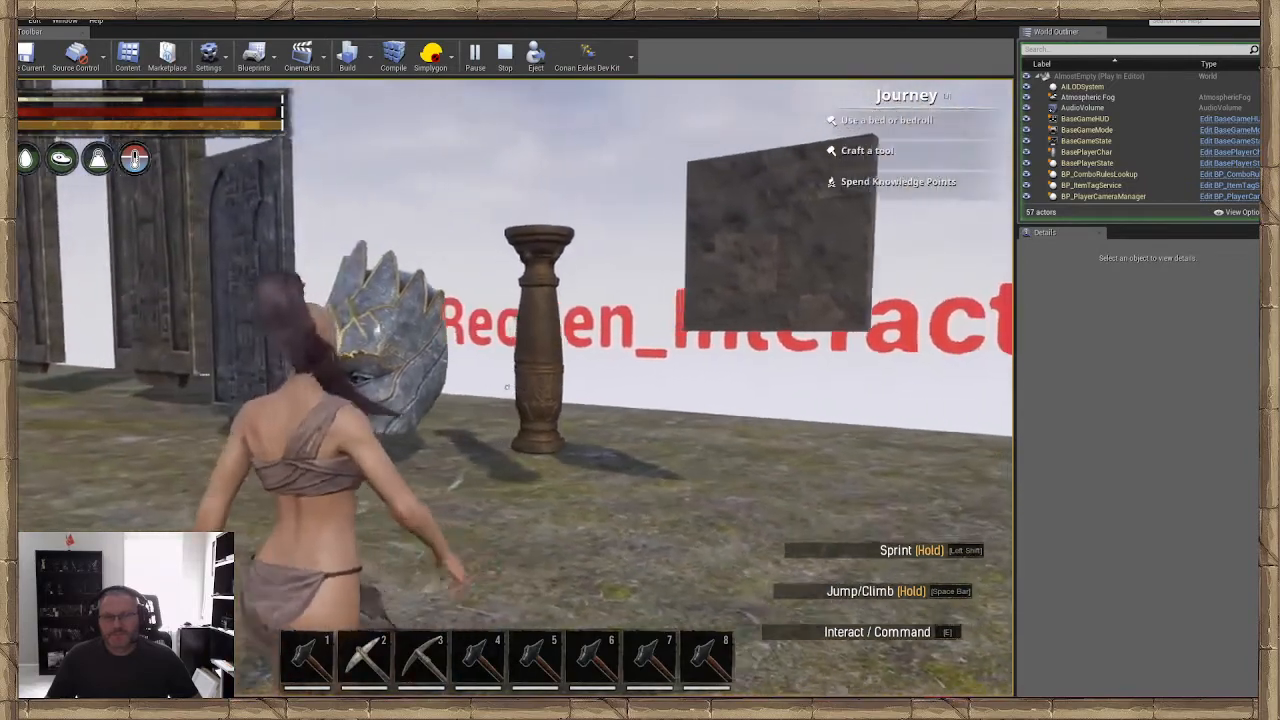
{"action": "key", "text": "s"}
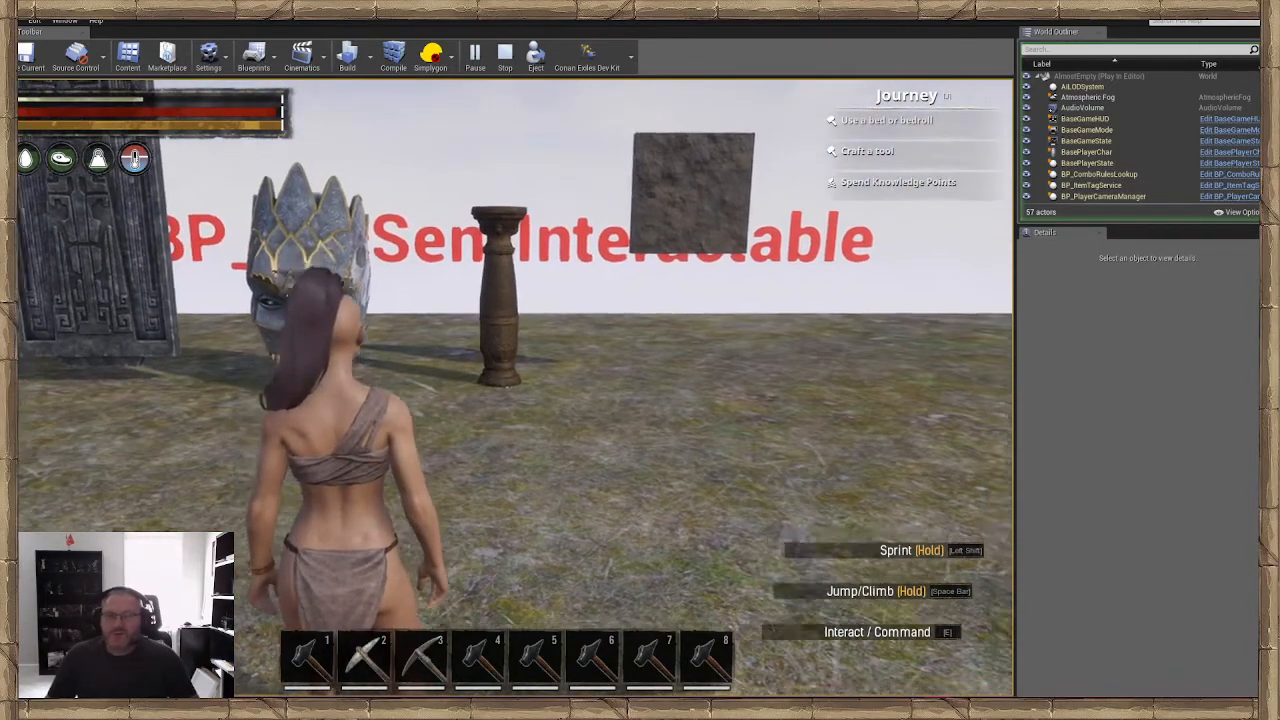
{"action": "key", "text": "w"}
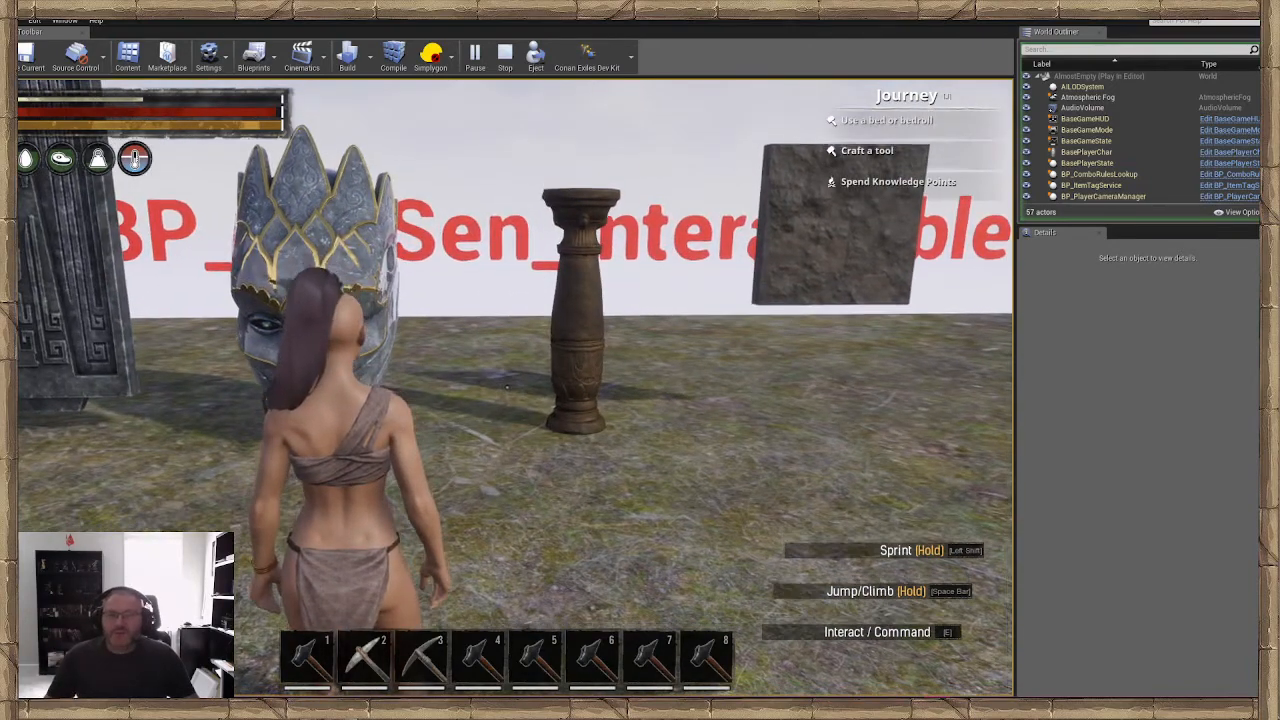
{"action": "key", "text": "d"}
{"action": "key", "text": "s"}
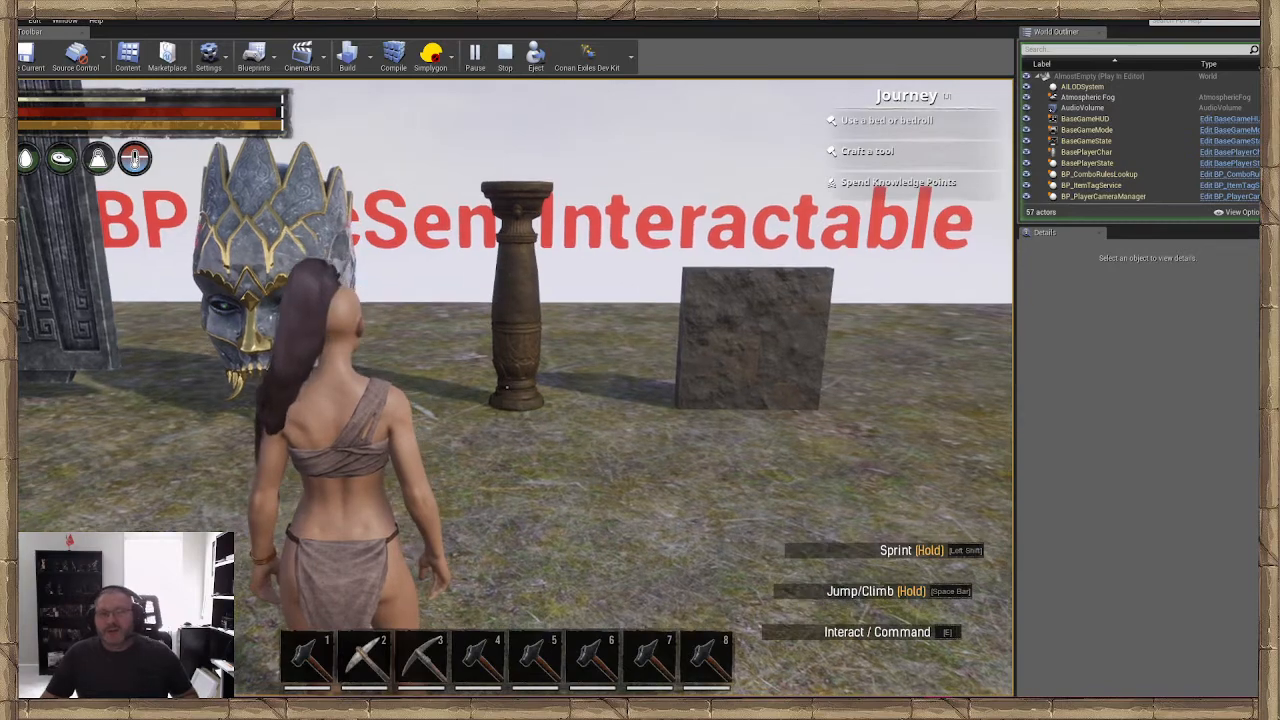
{"action": "key", "text": "s"}
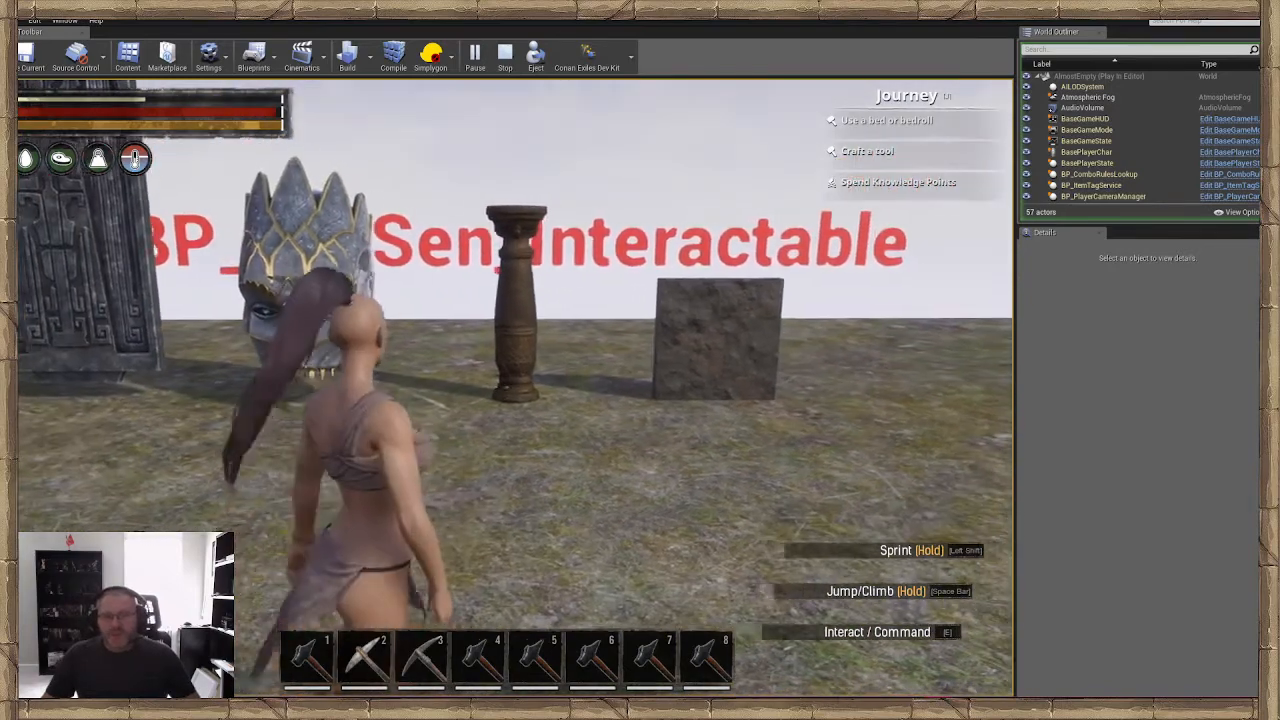
{"action": "key", "text": "w"}
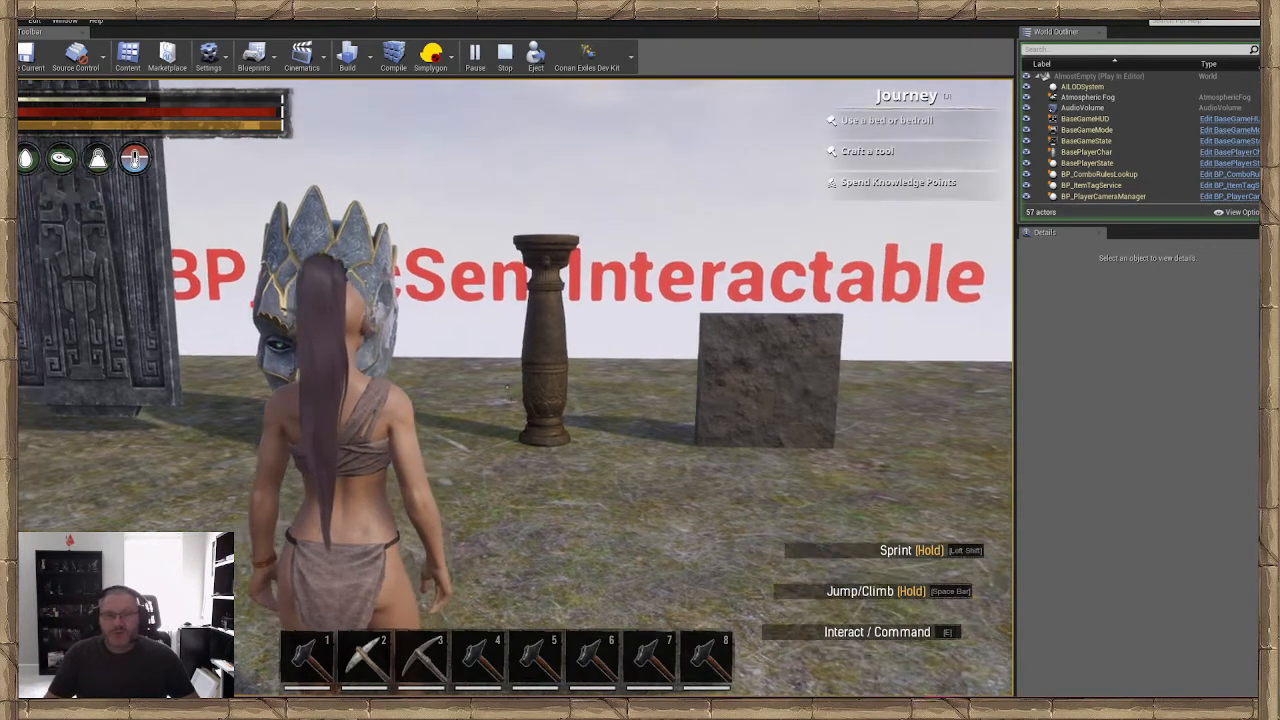
{"action": "key", "text": "s"}
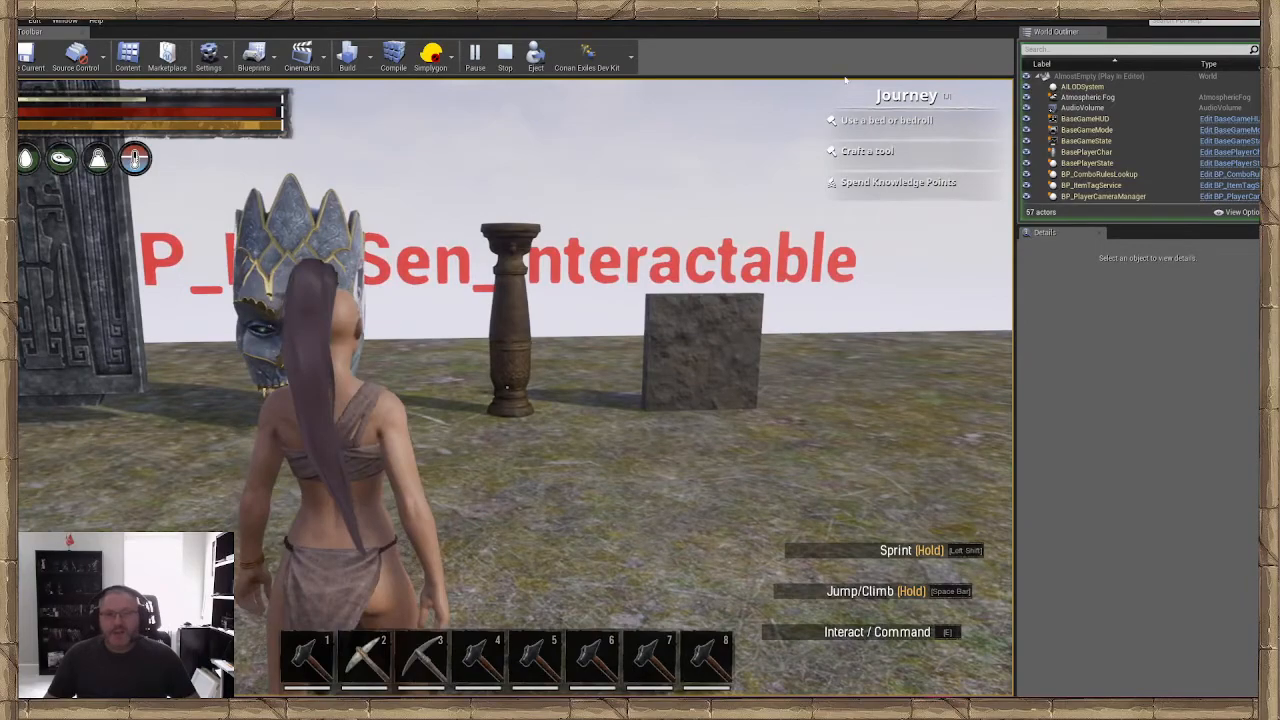
End the play test and frame the whole row of interactables, from the large doors to the wall, in the viewport
{"action": "left_click", "coordinate": [506, 55]}
{"action": "key", "text": "s"}
{"action": "right_click_drag", "start_coordinate": [515, 320], "coordinate": [391, 245]}
{"action": "key", "text": "s"}
{"action": "key", "text": "s"}
{"action": "key", "text": "w"}
{"action": "key", "text": "w"}
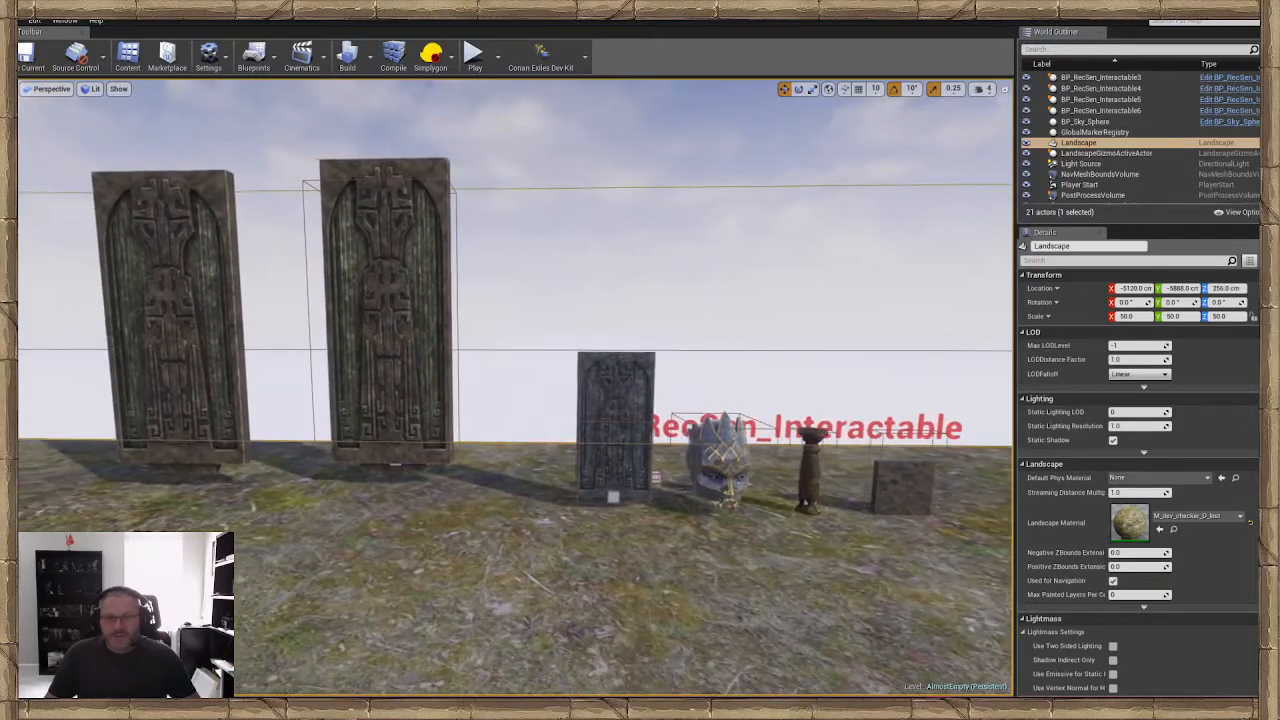
{"action": "key", "text": "w"}
{"action": "right_click_drag", "start_coordinate": [558, 252], "coordinate": [560, 253]}
{"action": "key", "text": "s"}
{"action": "key", "text": "w"}
{"action": "key", "text": "s"}
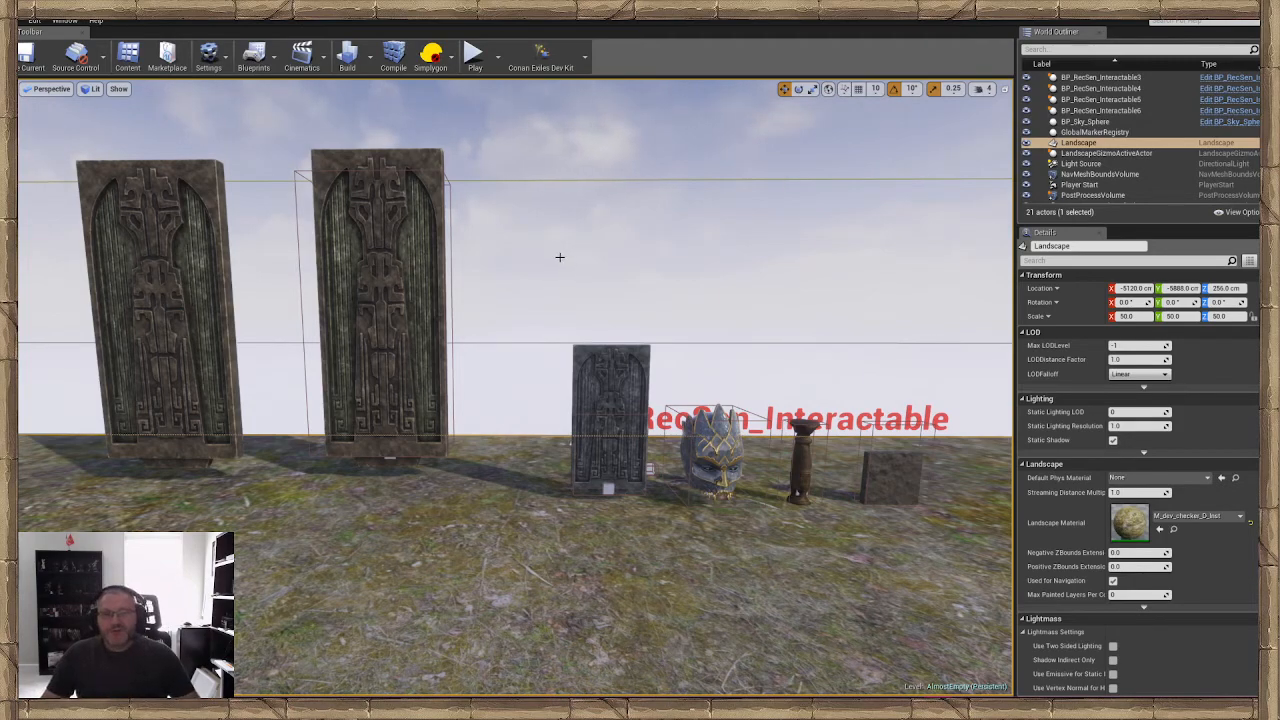
{"action": "right_click_drag", "start_coordinate": [557, 258], "coordinate": [556, 271]}
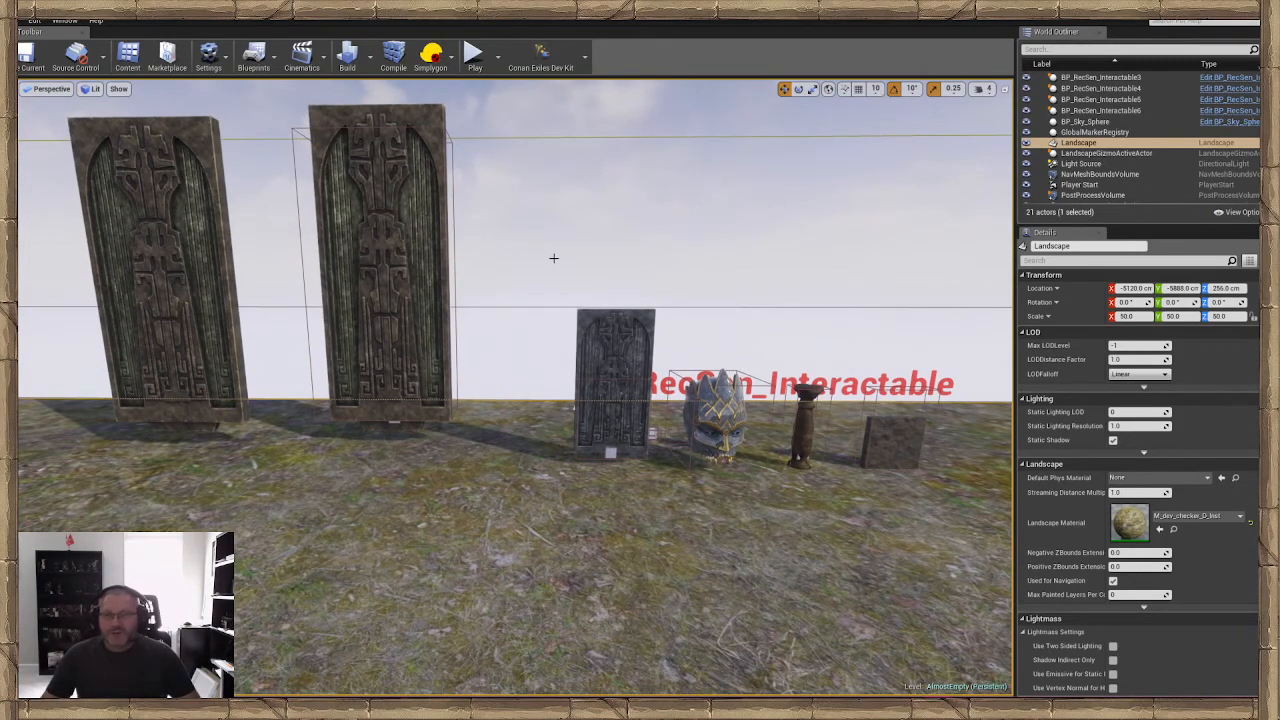
{"action": "mouse_move", "coordinate": [603, 194]}
{"action": "right_mouse_down"}
{"action": "mouse_move", "coordinate": [617, 187]}
{"action": "mouse_move", "coordinate": [606, 188]}
{"action": "right_mouse_up"}
{"action": "right_click", "coordinate": [606, 188]}
{"action": "left_click", "coordinate": [549, 186]}
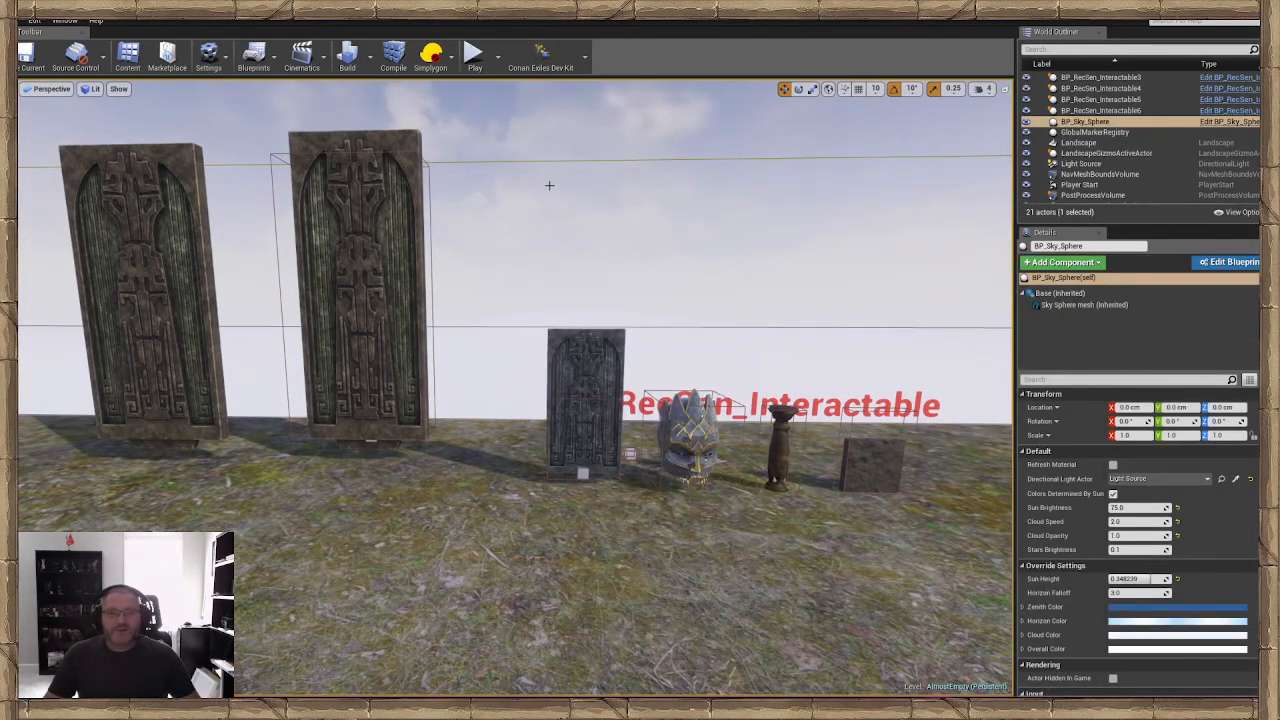
{"action": "right_click_drag", "start_coordinate": [598, 196], "coordinate": [585, 193]}
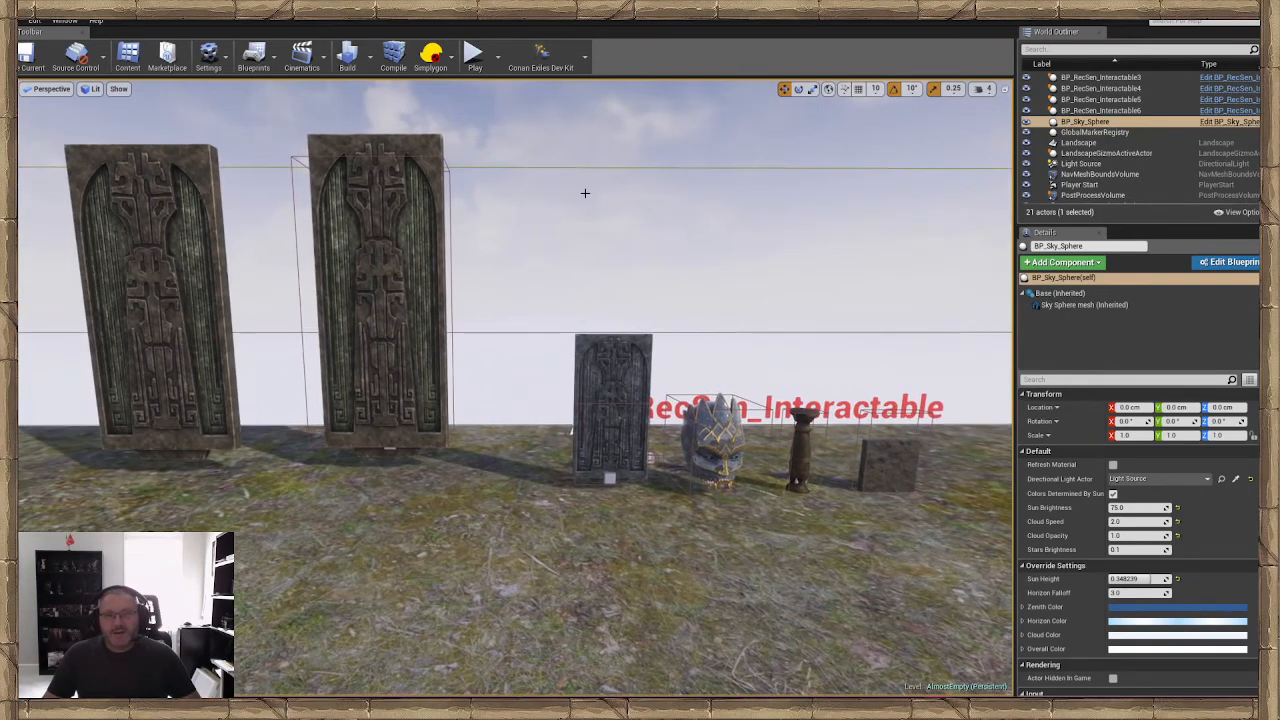